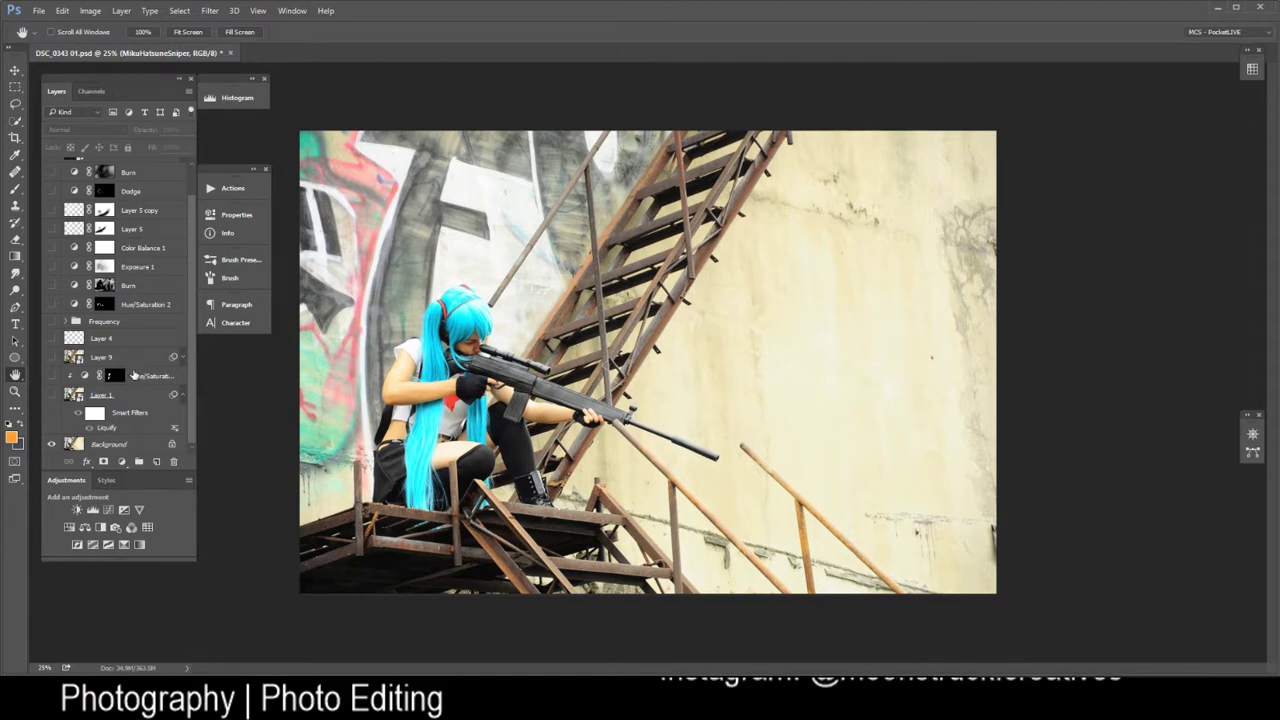
Display the edited layers over the Background with the MikuHatsuneSniper reference hidden, and select Layer 10
scroll(152, 315, up, 2)
scroll(153, 317, down, 2)
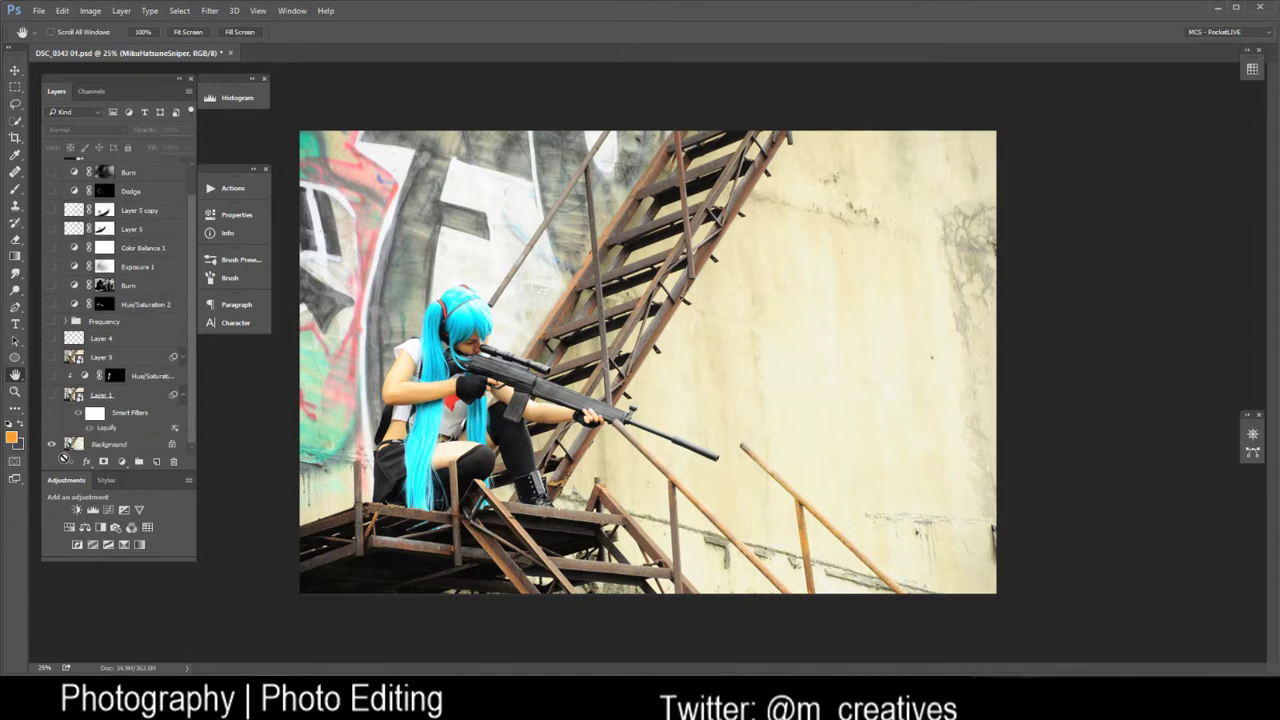
scroll(143, 388, up, 1)
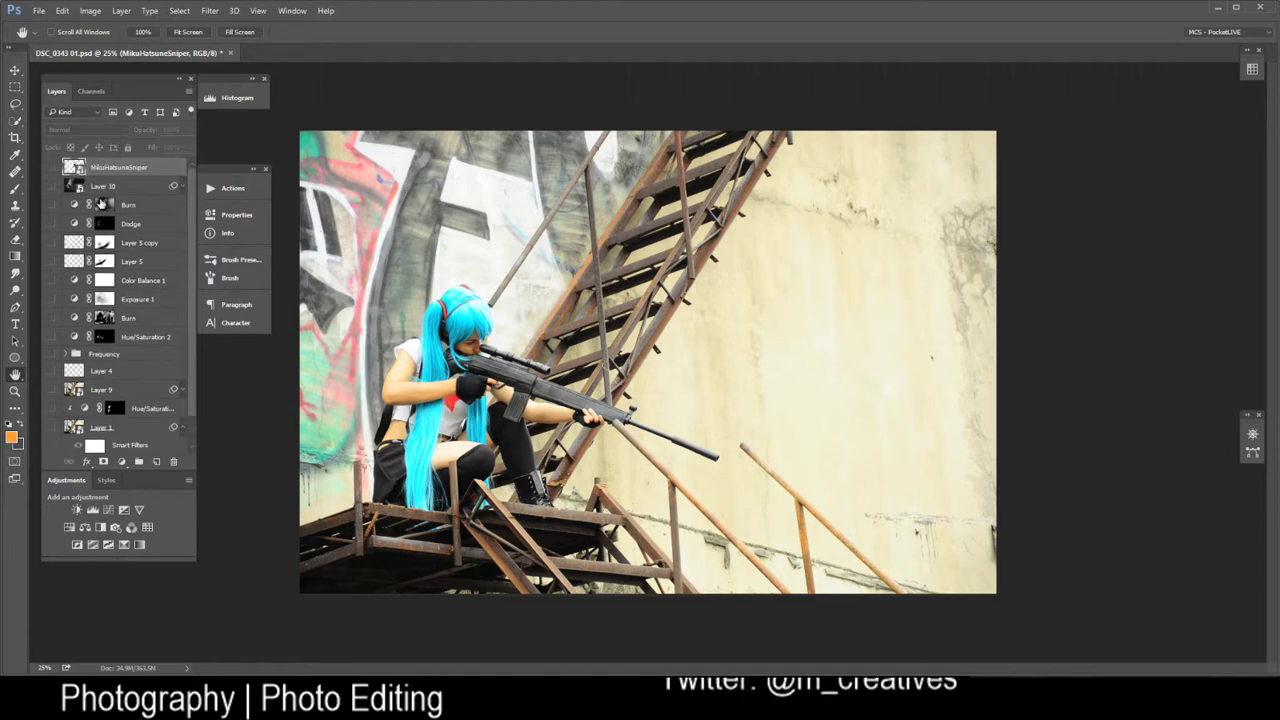
click(52, 169)
alt+click(52, 169)
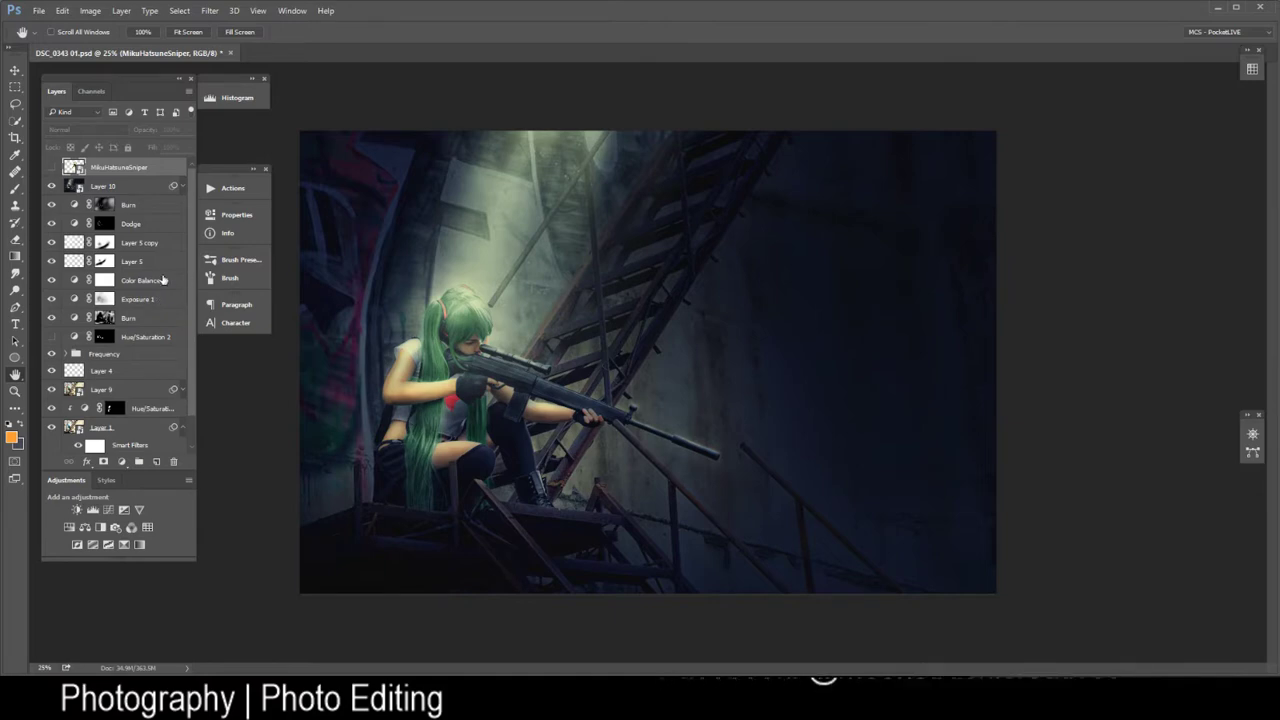
click(85, 188)
scroll(52, 447, down, 1)
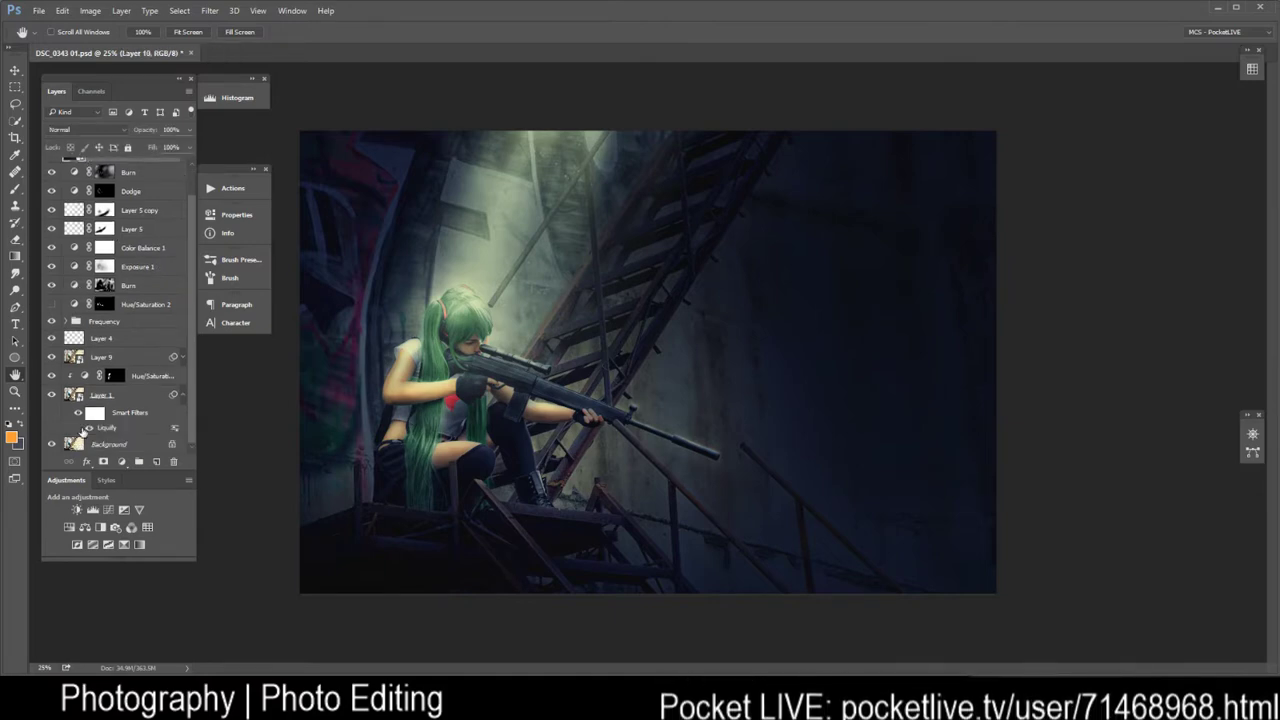
Compare the edited composite with the original photo, leaving only the Background layer visible and selected
alt+click(52, 447)
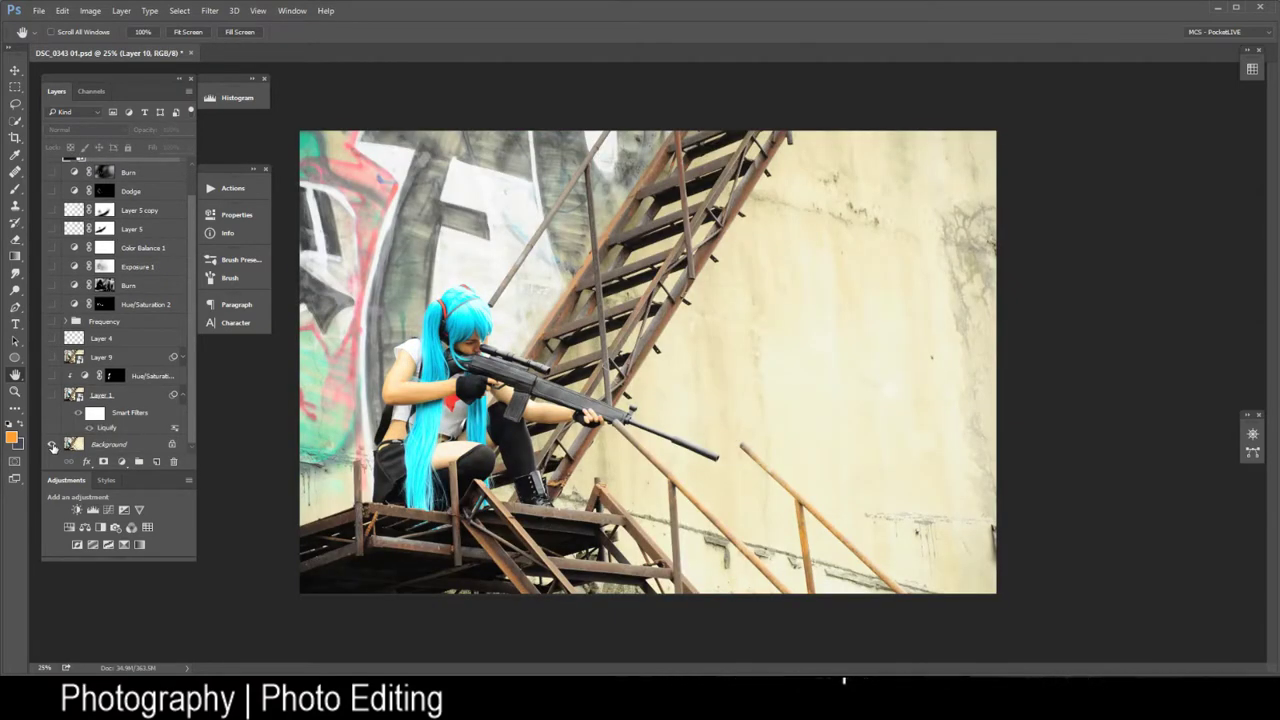
alt+click(53, 447)
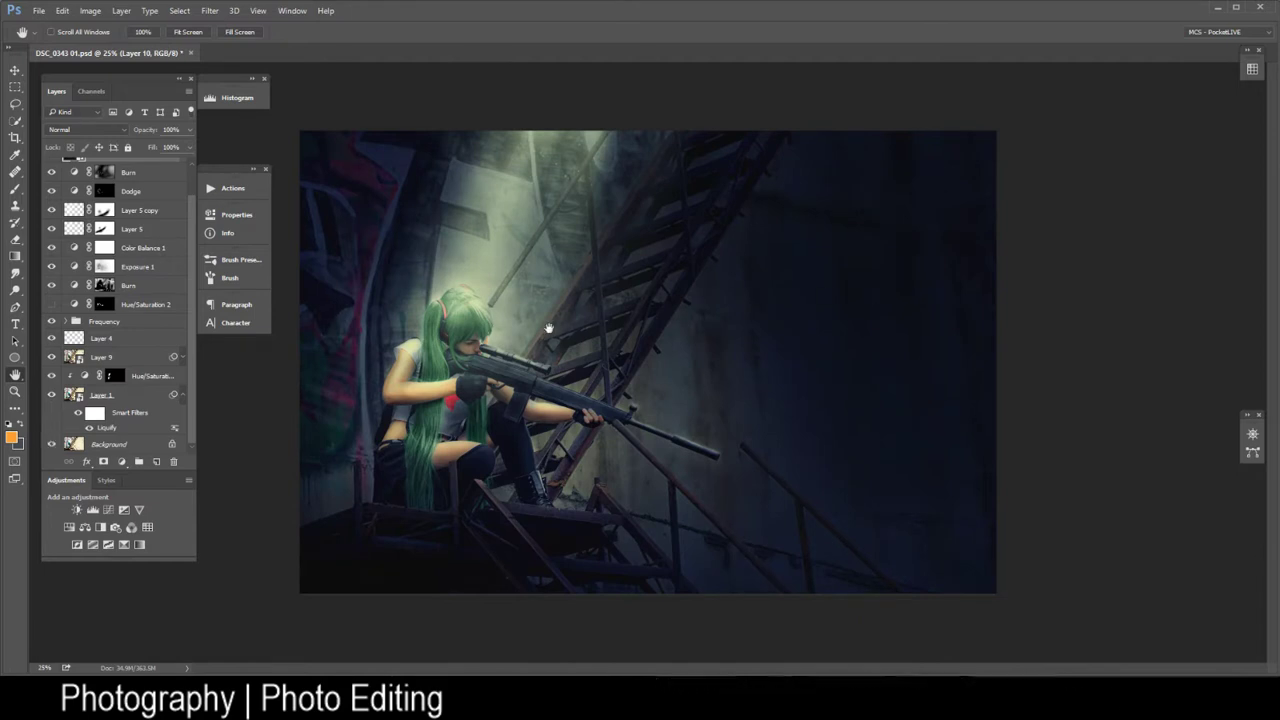
alt+click(52, 444)
click(116, 446)
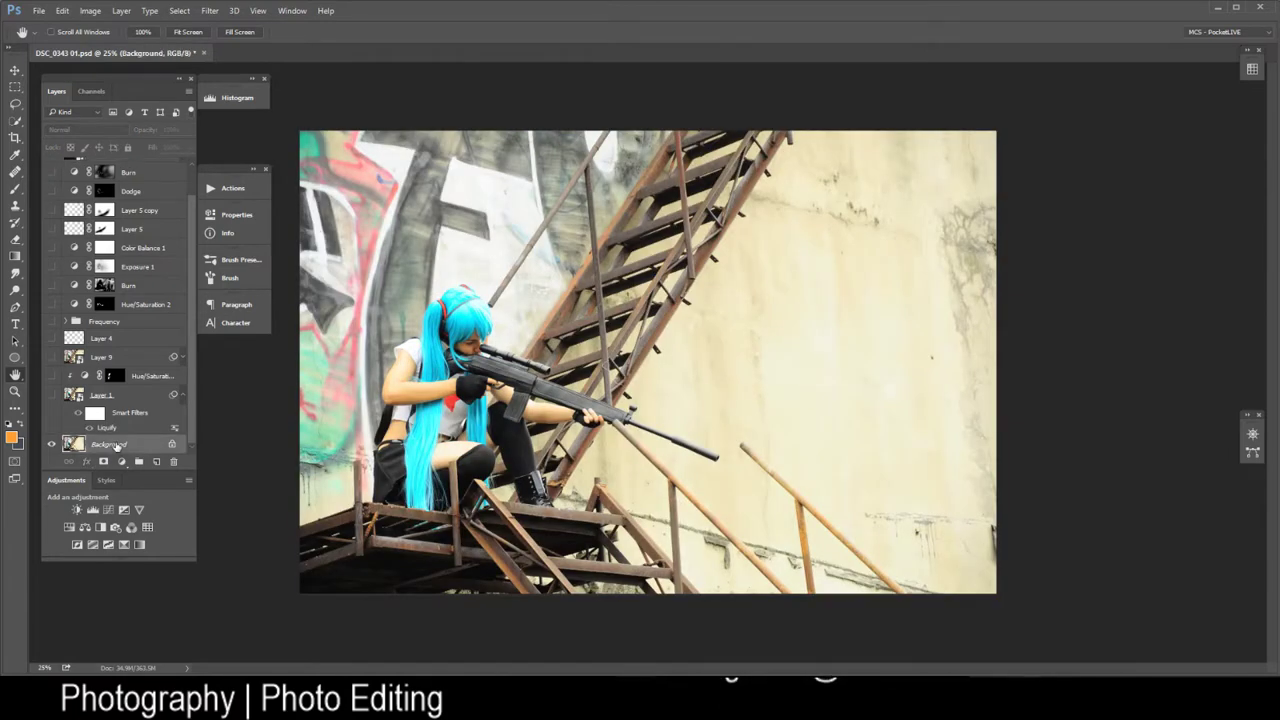
ctrl+click(1098, 346)
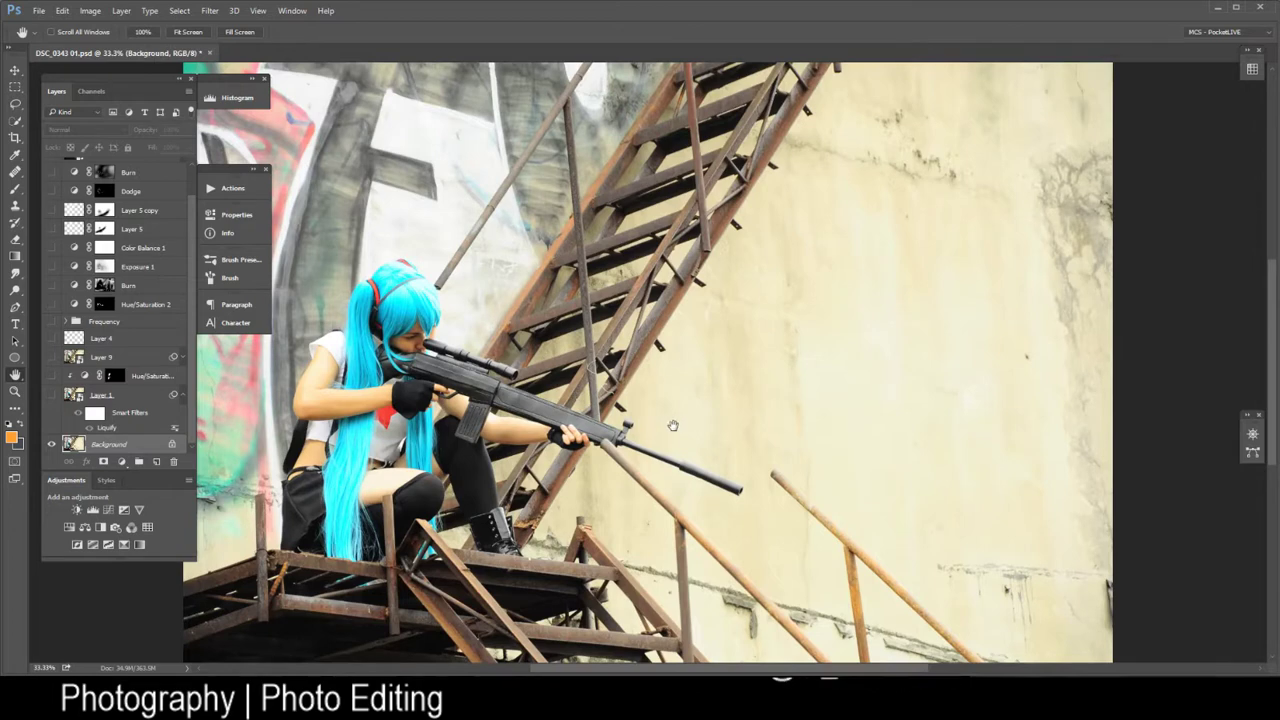
drag(673, 425, 720, 410)
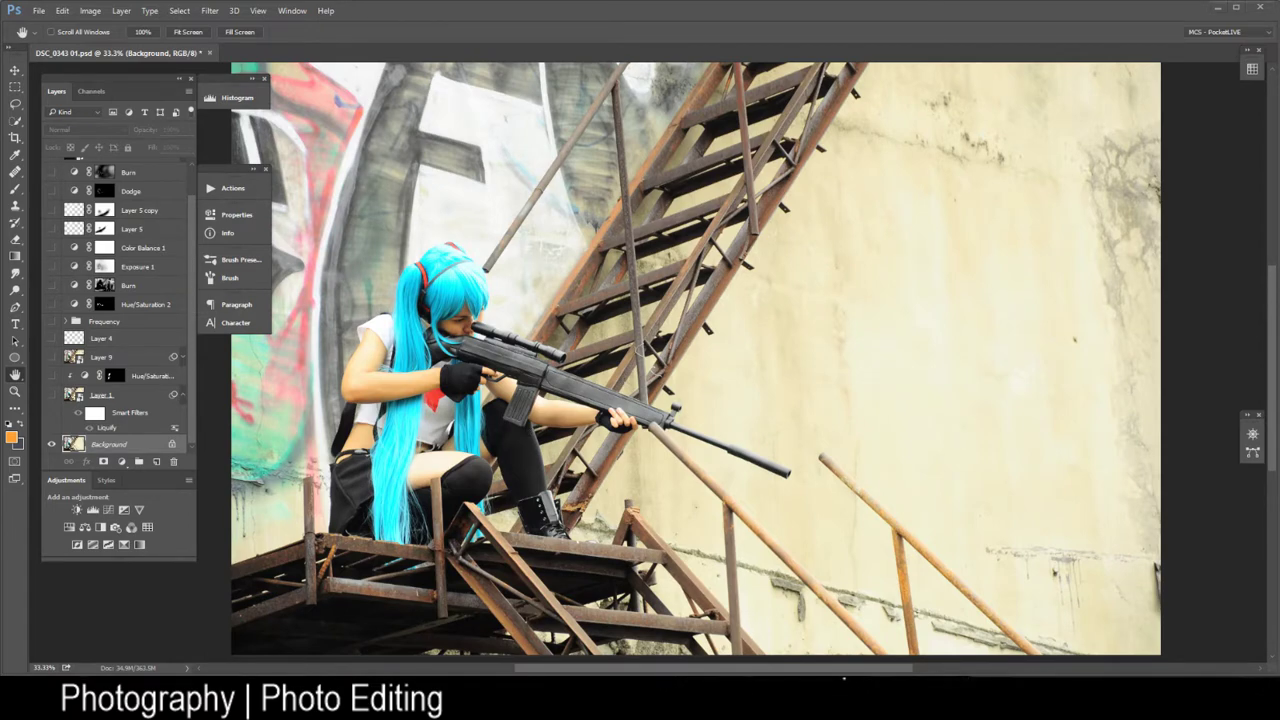
mouse_move(160, 705)
click(52, 632)
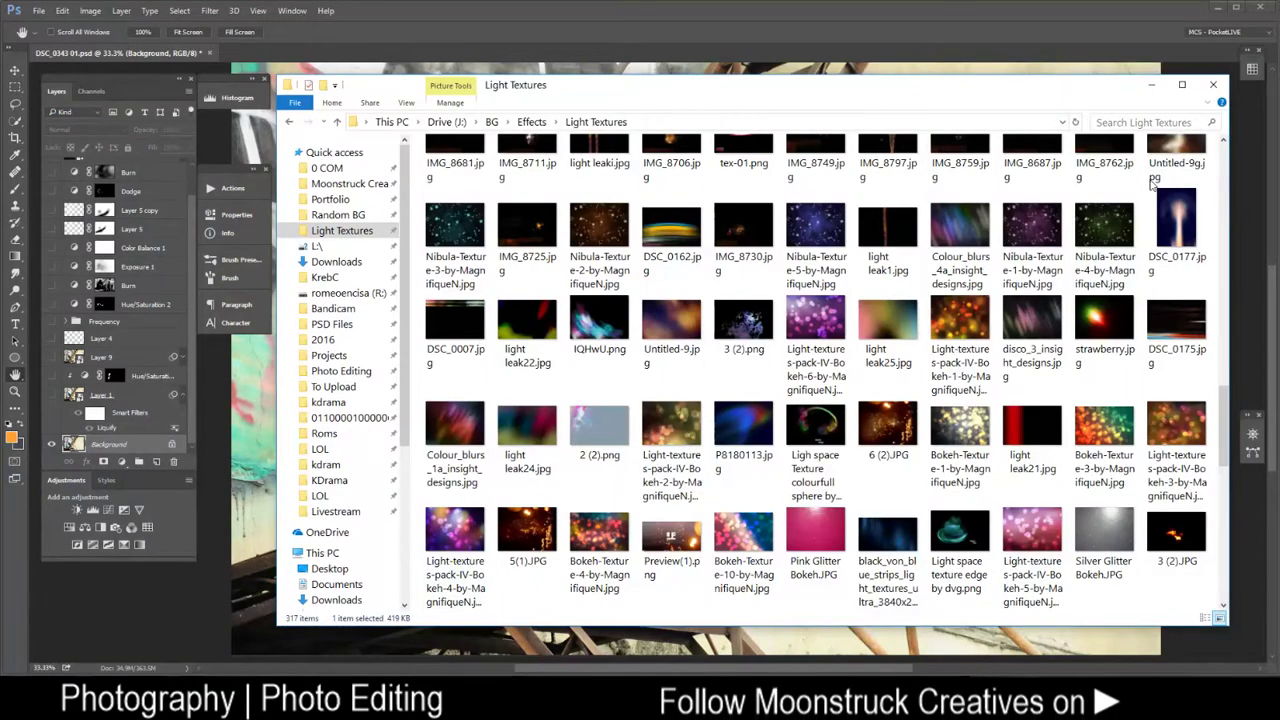
click(1151, 84)
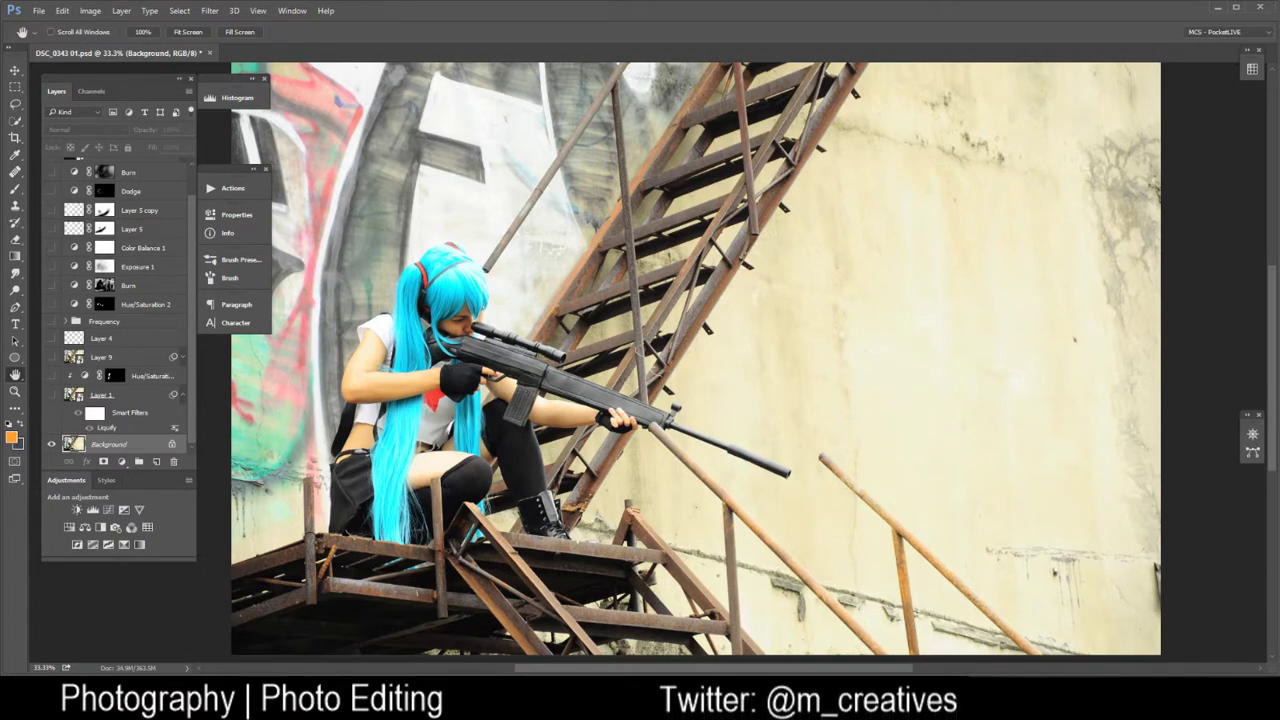
Switch to the File Explorer folder of the photo shoot, select DSC_0343.JPG among the shots, and return to Photoshop
mouse_move(150, 705)
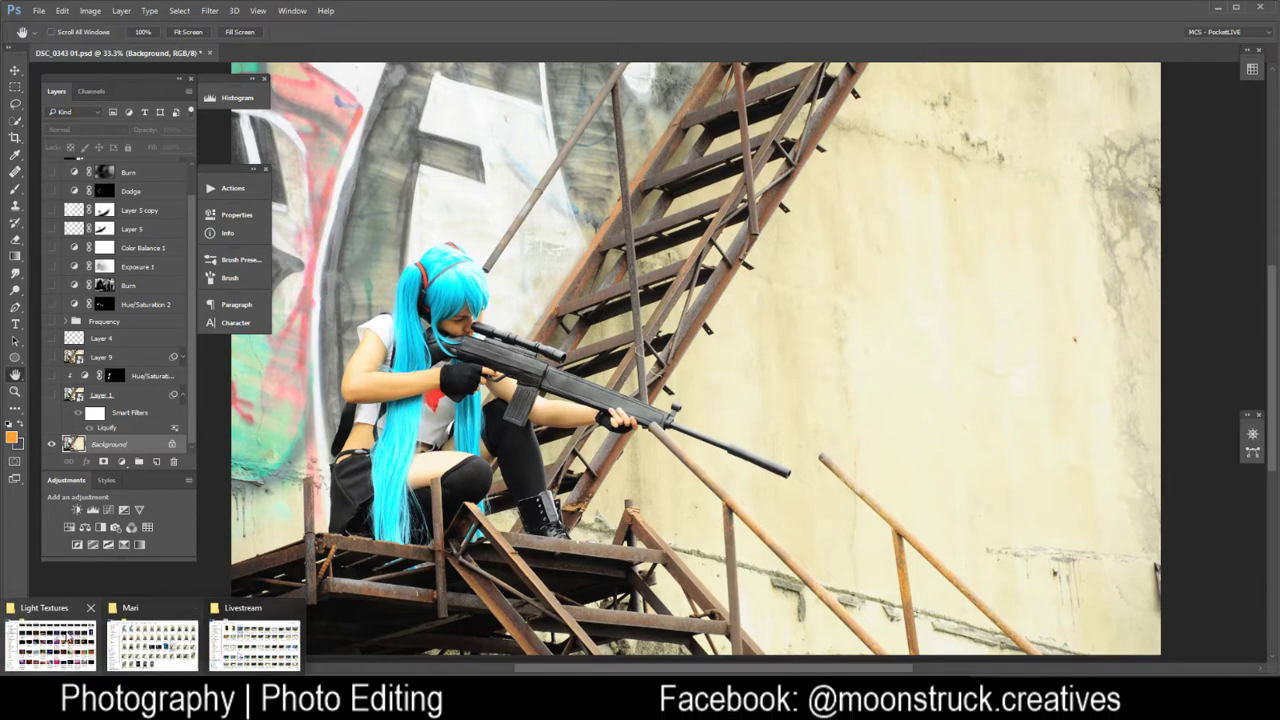
click(62, 636)
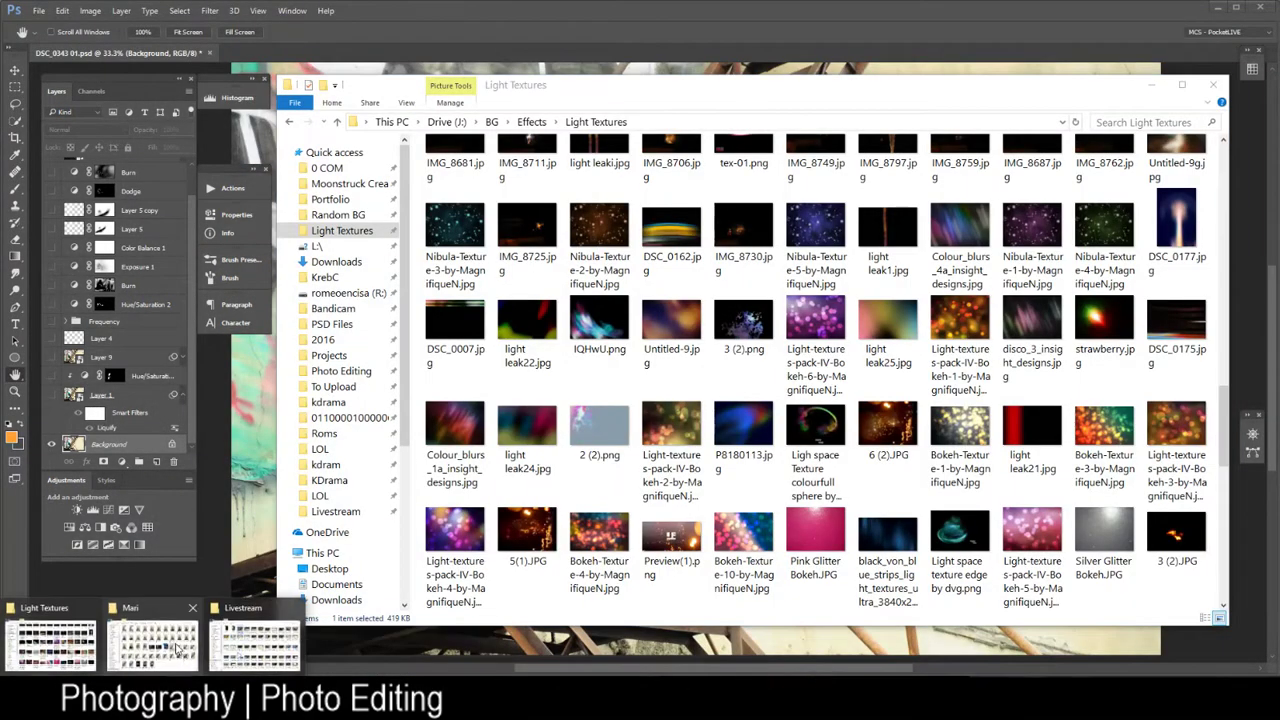
click(177, 648)
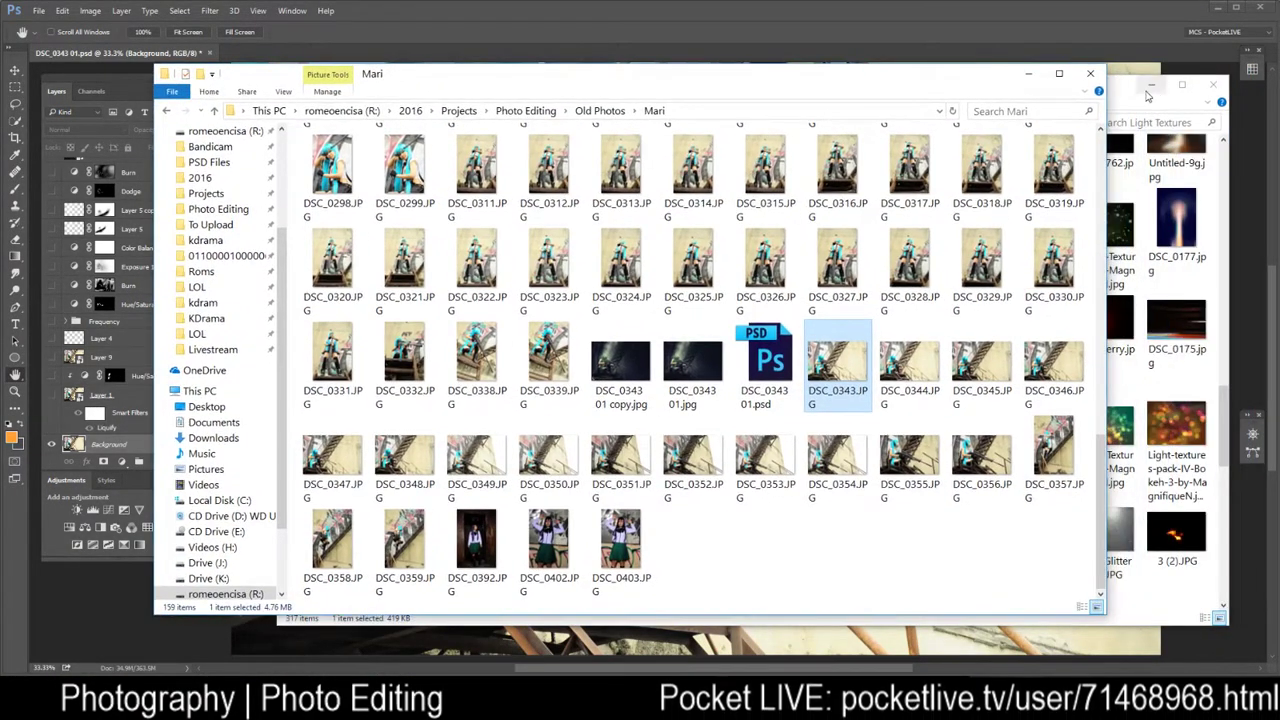
click(1150, 87)
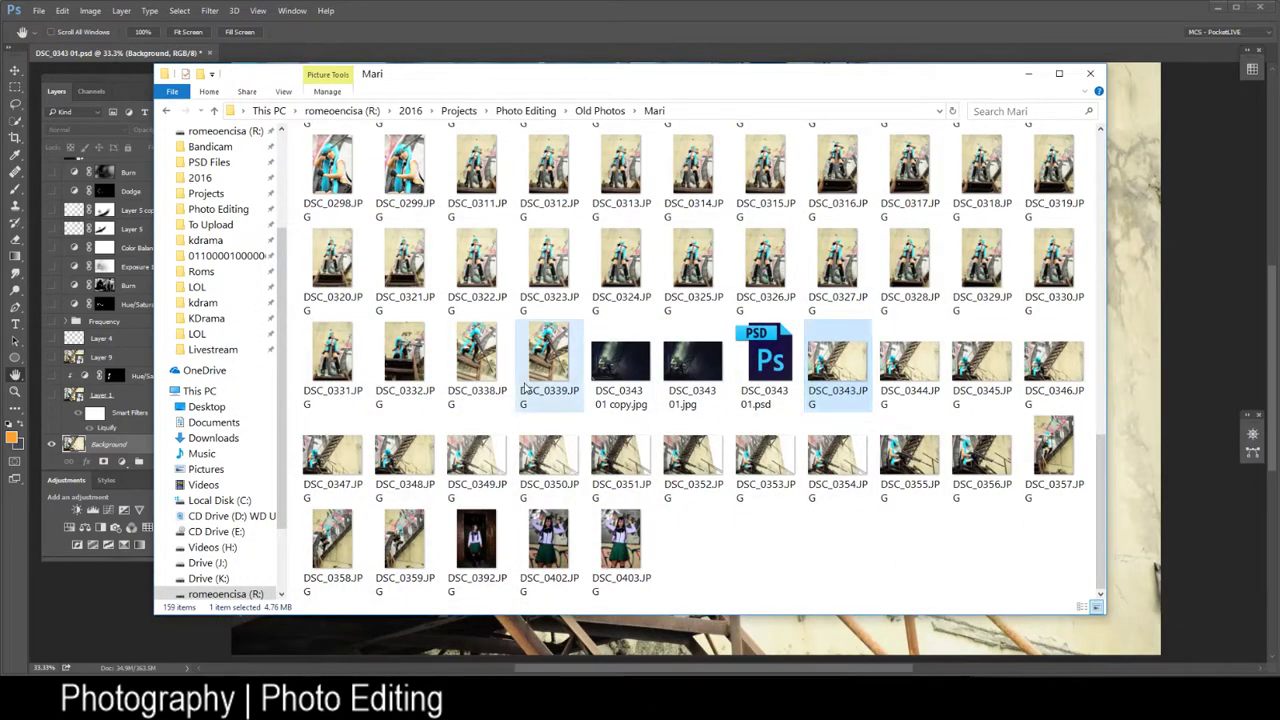
click(548, 365)
click(838, 262)
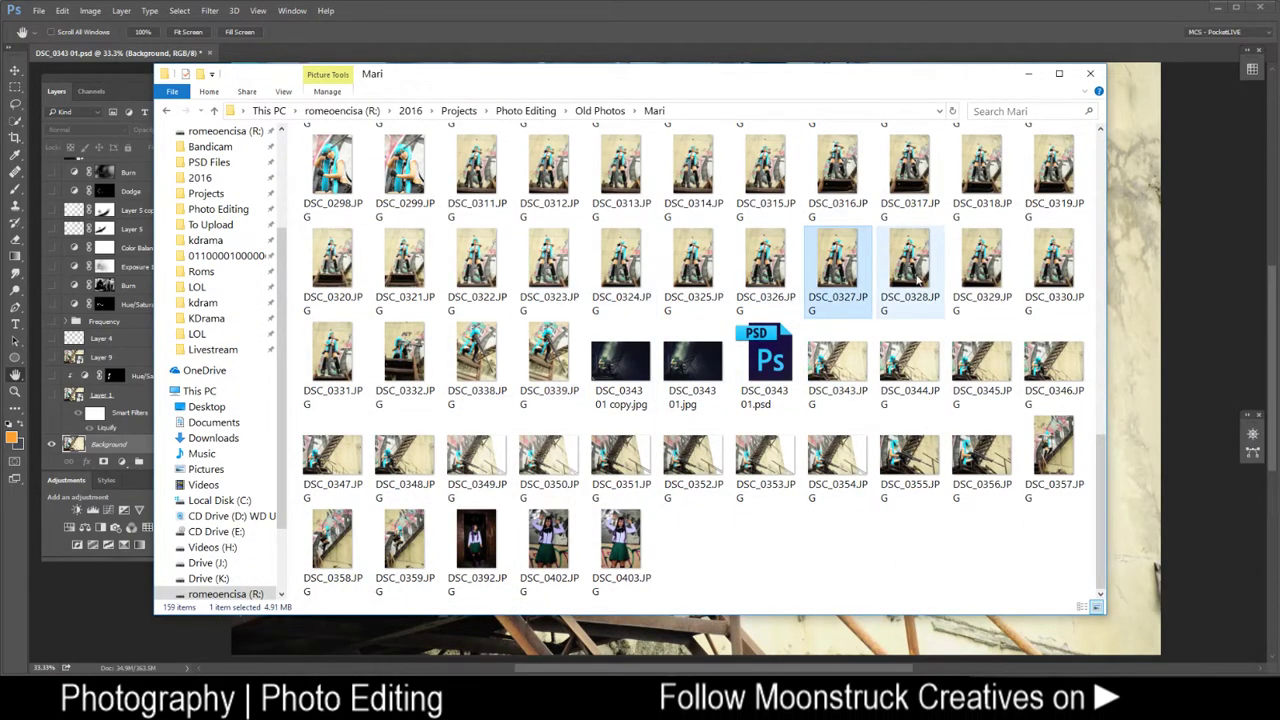
click(838, 362)
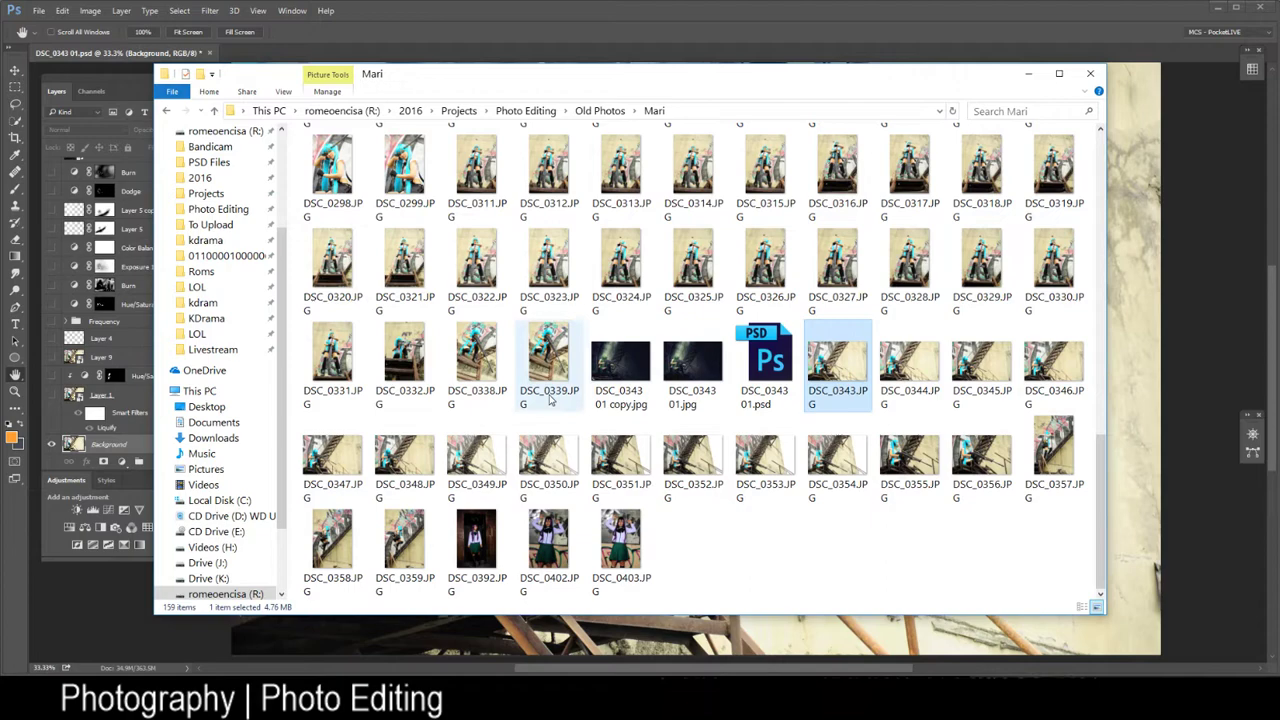
click(871, 14)
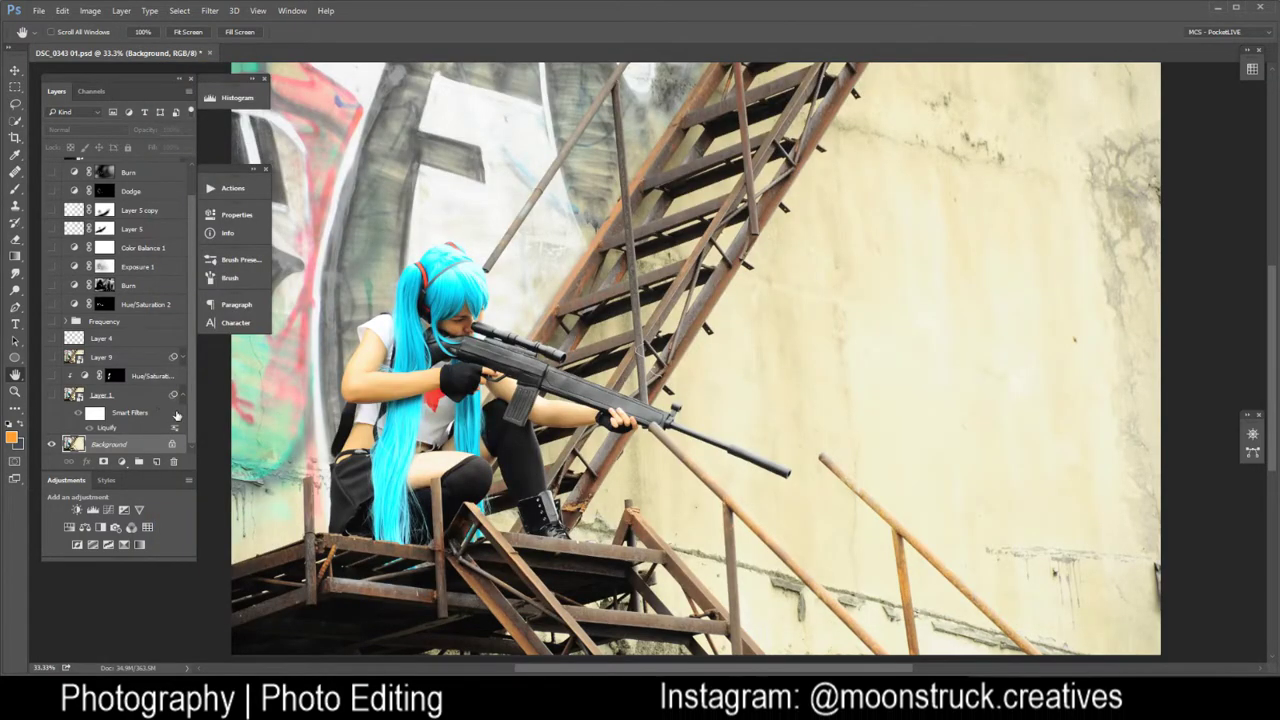
Show the MikuHatsuneSniper reference illustration to compare its hair, outfit and rifle with the photo, and hide it again
key(ctrl+plus)
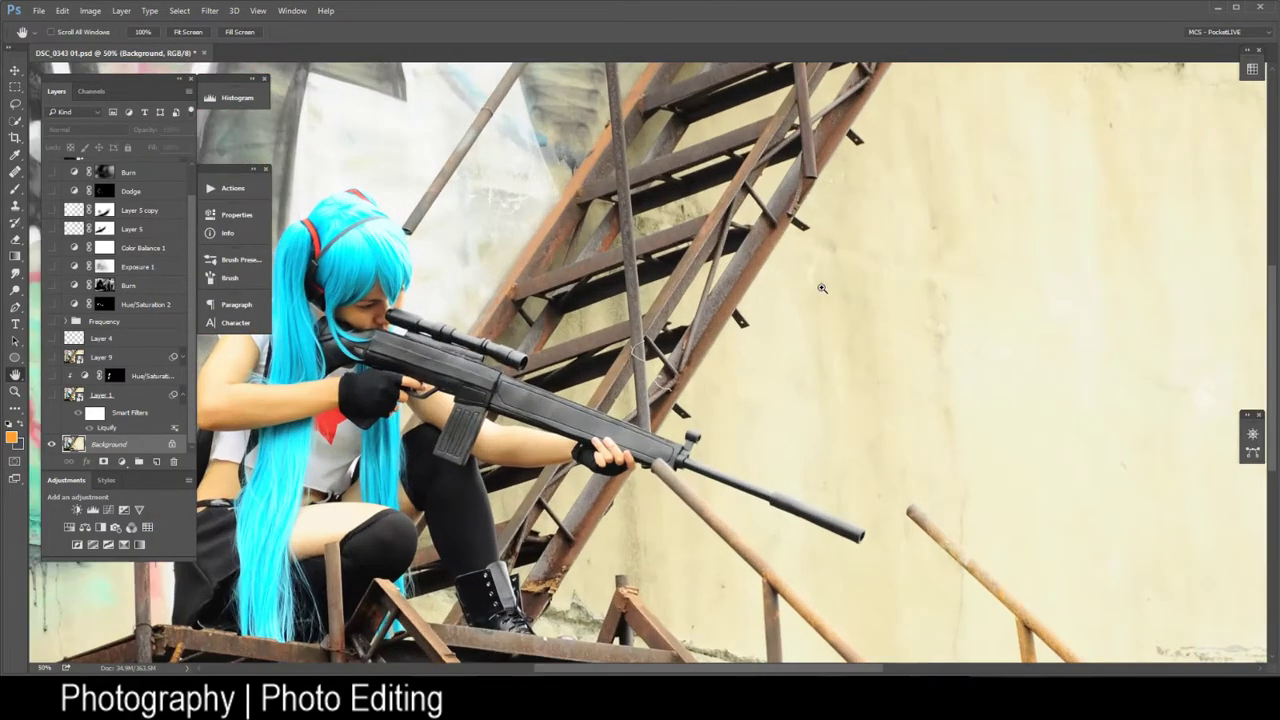
drag(624, 512, 913, 467)
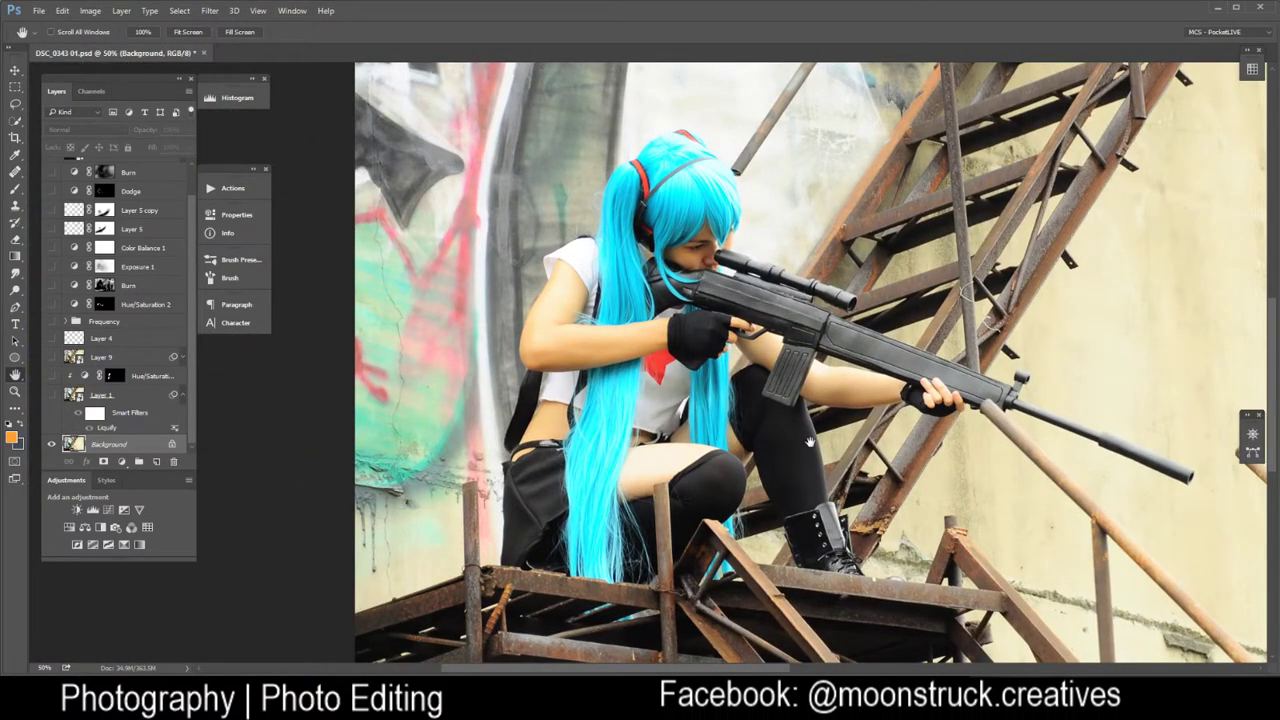
drag(870, 456, 1069, 458)
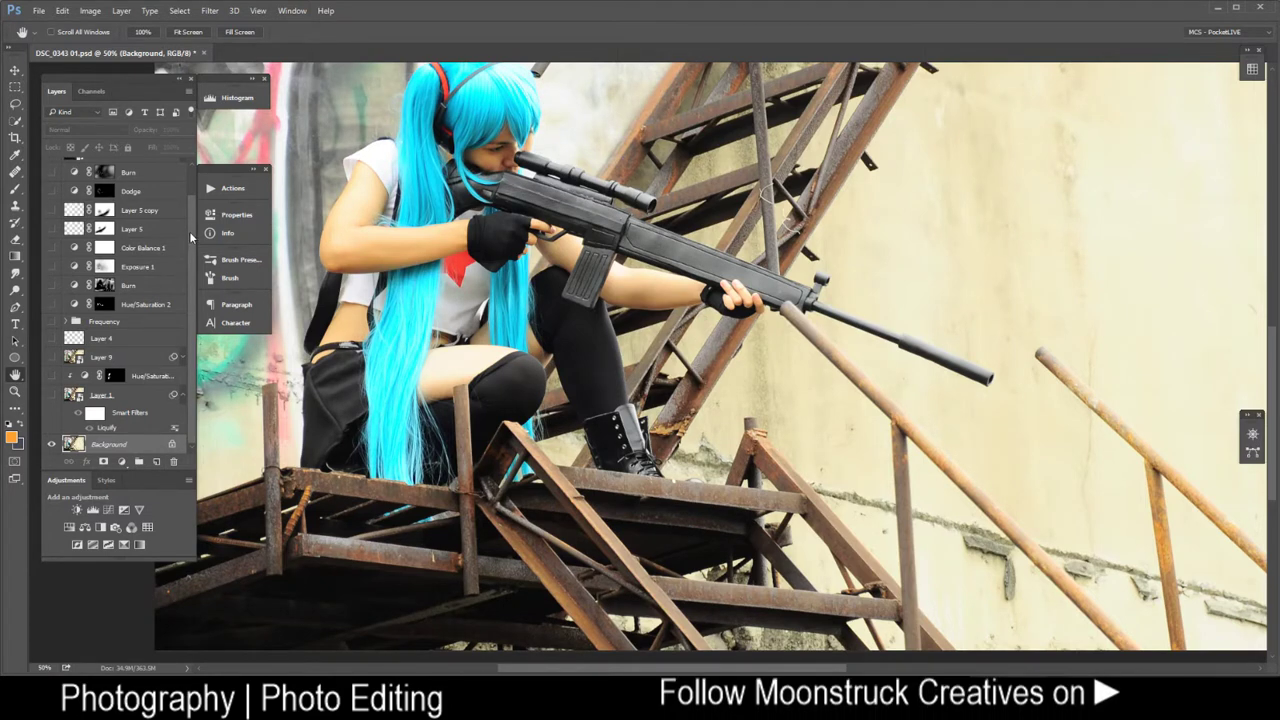
scroll(189, 231, up, 1)
click(50, 168)
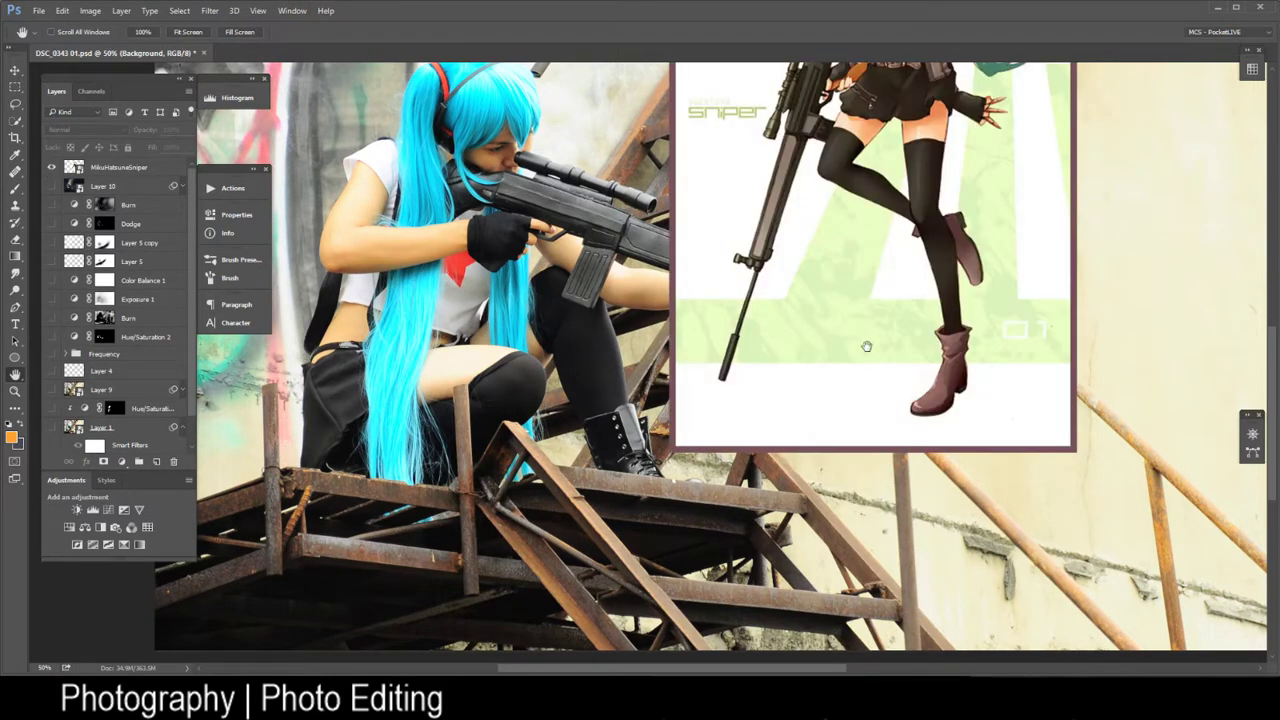
scroll(952, 333, up, 3)
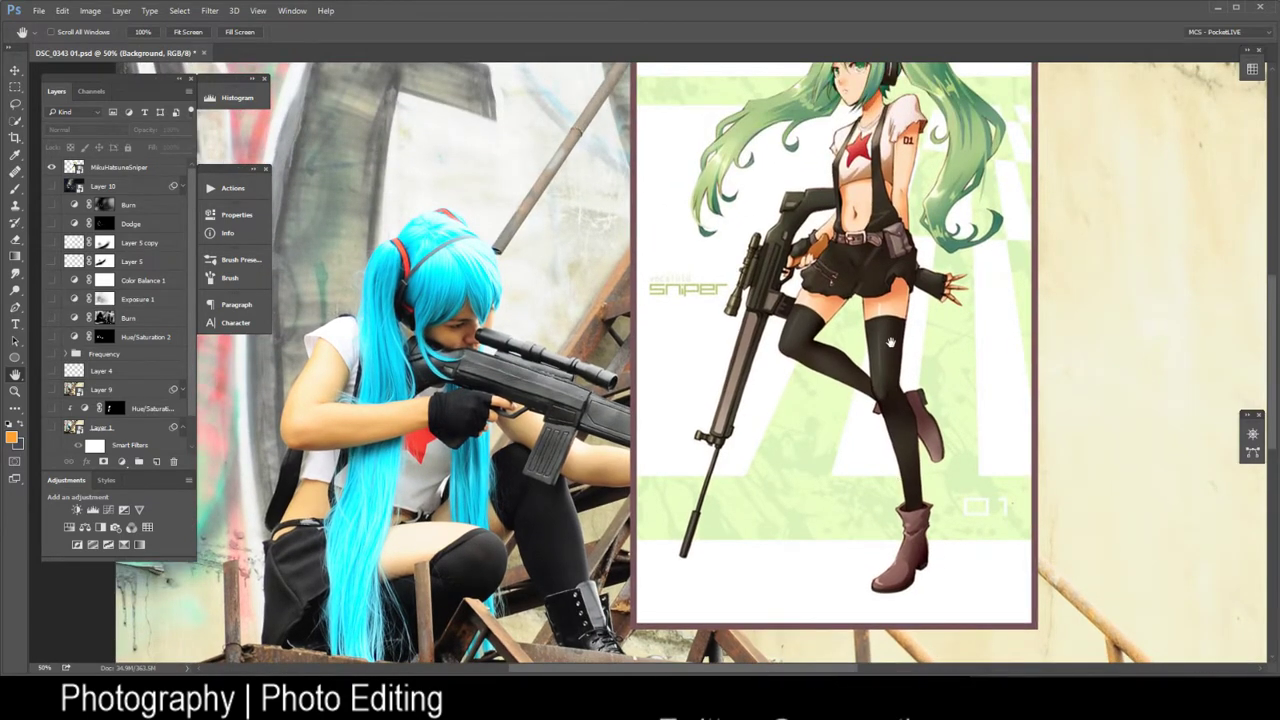
scroll(890, 335, up, 2)
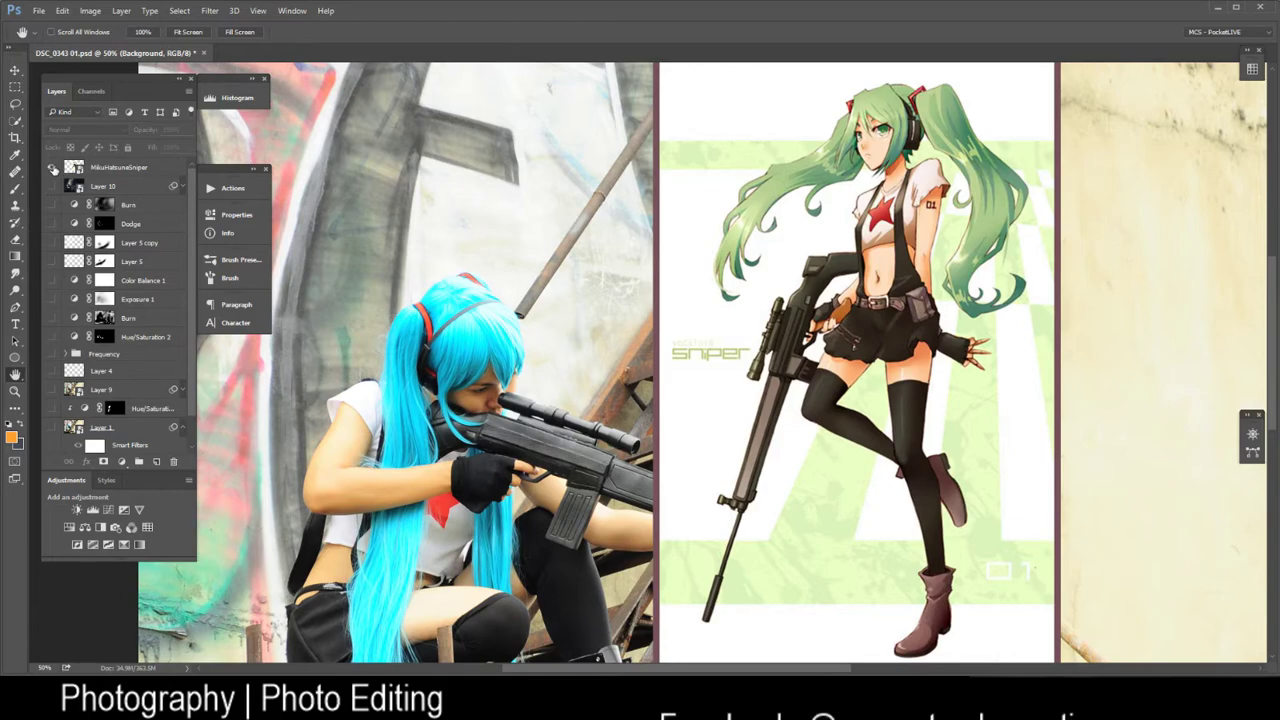
mouse_move(150, 697)
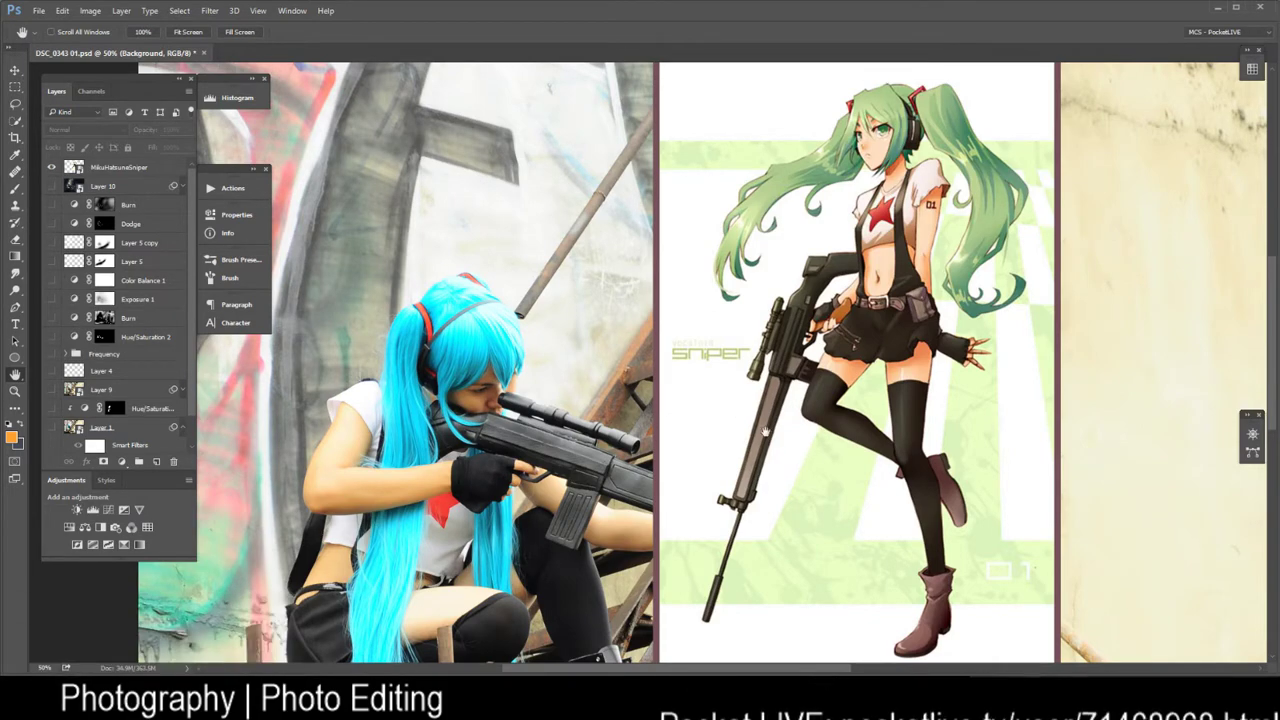
drag(729, 408, 803, 463)
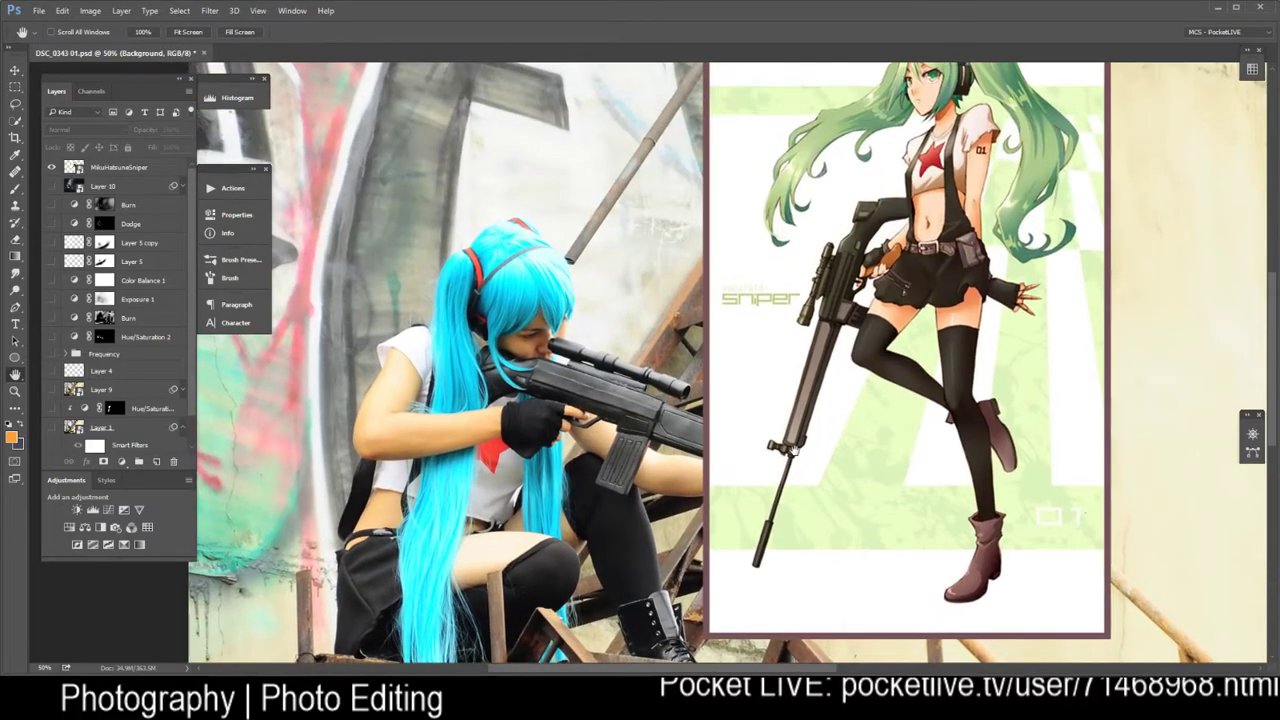
drag(775, 310, 773, 324)
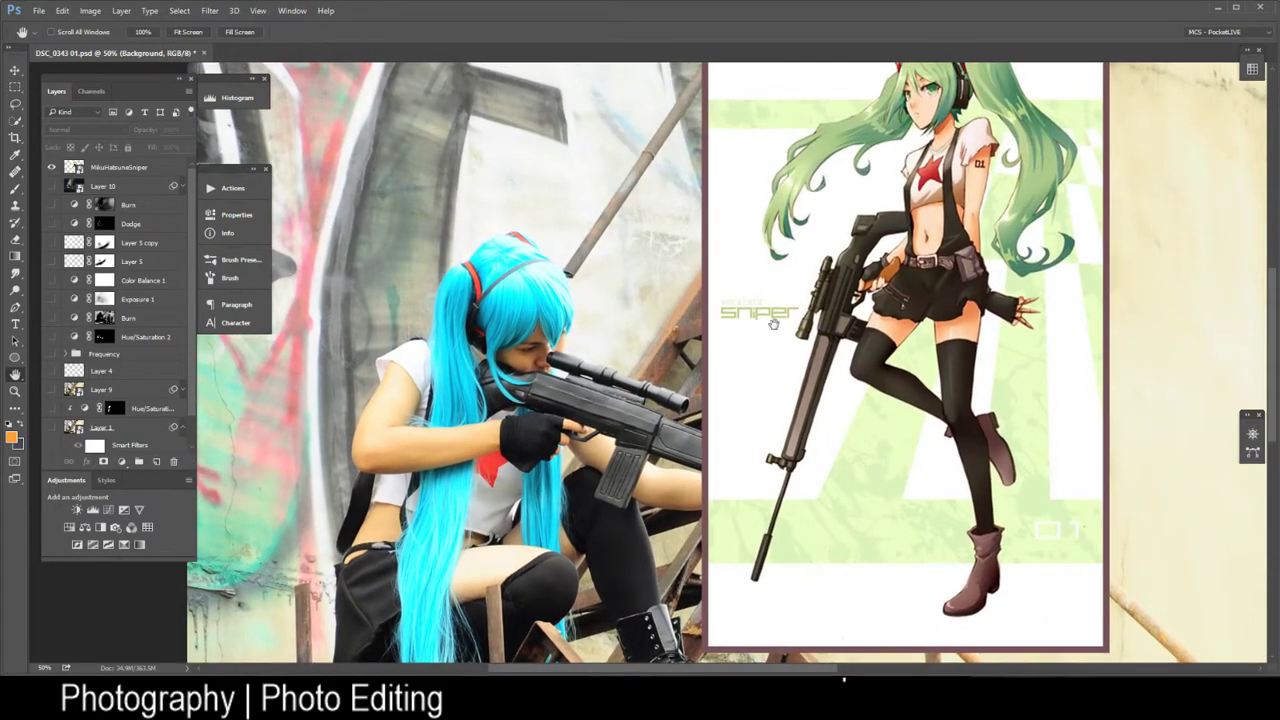
click(52, 170)
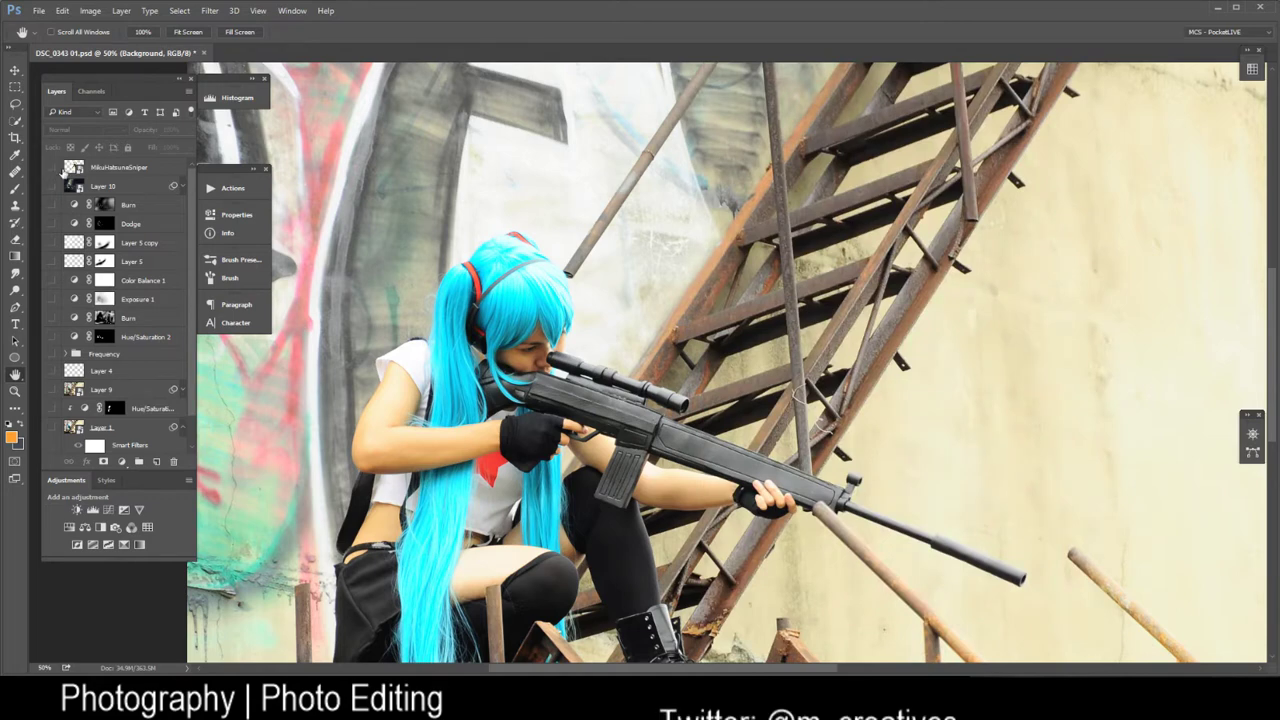
Duplicate the Background layer, look at the copy's layer options, and delete the copy
scroll(183, 380, down, 2)
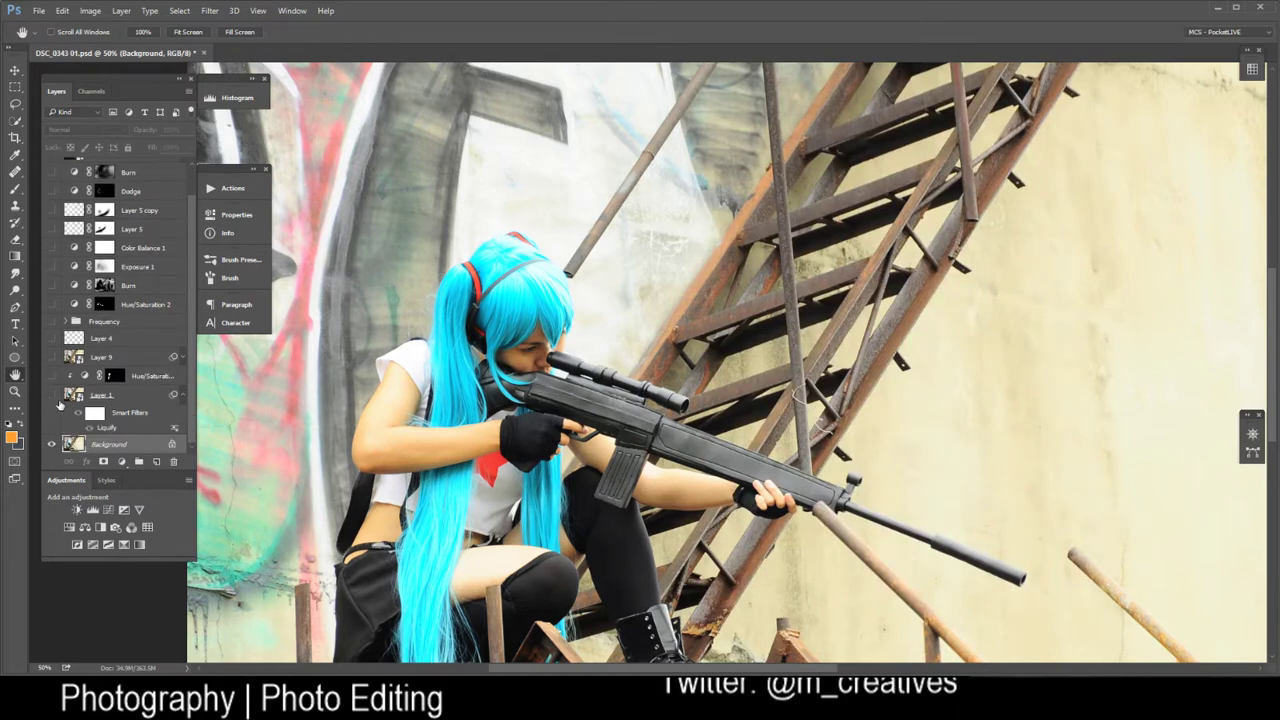
drag(425, 432, 572, 272)
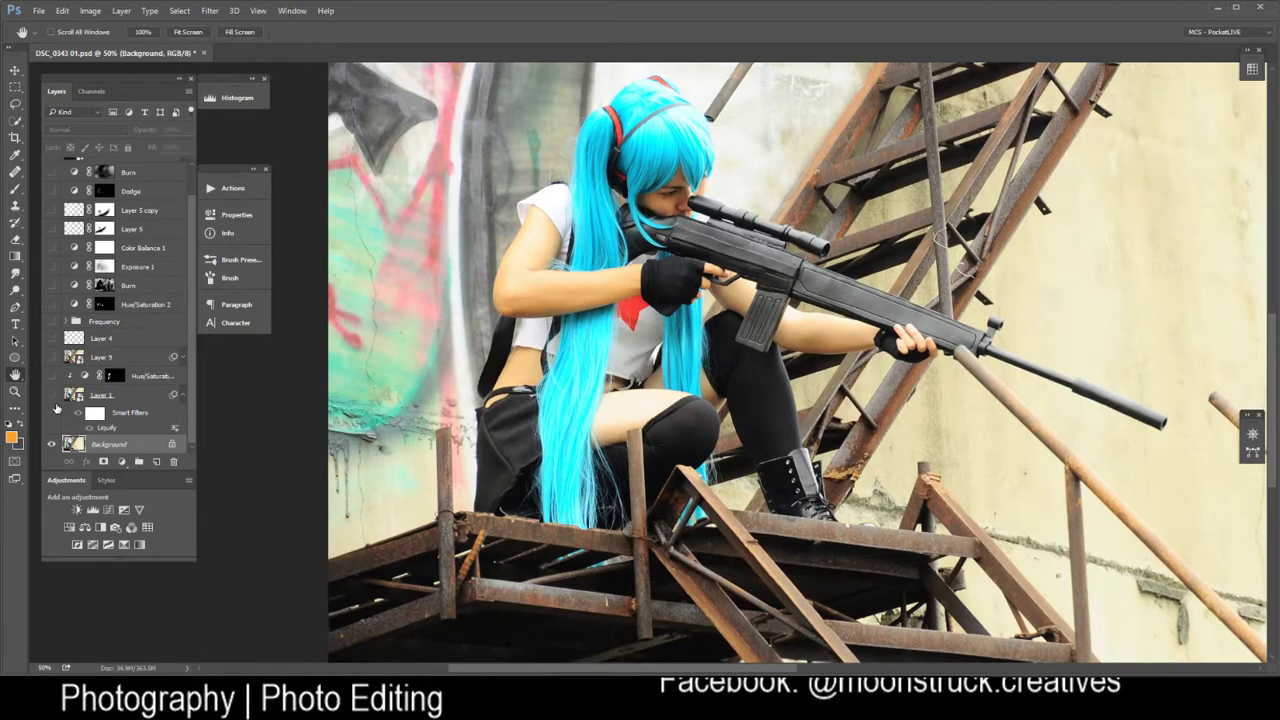
drag(118, 455, 156, 461)
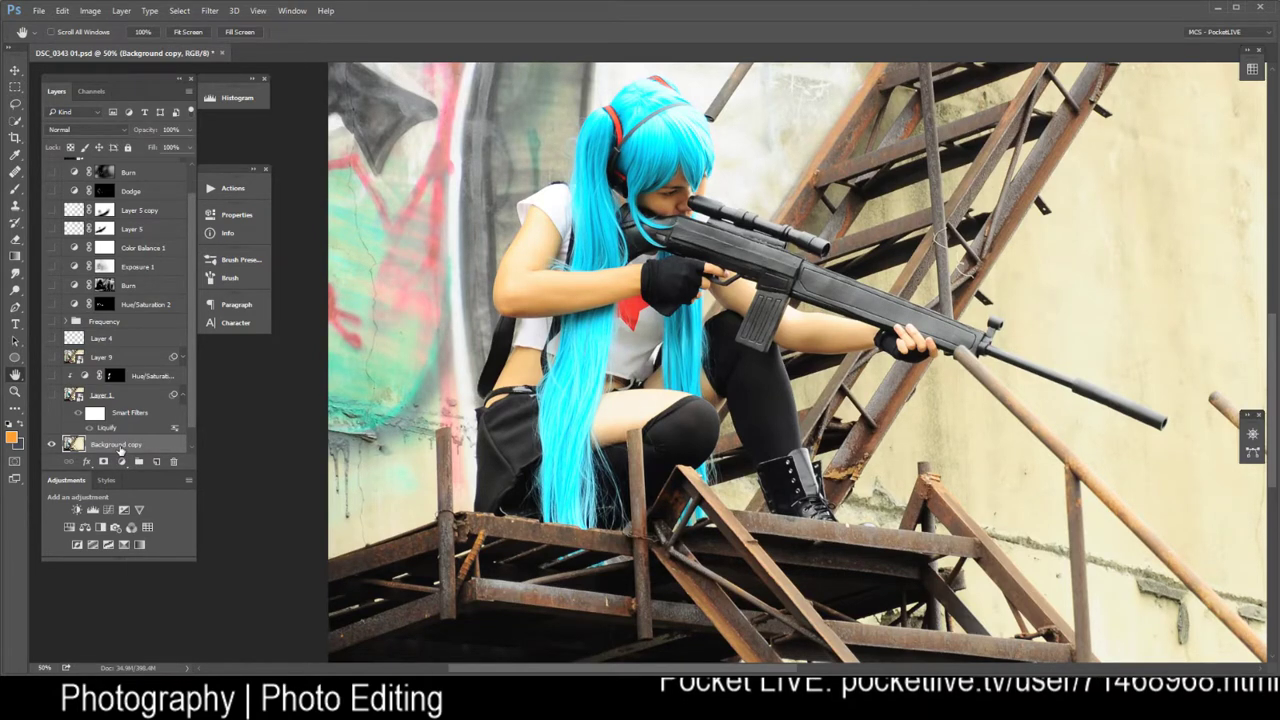
right_click(120, 448)
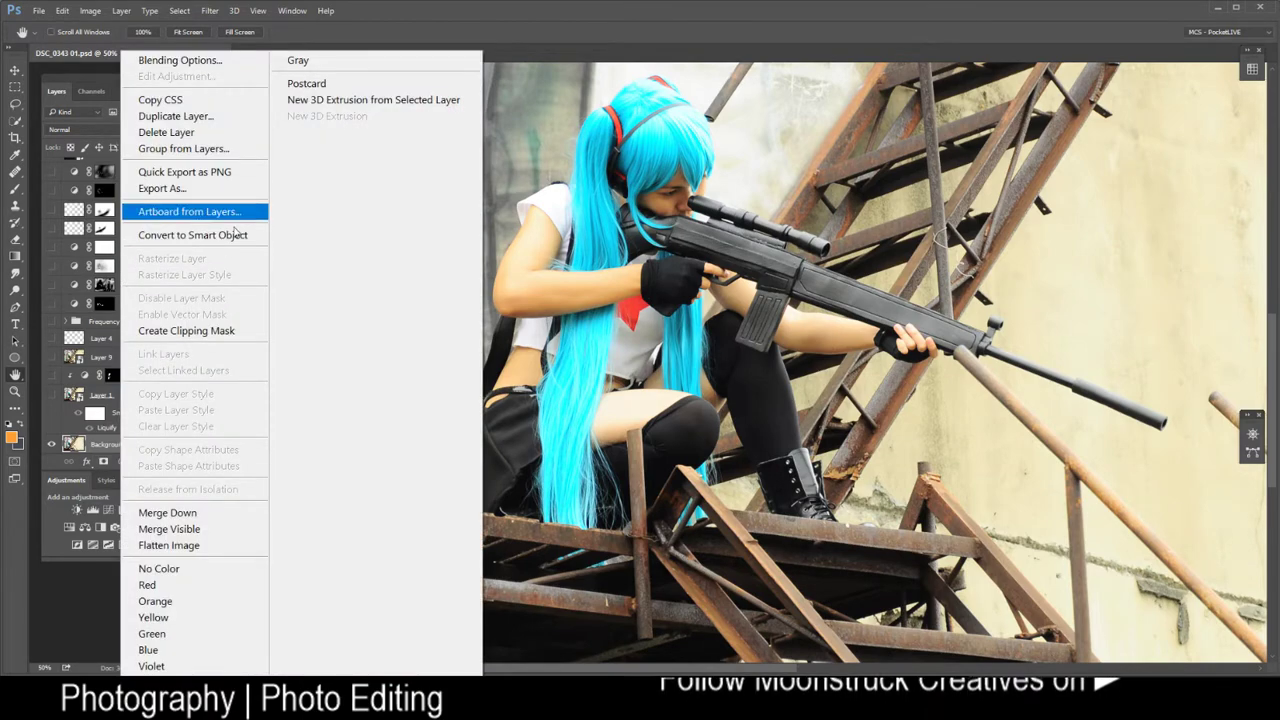
click(94, 449)
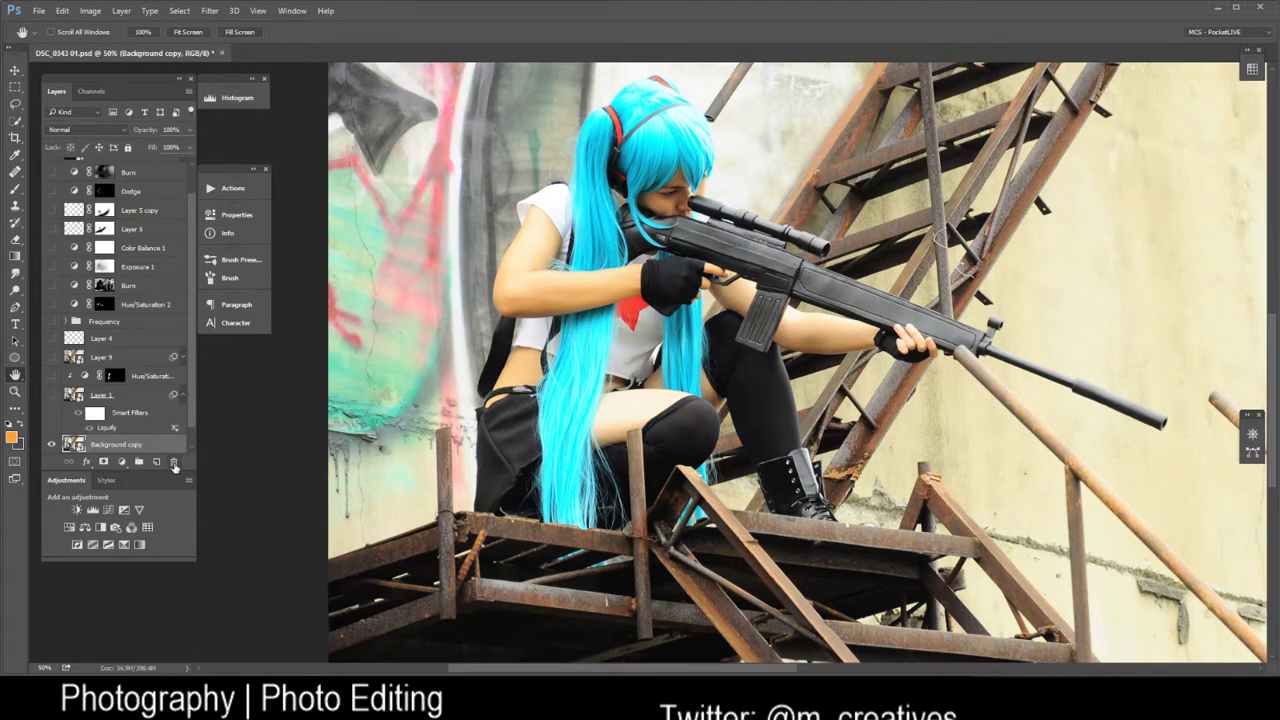
click(174, 464)
Make Layer 1 visible and open its Liquify smart filter on the hand and rifle area
click(57, 398)
click(105, 430)
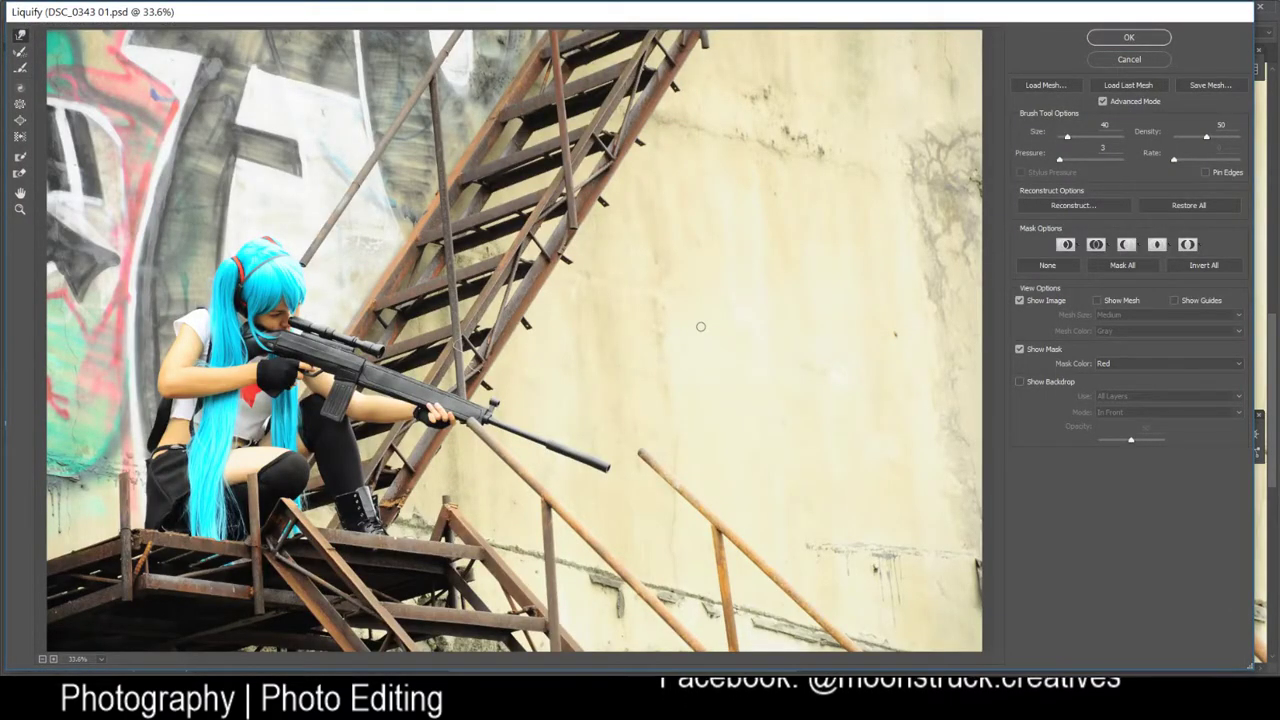
scroll(420, 440, up, 5)
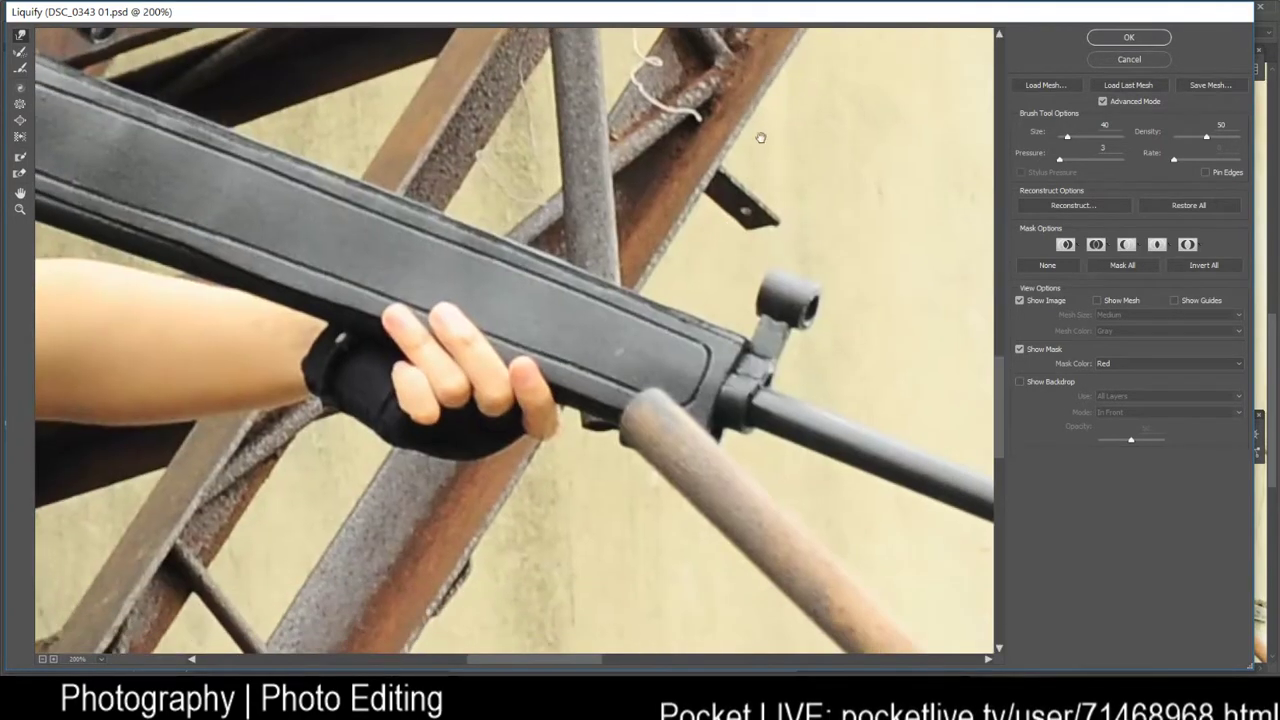
Accept the Liquify filter on the rifle and hand area, and hide Layer 1 to reveal the original Background
drag(488, 458, 823, 177)
click(1105, 37)
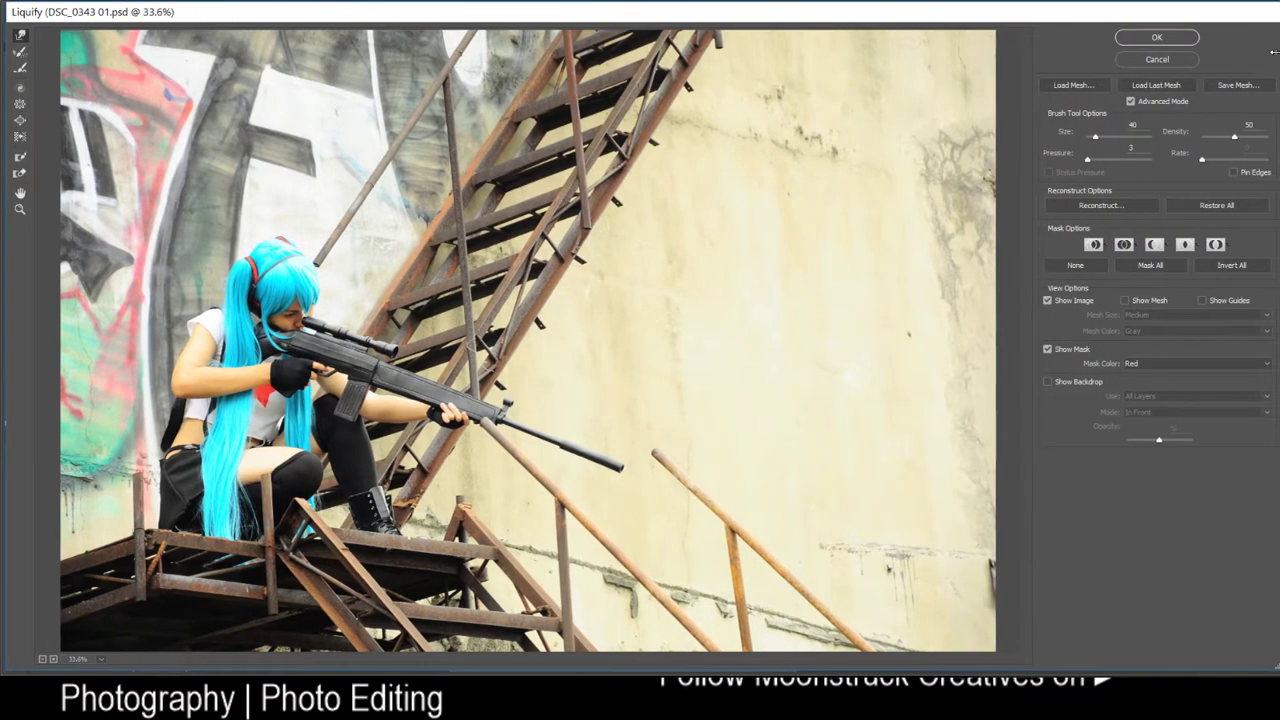
key(Return)
click(52, 395)
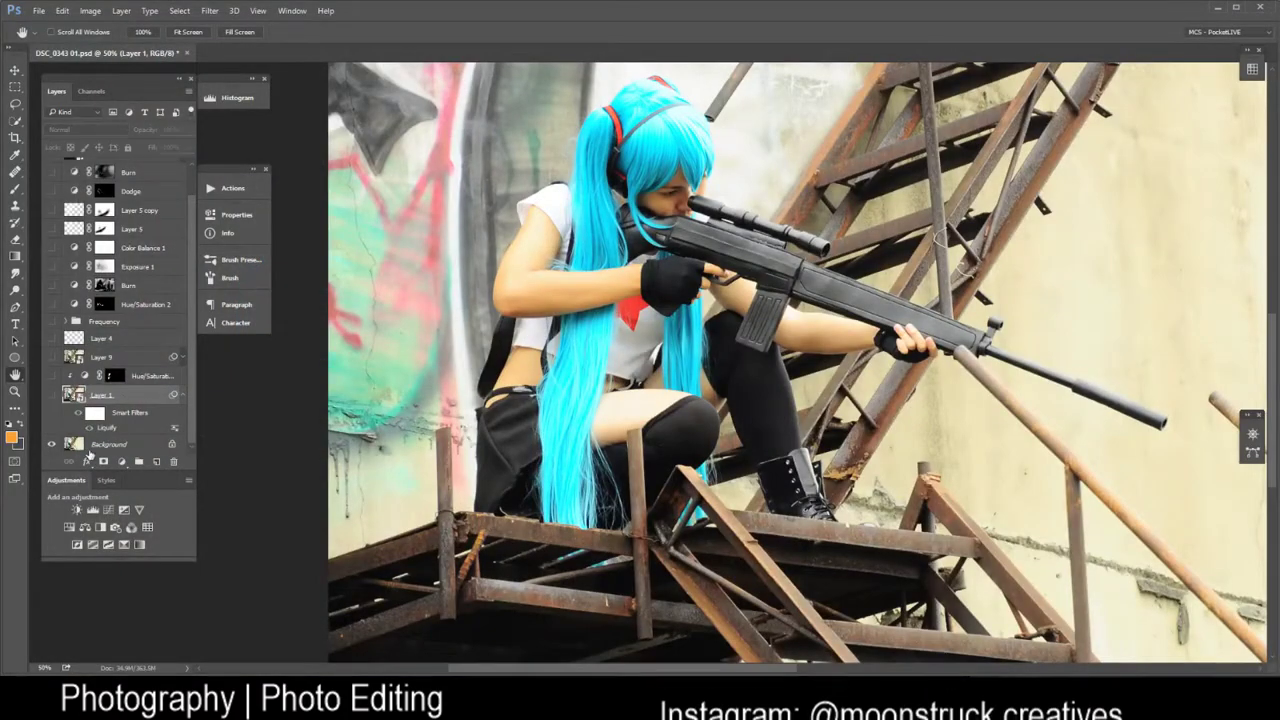
Examine the rifle barrel, scope, gripping hand, arm, knees and boots in the original Background photo
drag(1090, 402, 836, 420)
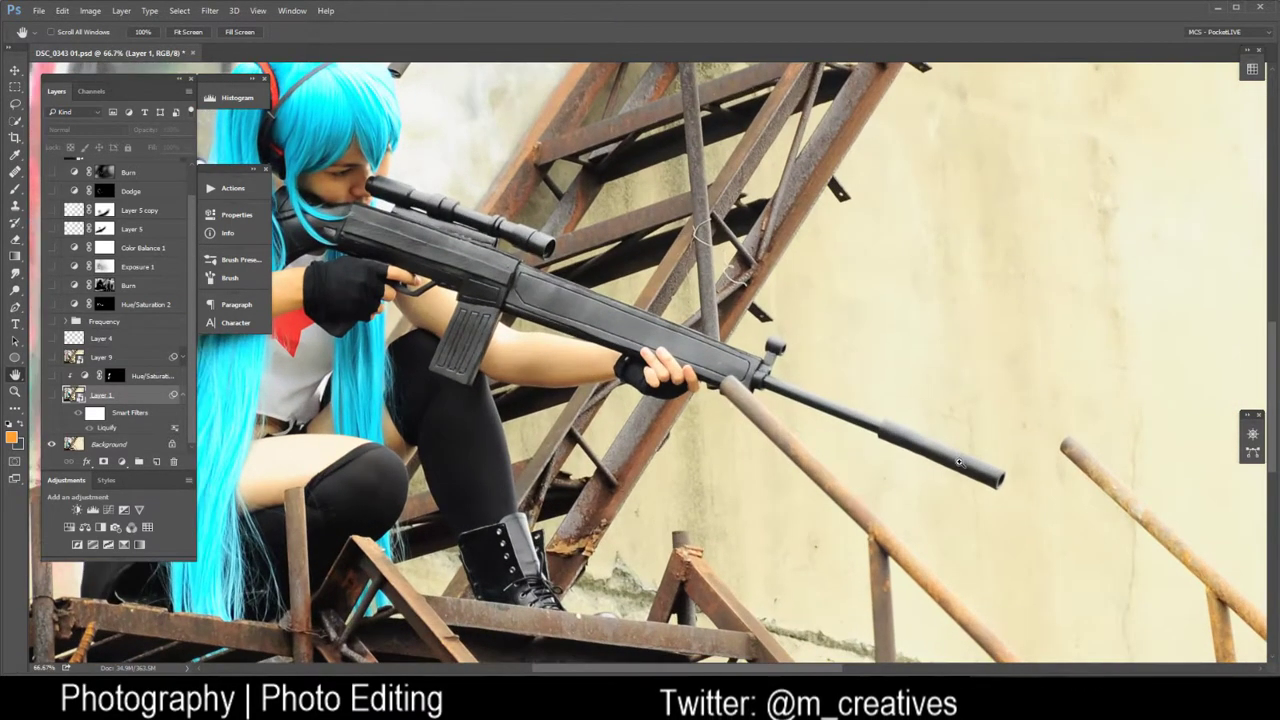
click(965, 447)
drag(1012, 406, 820, 357)
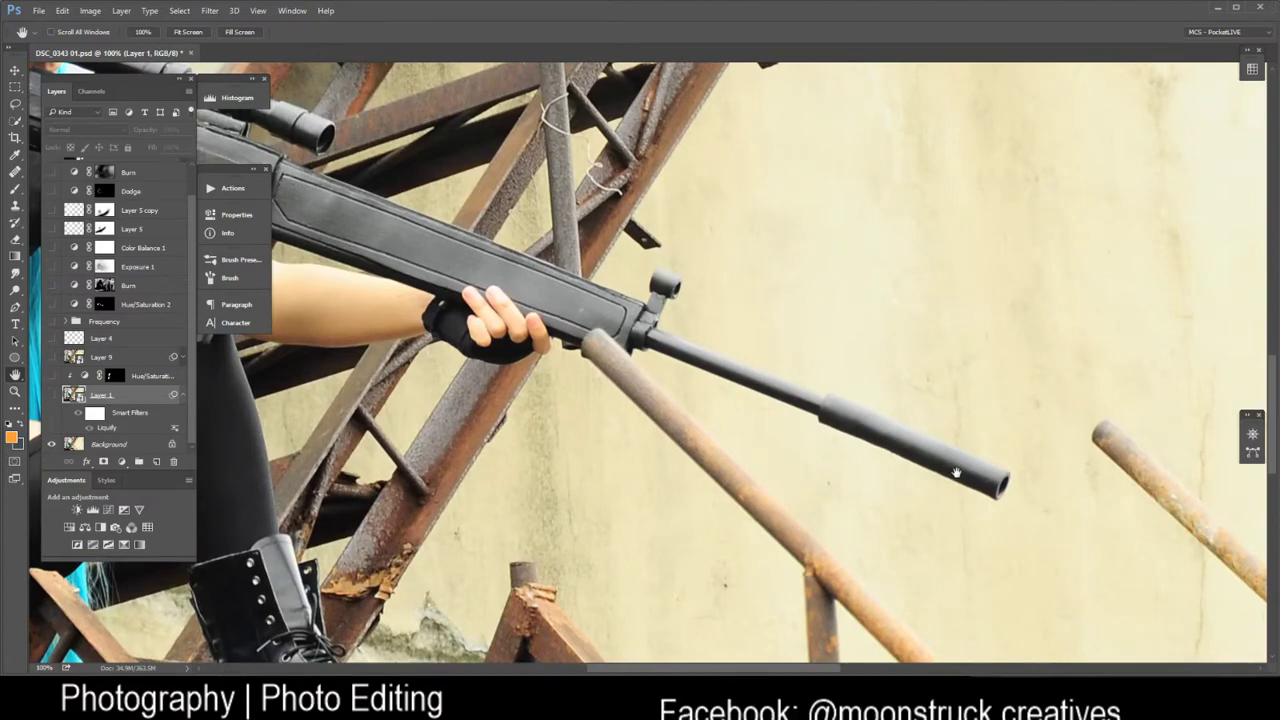
drag(729, 350, 767, 403)
alt+click(775, 400)
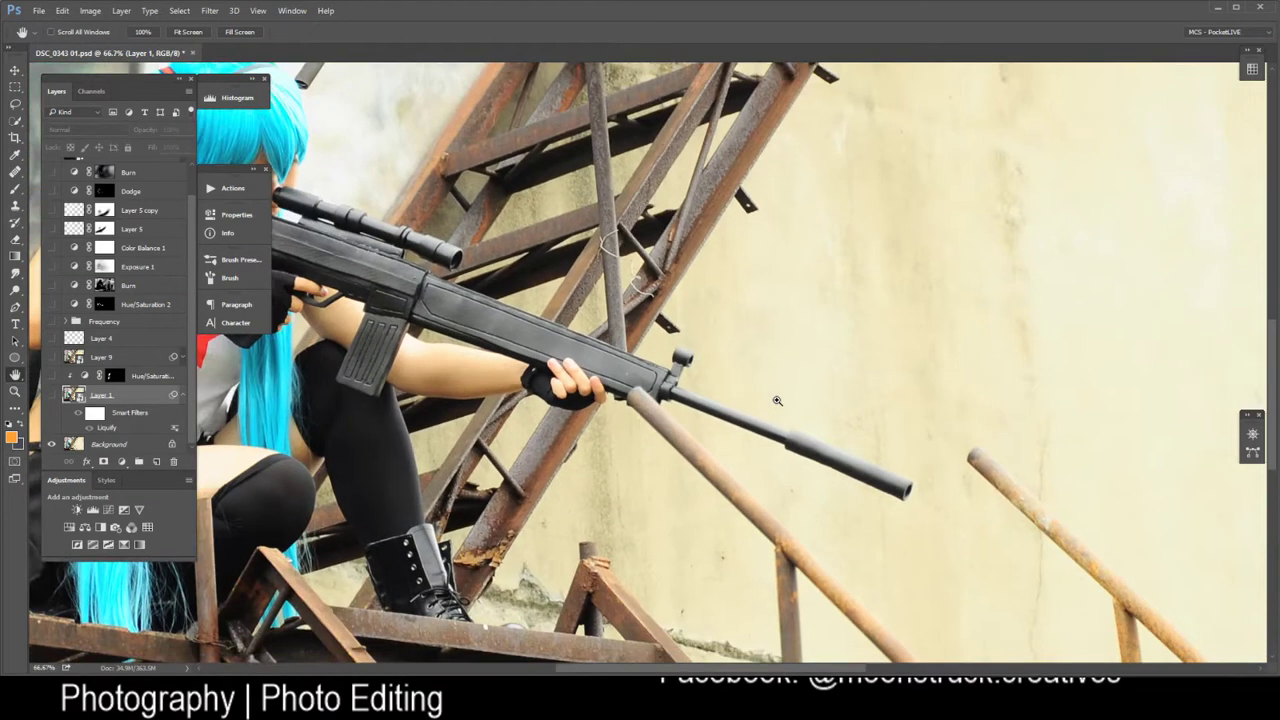
alt+click(776, 400)
drag(714, 309, 910, 342)
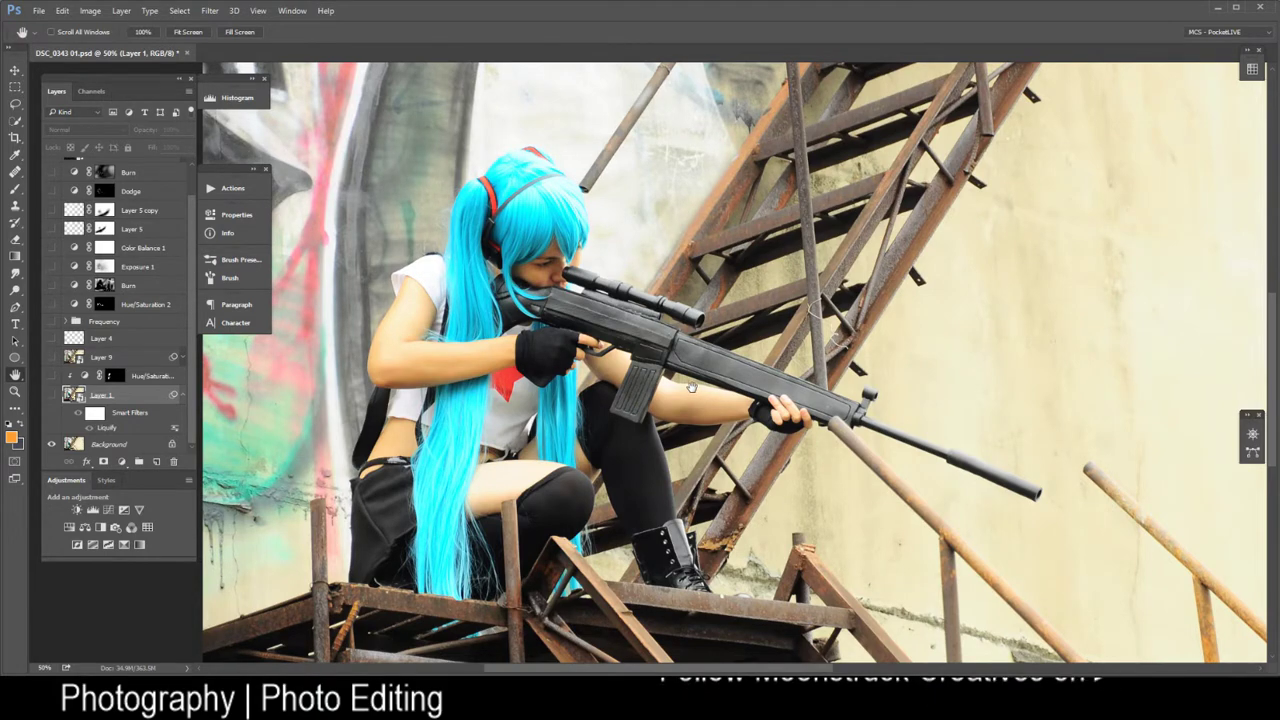
scroll(691, 385, up, 5)
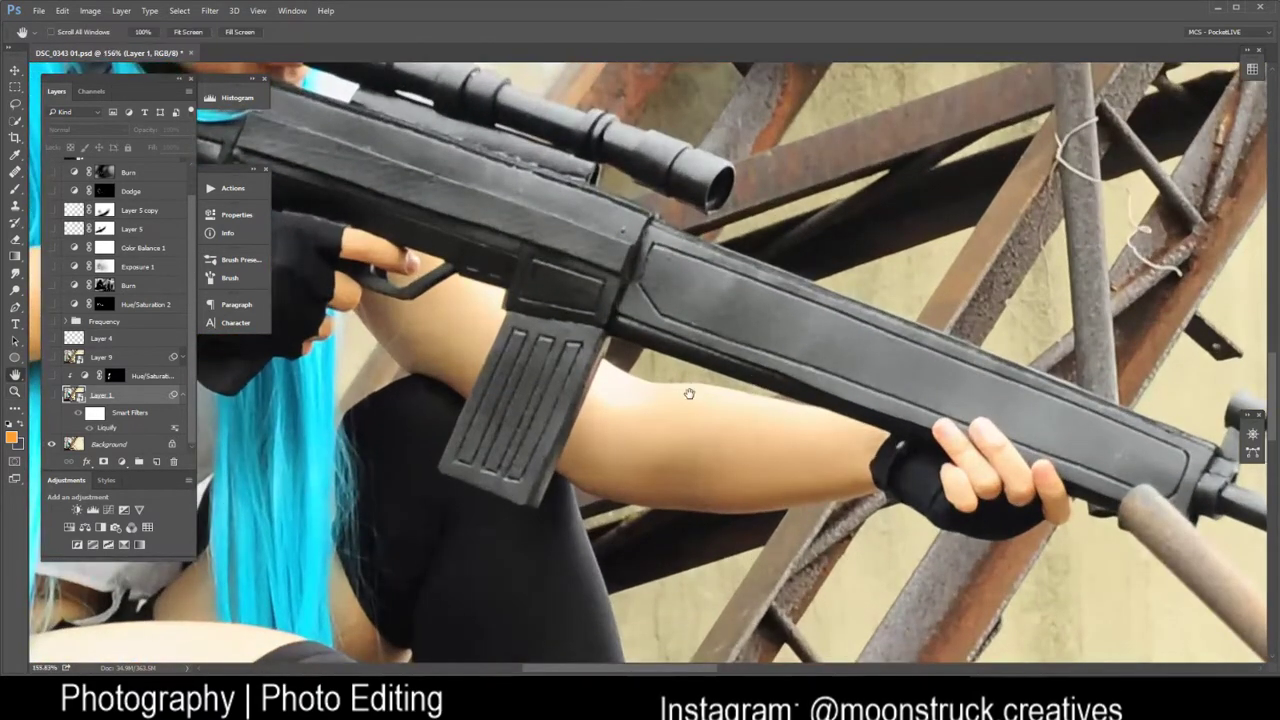
drag(706, 384, 826, 244)
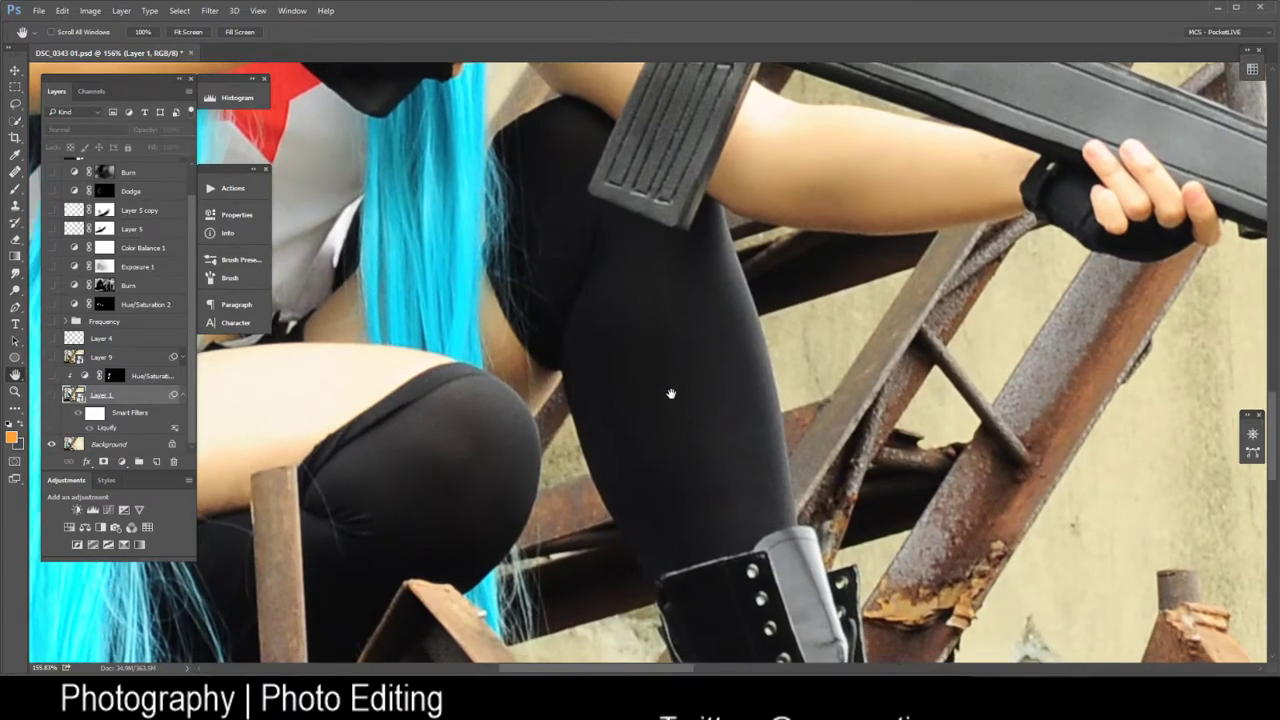
drag(669, 389, 862, 261)
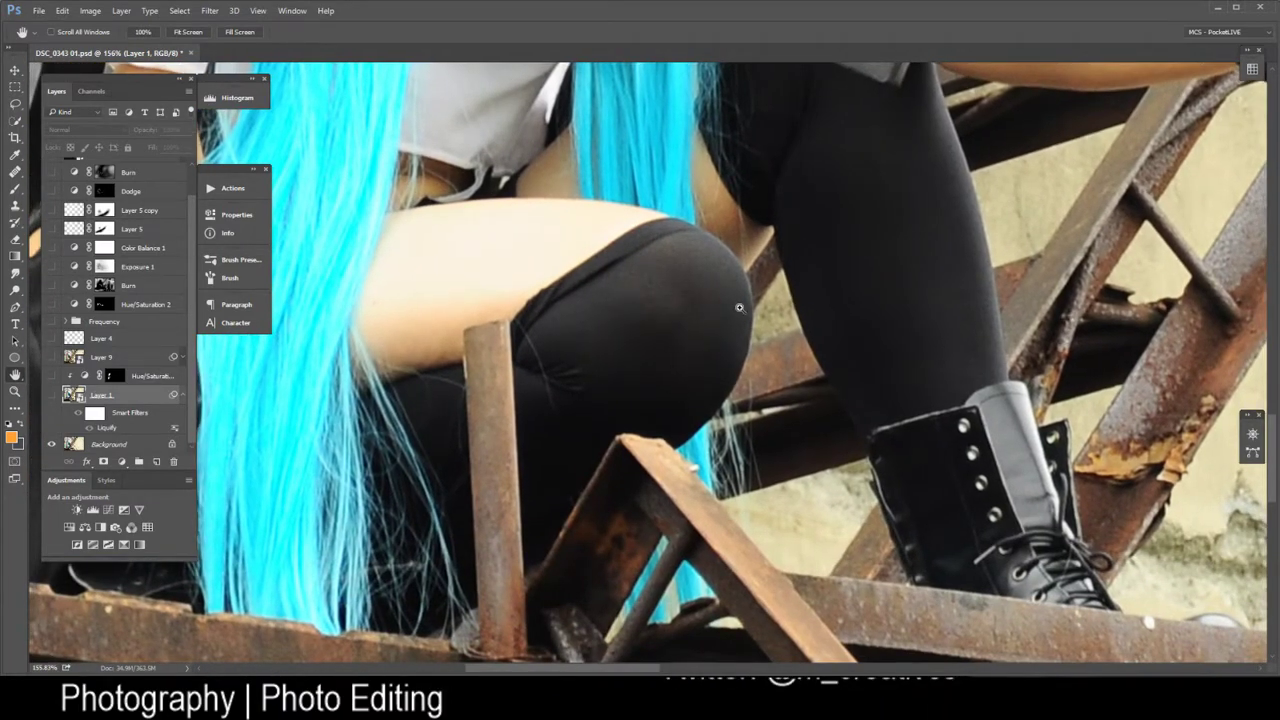
scroll(739, 307, down, 5)
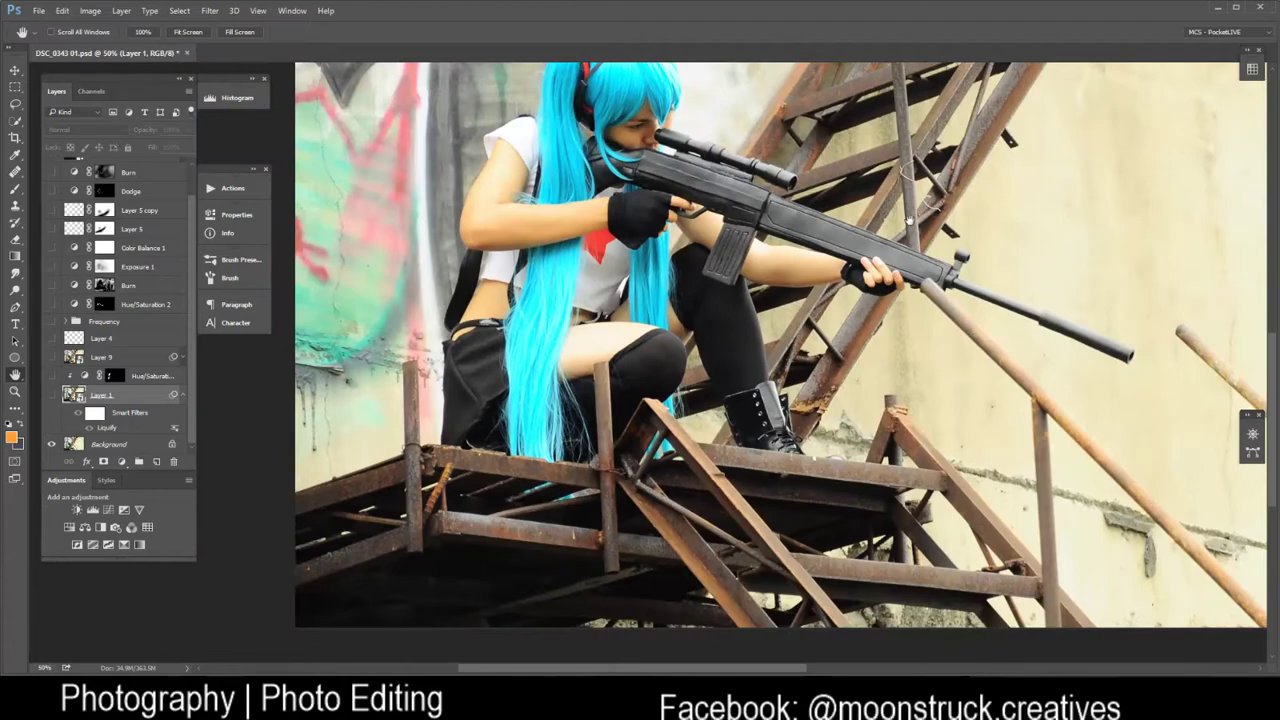
drag(905, 217, 812, 309)
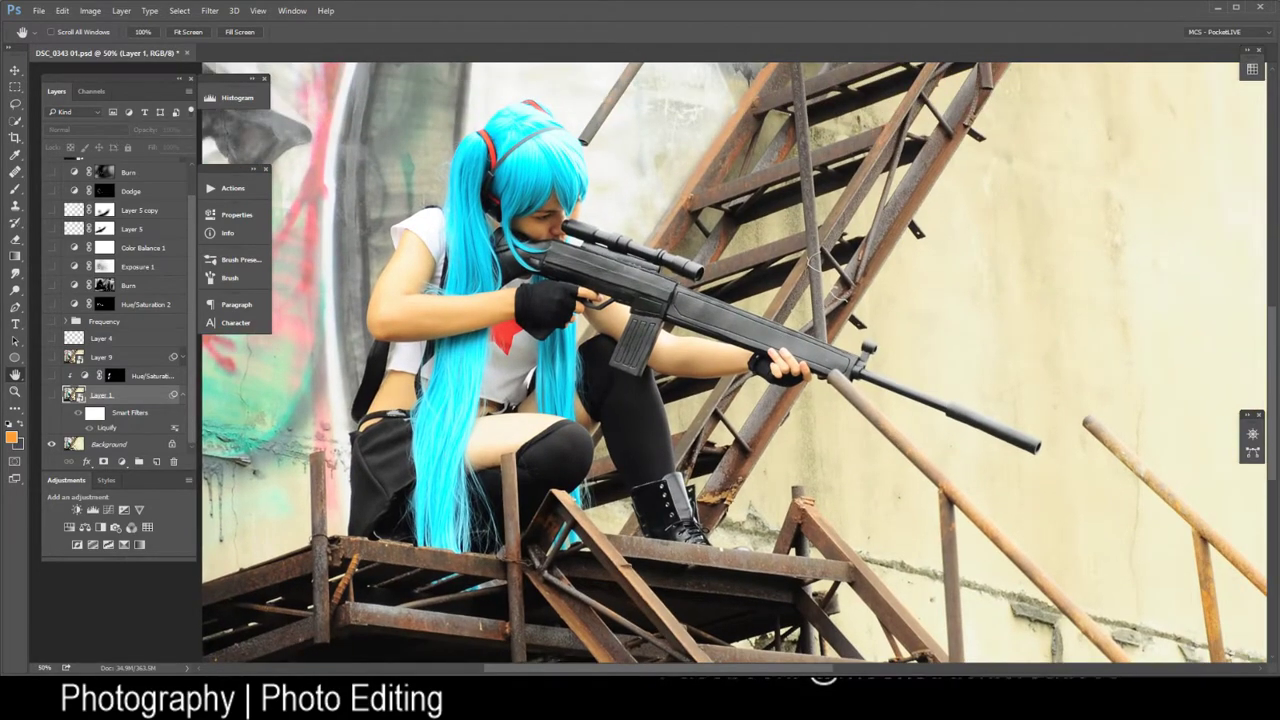
Switch to the photo shoot folder in File Explorer and open the detailed properties of DSC_0343.JPG
mouse_move(150, 700)
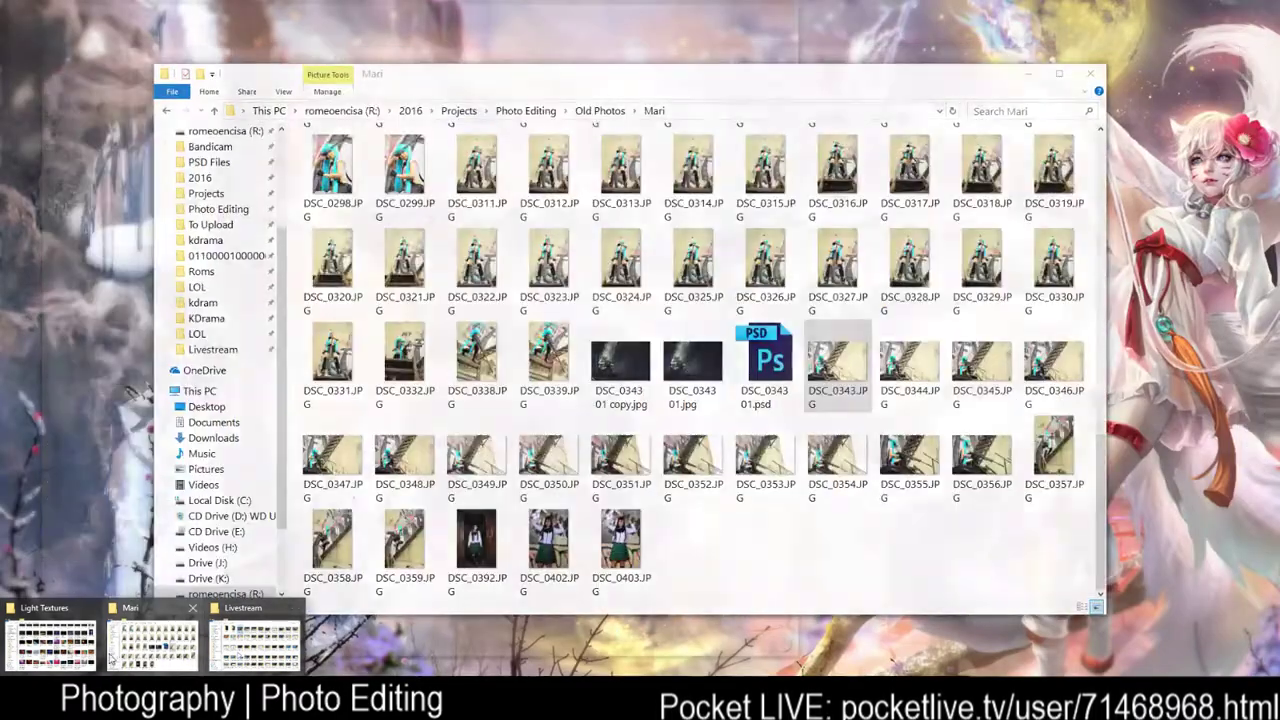
mouse_move(50, 648)
click(152, 645)
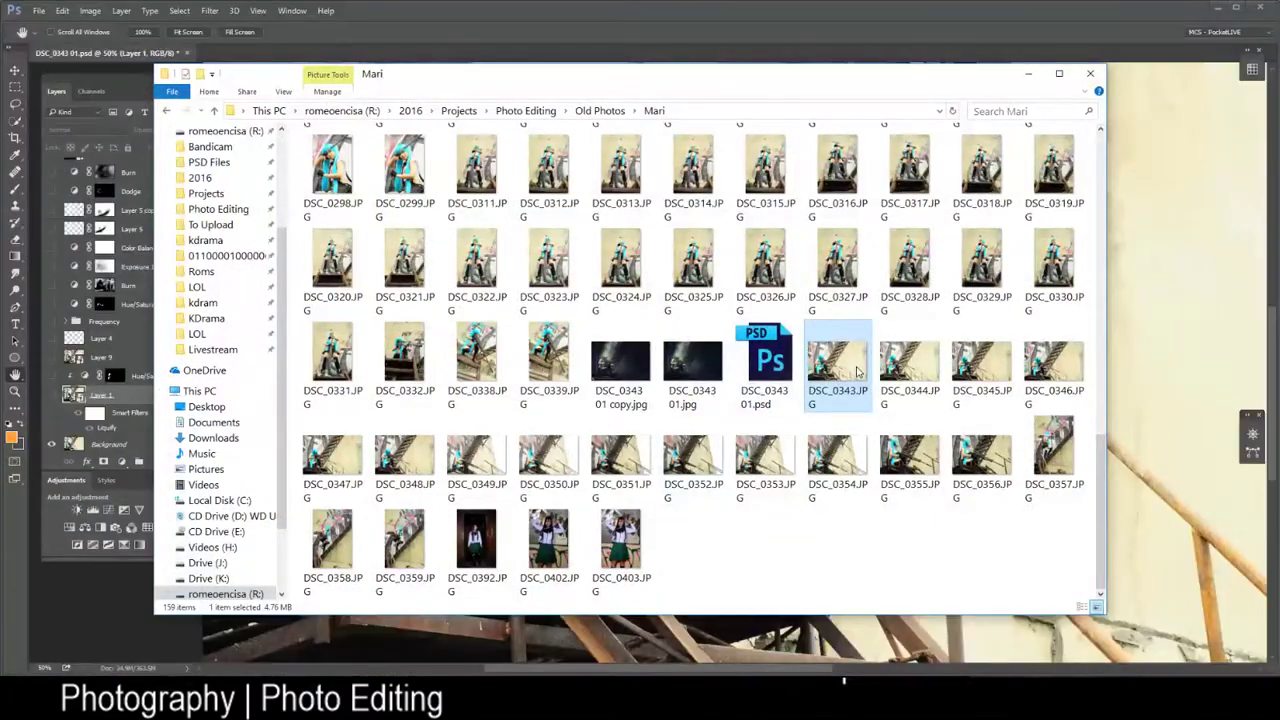
right_click(857, 372)
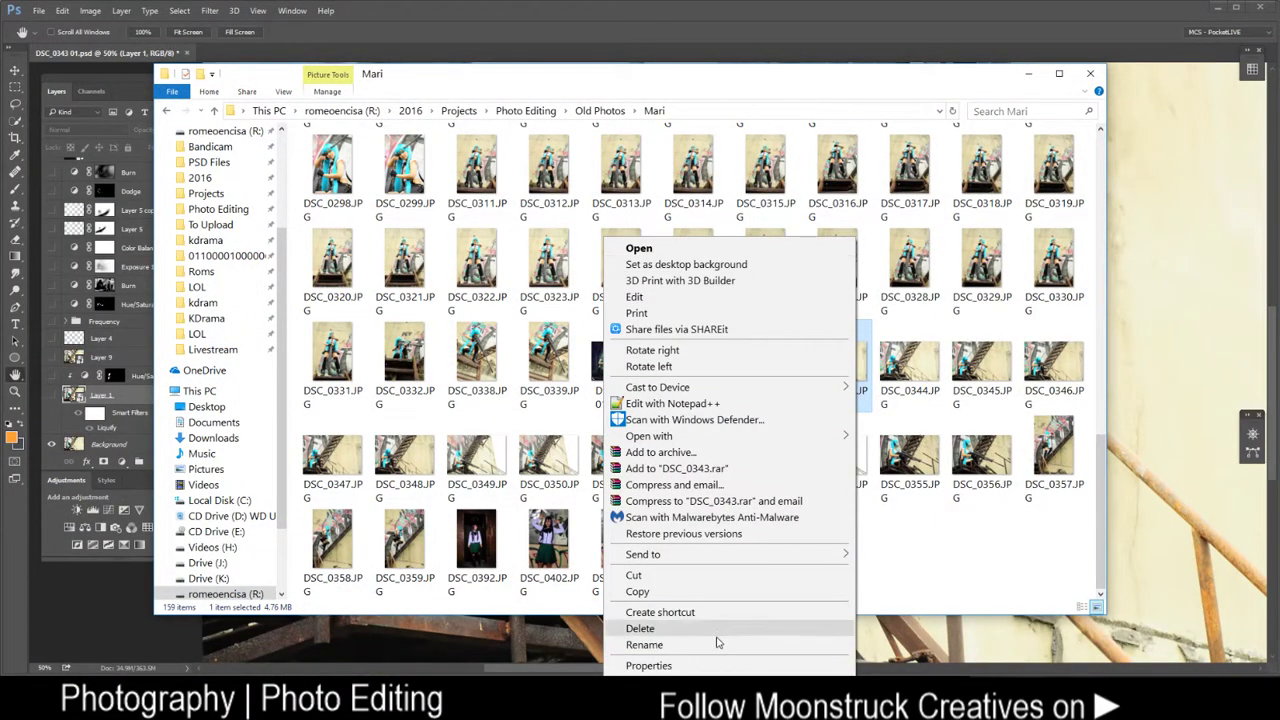
click(648, 665)
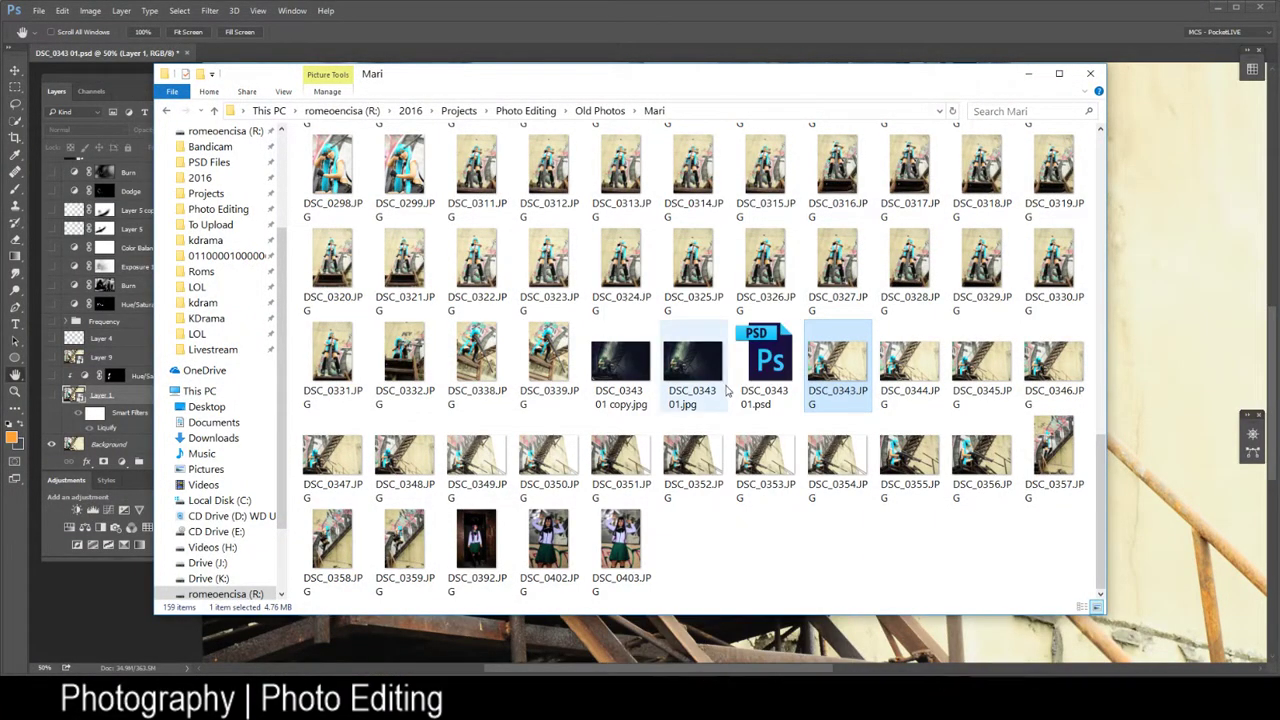
click(944, 370)
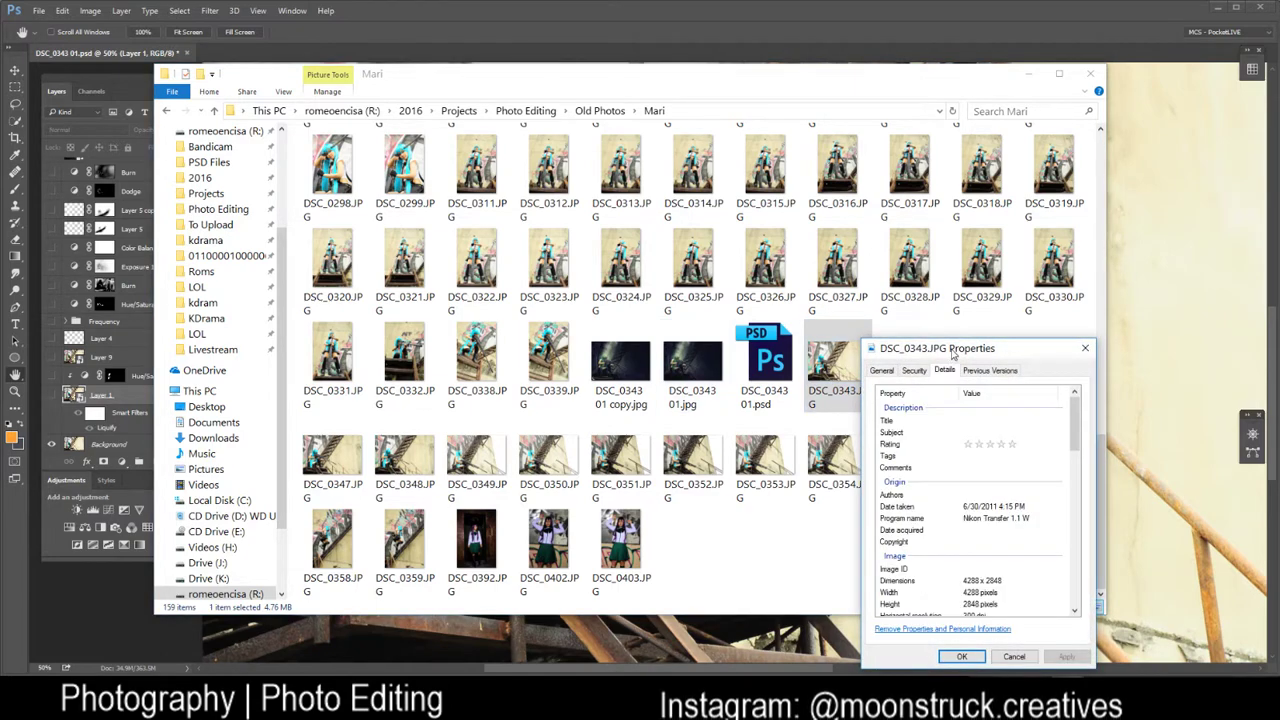
Review the image and camera exposure data of DSC_0343.JPG, close its properties and return to Photoshop
drag(940, 348, 613, 97)
scroll(732, 255, down, 3)
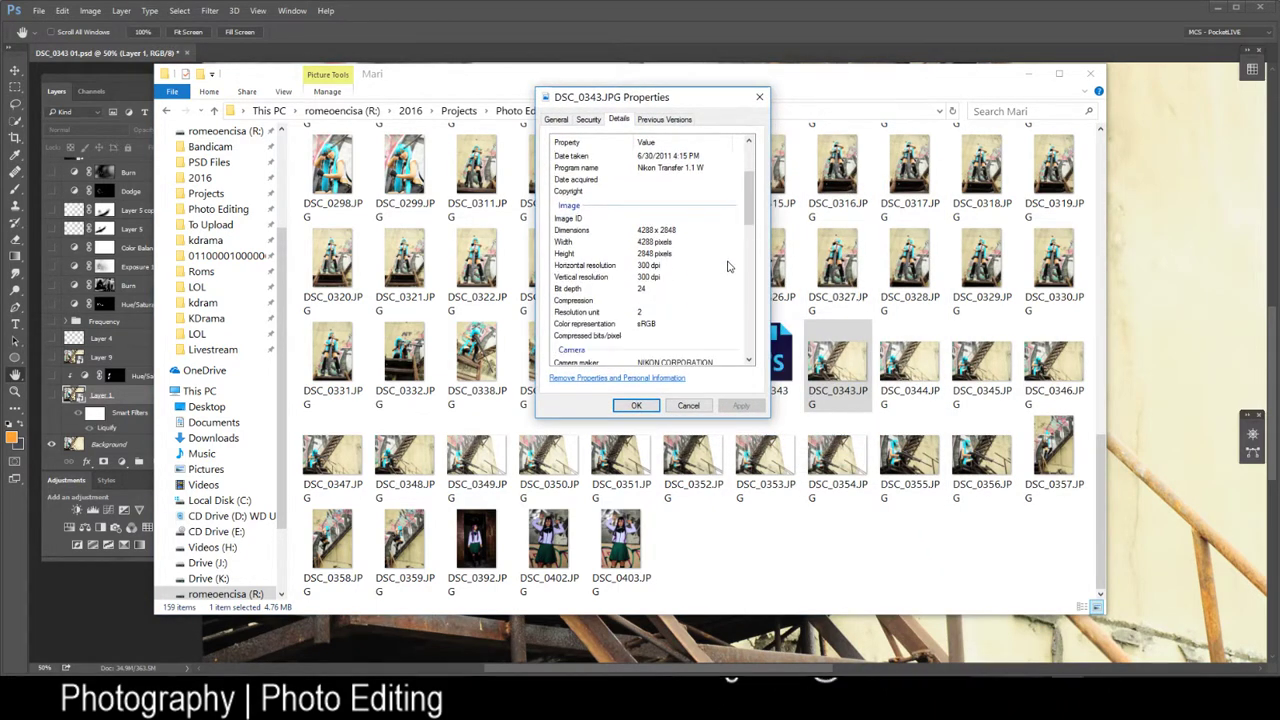
scroll(728, 268, down, 2)
scroll(728, 276, down, 1)
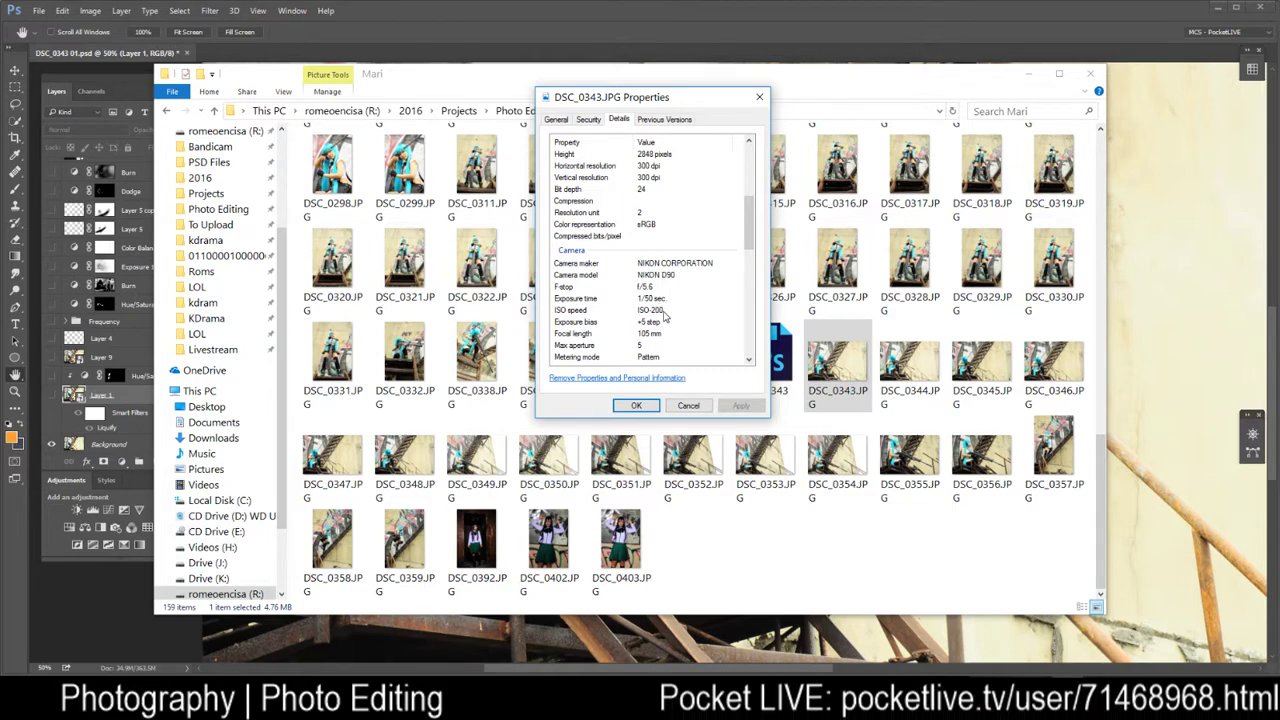
click(688, 406)
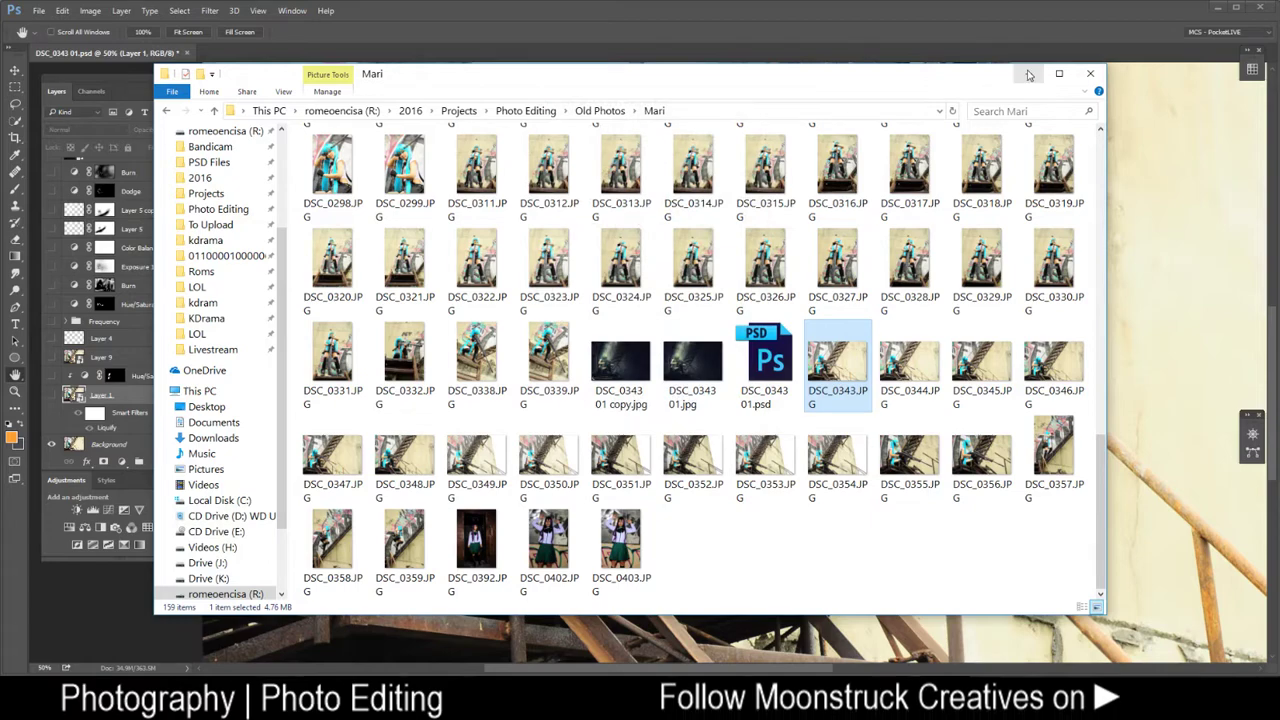
click(1029, 74)
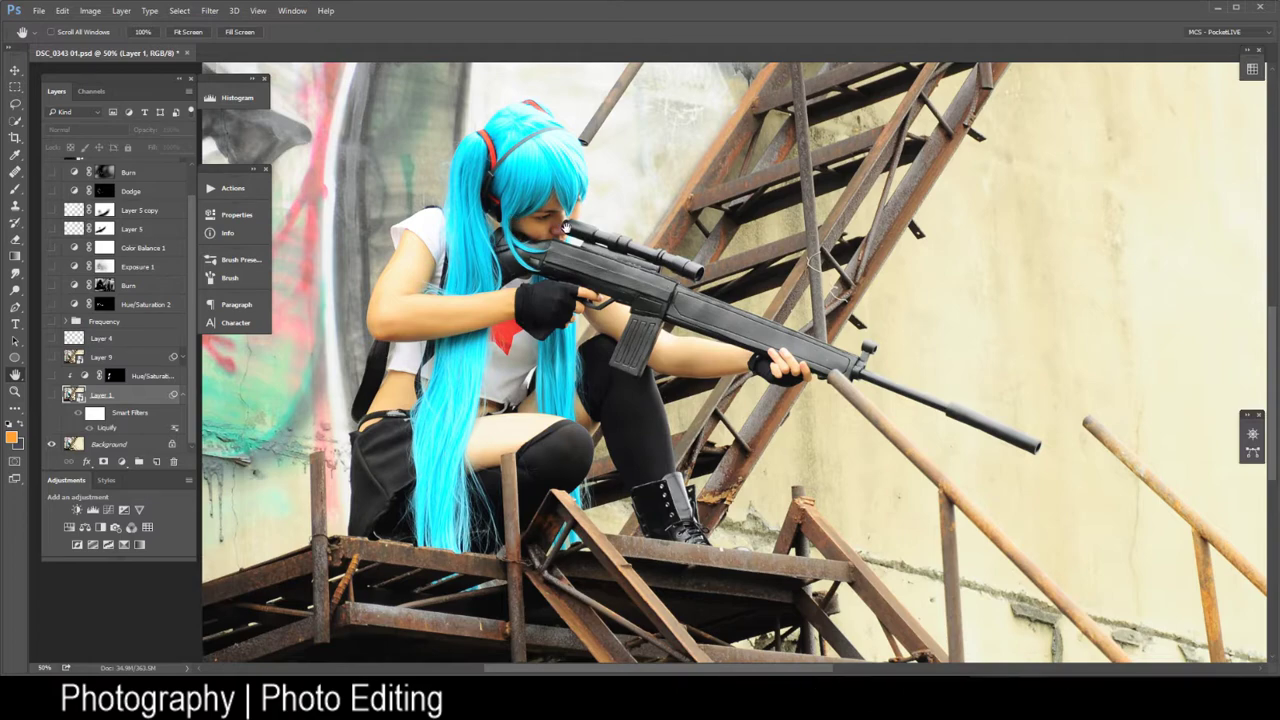
Show the MikuHatsuneSniper reference illustration beside the rifle close-up to compare the gun shapes, and hide it again
drag(566, 228, 637, 277)
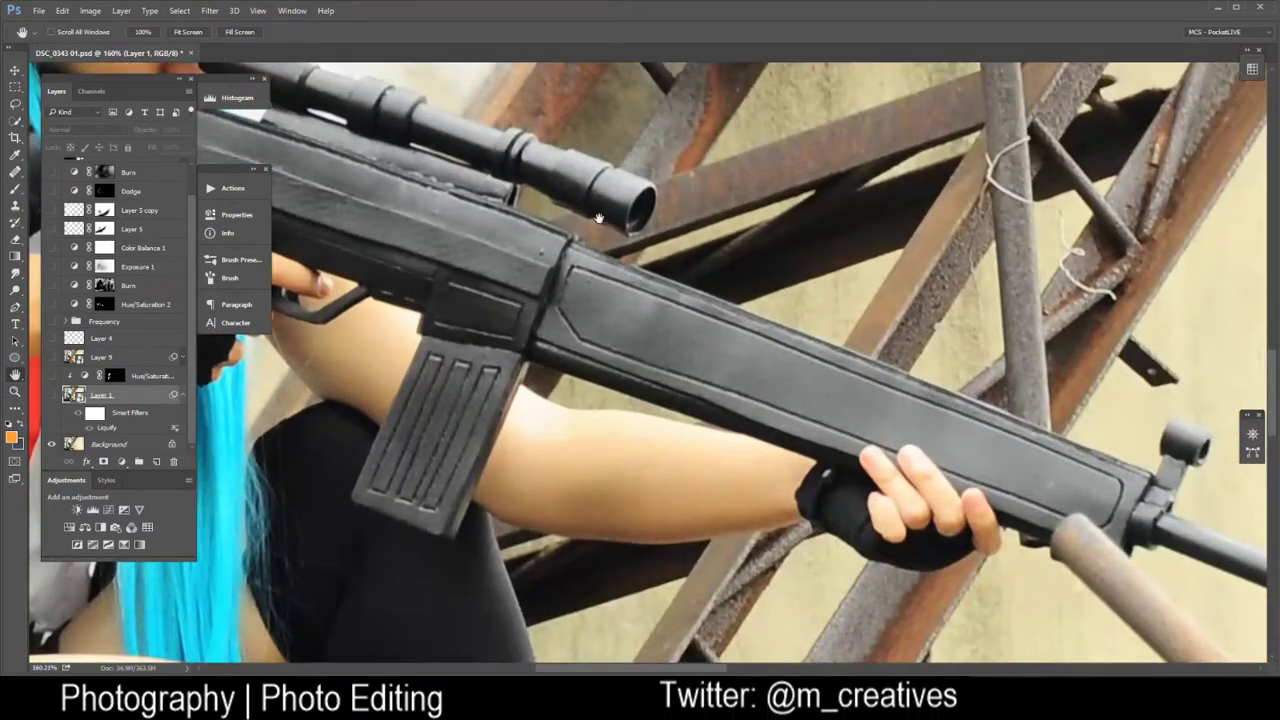
drag(598, 218, 610, 333)
scroll(133, 205, up, 1)
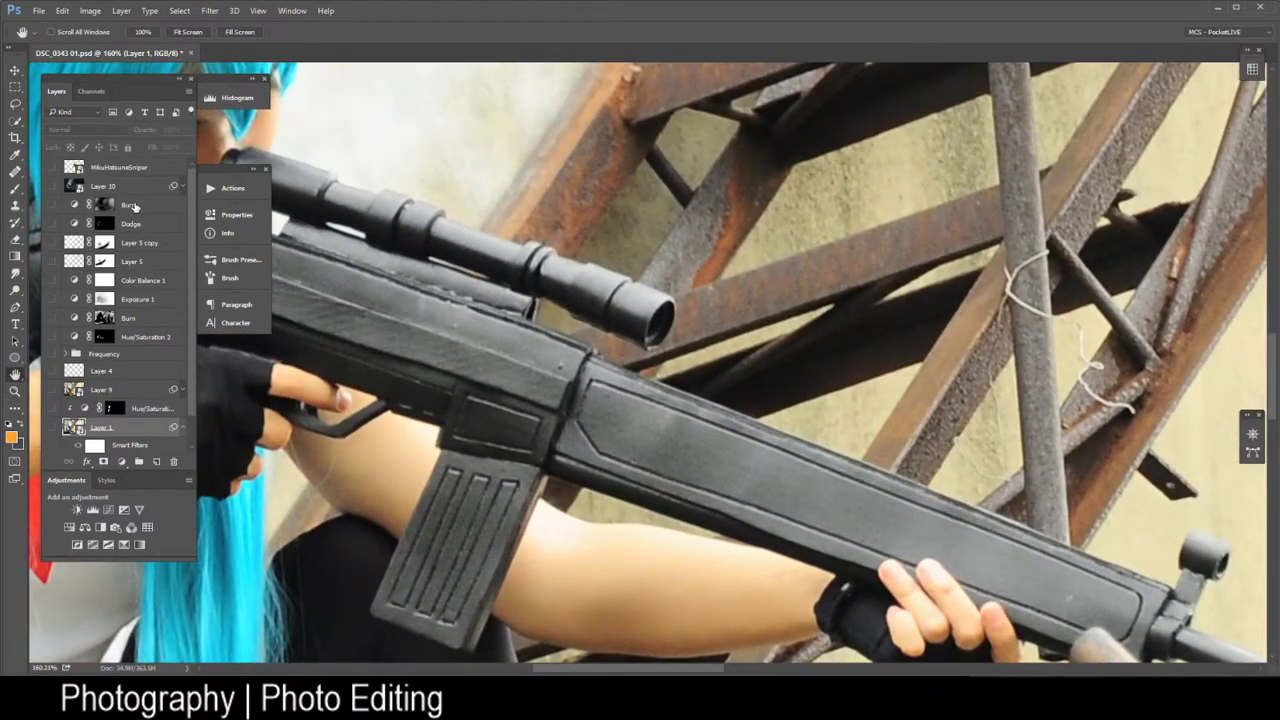
click(52, 167)
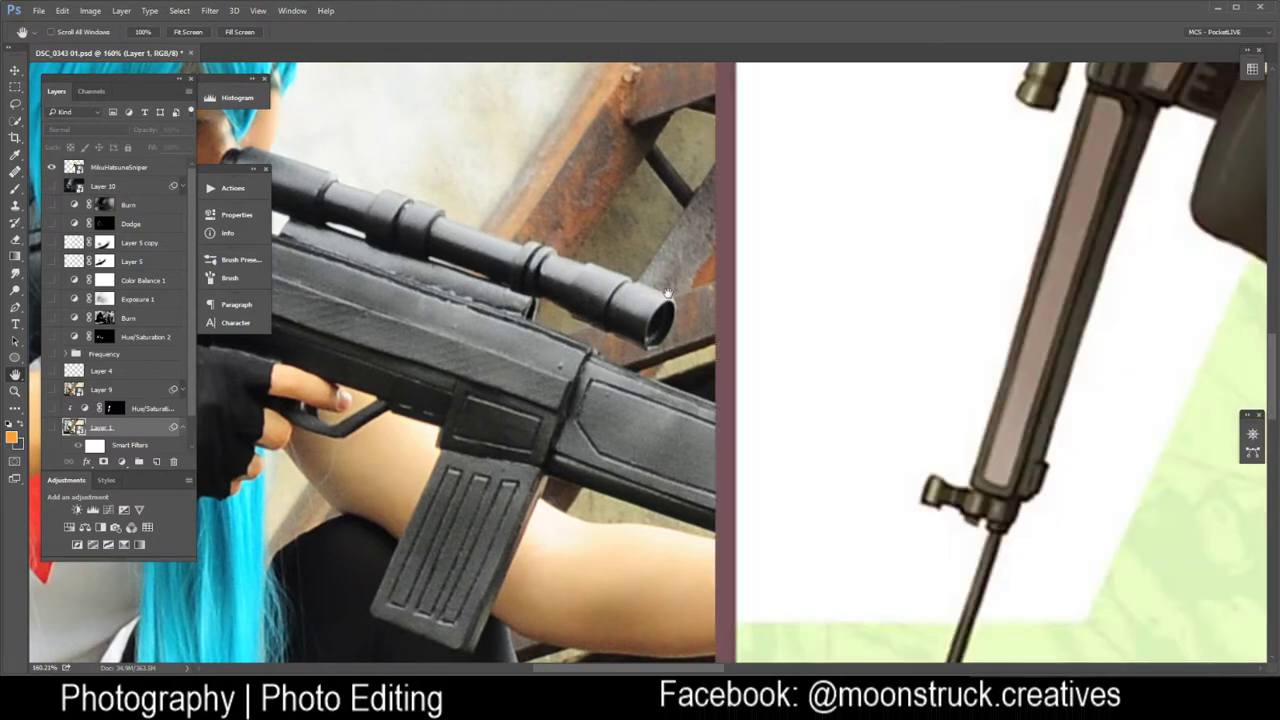
click(52, 167)
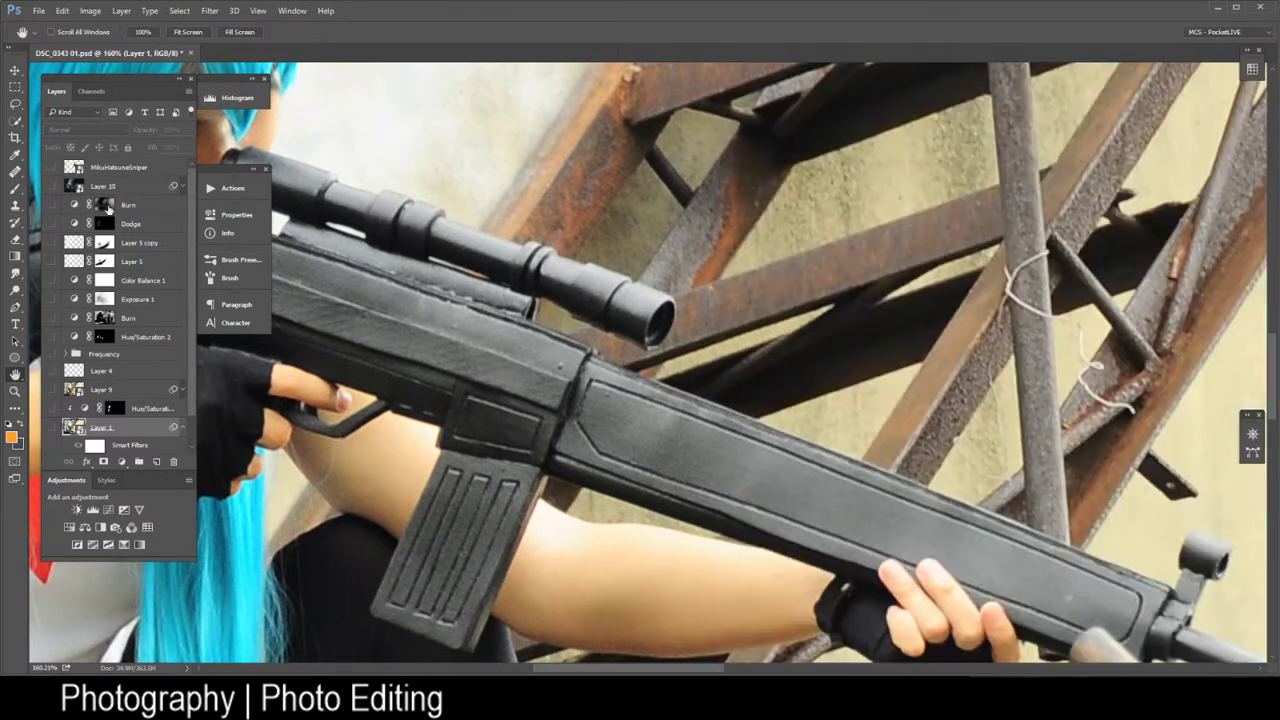
Make Layer 1 visible and inspect its liquified scope, front sight and rifle barrel up close
scroll(95, 400, down, 1)
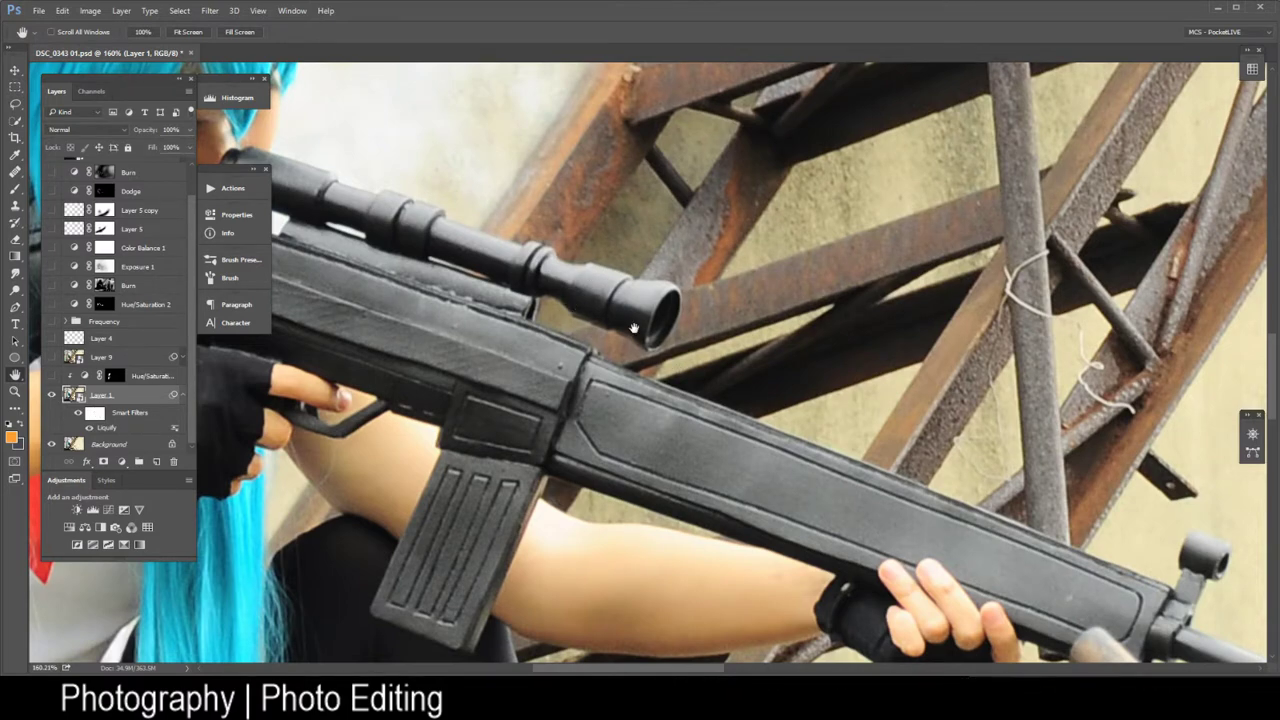
drag(551, 297, 412, 243)
drag(930, 462, 680, 289)
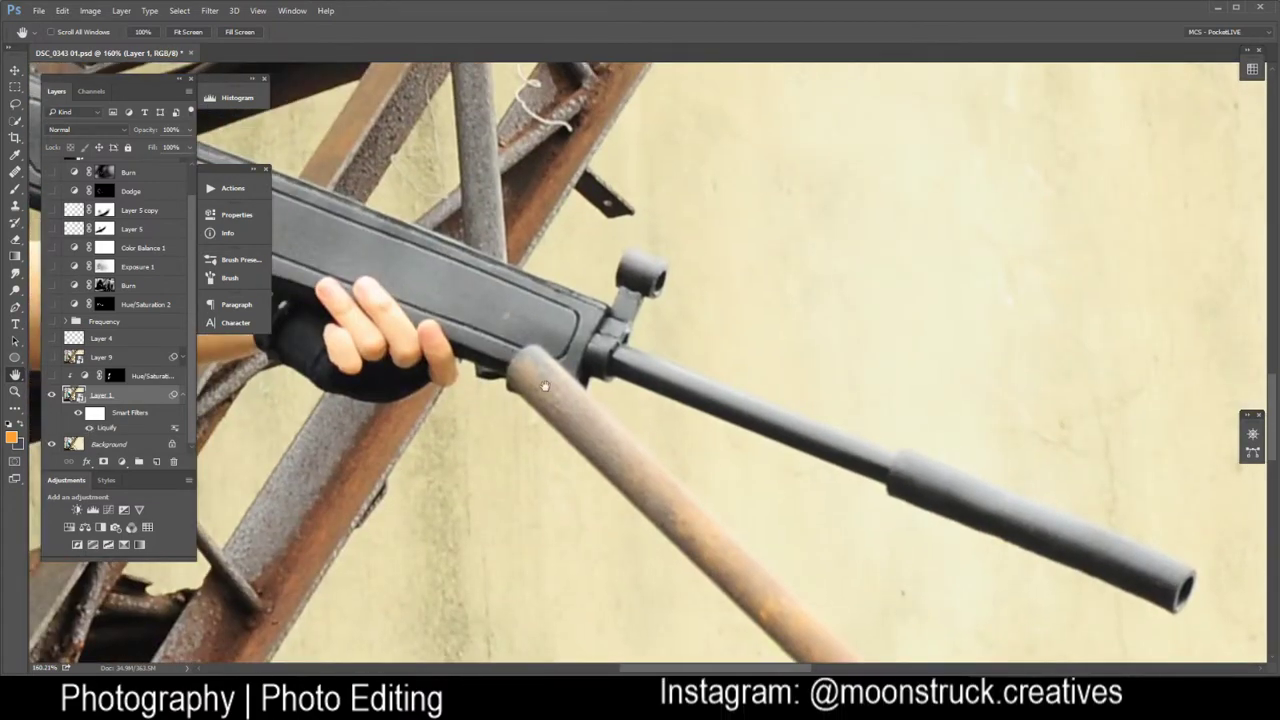
drag(795, 403, 598, 316)
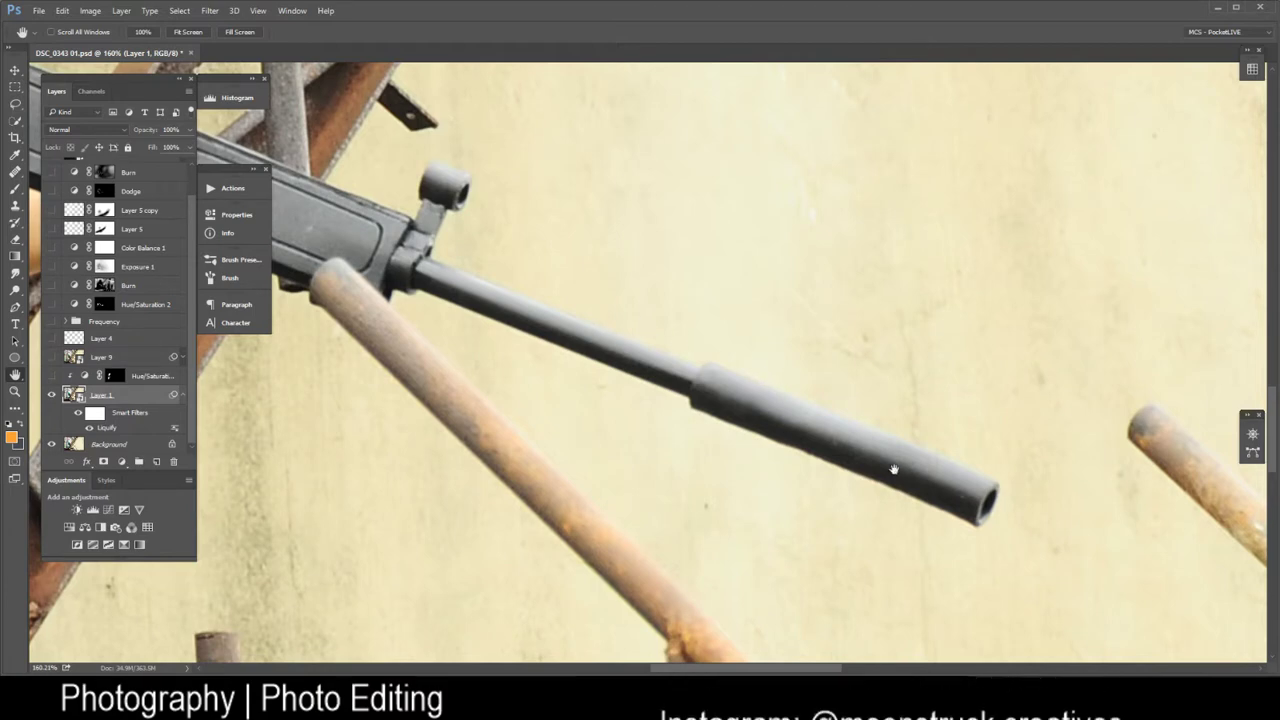
drag(903, 463, 937, 485)
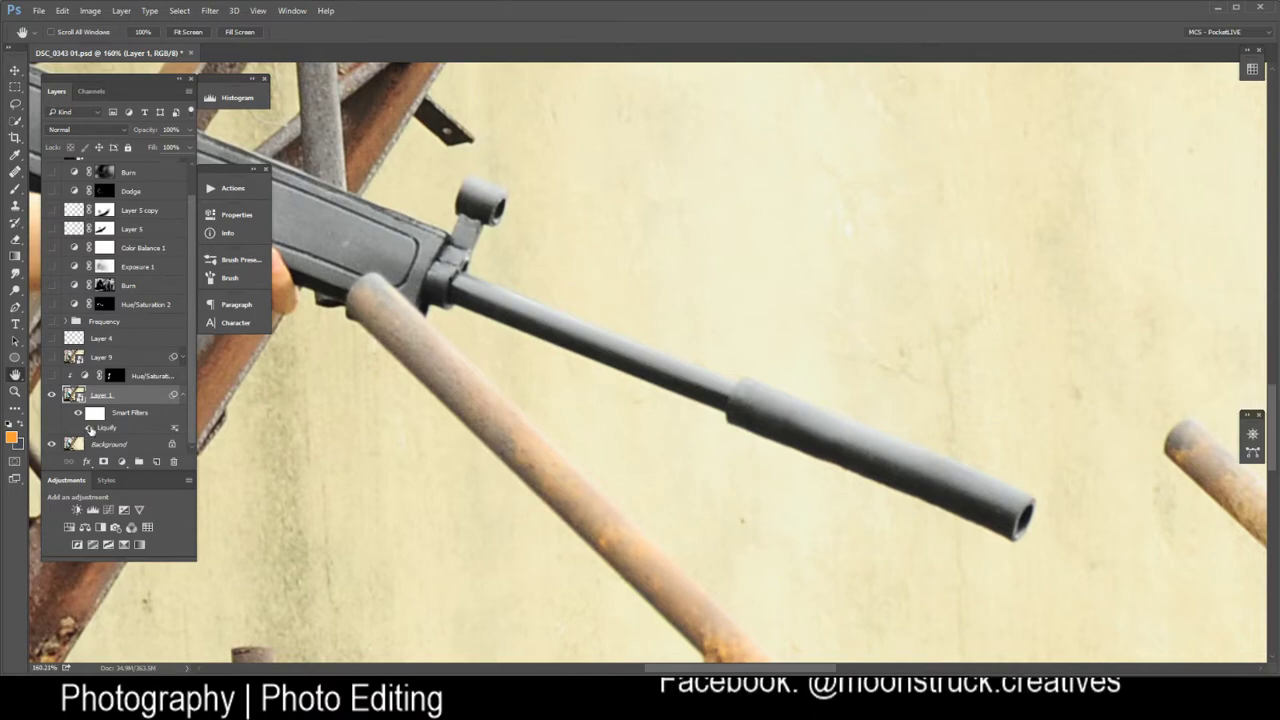
Toggle Layer 1's Liquify smart filter to compare the whole figure and rifle before and after the reshaping
key(ctrl+minus)
key(ctrl+minus)
key(ctrl+minus)
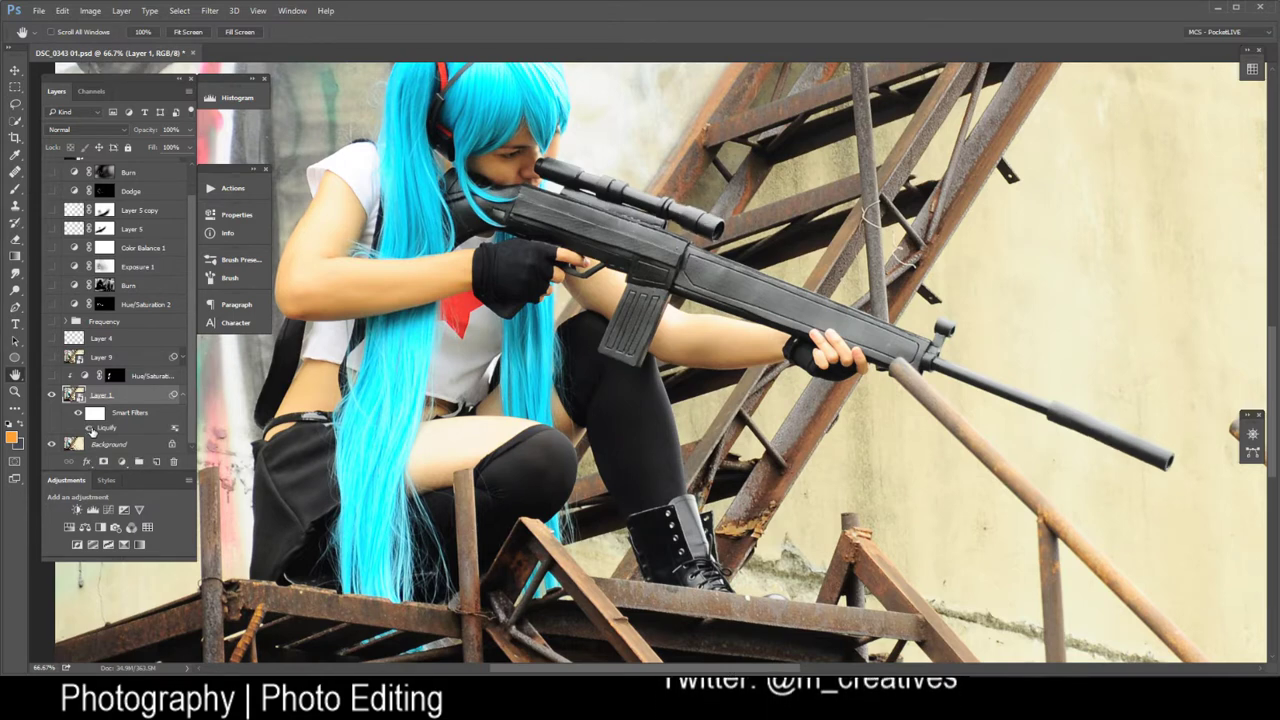
click(89, 428)
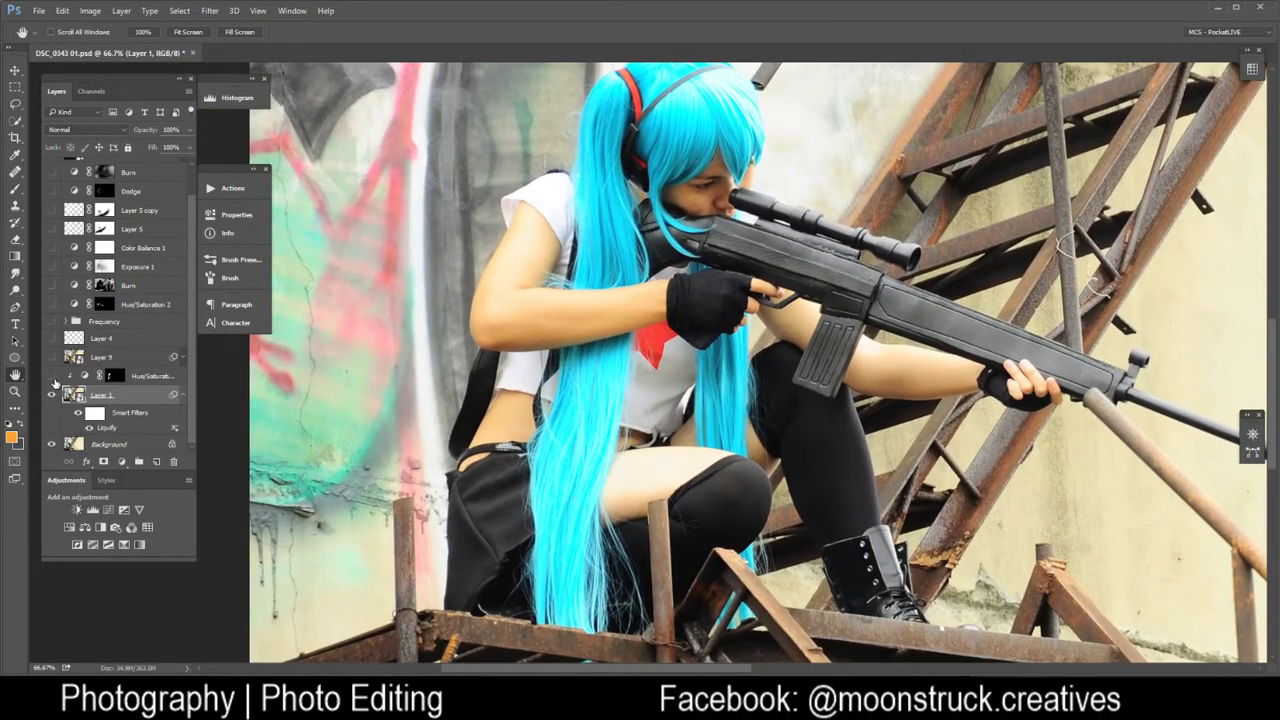
Turn on the masked Hue/Saturation adjustment clipped to Layer 1 to recolor the hair green, and inspect the figure
click(51, 376)
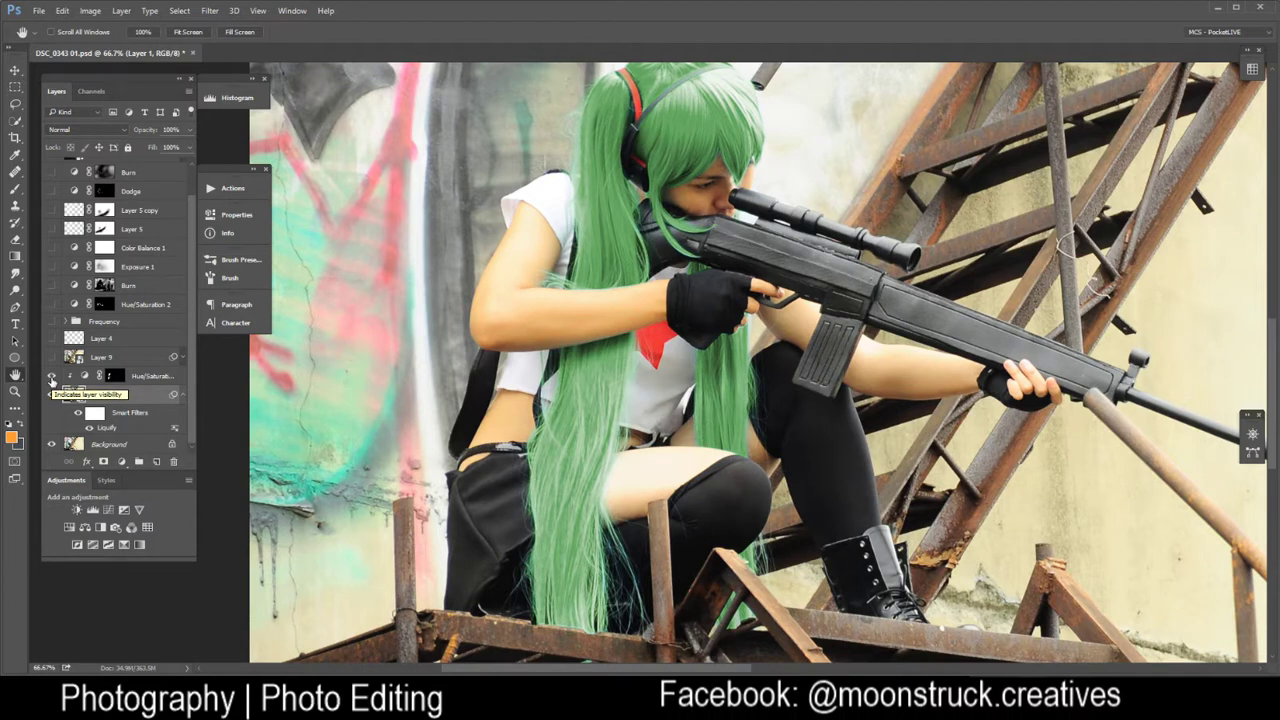
click(52, 376)
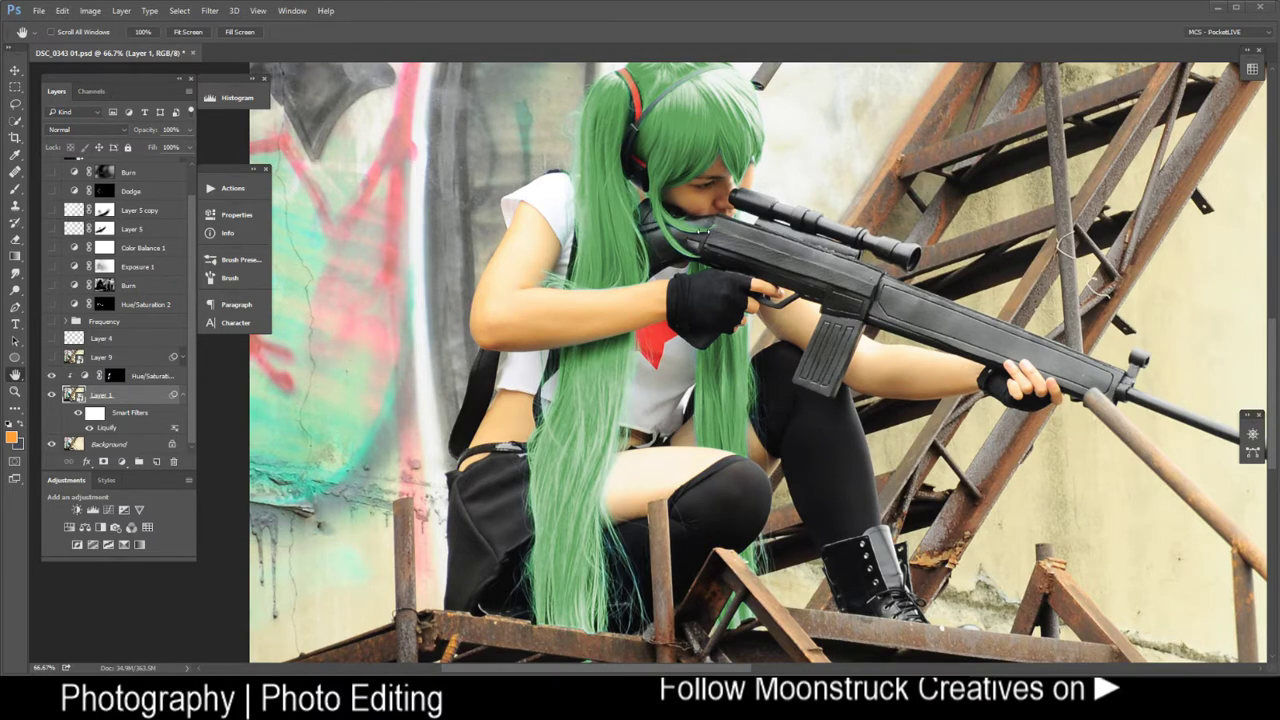
drag(815, 320, 789, 362)
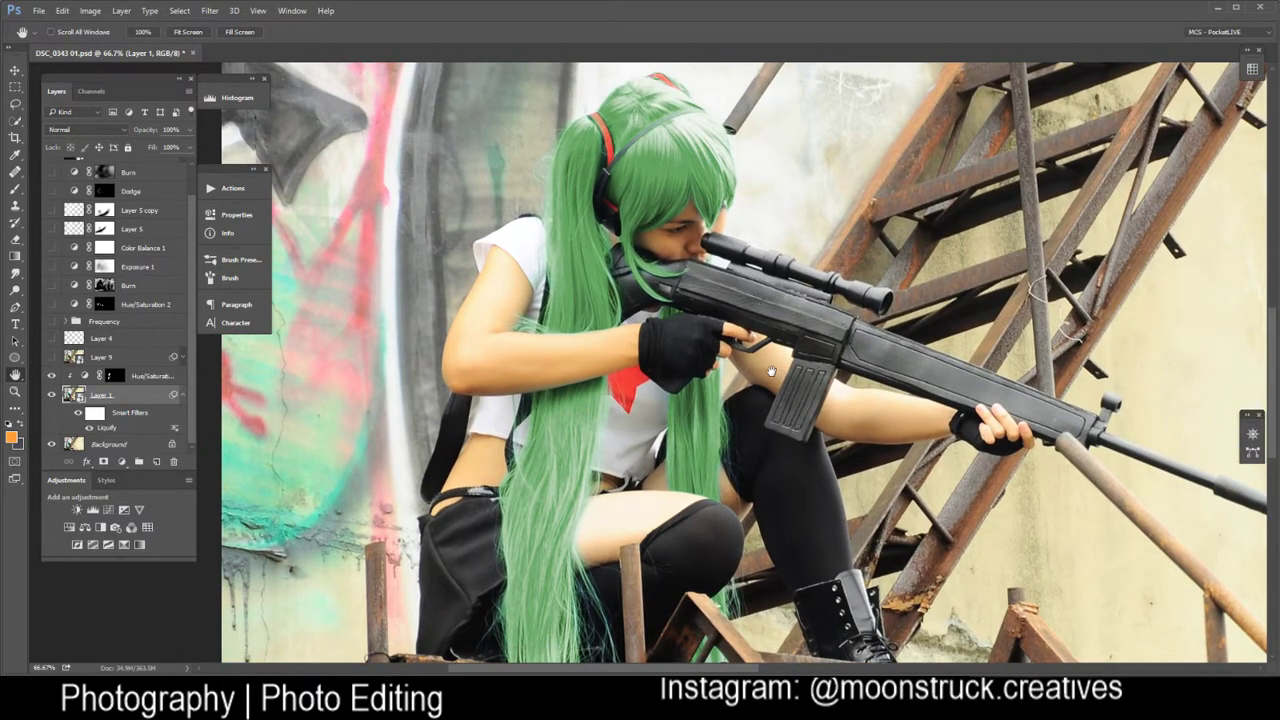
drag(751, 383, 610, 370)
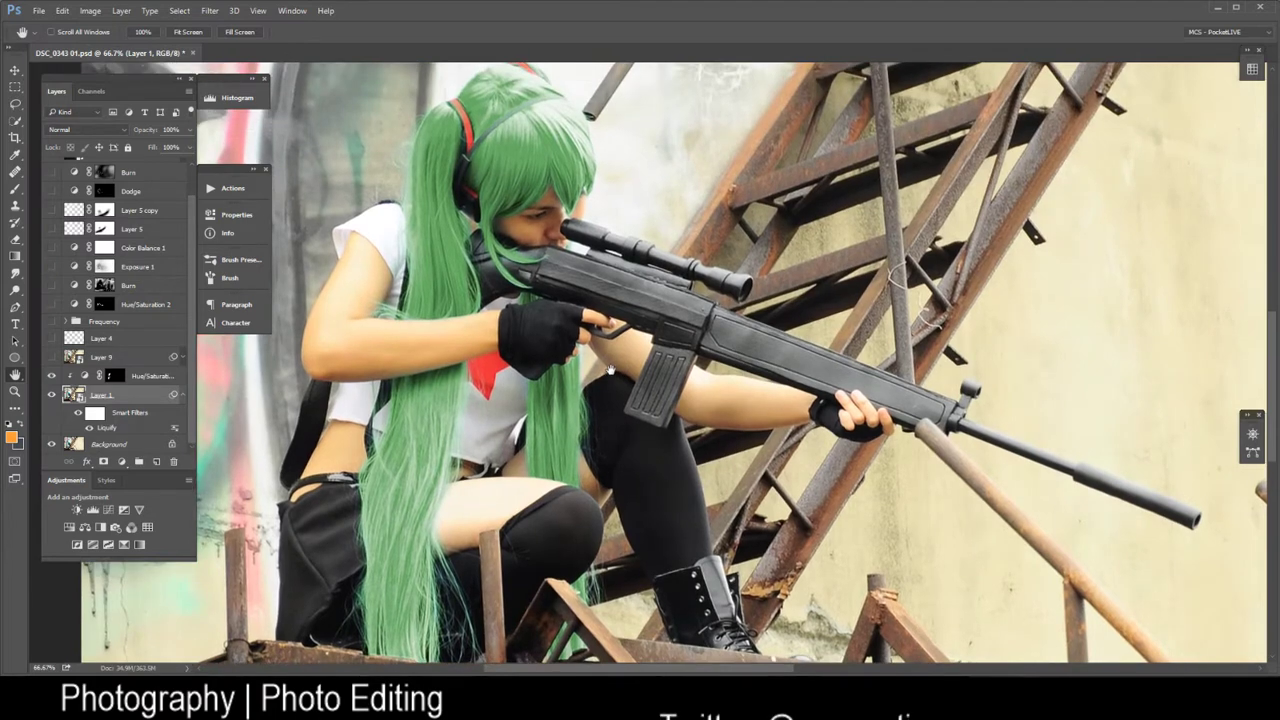
drag(566, 318, 560, 392)
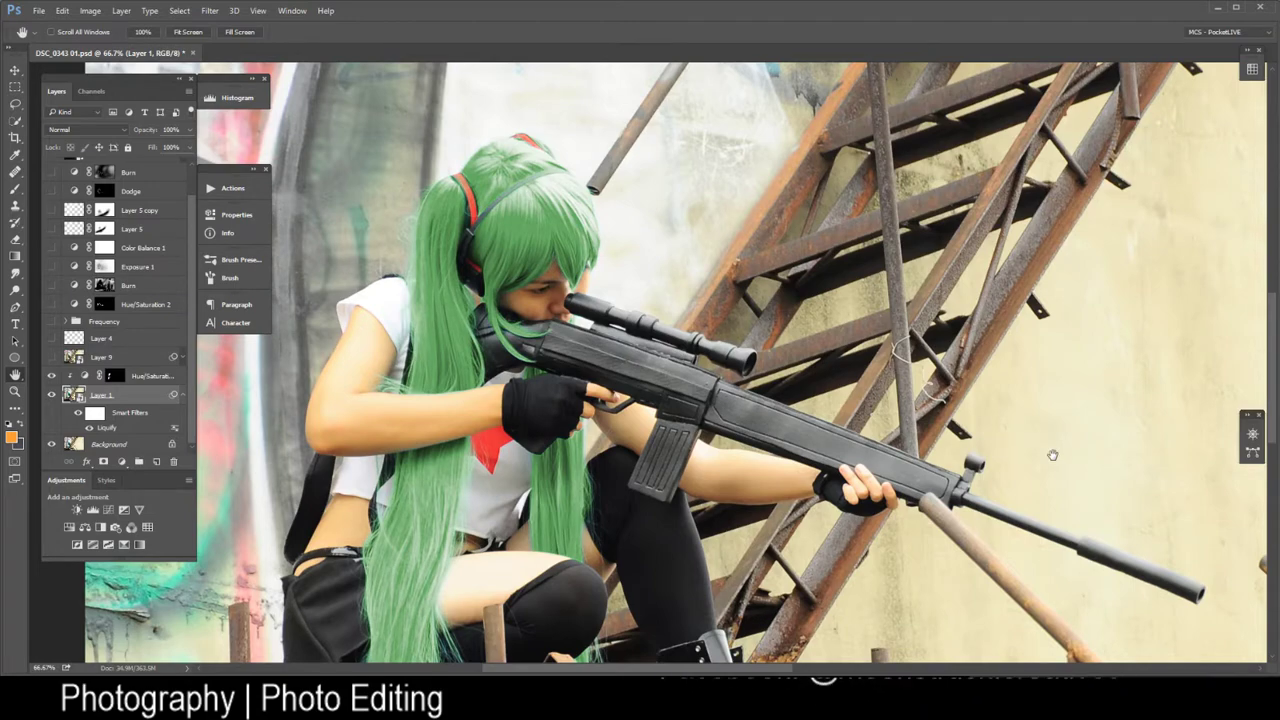
Hide the green Hue/Saturation adjustment clipped to Layer 1 and duplicate it together with its hair mask
click(52, 376)
drag(522, 398, 566, 354)
click(165, 377)
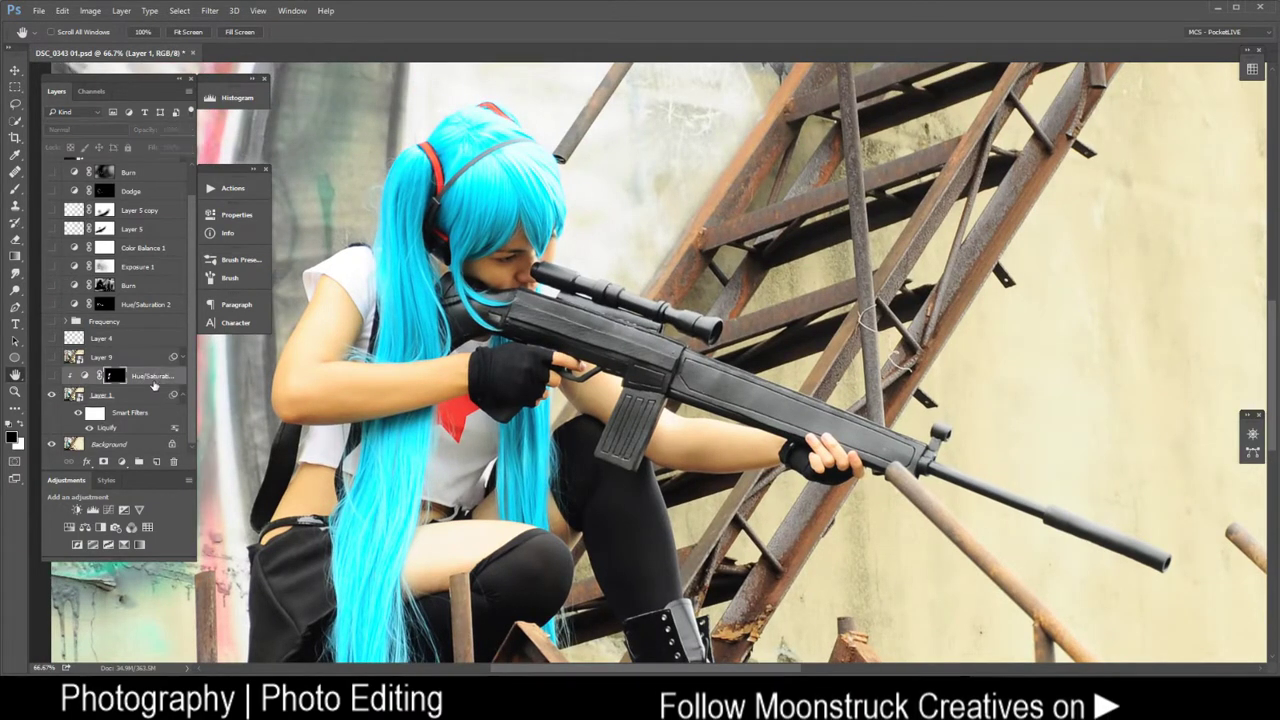
key(ctrl+j)
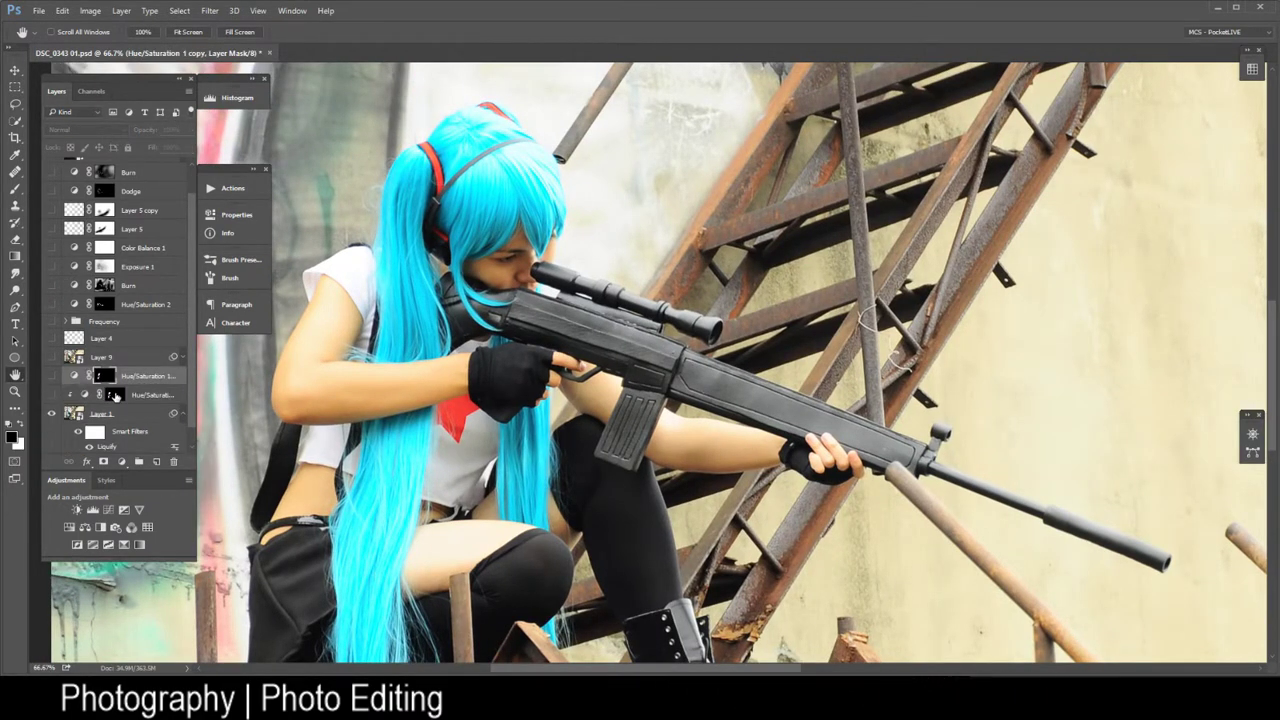
Show the MikuHatsuneSniper reference illustration and compare its green hair with the blue-haired figure in the photo
scroll(110, 250, up, 2)
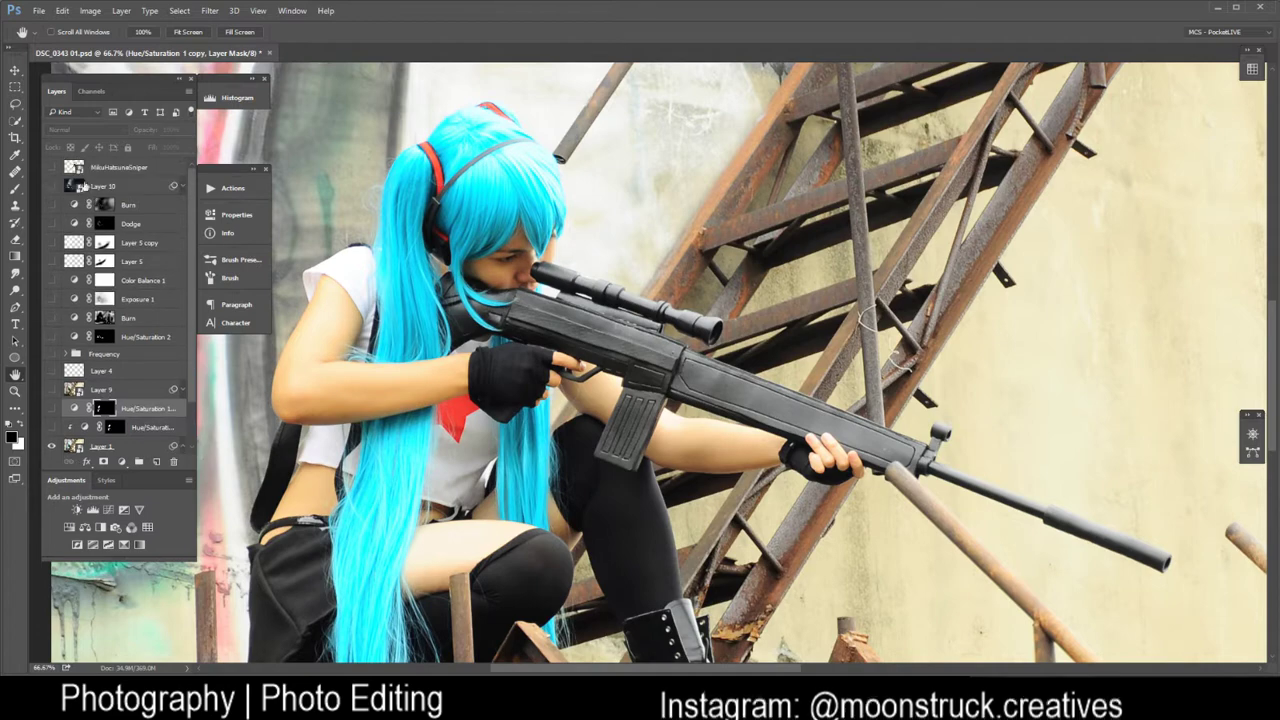
click(52, 167)
click(120, 167)
scroll(1090, 228, up, 3)
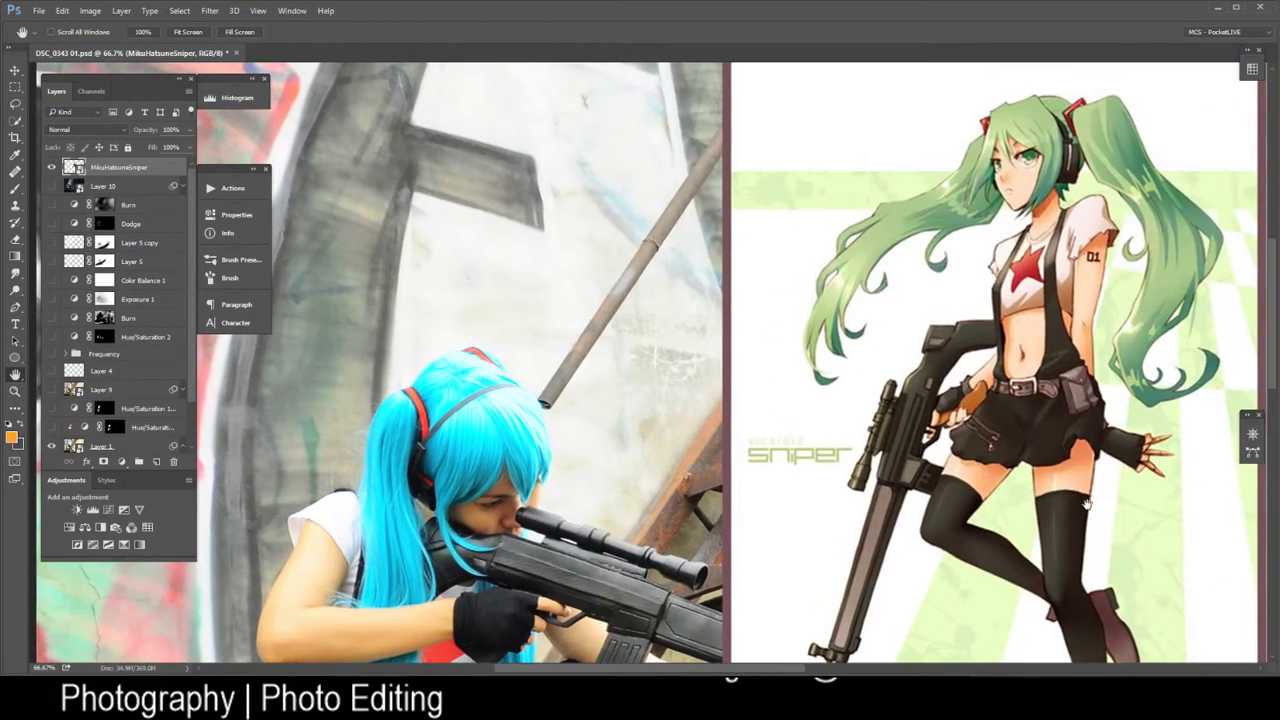
scroll(1090, 228, down, 3)
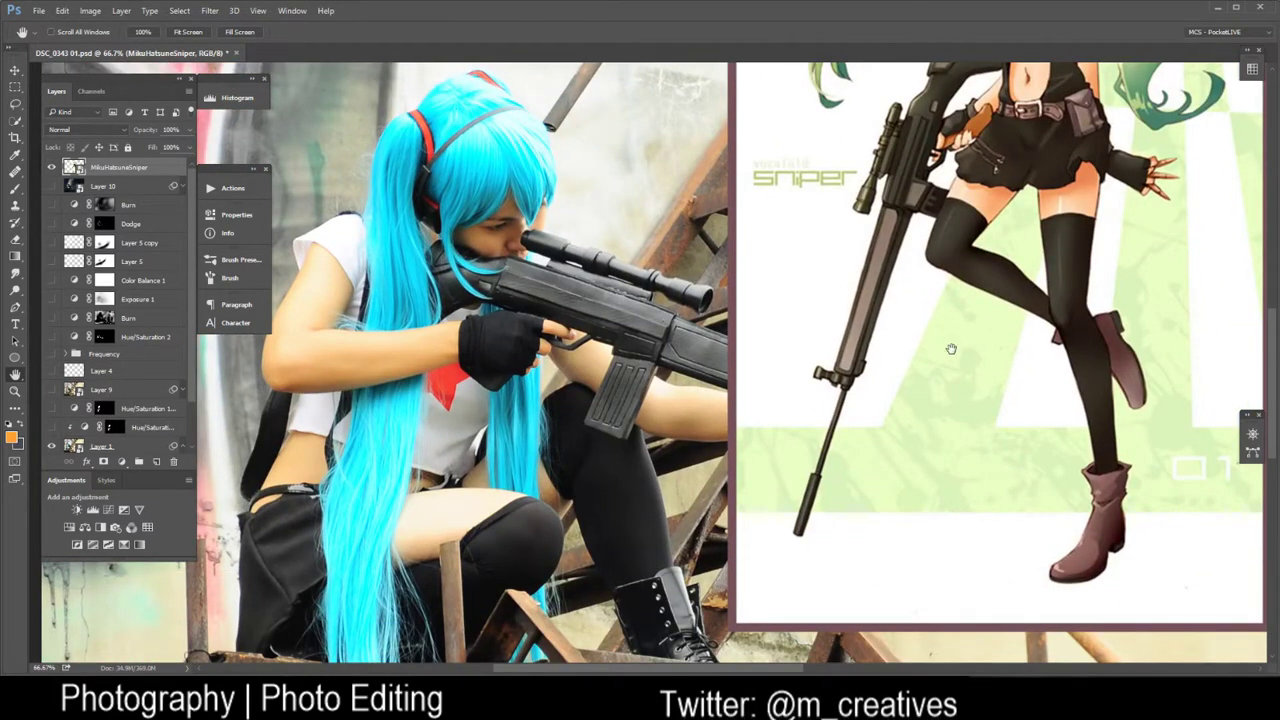
Move the MikuHatsuneSniper reference illustration lower so it sits directly beside the crouching figure
key(v)
drag(1111, 283, 1118, 547)
key(space)
drag(921, 455, 980, 367)
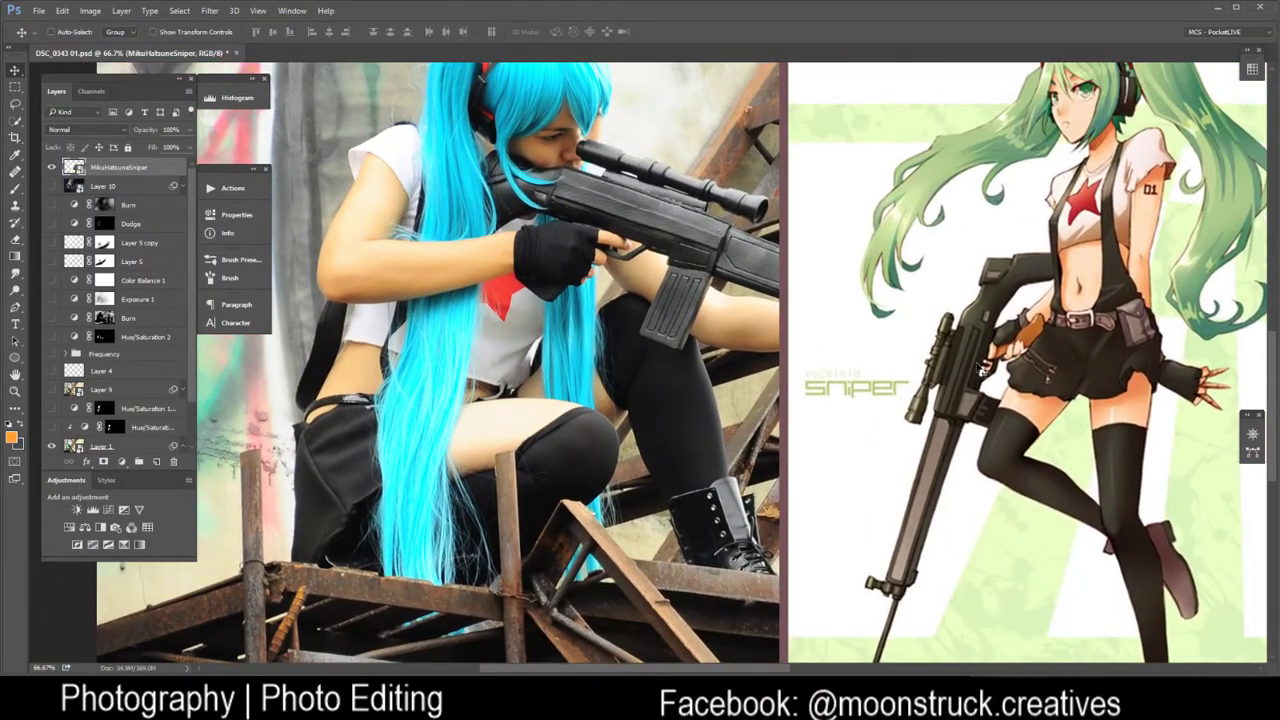
drag(858, 315, 833, 342)
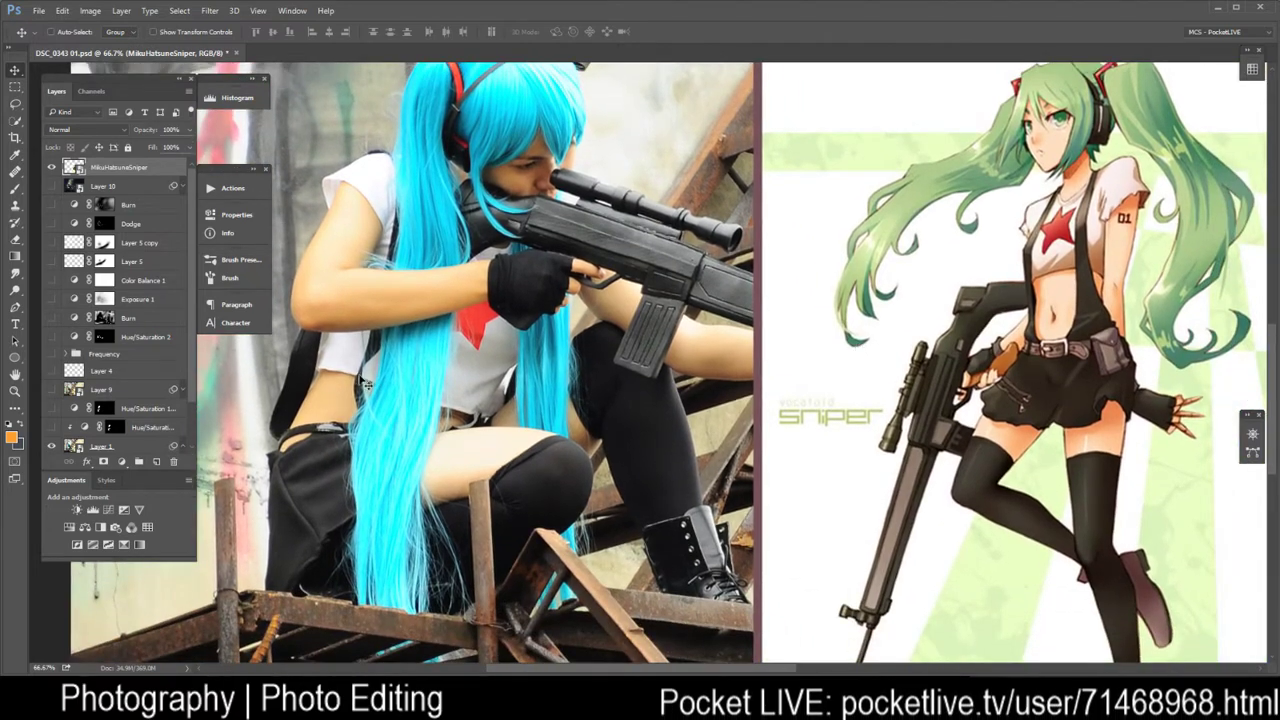
Show the duplicated Hue/Saturation adjustment and open its properties to examine the Colorize, hue and saturation settings
scroll(57, 370, down, 3)
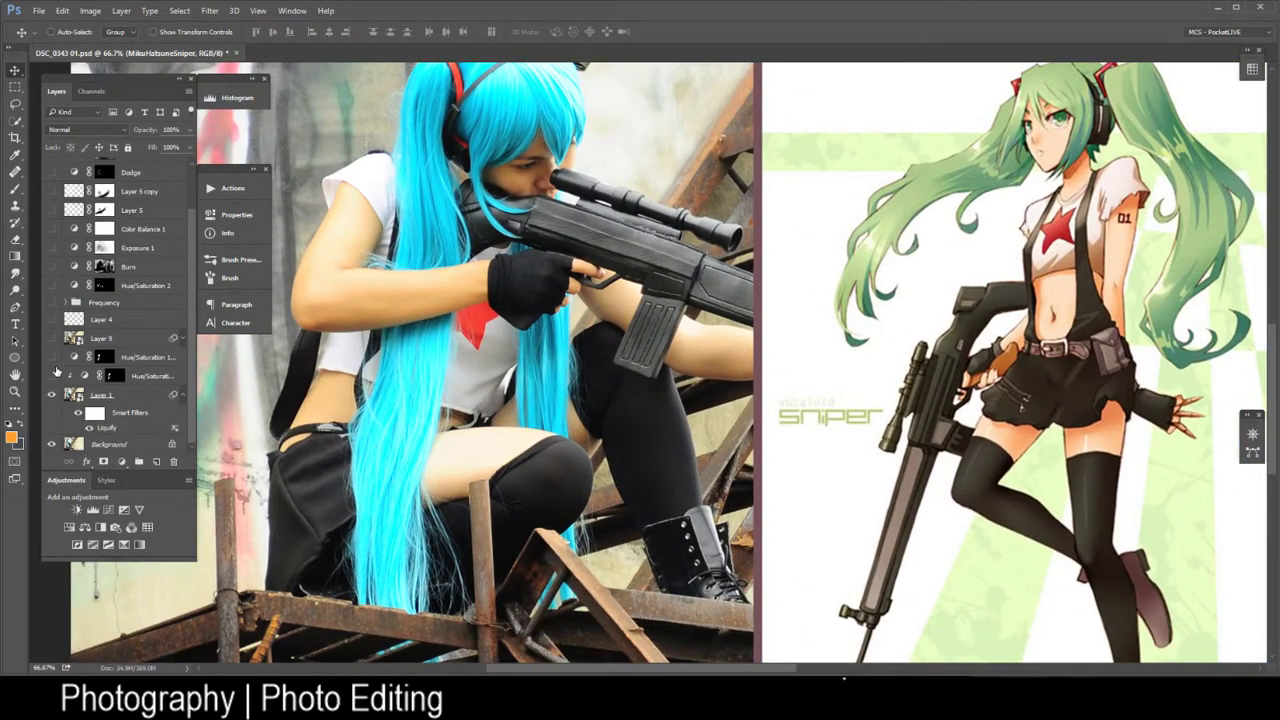
click(51, 357)
click(100, 358)
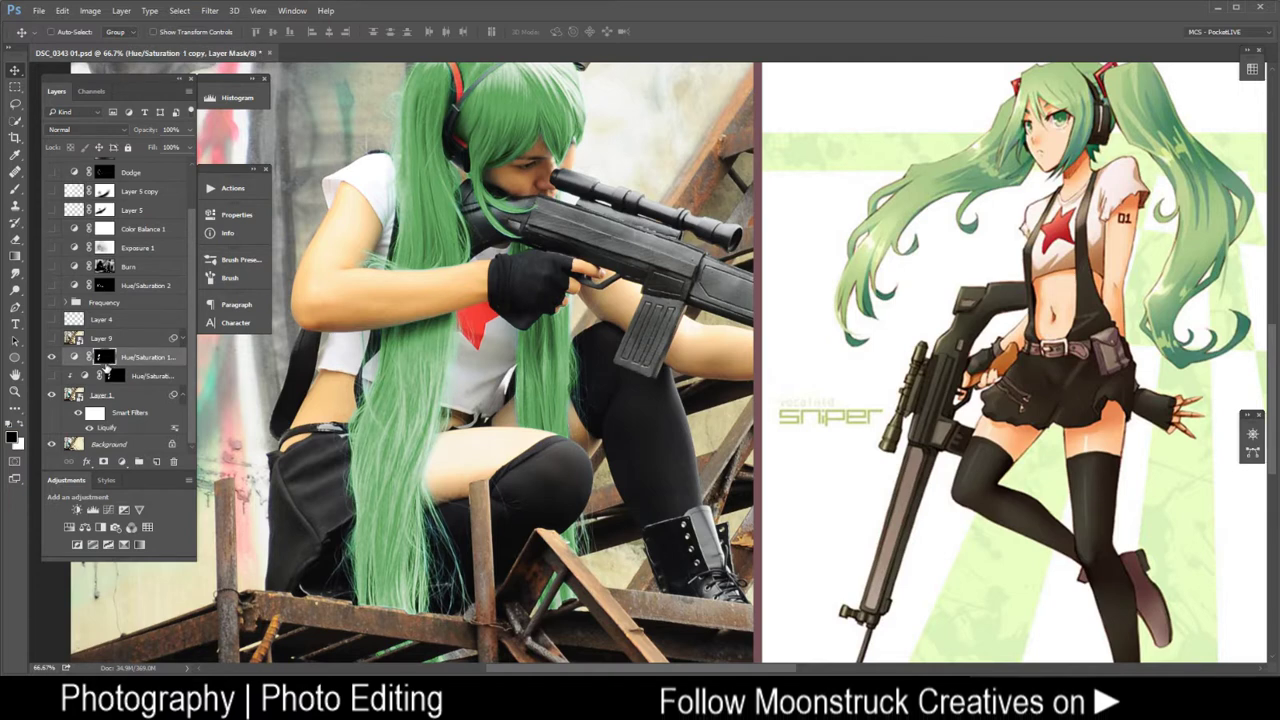
double_click(74, 357)
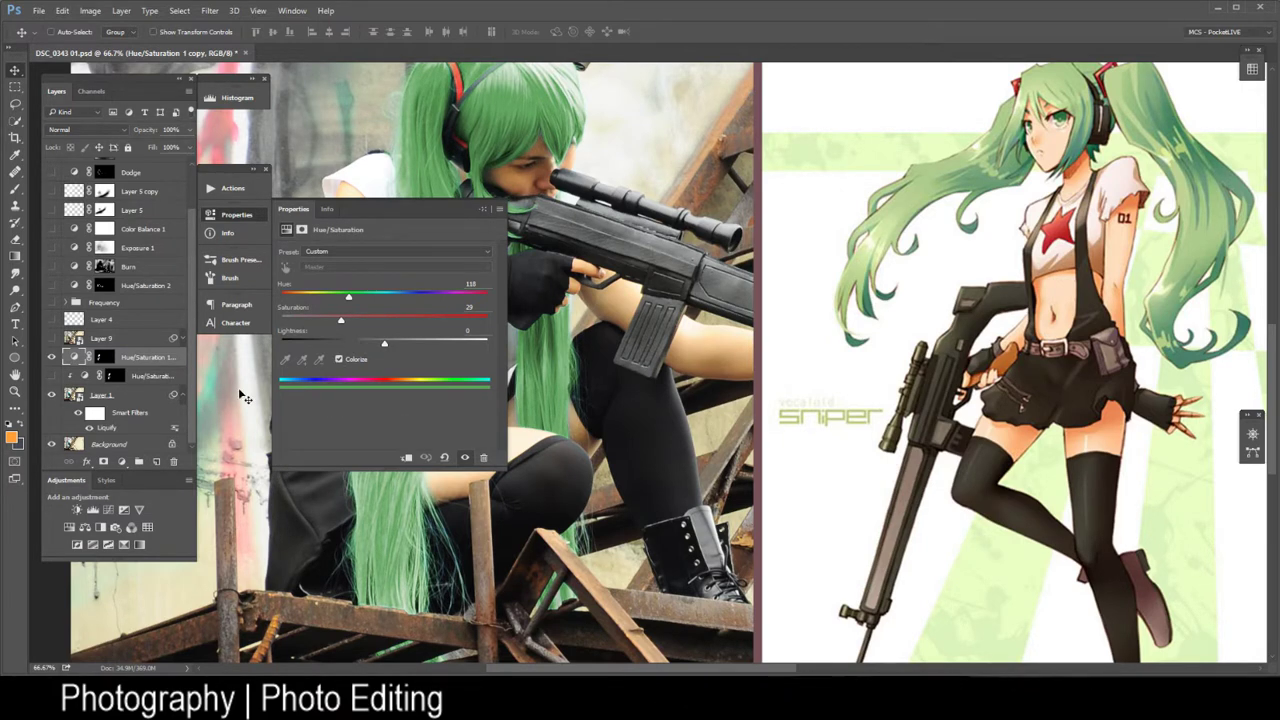
Compare the hair with and without the duplicated Hue/Saturation adjustment, and delete the duplicate
click(52, 357)
click(52, 357)
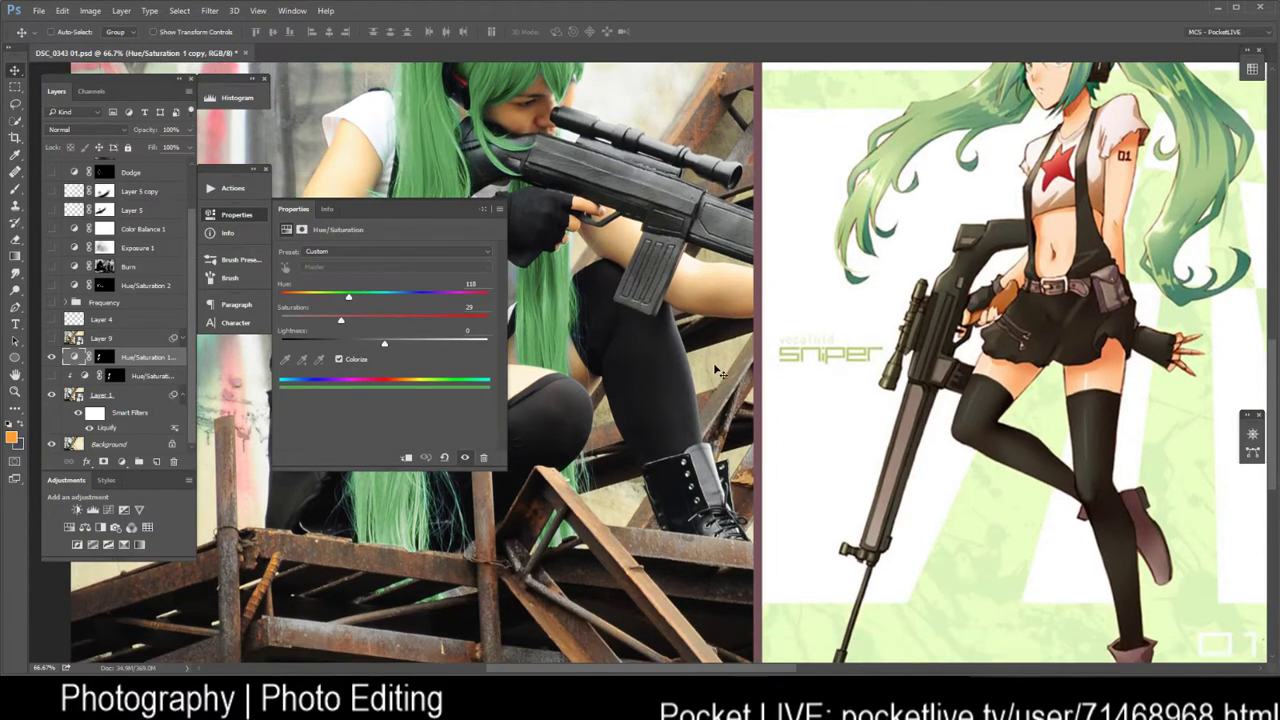
click(237, 216)
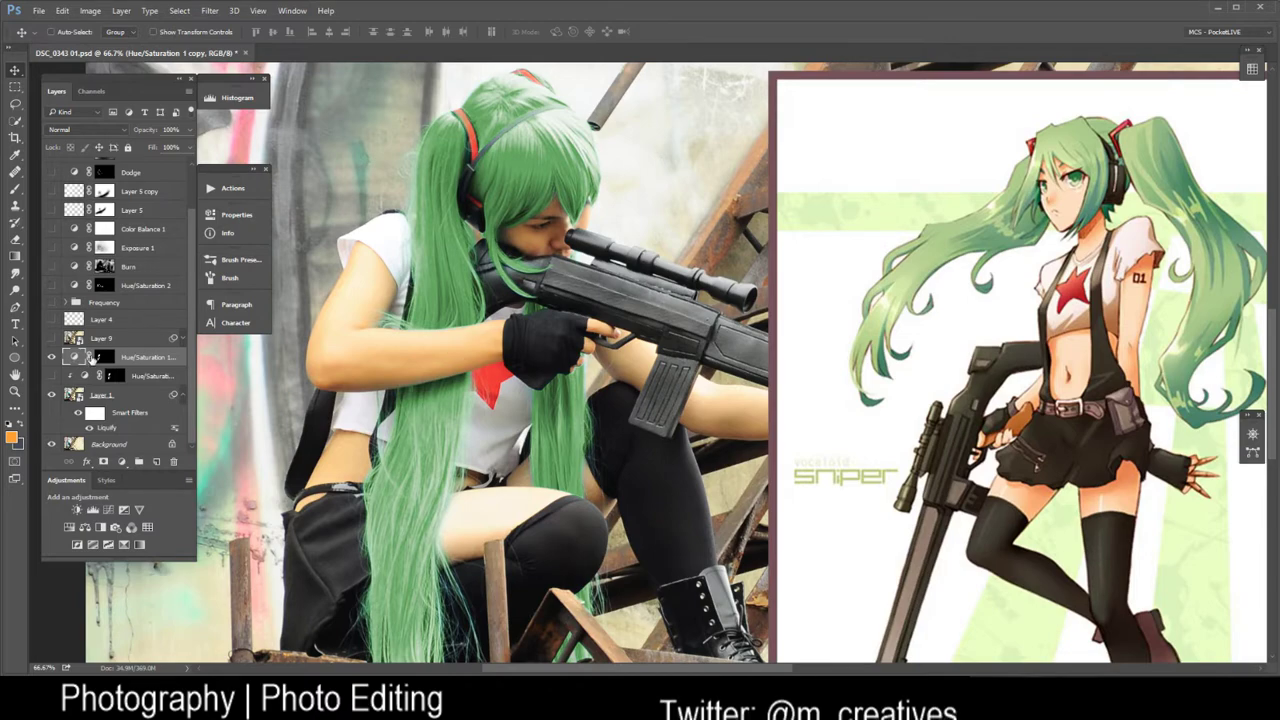
click(51, 358)
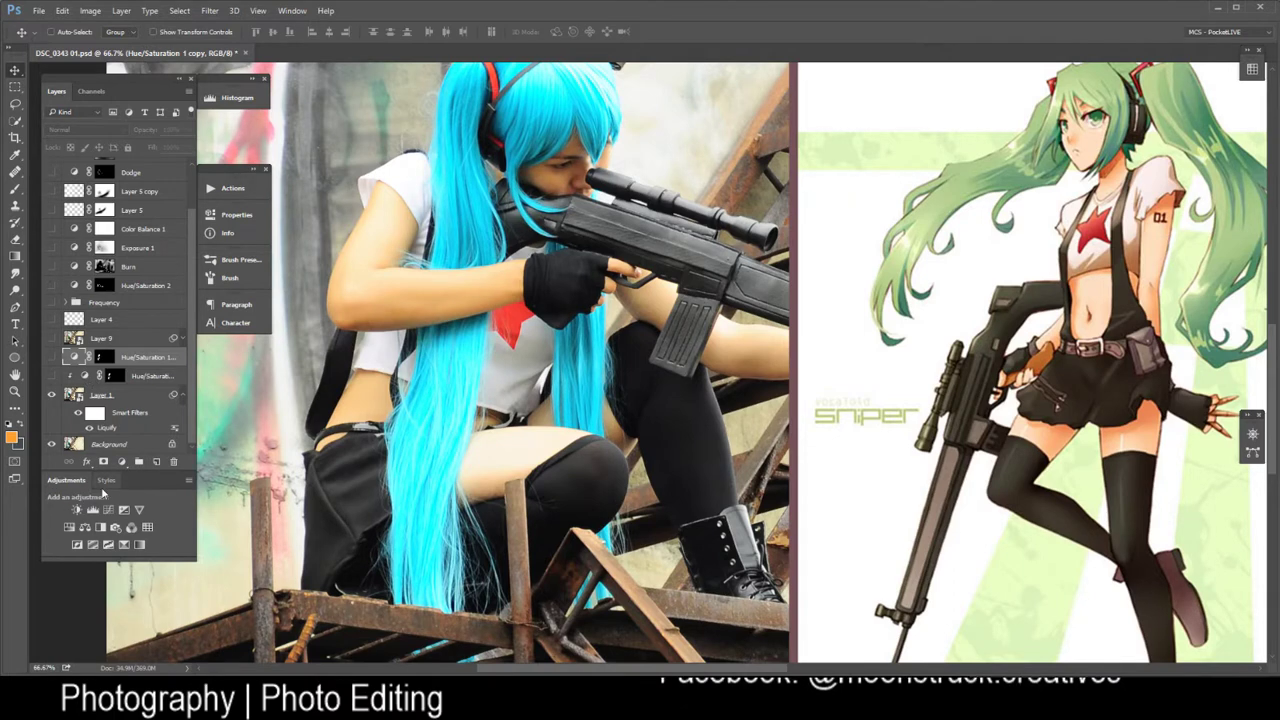
click(174, 460)
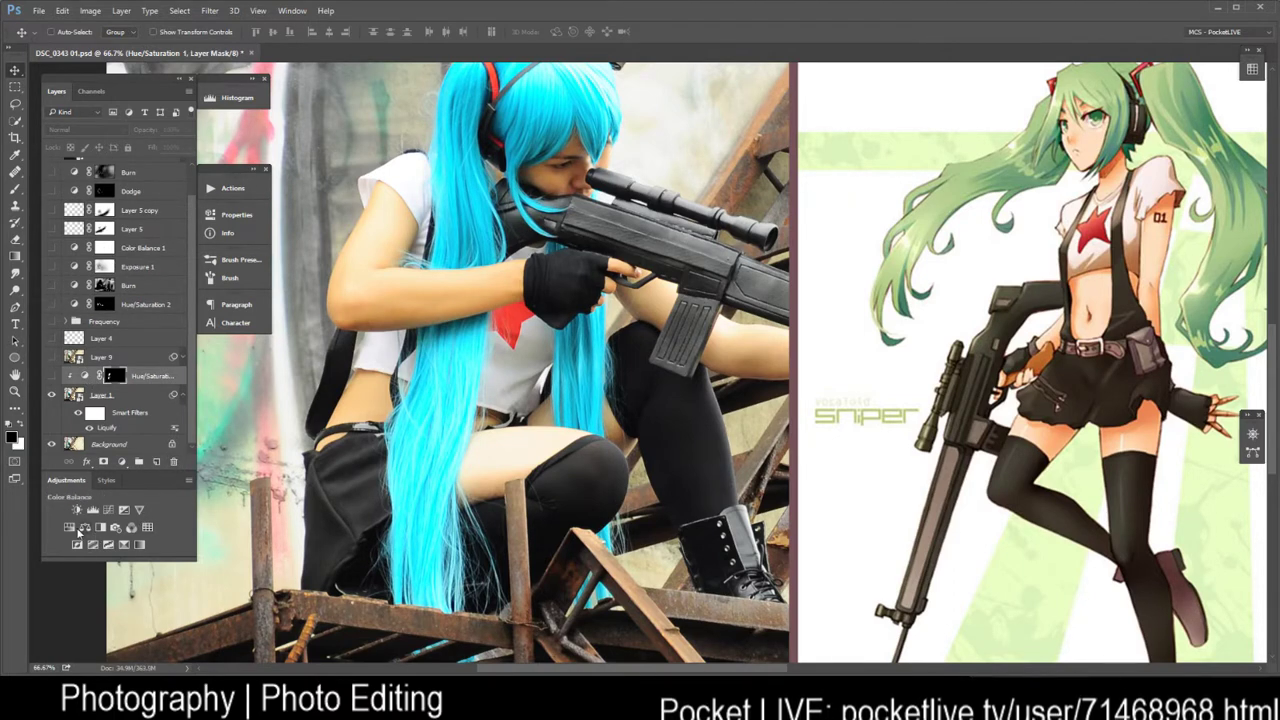
Add an unmasked Hue/Saturation adjustment with Colorize on, hue 102 and saturation 28, and hide it
double_click(84, 376)
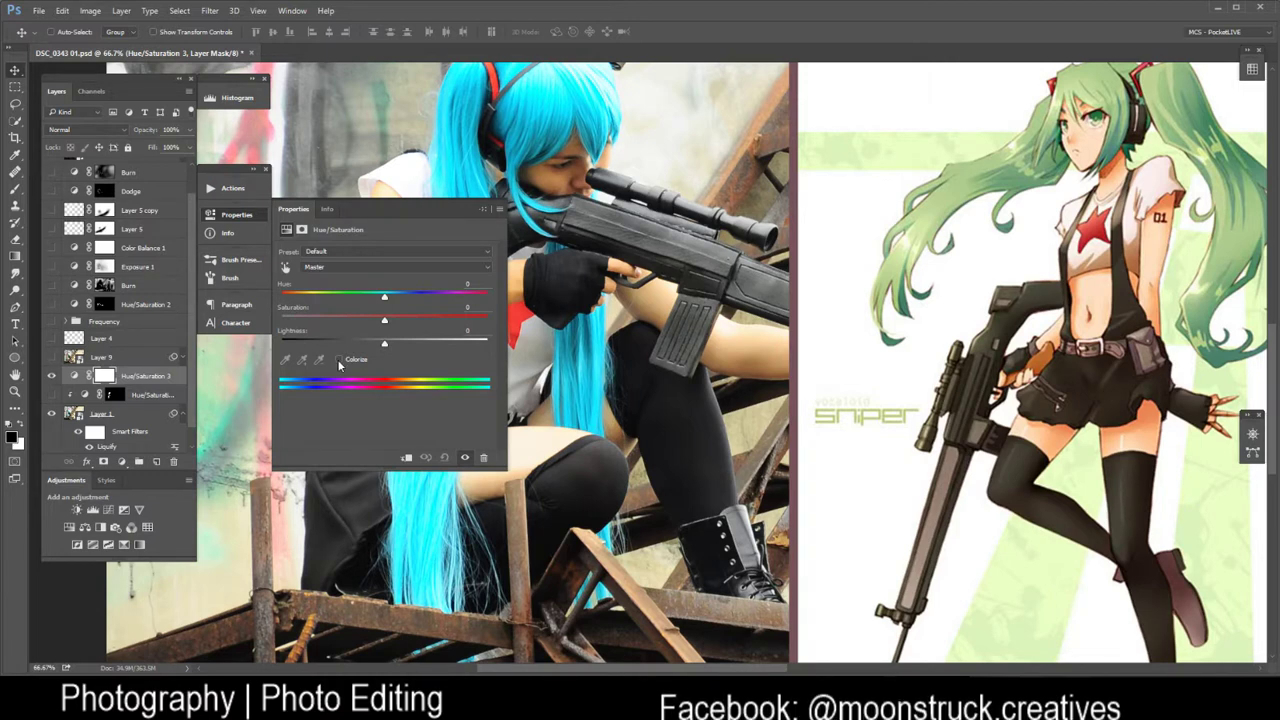
click(338, 359)
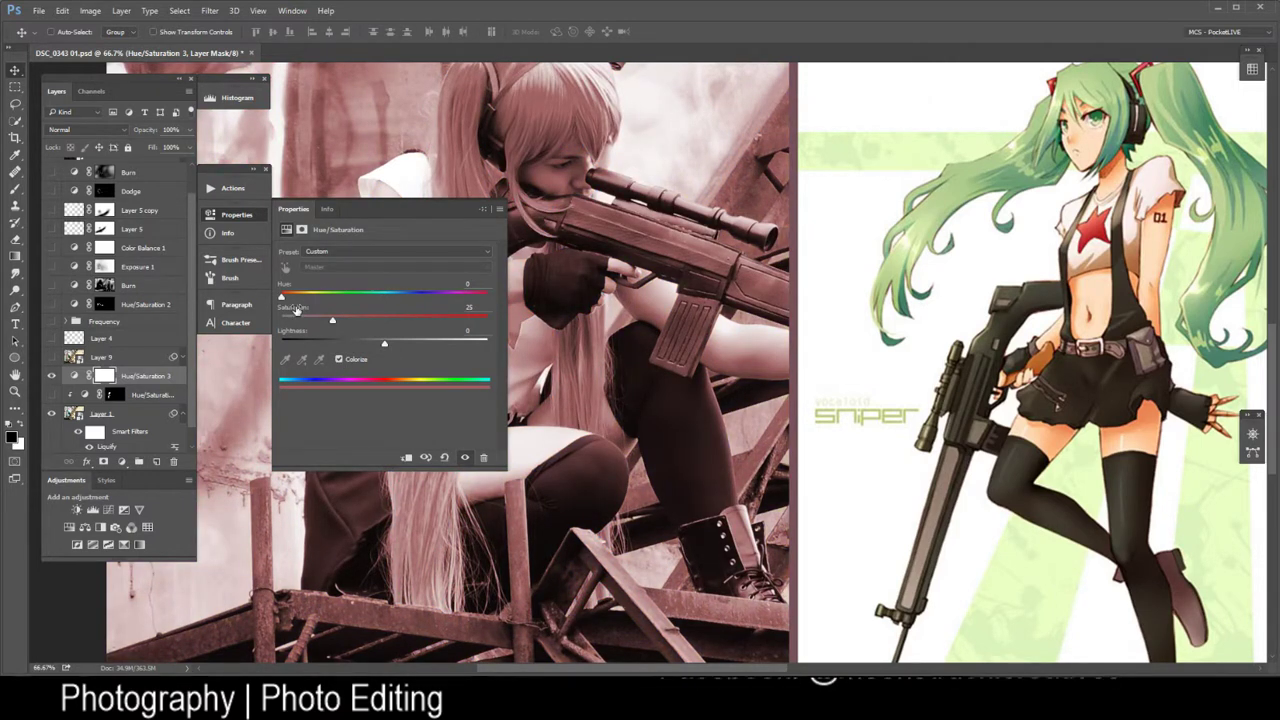
drag(330, 316, 333, 300)
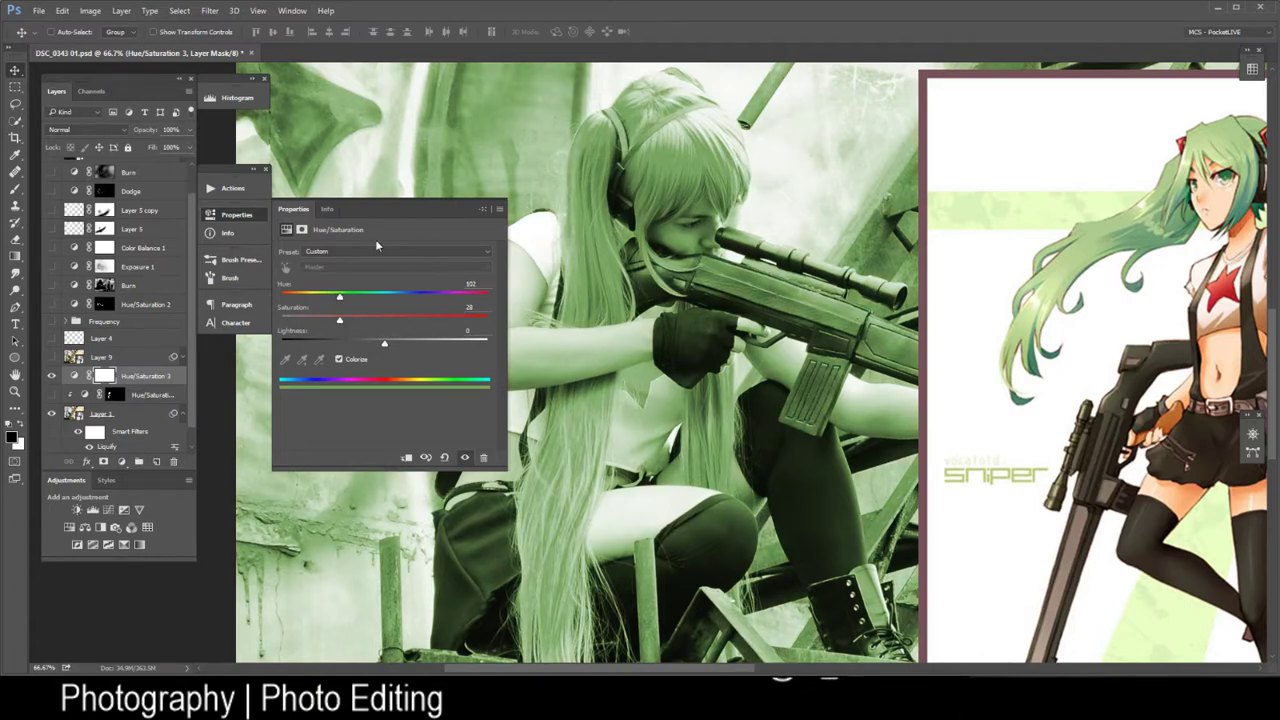
click(248, 218)
click(51, 377)
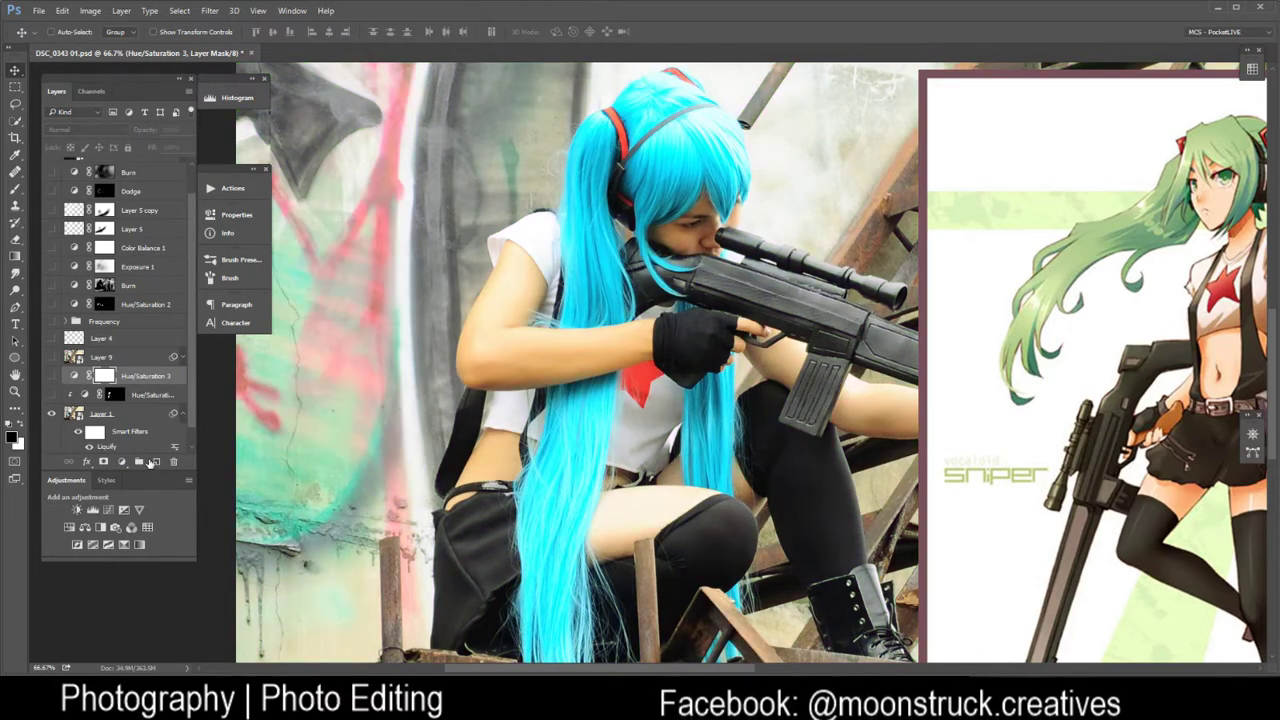
Show the masked Hue/Saturation adjustment clipped to Layer 1 again and delete the demonstration adjustment above it
click(52, 395)
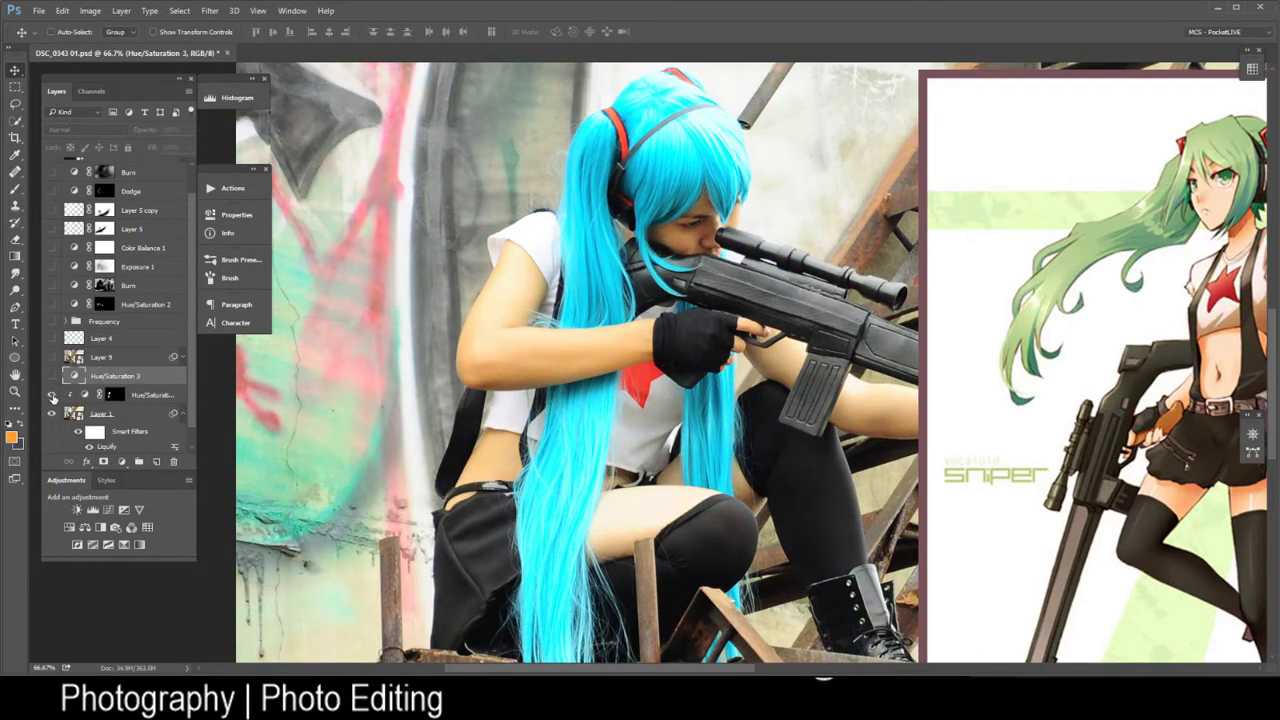
click(113, 396)
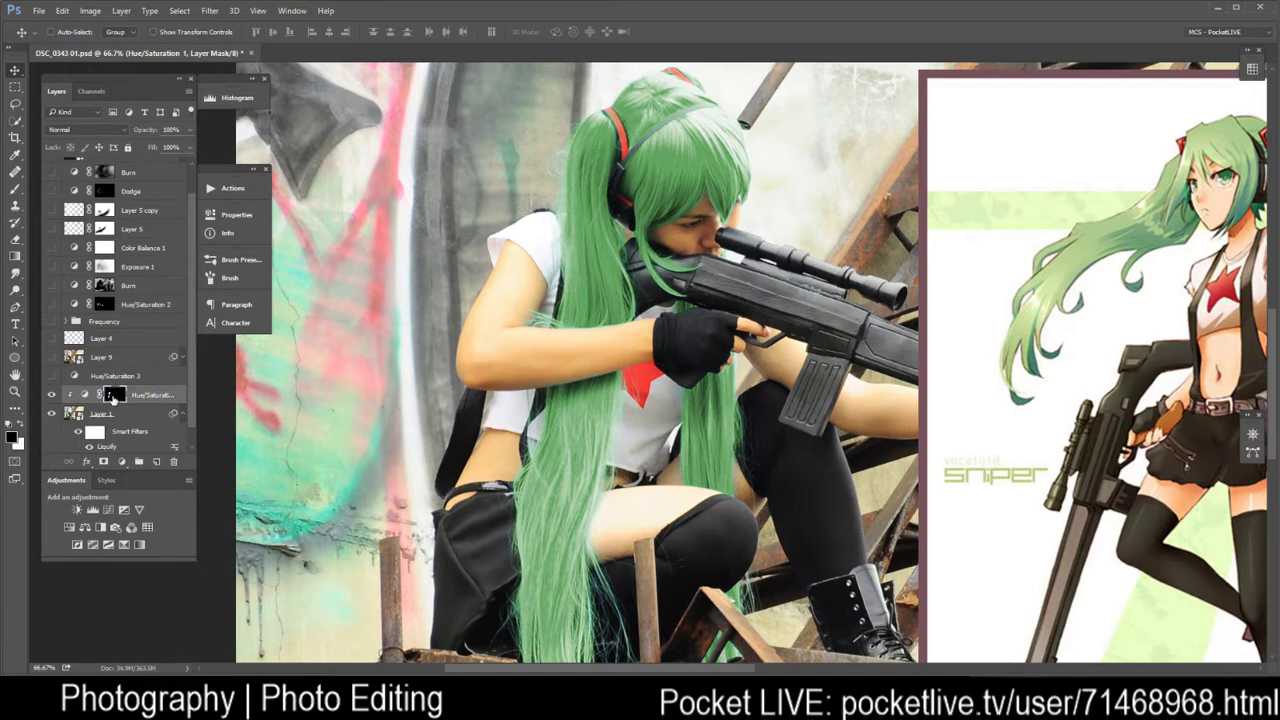
drag(110, 375, 181, 466)
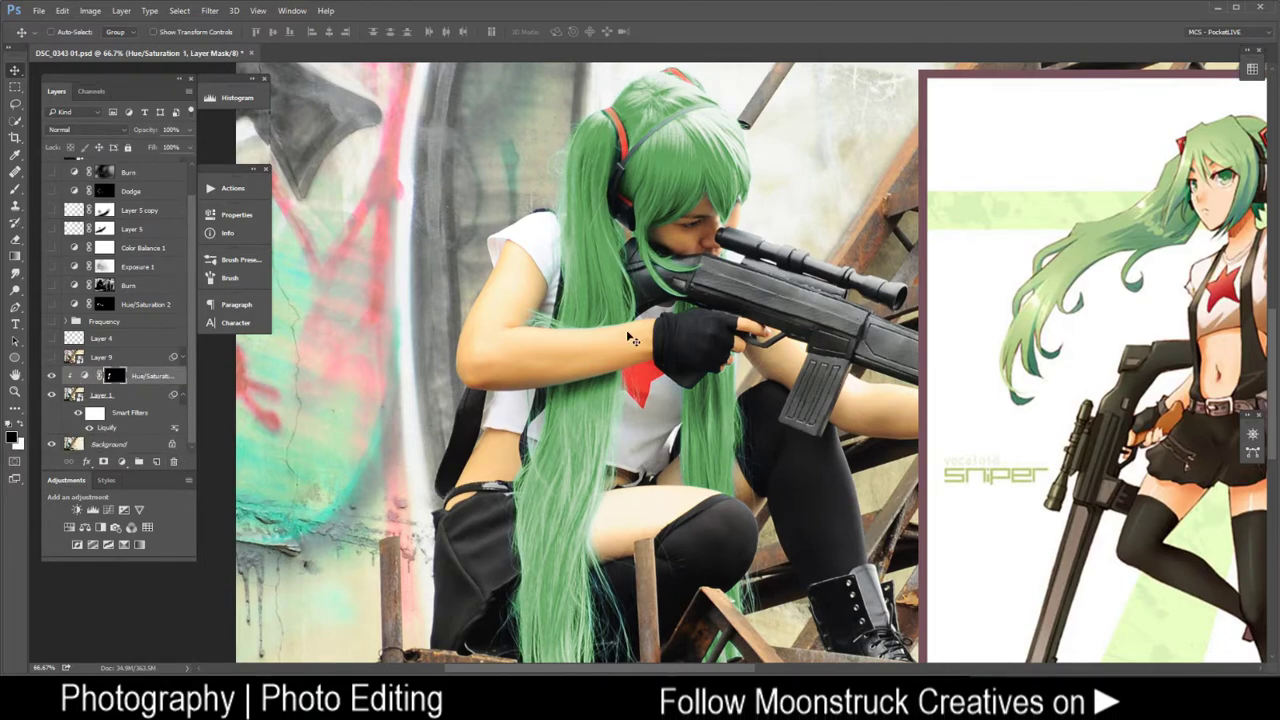
Examine the edges of the hair mask up close around the head, headphones and ponytail
drag(607, 320, 915, 645)
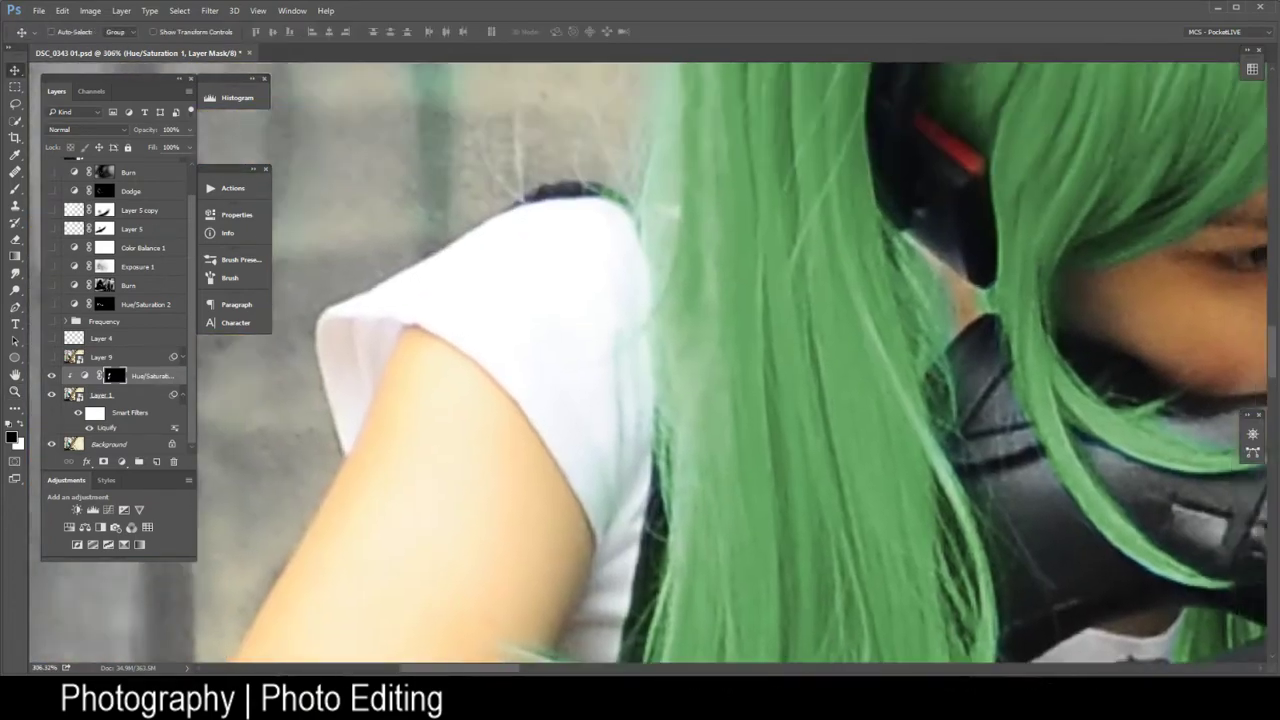
drag(844, 224, 746, 523)
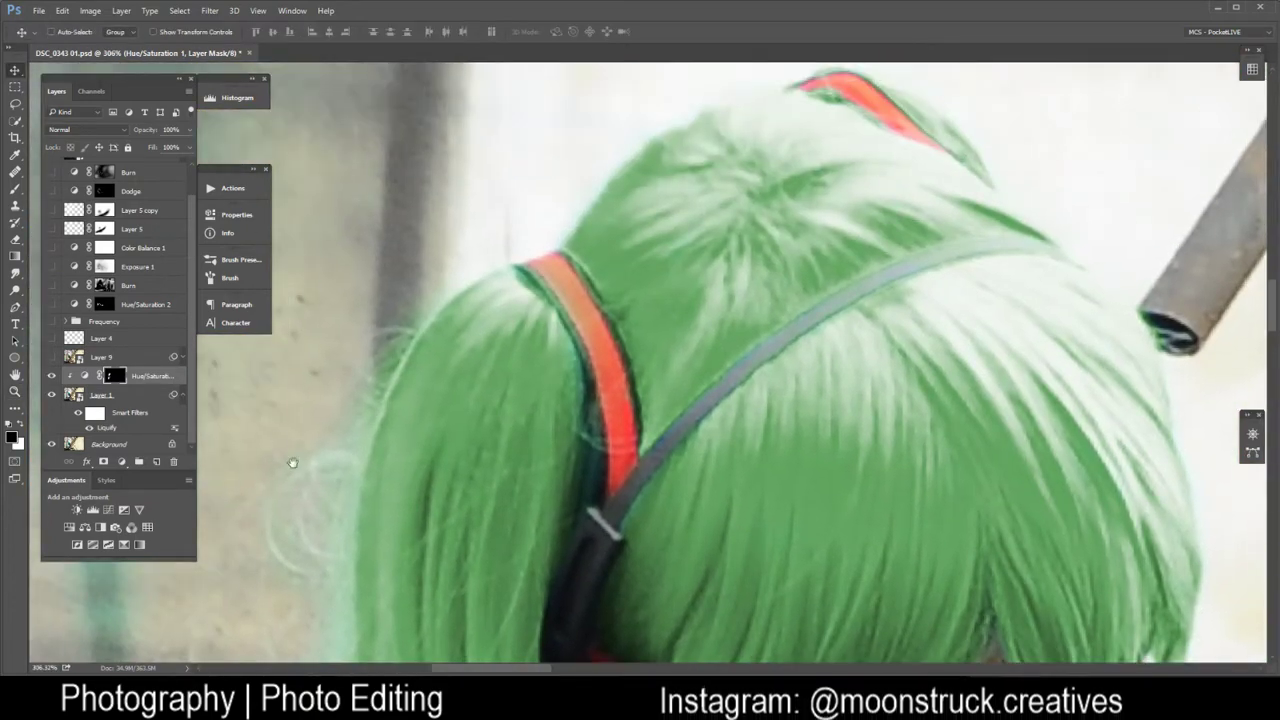
key(b)
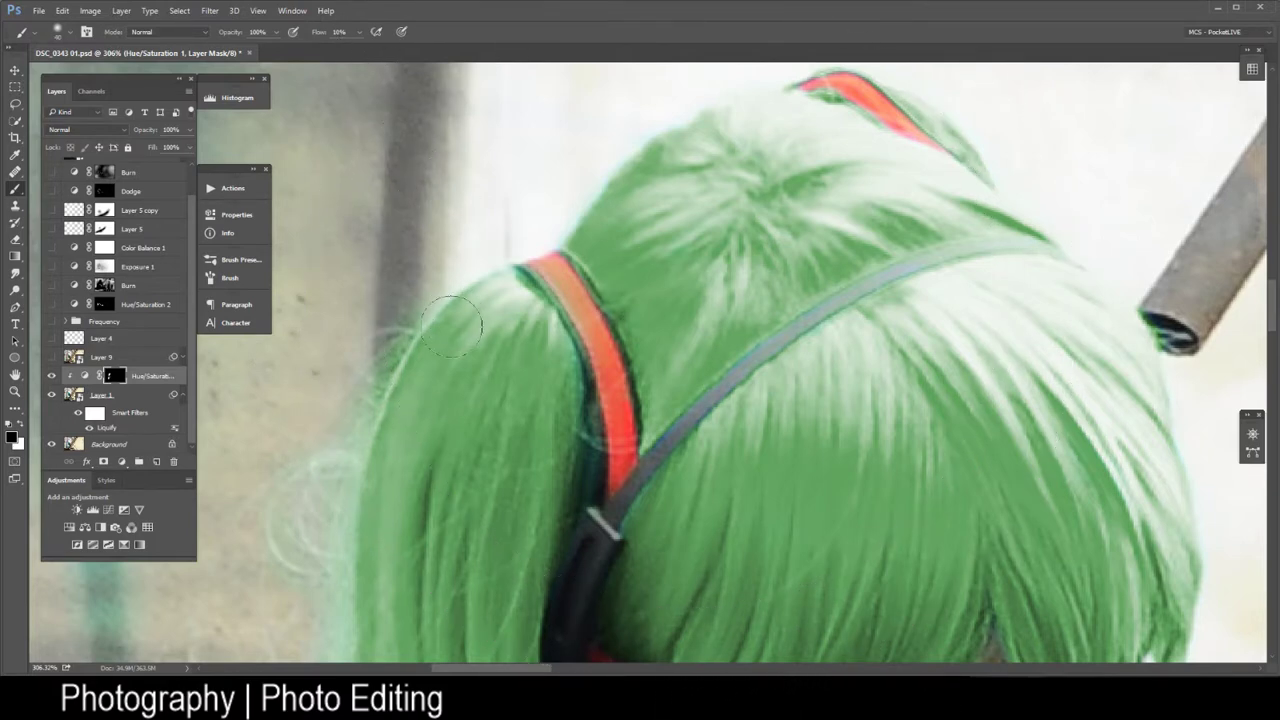
drag(450, 450, 590, 211)
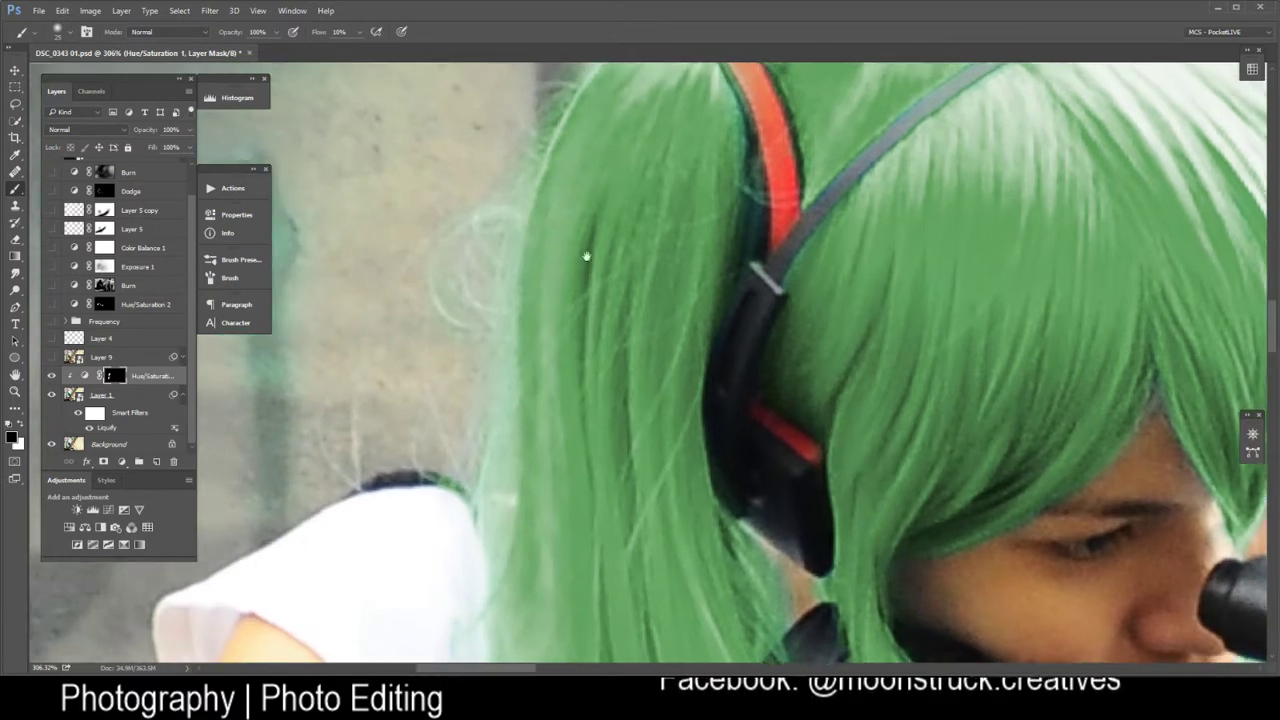
drag(586, 257, 708, 232)
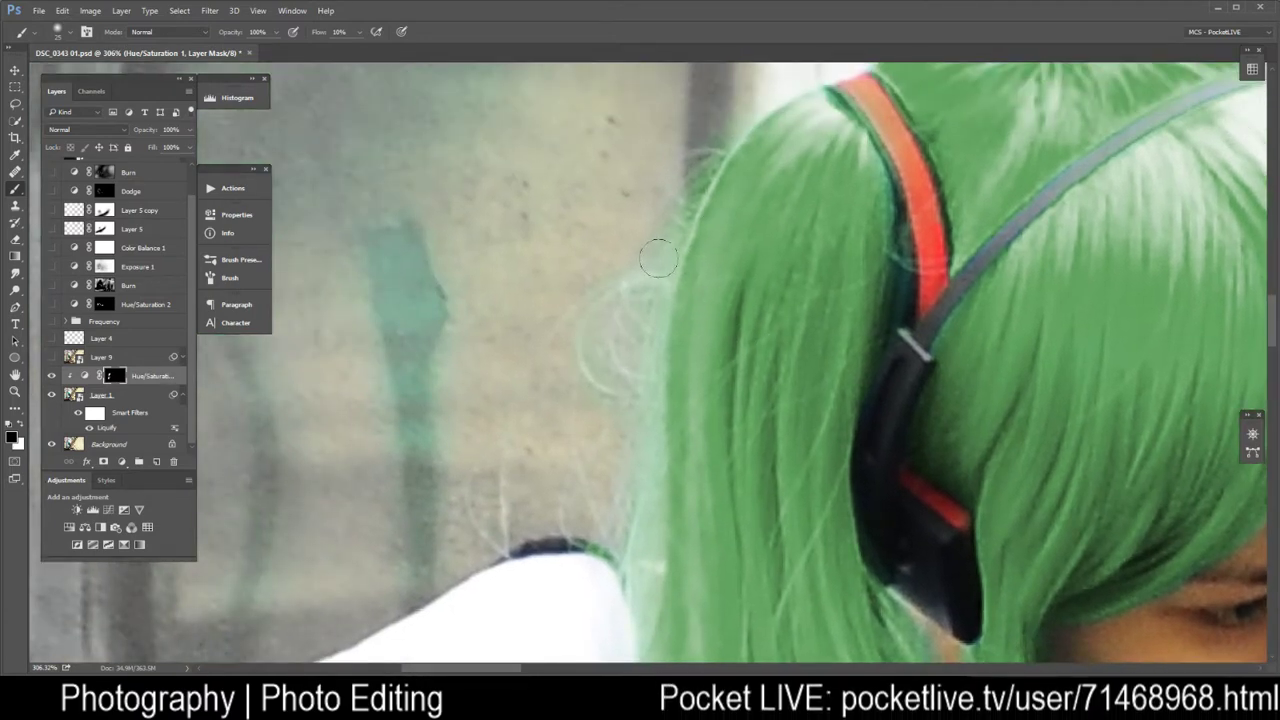
drag(677, 551, 703, 443)
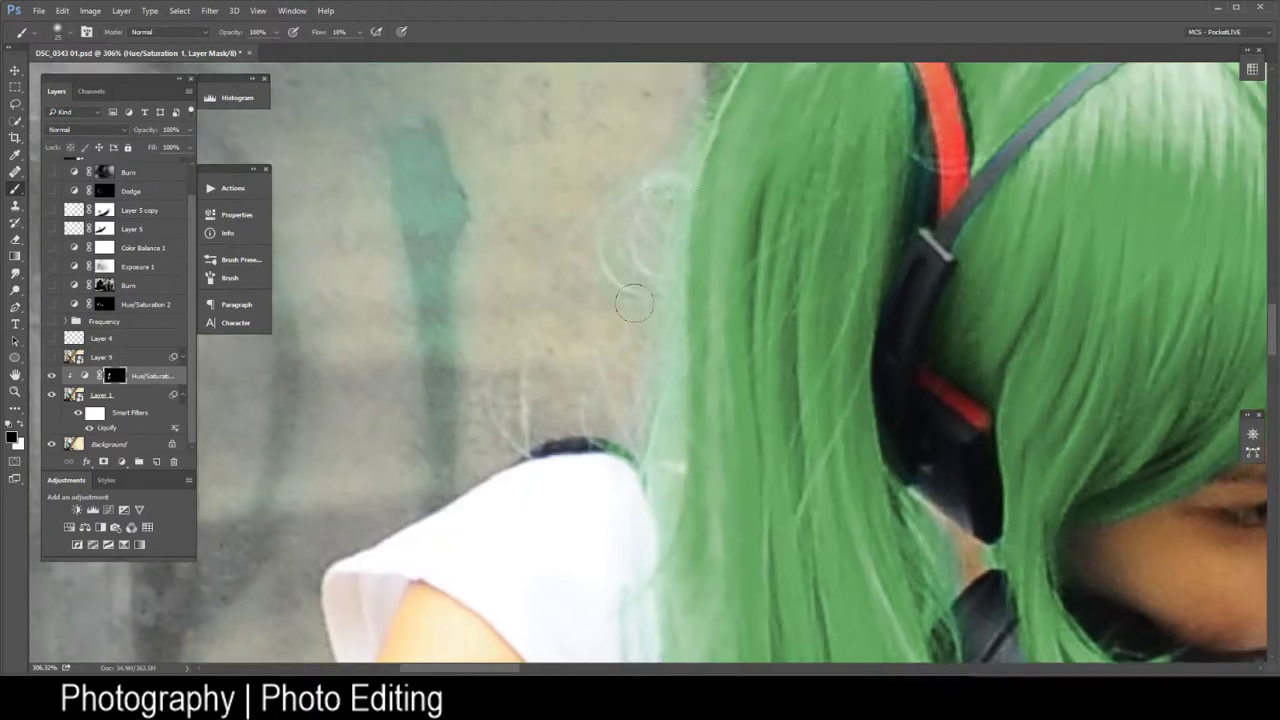
Examine how the hair mask follows the stray strands over the arm, shirt and thigh
drag(629, 508, 557, 171)
drag(640, 480, 709, 197)
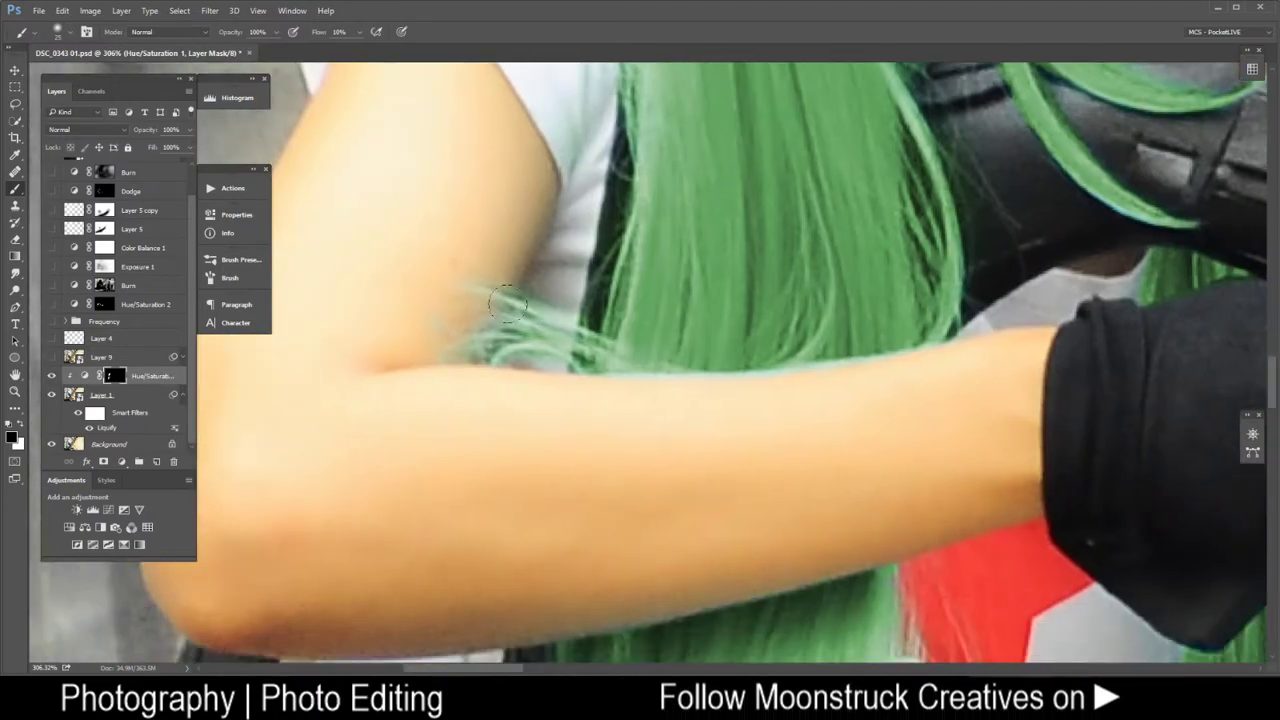
drag(506, 302, 948, 407)
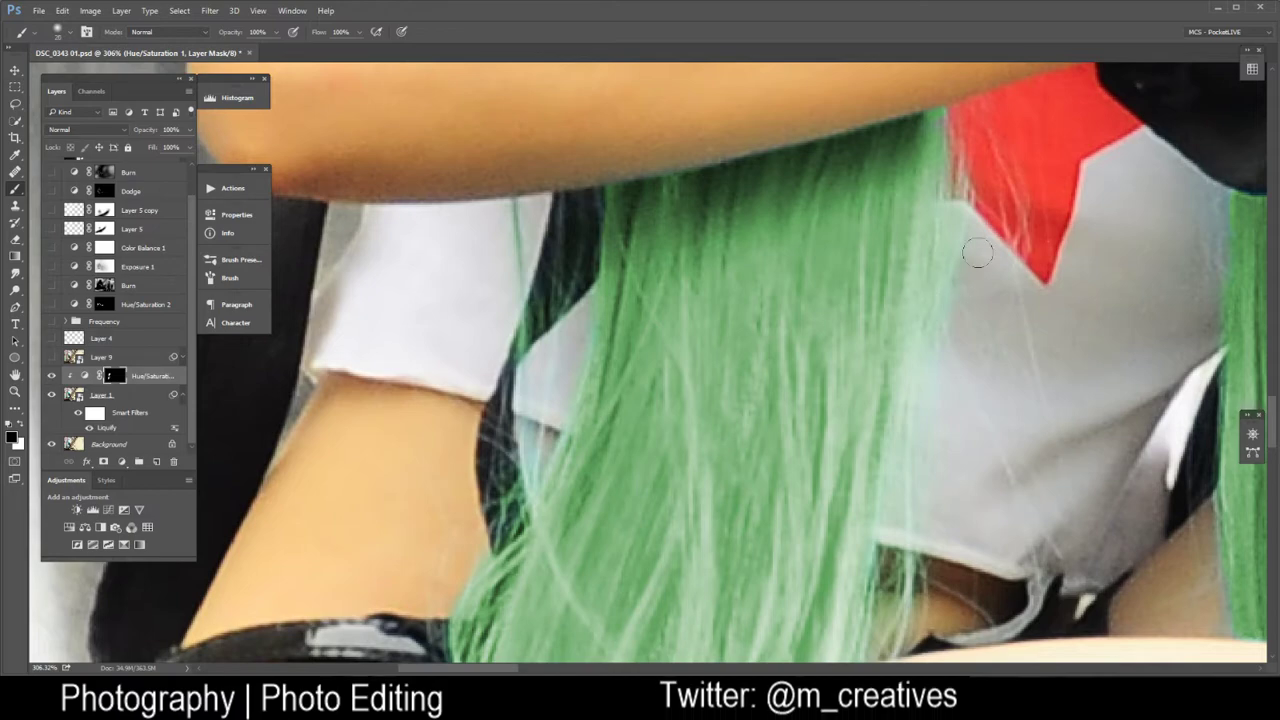
drag(405, 289, 388, 365)
drag(766, 373, 526, 351)
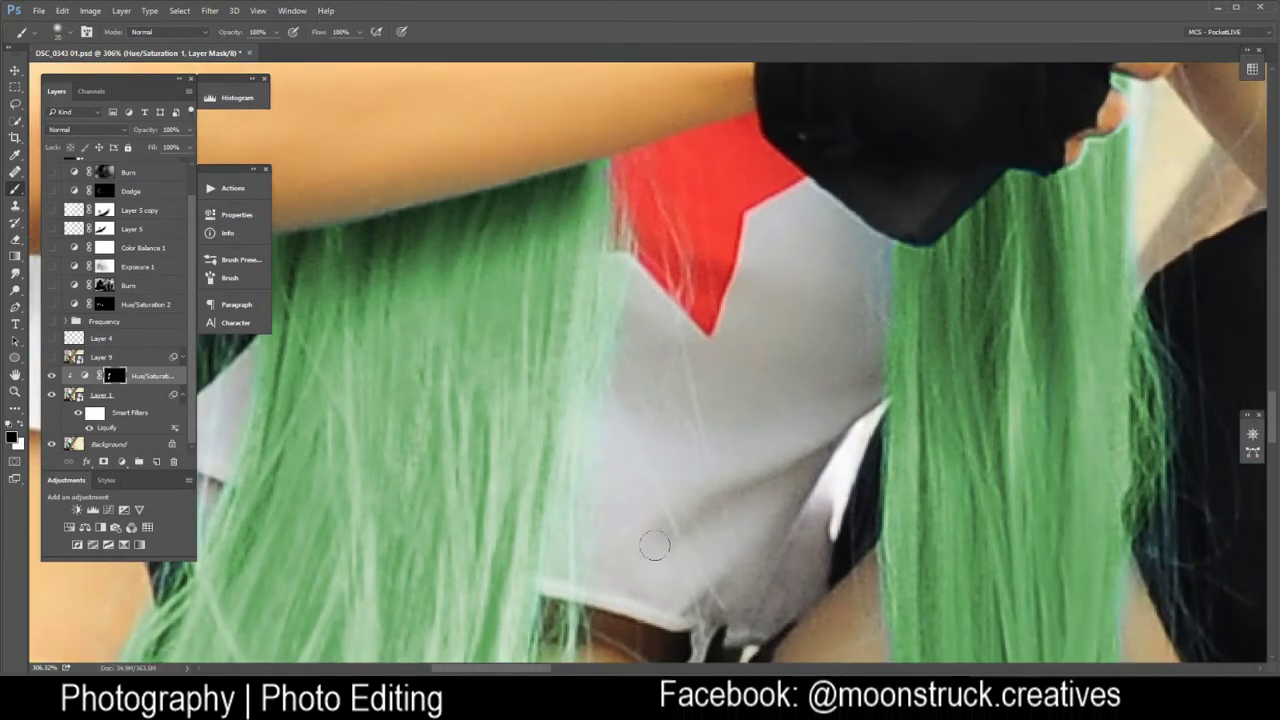
drag(655, 545, 711, 509)
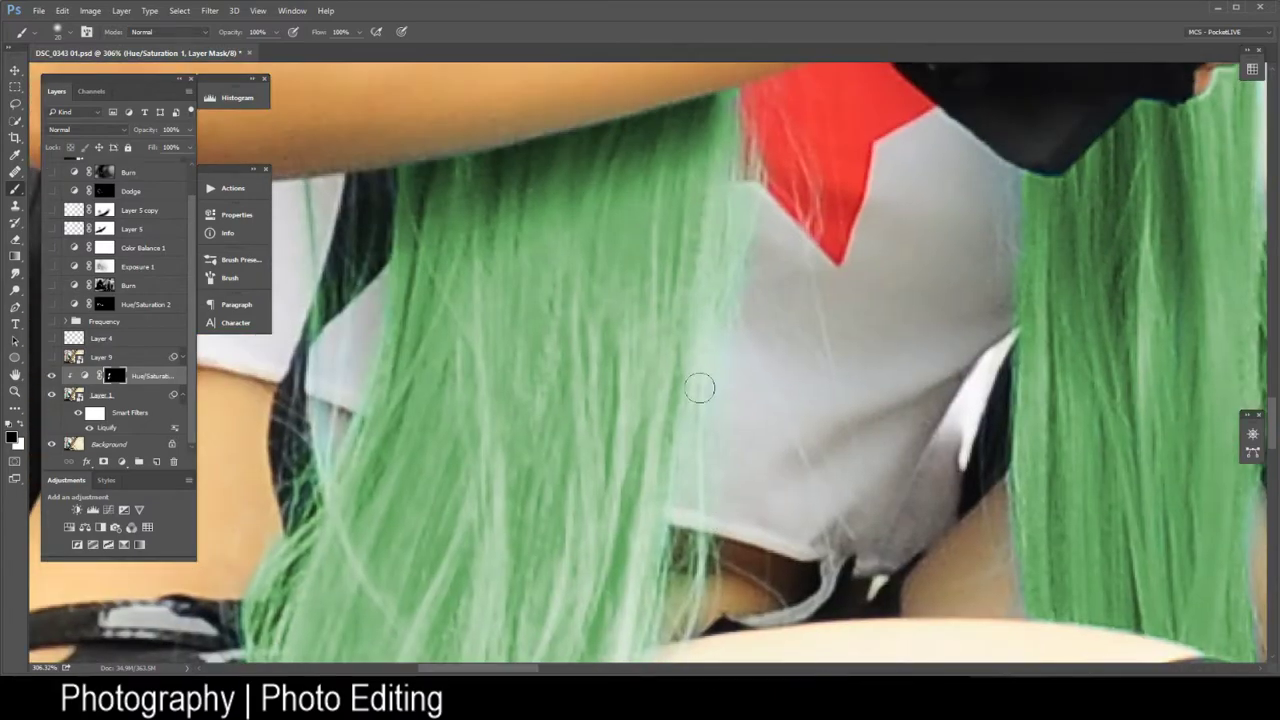
scroll(611, 420, down, 10)
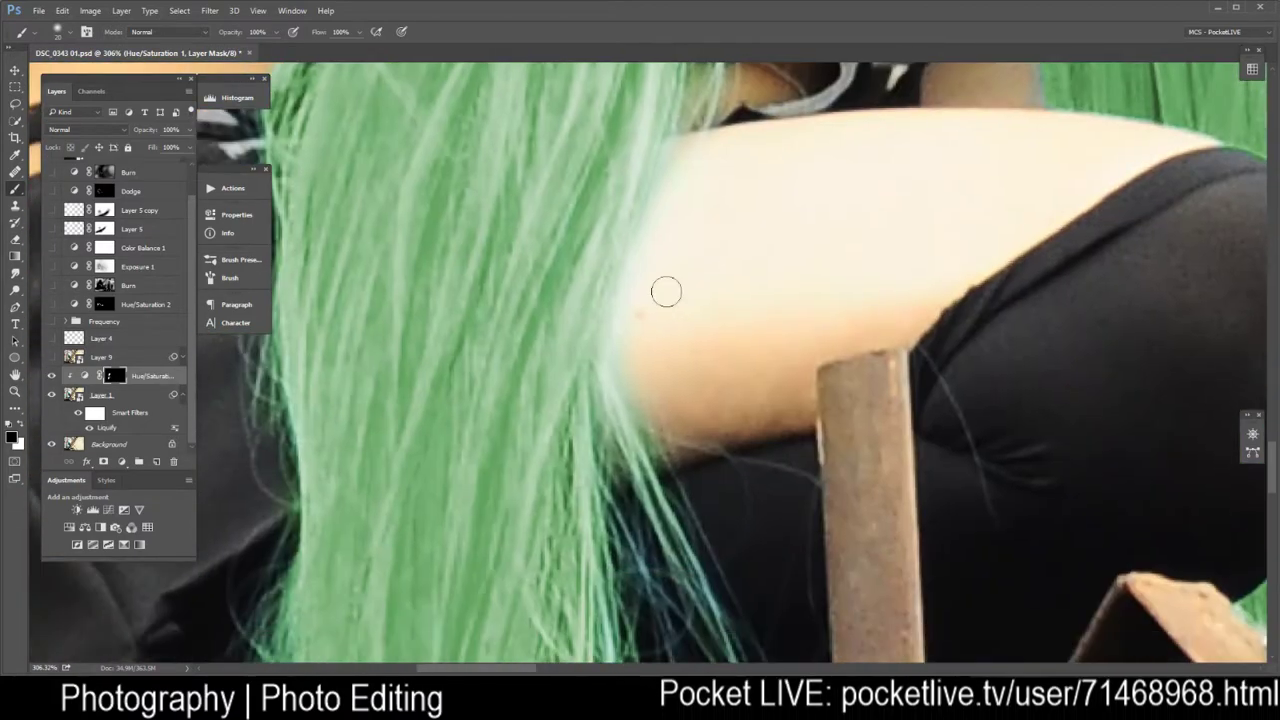
Hide the MikuHatsuneSniper reference illustration and frame the green-haired figure and the rifle at 50%
key(ctrl+0)
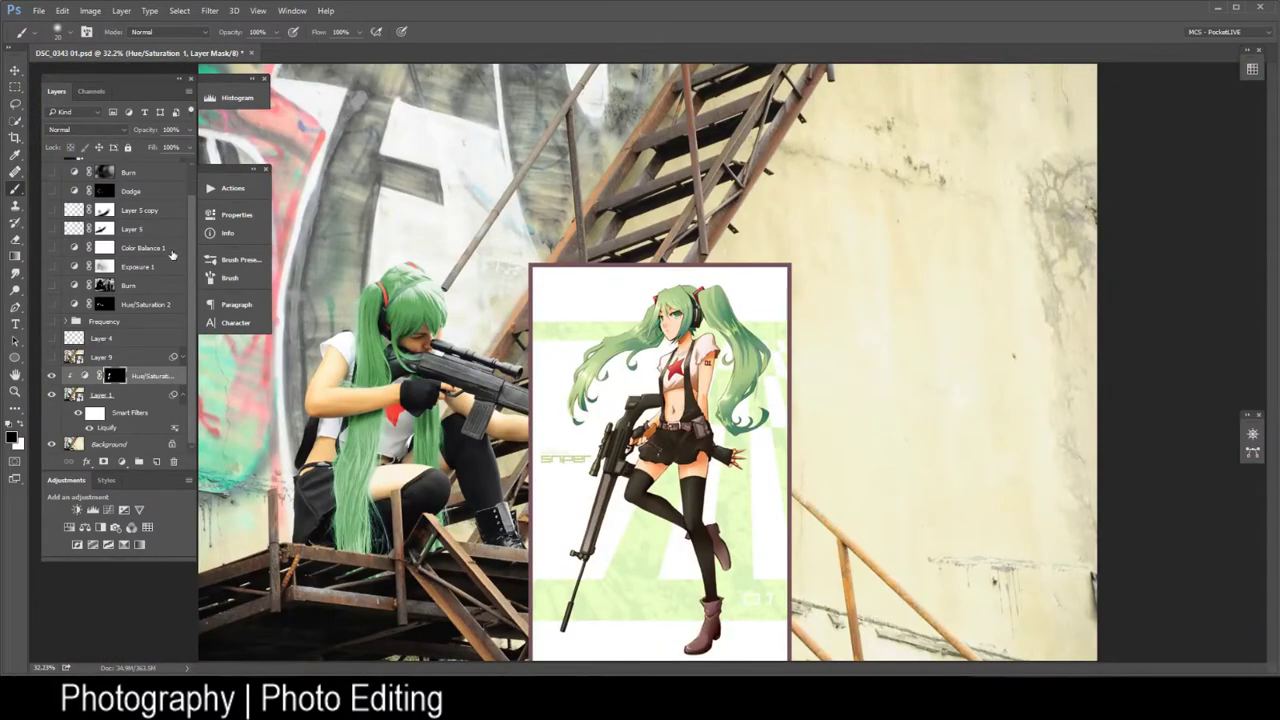
scroll(172, 255, up, 1)
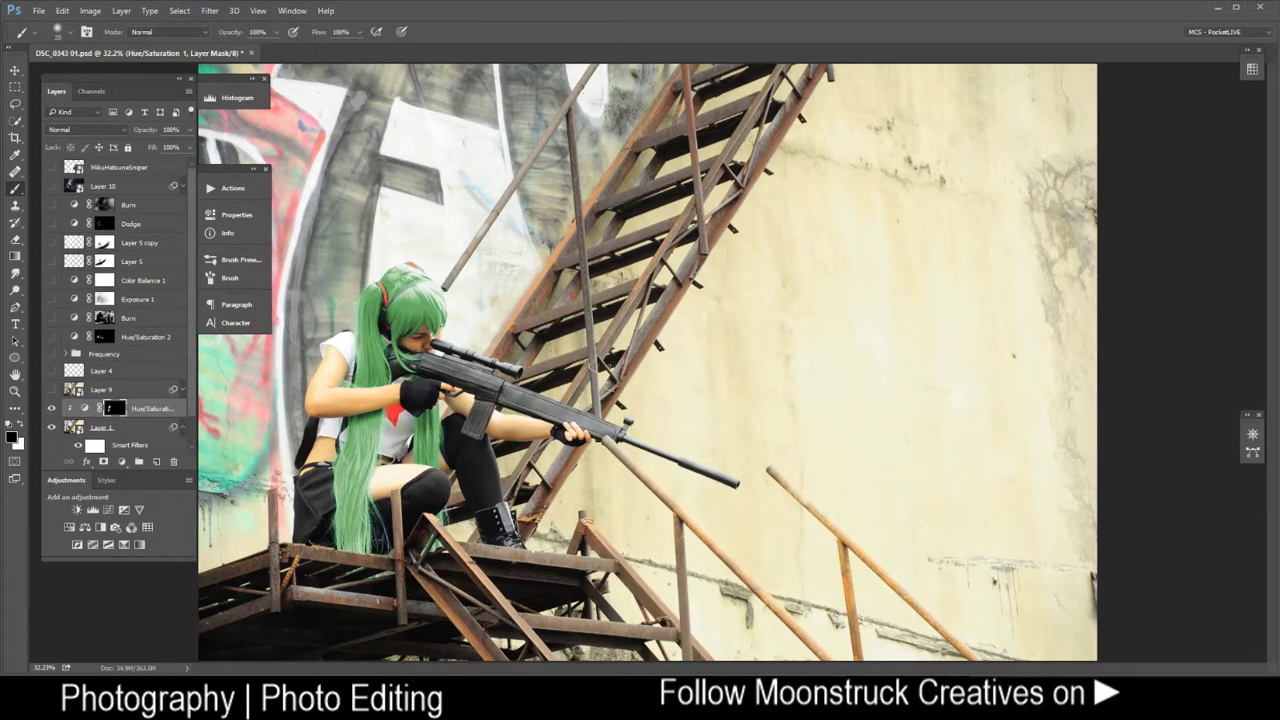
key(ctrl+plus)
key(ctrl+plus)
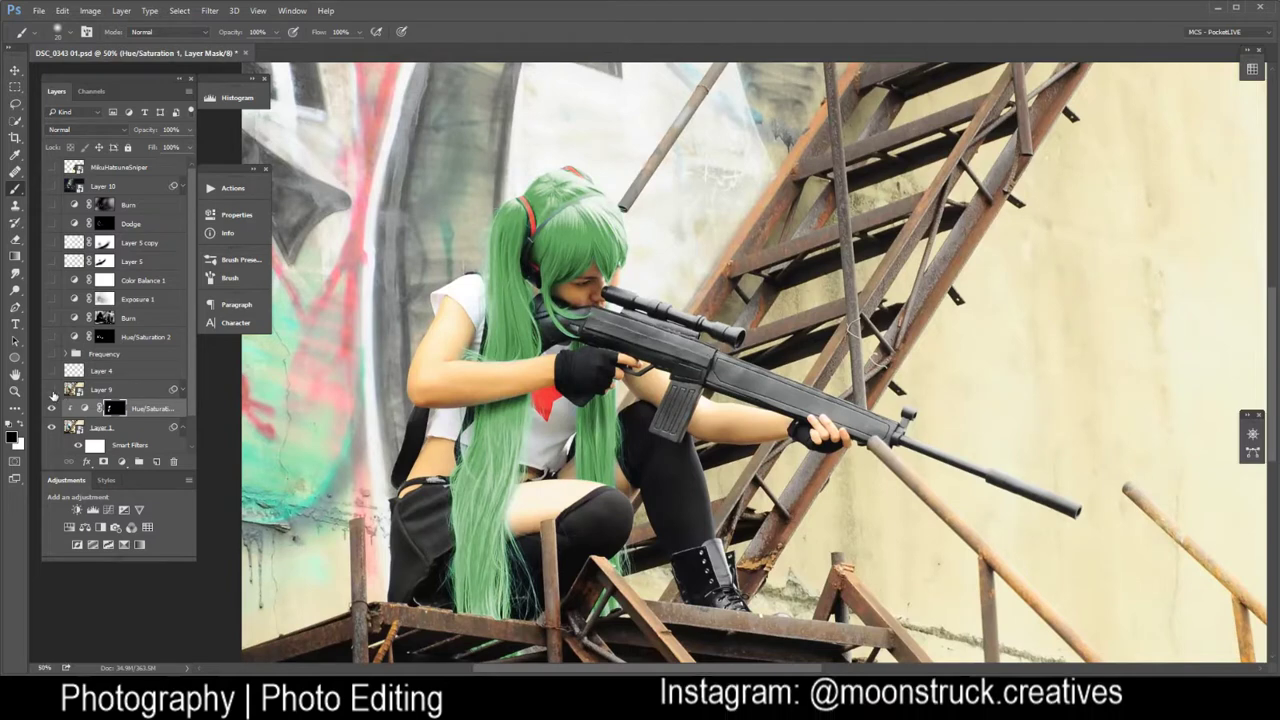
Compare the photo with and without Layer 9, leave that layer shown, and expand its smart filters
click(52, 389)
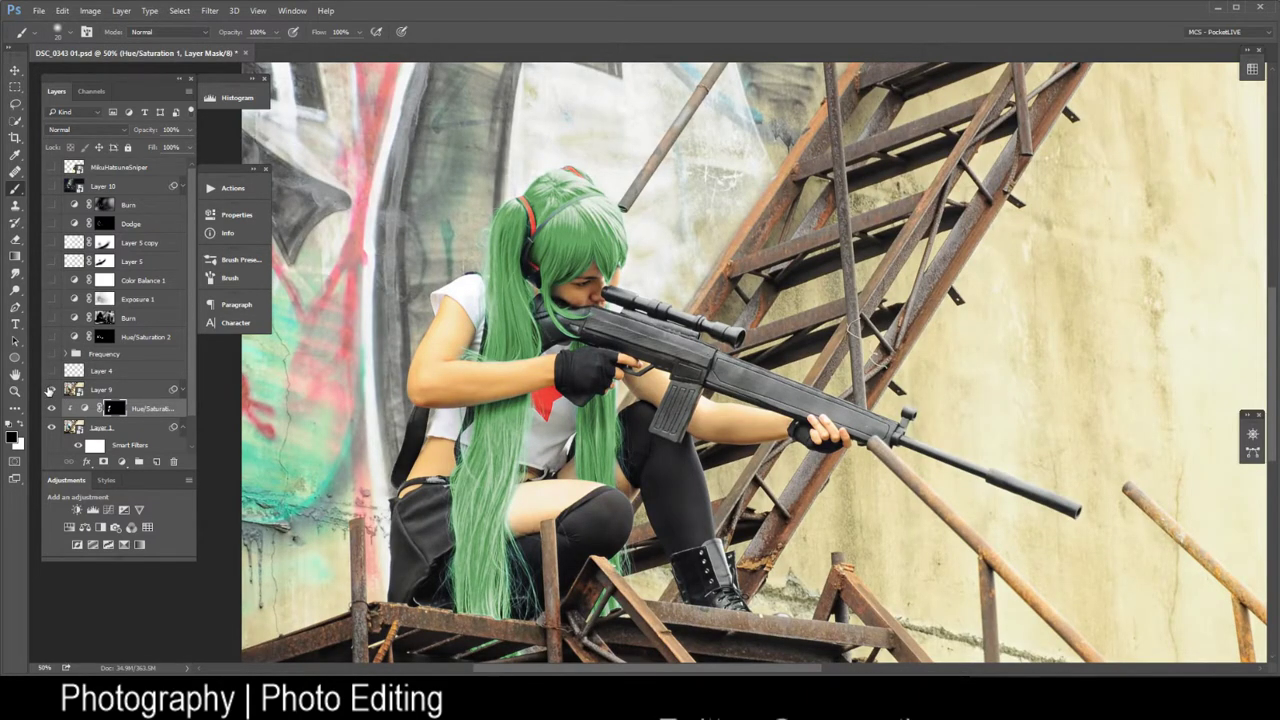
click(51, 390)
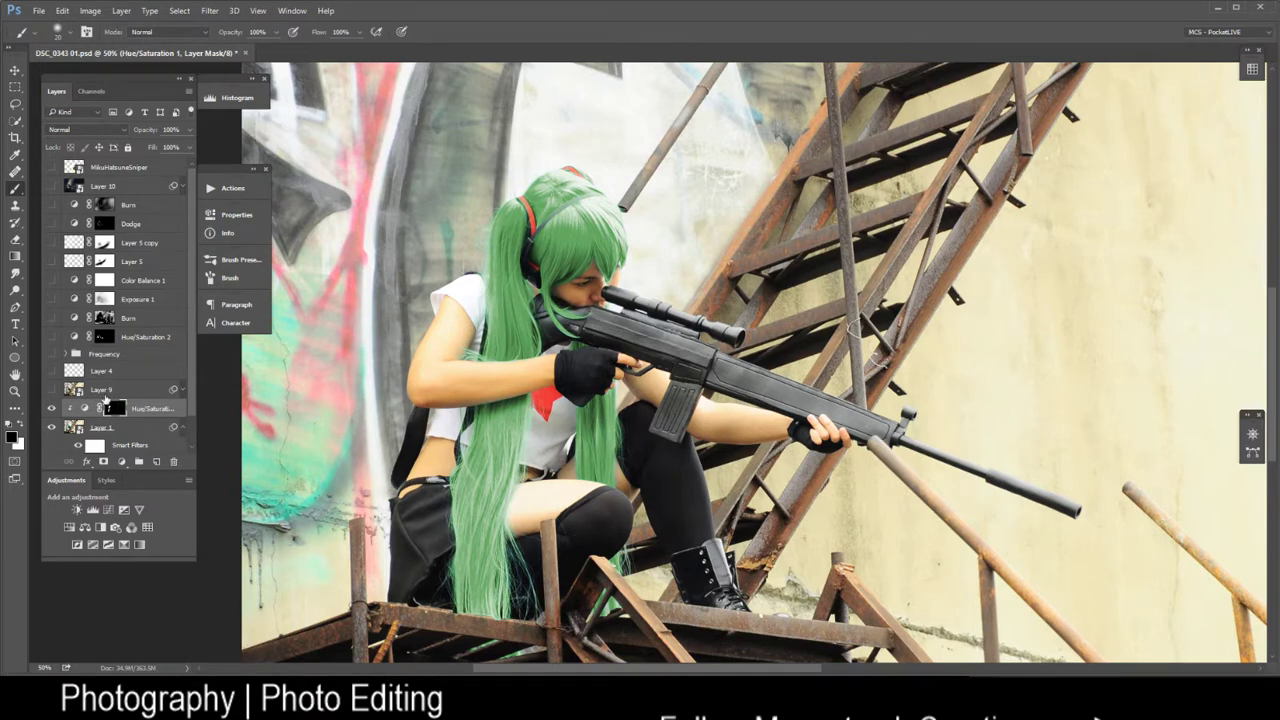
click(51, 389)
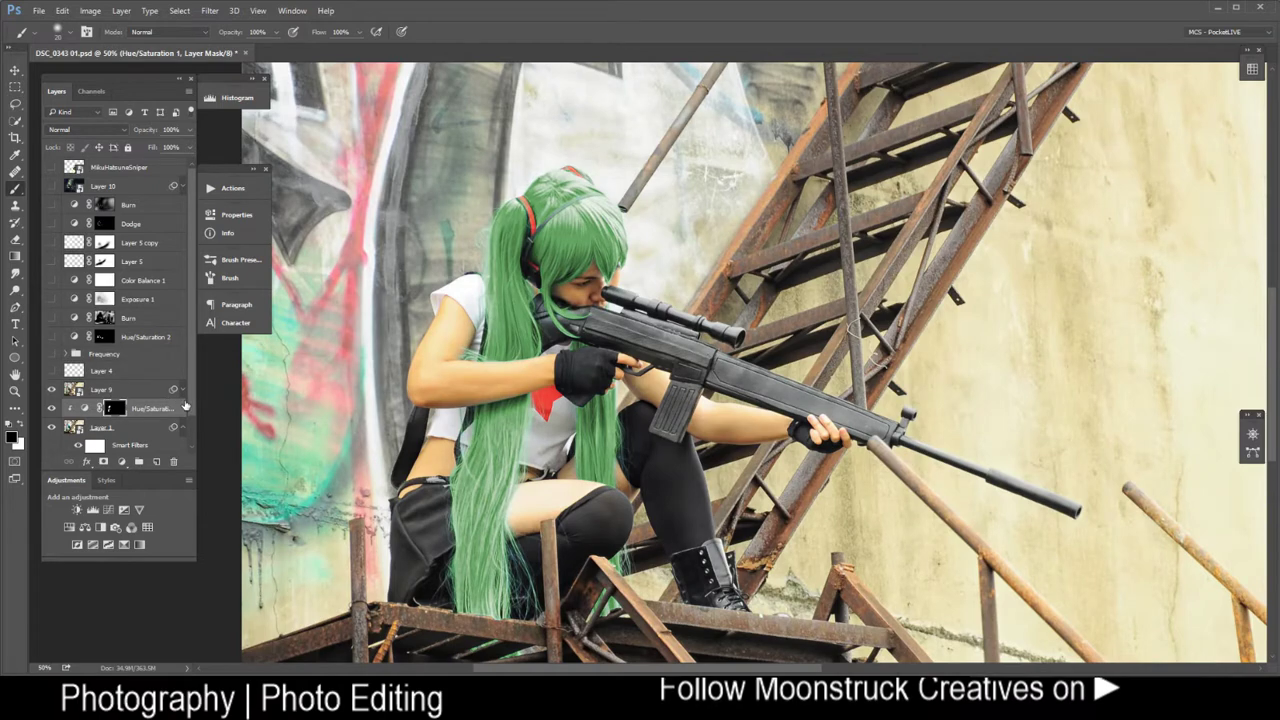
click(182, 389)
click(122, 424)
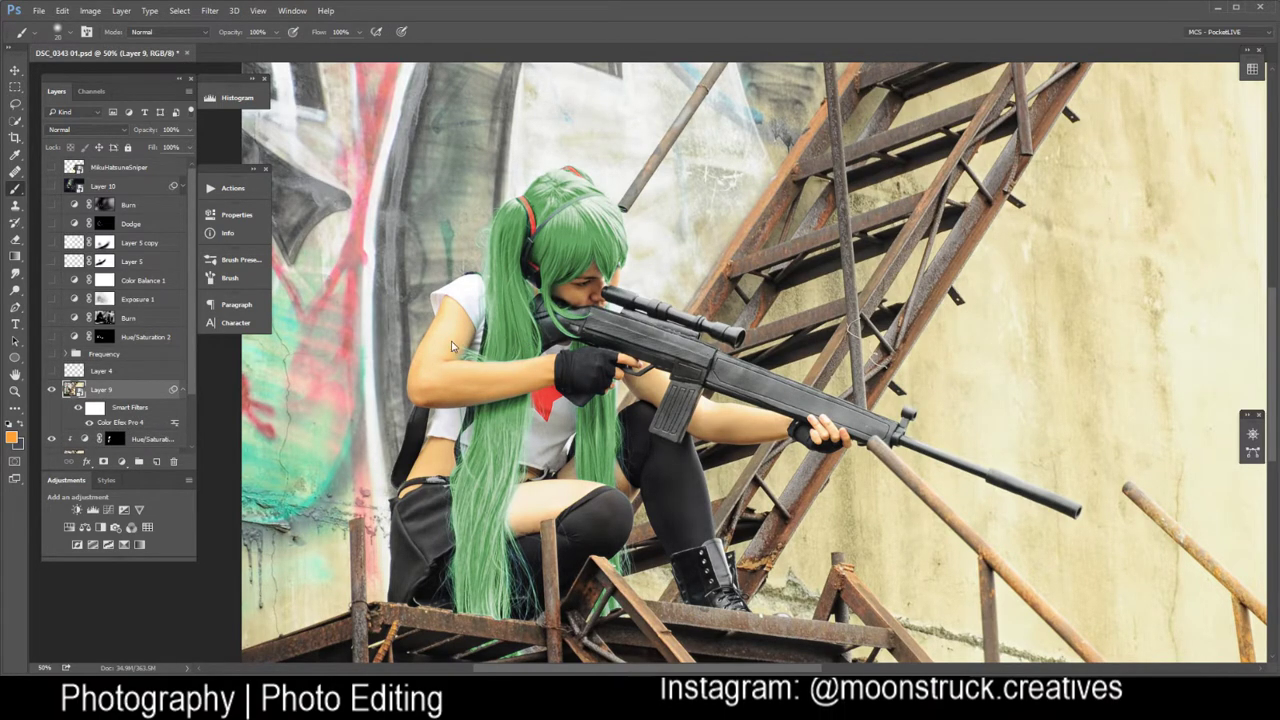
Reopen Layer 9's Color Efex Pro 4 smart filter, compare Detail Extractor off and on, and accept it with the filter enabled
double_click(137, 424)
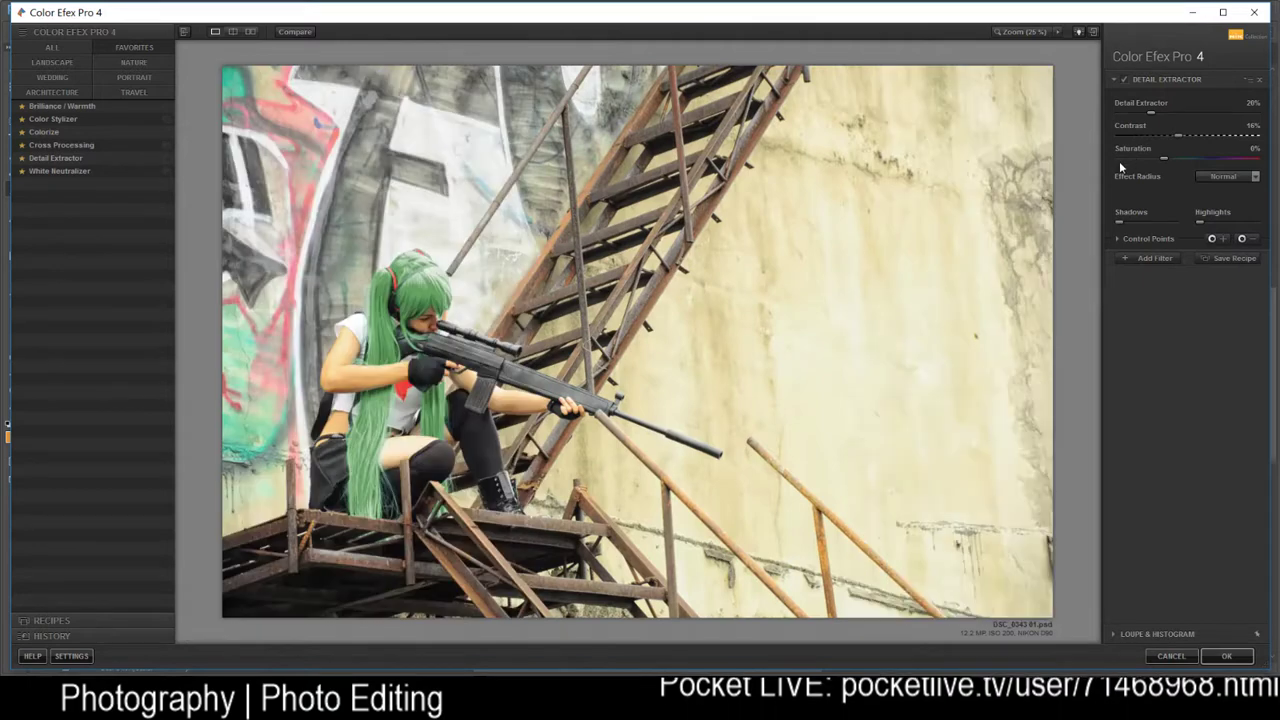
click(1125, 79)
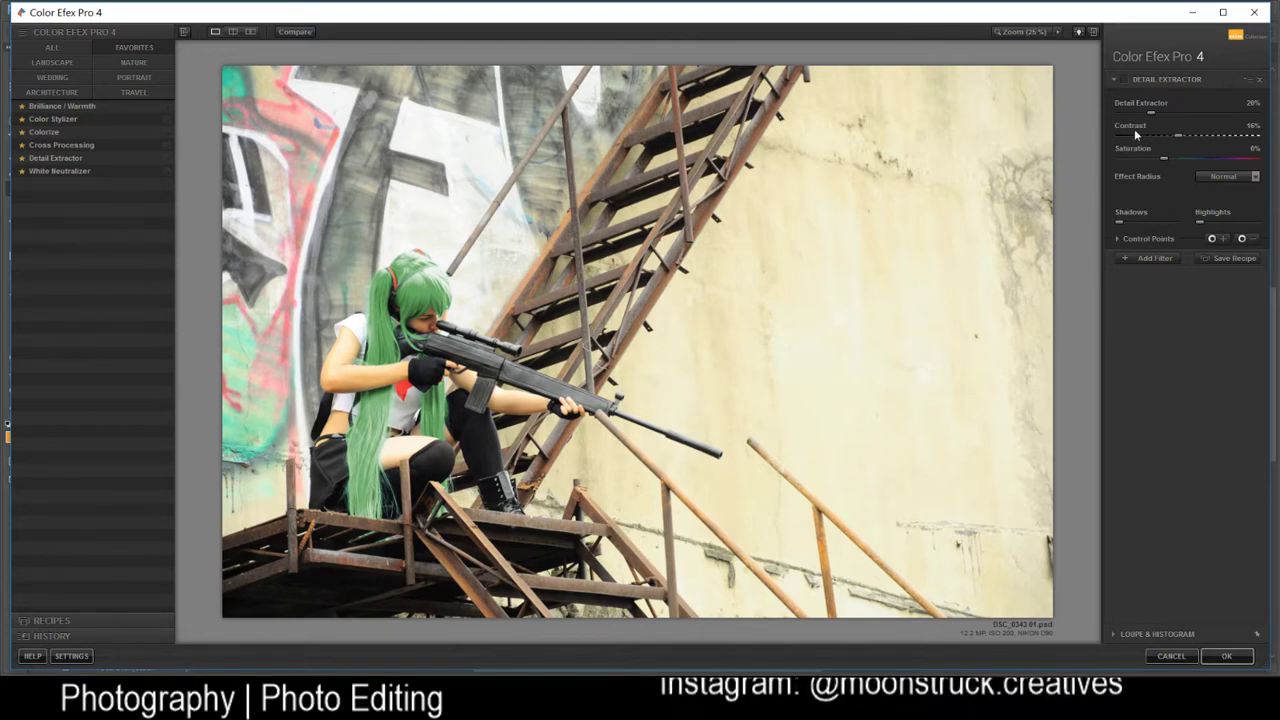
click(1124, 79)
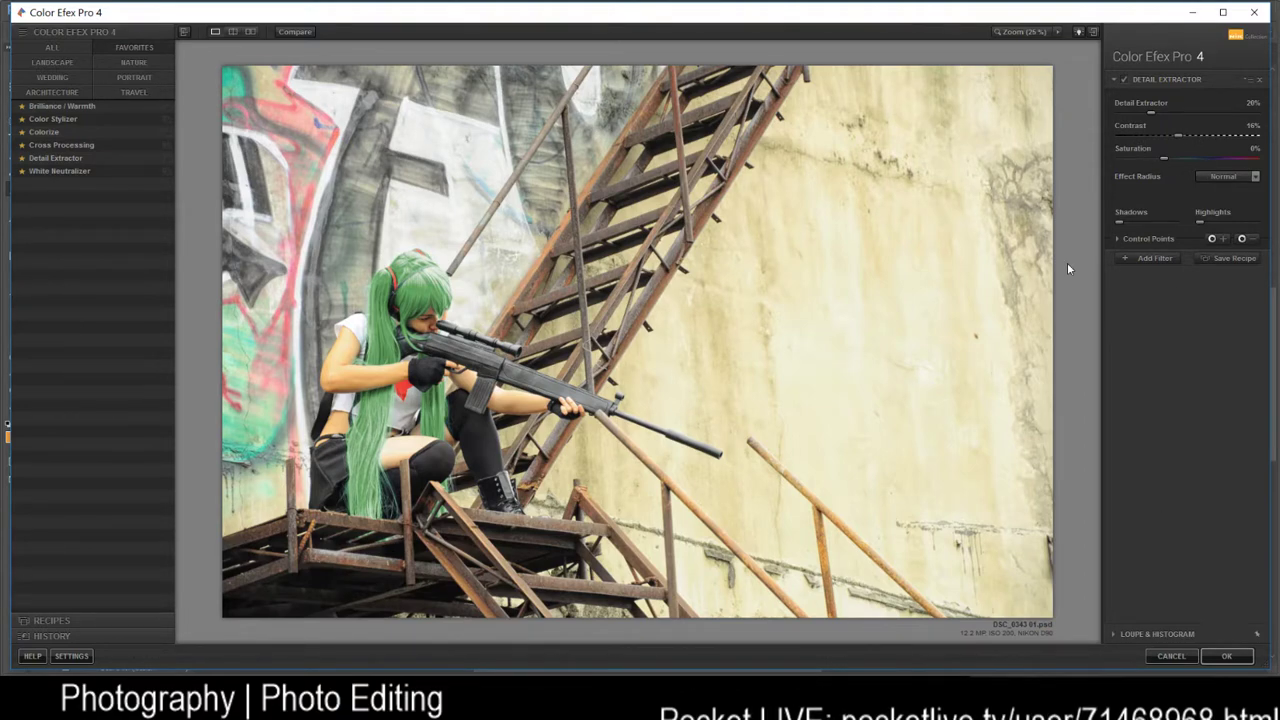
click(1226, 656)
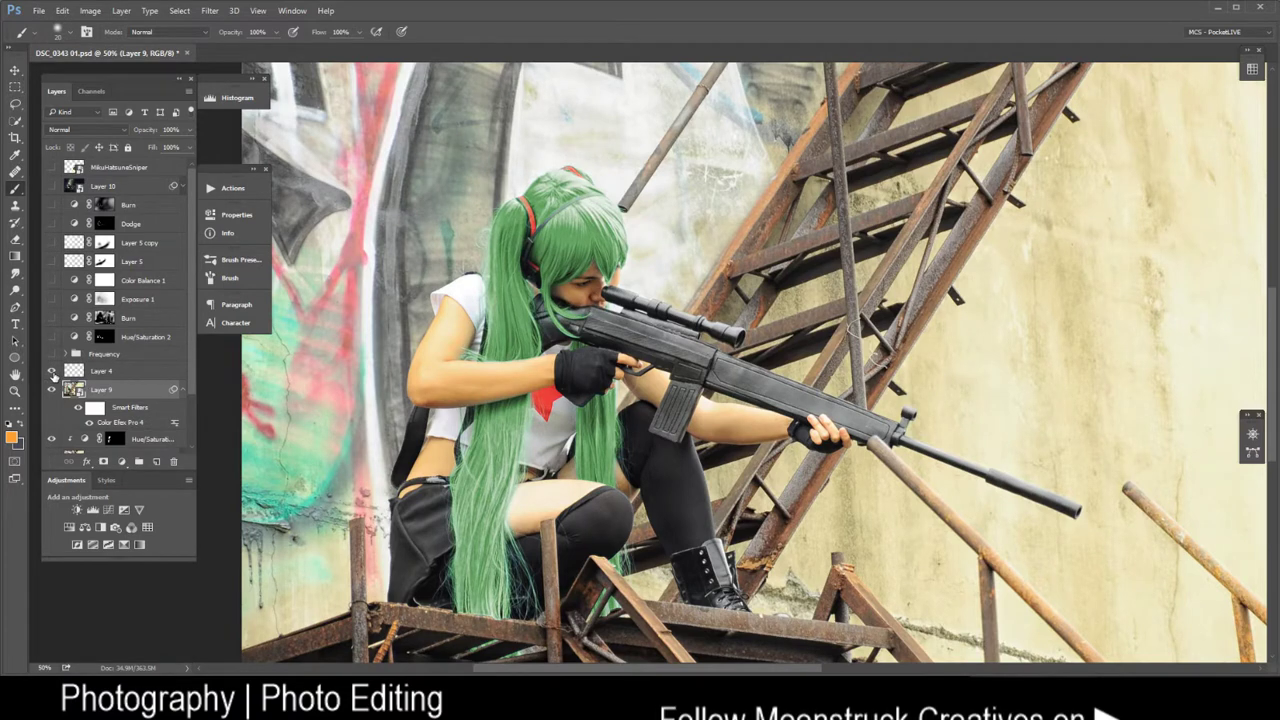
Show and select Layer 4, and compare the skin retouching on the face with the layer off and on
click(52, 371)
click(110, 371)
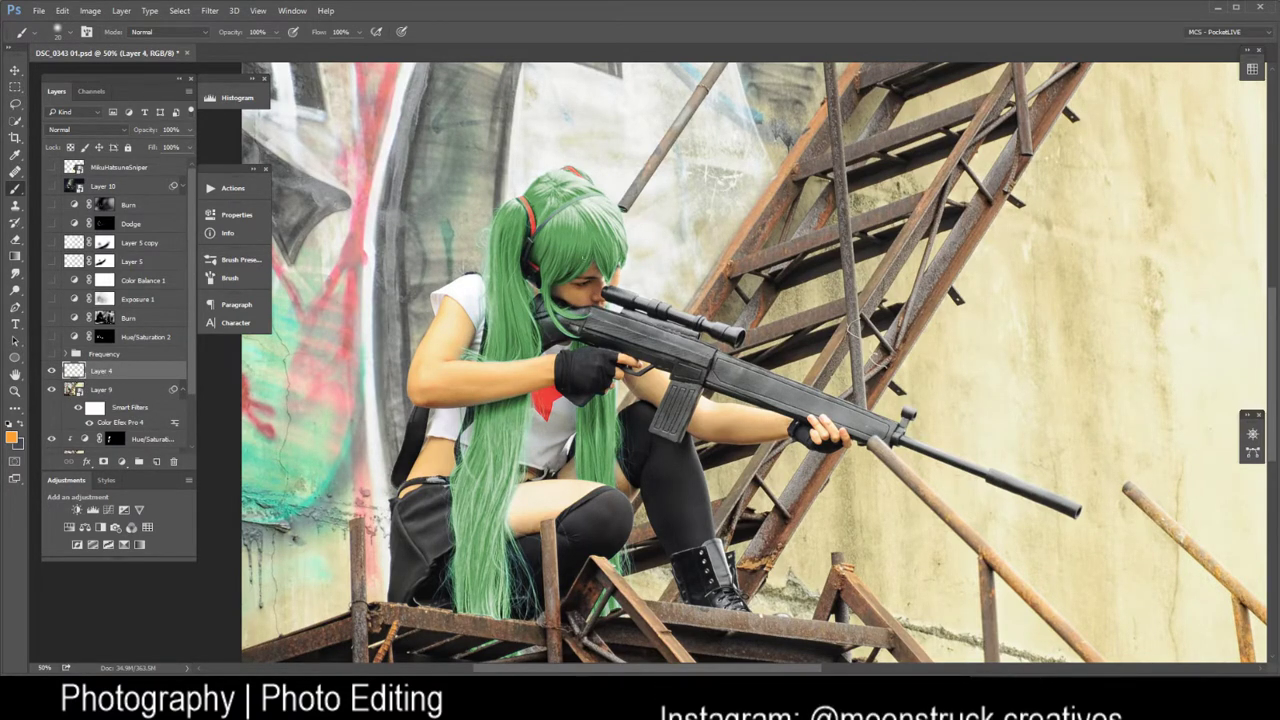
drag(545, 258, 634, 258)
drag(880, 388, 774, 268)
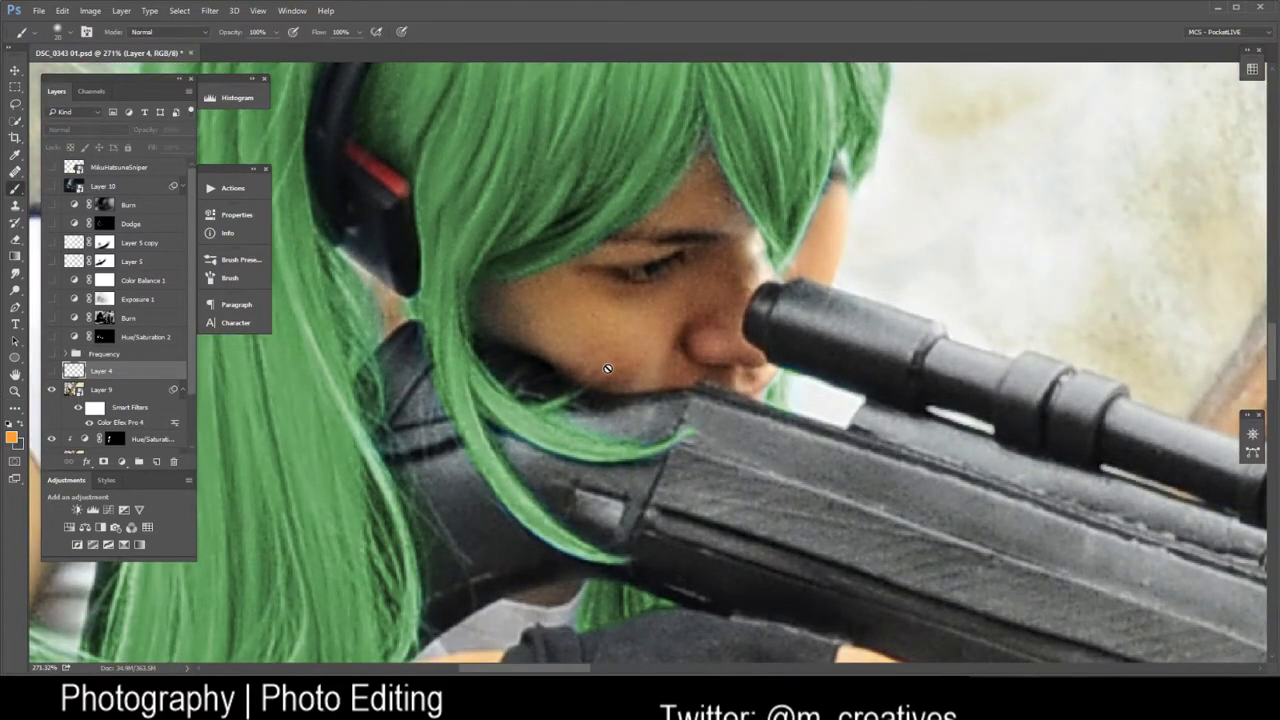
click(51, 371)
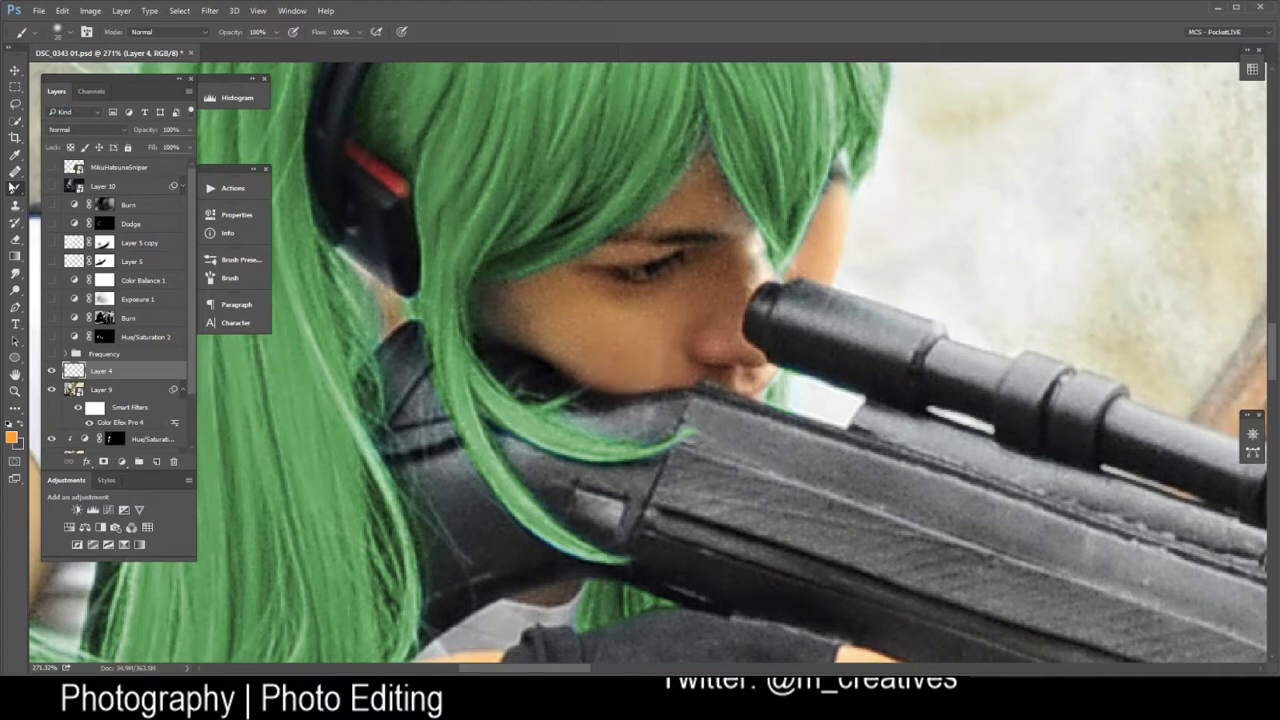
Switch to the Healing Brush and adjust its brush size to 25 for retouching the face
key(j)
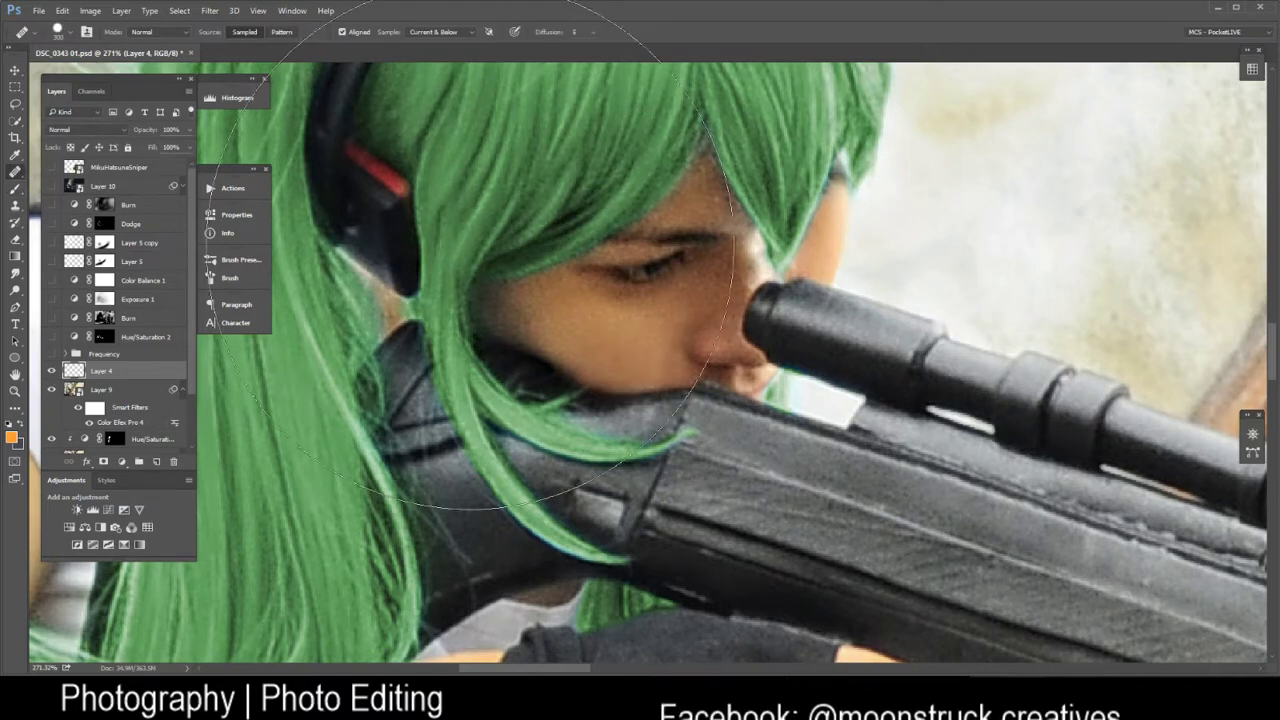
key(bracketright)
key(bracketright)
key(bracketright)
key(bracketright)
key(bracketright)
key(bracketright)
key(bracketright)
key(bracketright)
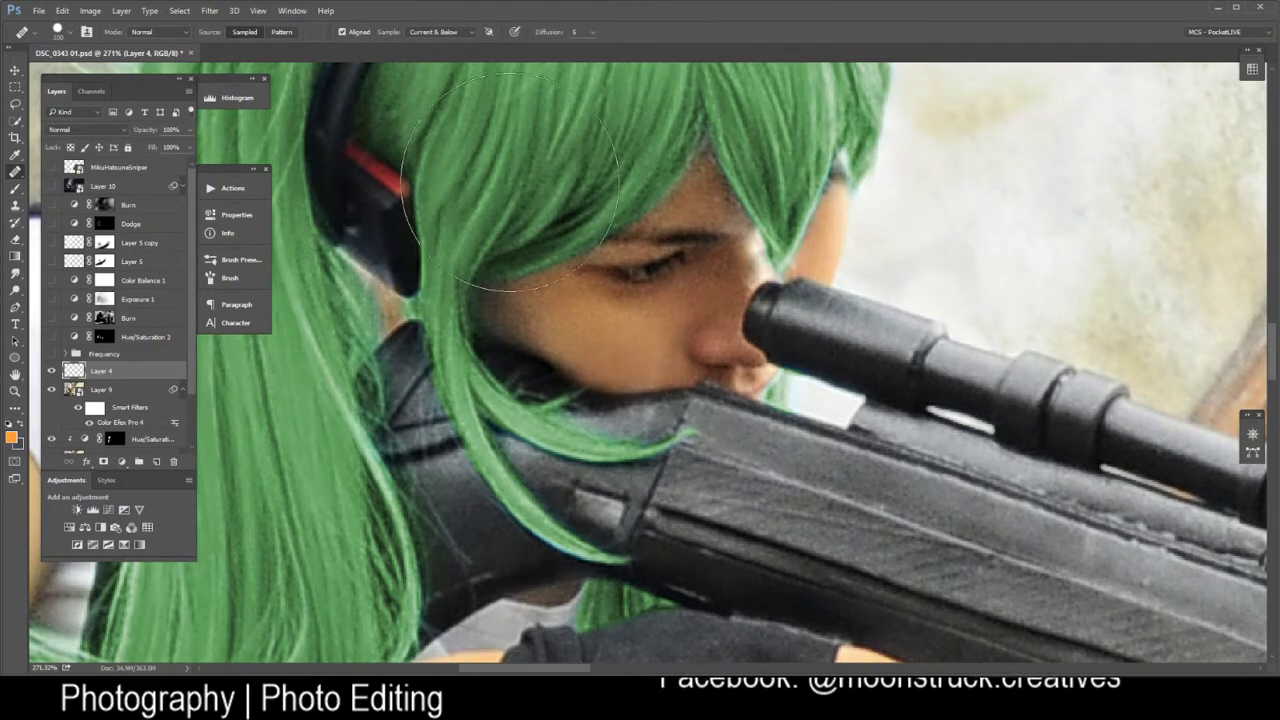
Switch the Healing Brush's sampling to Current Layer and back to Current & Below
click(440, 33)
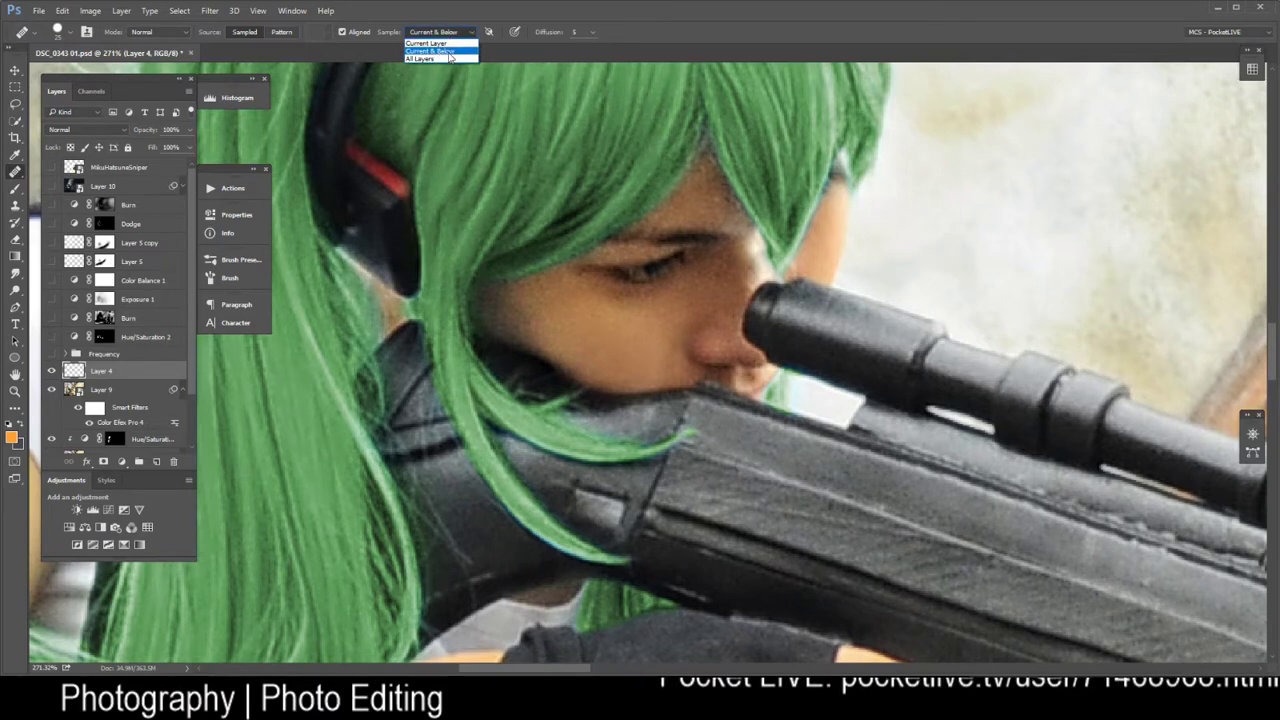
click(440, 58)
click(443, 36)
click(443, 34)
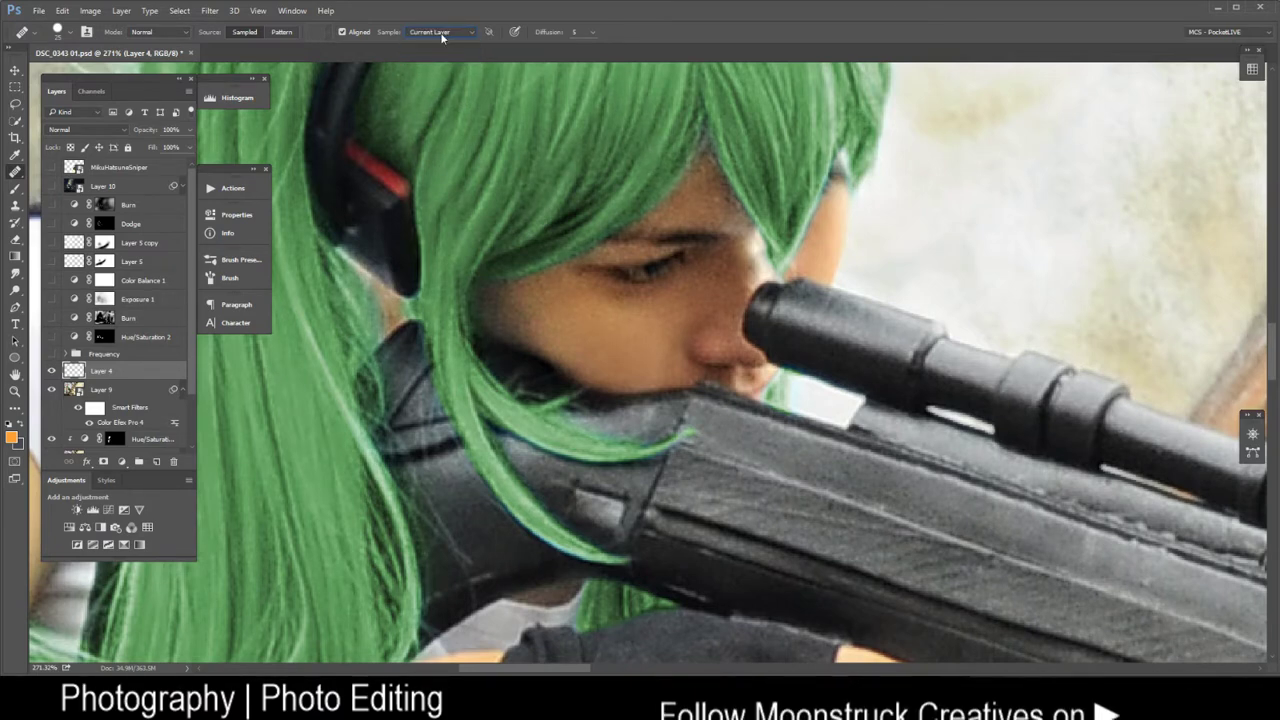
click(443, 34)
click(445, 55)
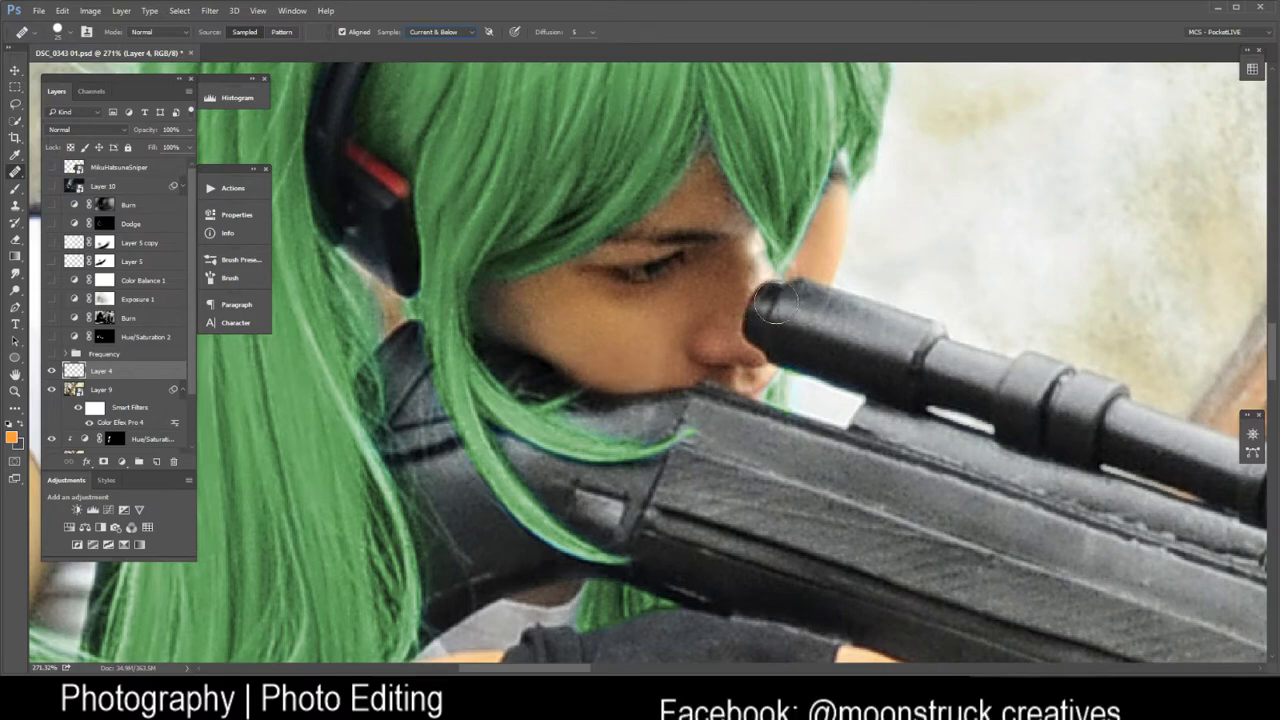
Show the Frequency group and frame the figure's head, arms and rifle close up
key(ctrl+minus)
key(ctrl+minus)
key(ctrl+minus)
key(ctrl+minus)
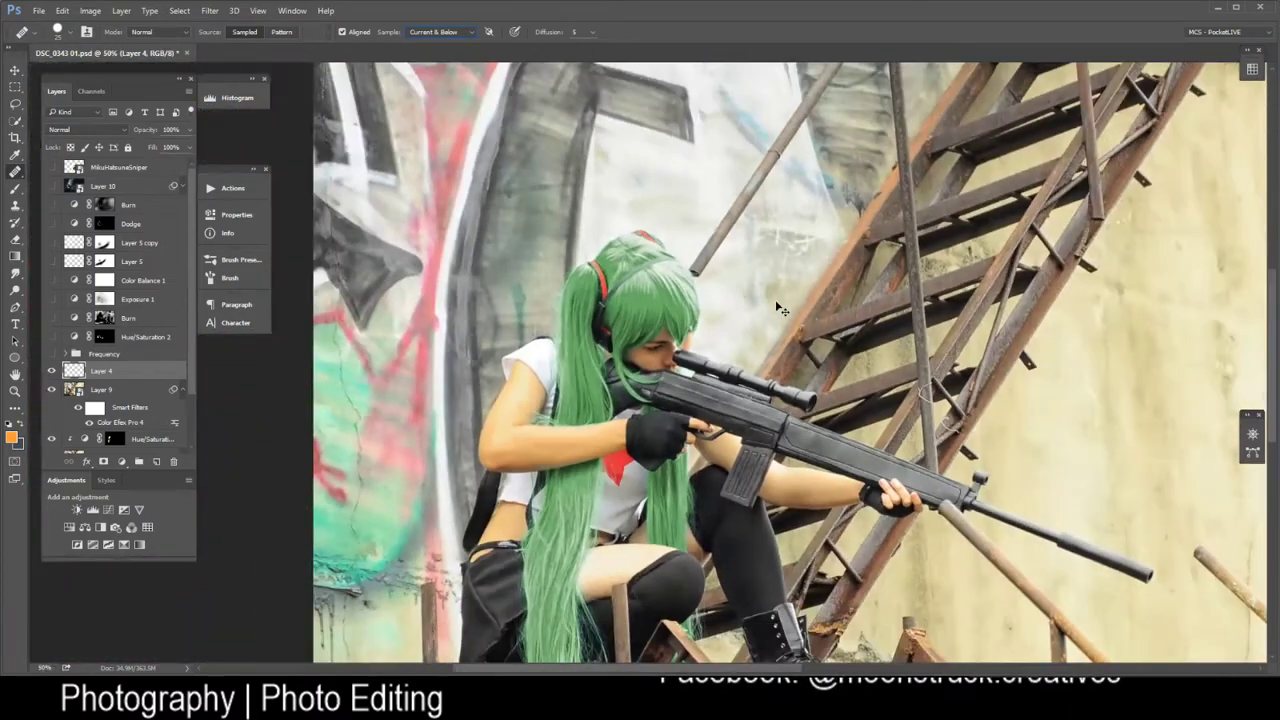
key(ctrl+minus)
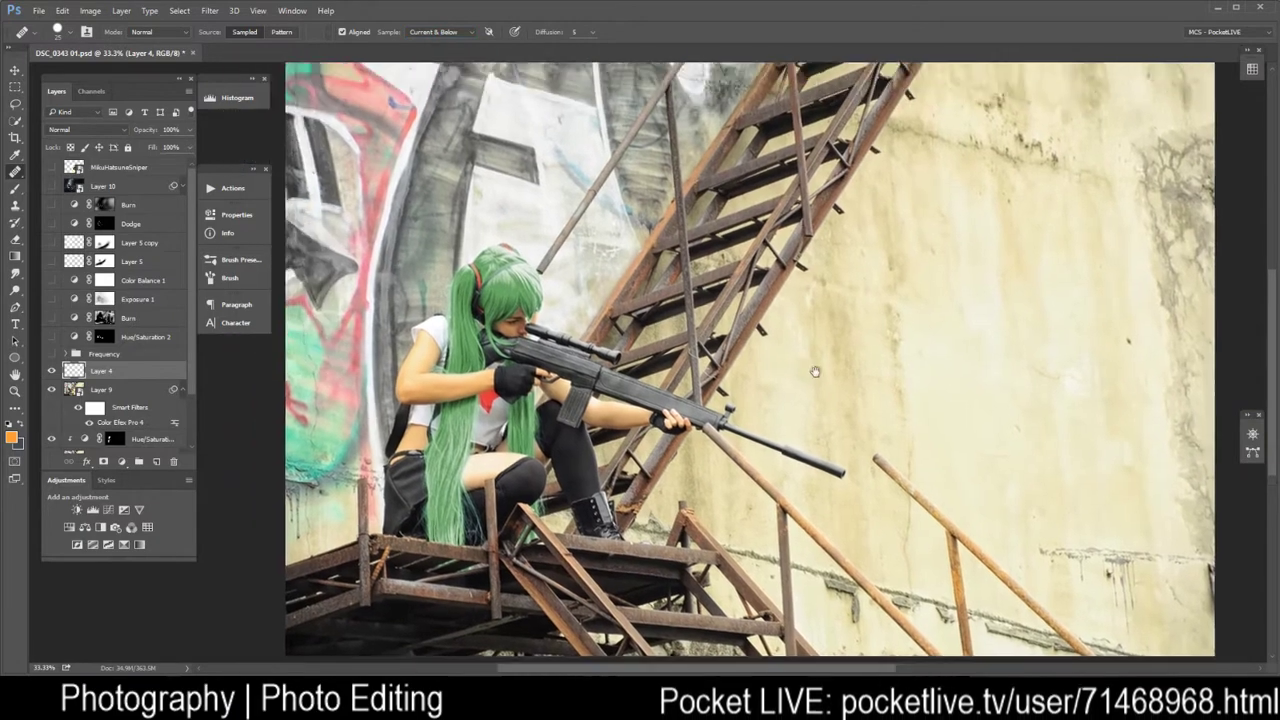
mouse_move(815, 372)
mouse_down()
mouse_move(863, 398)
mouse_move(867, 424)
mouse_move(807, 346)
mouse_move(809, 384)
mouse_up()
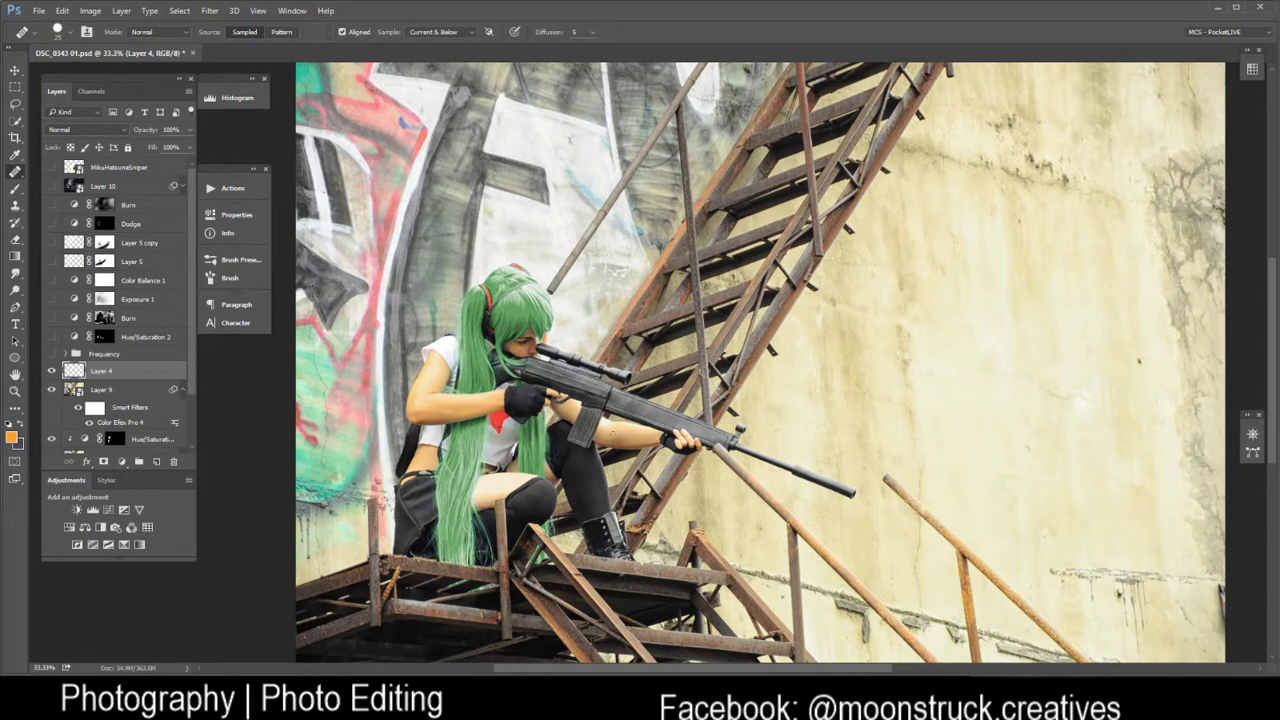
drag(590, 431, 680, 432)
drag(460, 443, 709, 366)
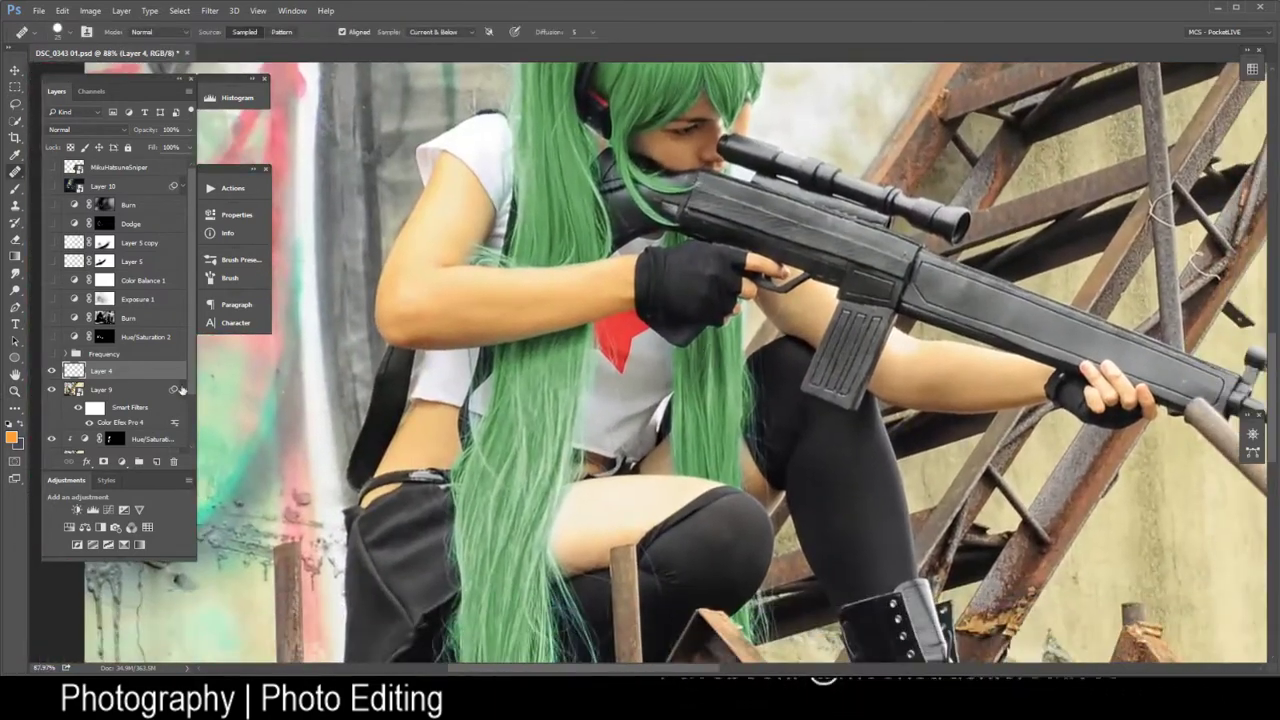
click(53, 355)
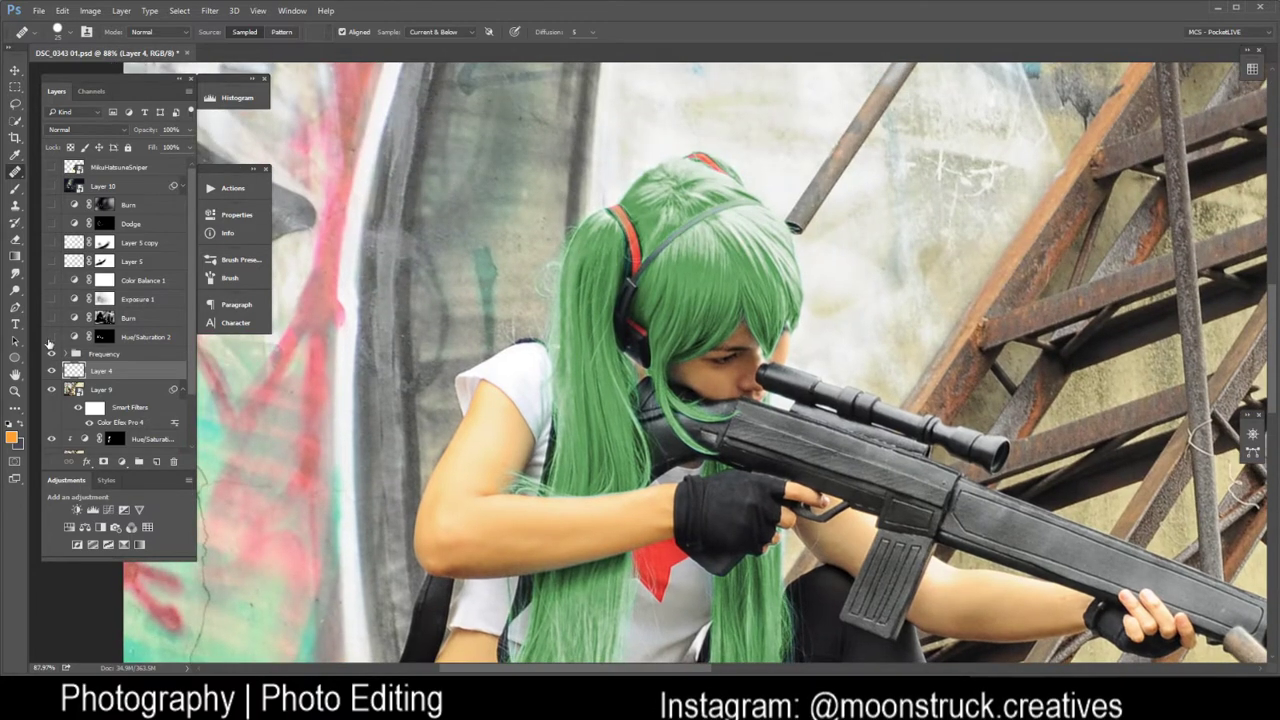
Compare the skin tones with and without the Hue/Saturation 2 adjustment, leaving it hidden
click(52, 338)
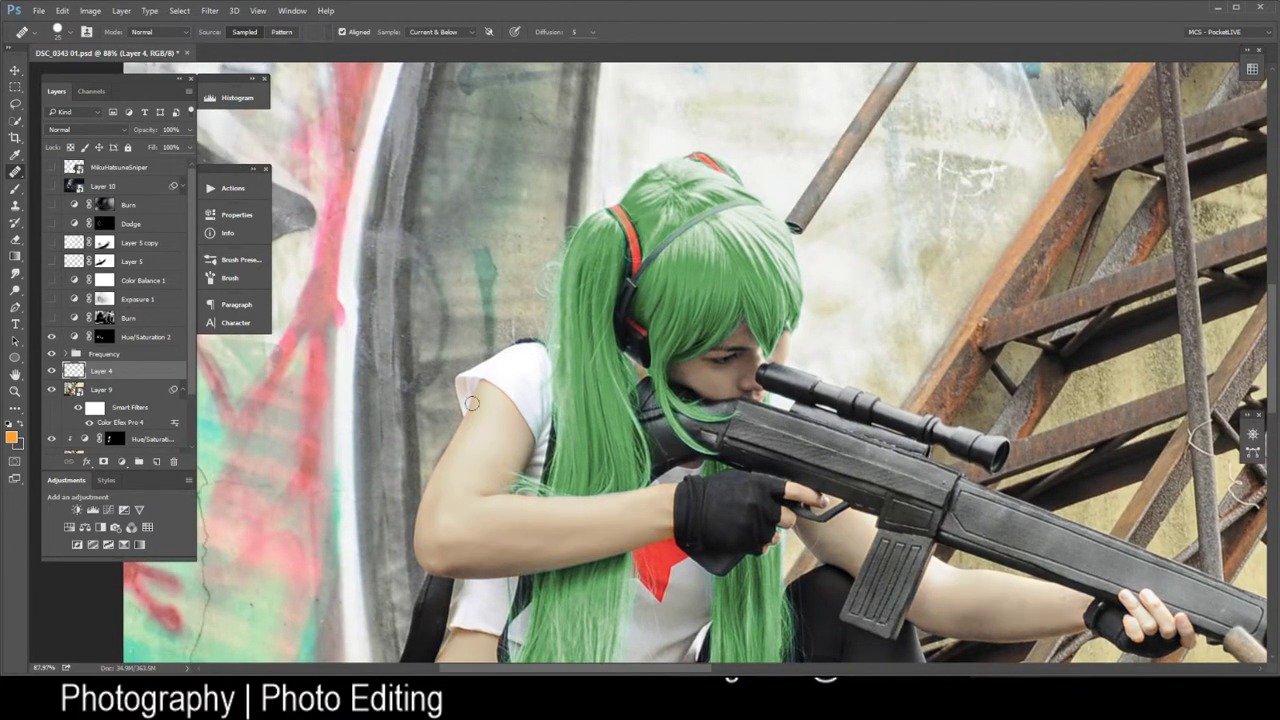
drag(765, 538, 743, 366)
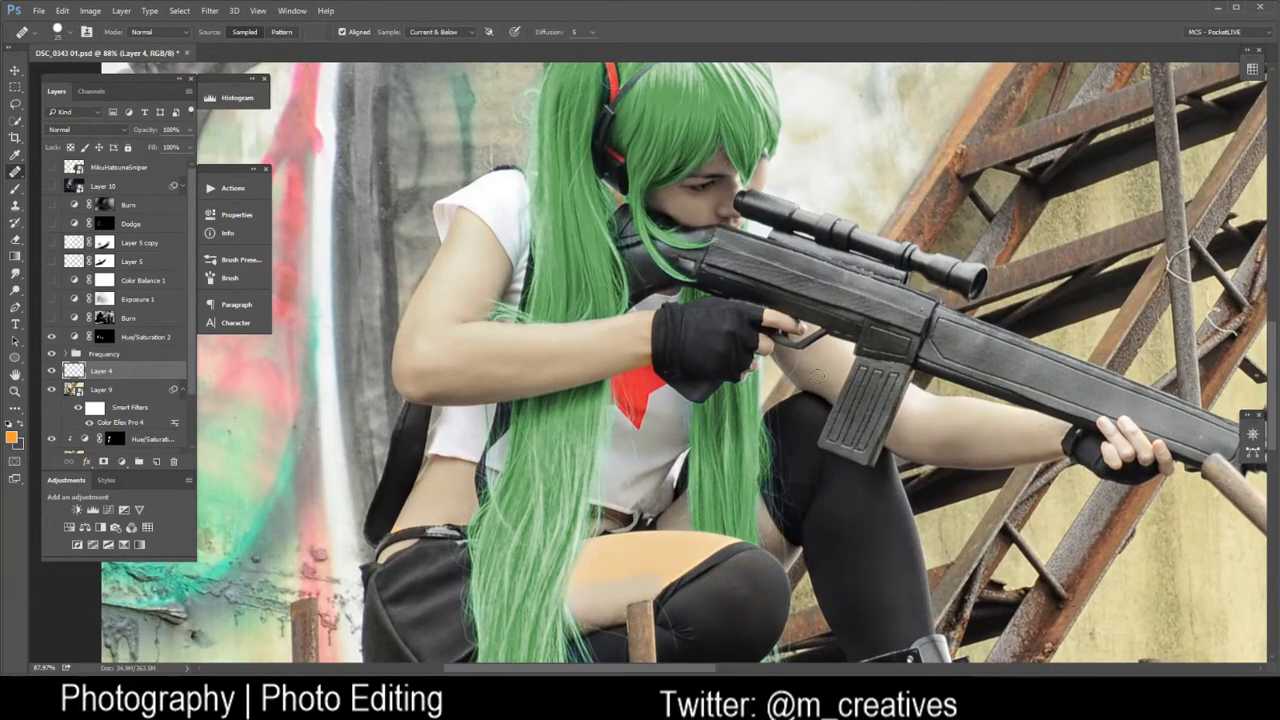
key(ctrl+minus)
key(ctrl+minus)
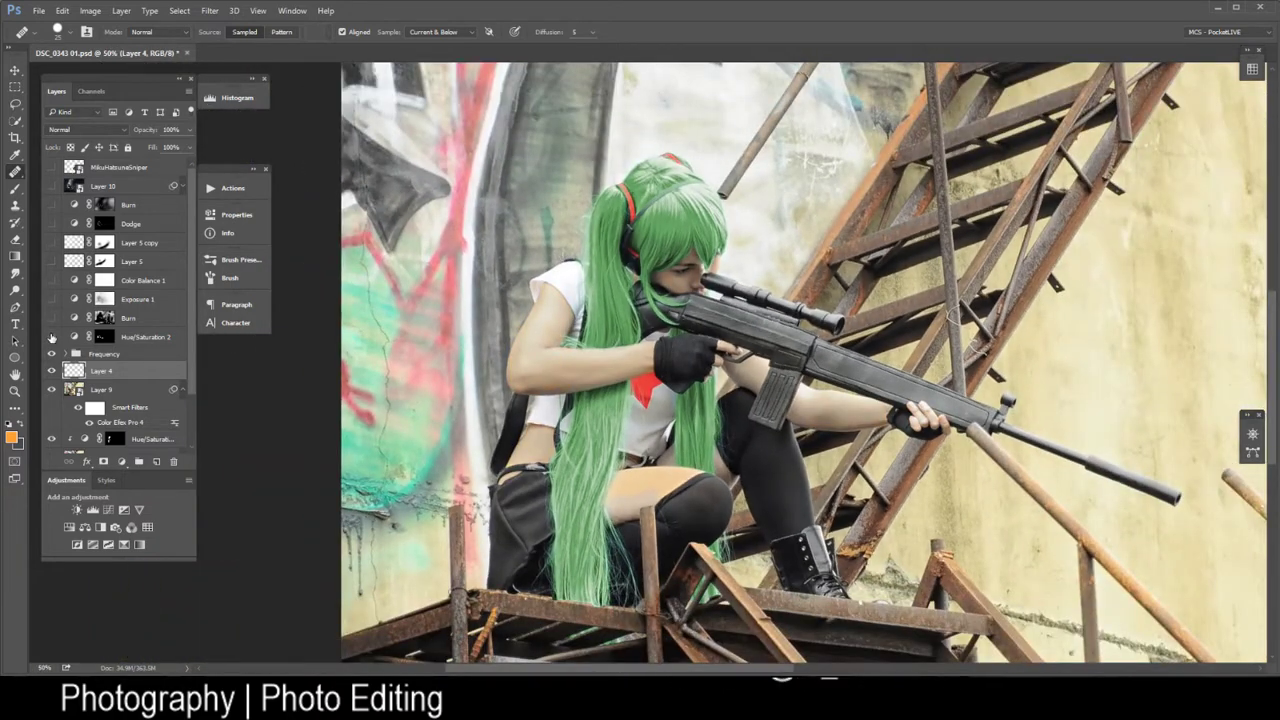
click(52, 338)
click(52, 338)
click(52, 338)
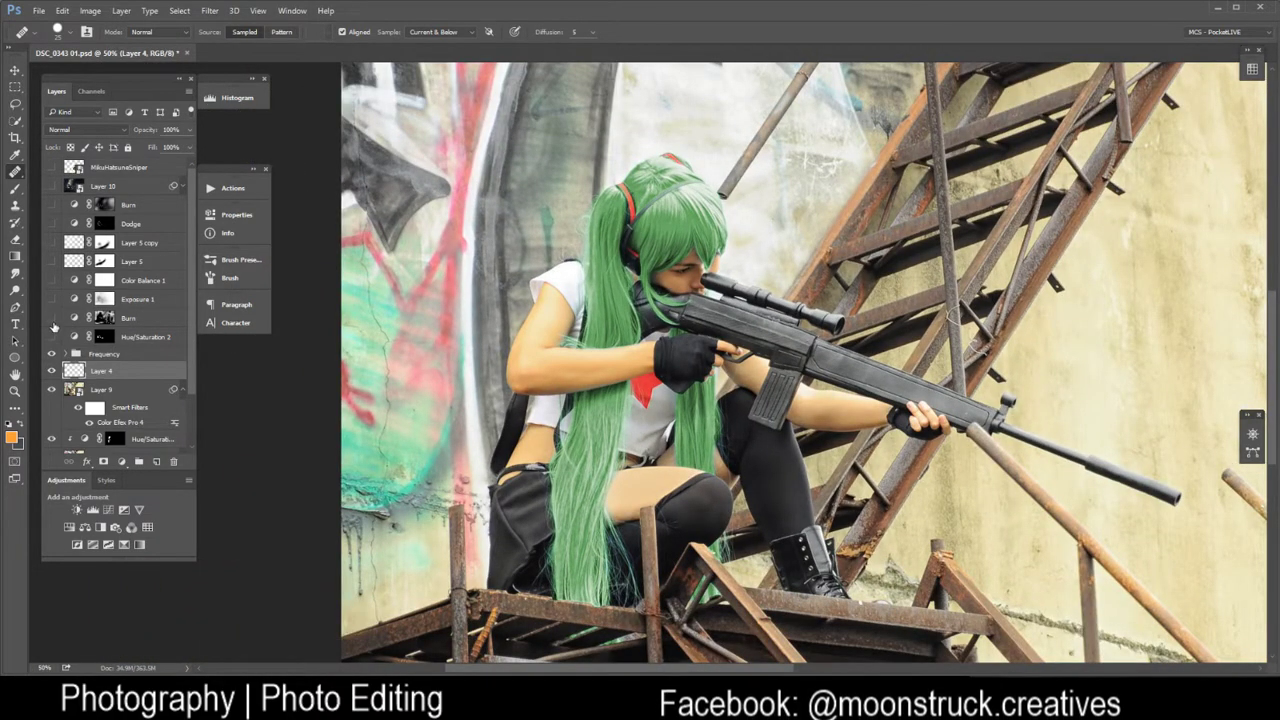
Compare the whole image with and without the lower Burn adjustment, leaving that adjustment shown
click(51, 320)
click(50, 321)
click(51, 318)
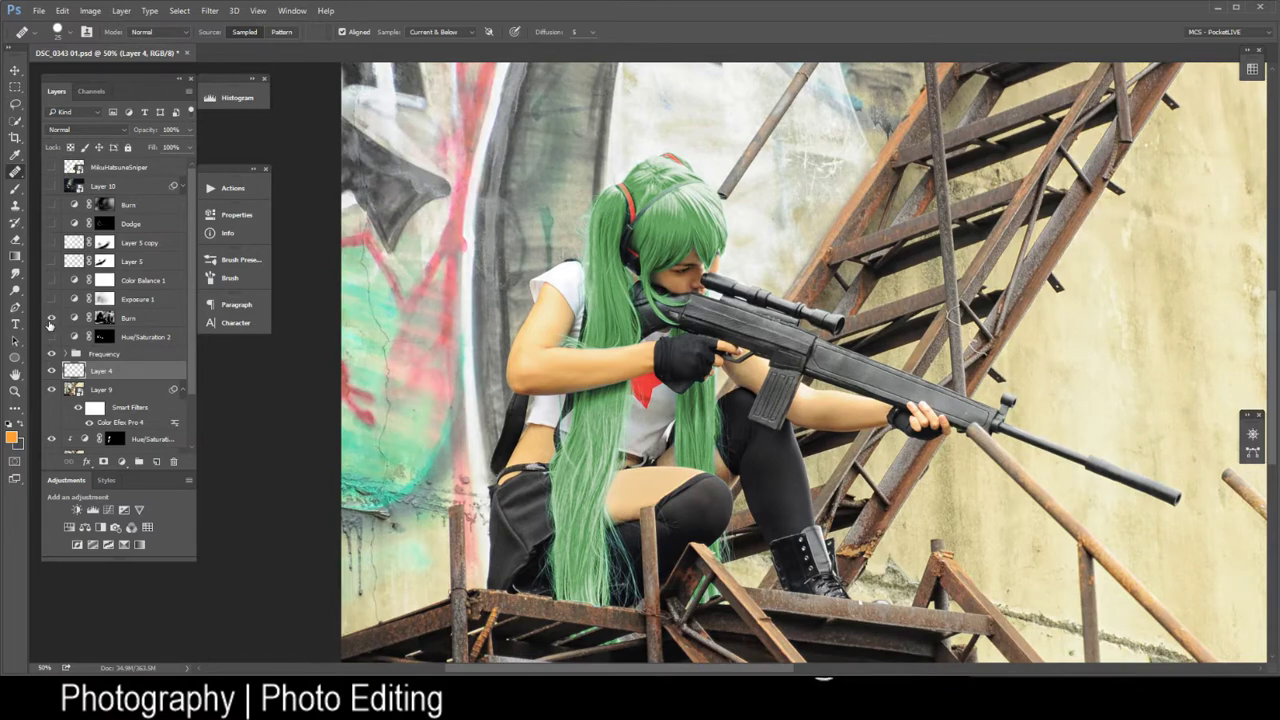
key(ctrl+minus)
key(ctrl+minus)
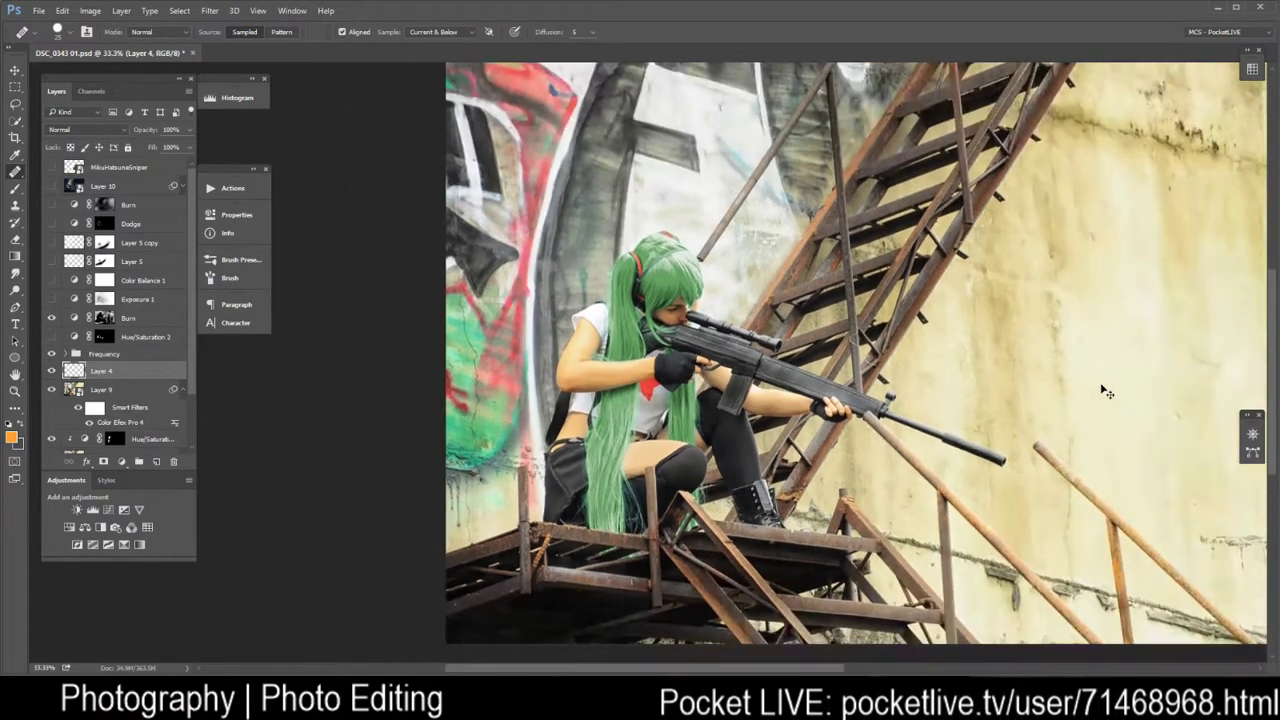
click(51, 319)
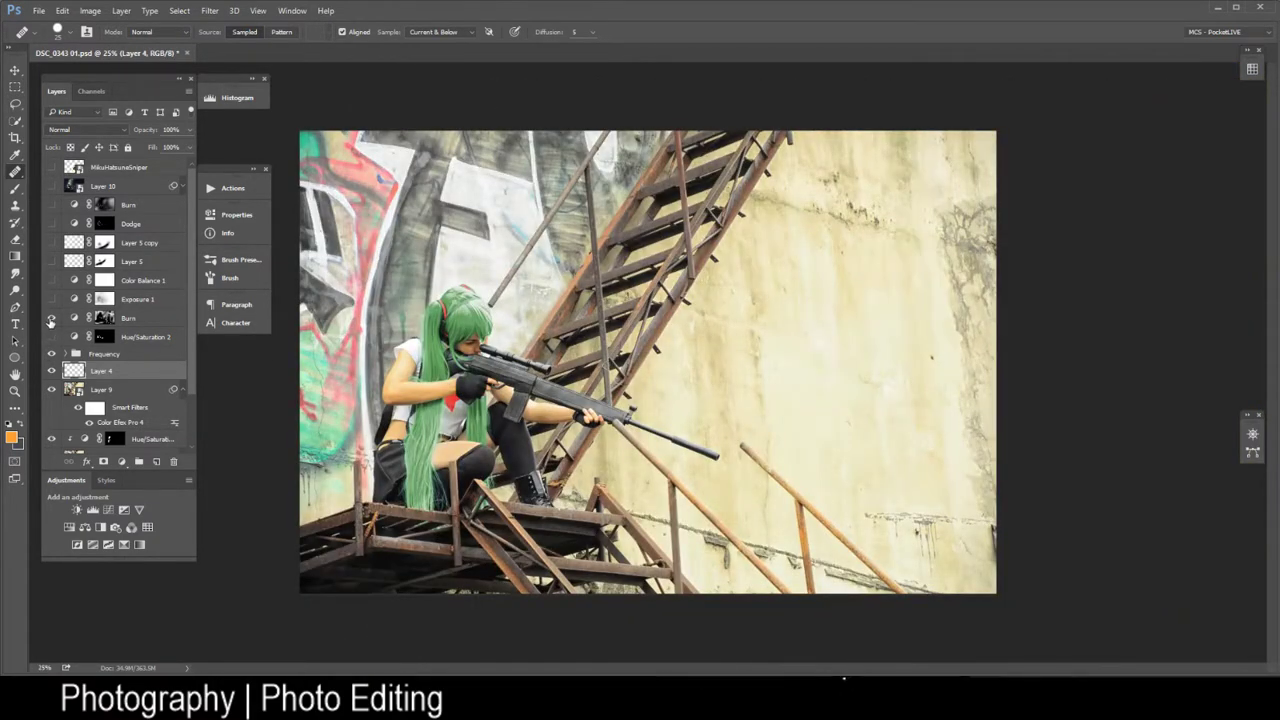
click(51, 319)
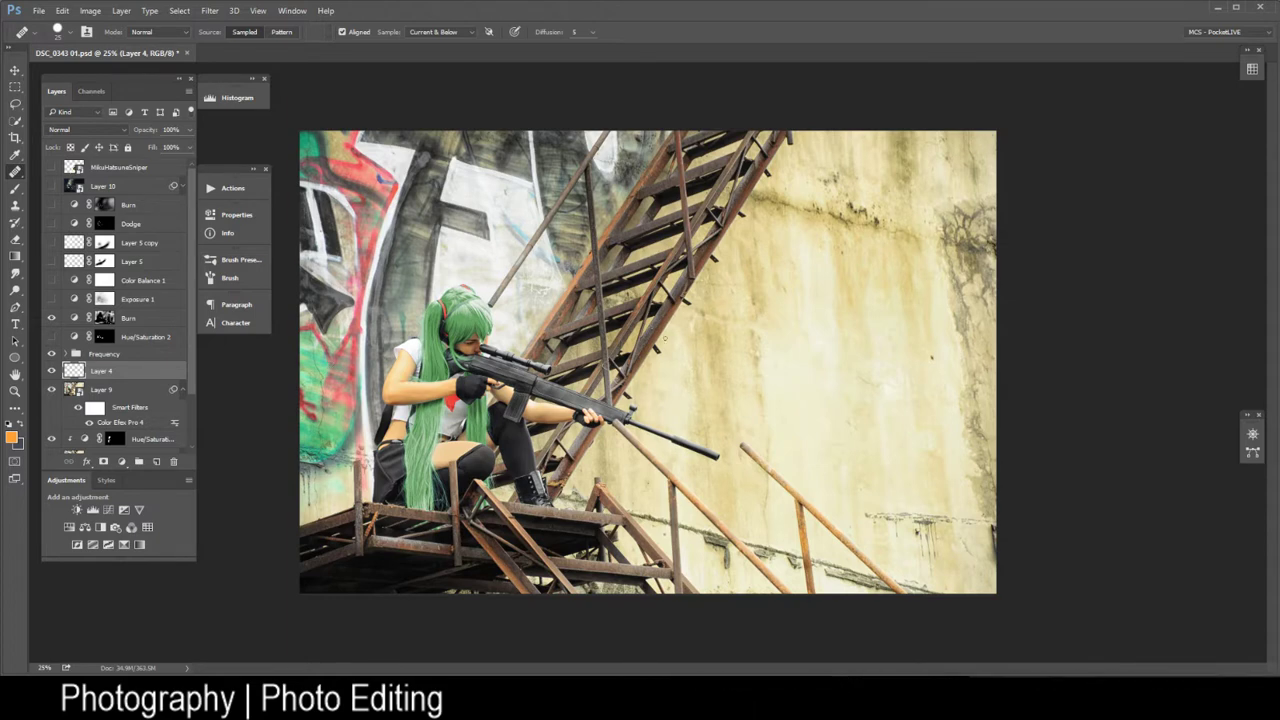
Examine the burned graffiti, stairs and platform at 50%, and show the Exposure 1 adjustment
key(h)
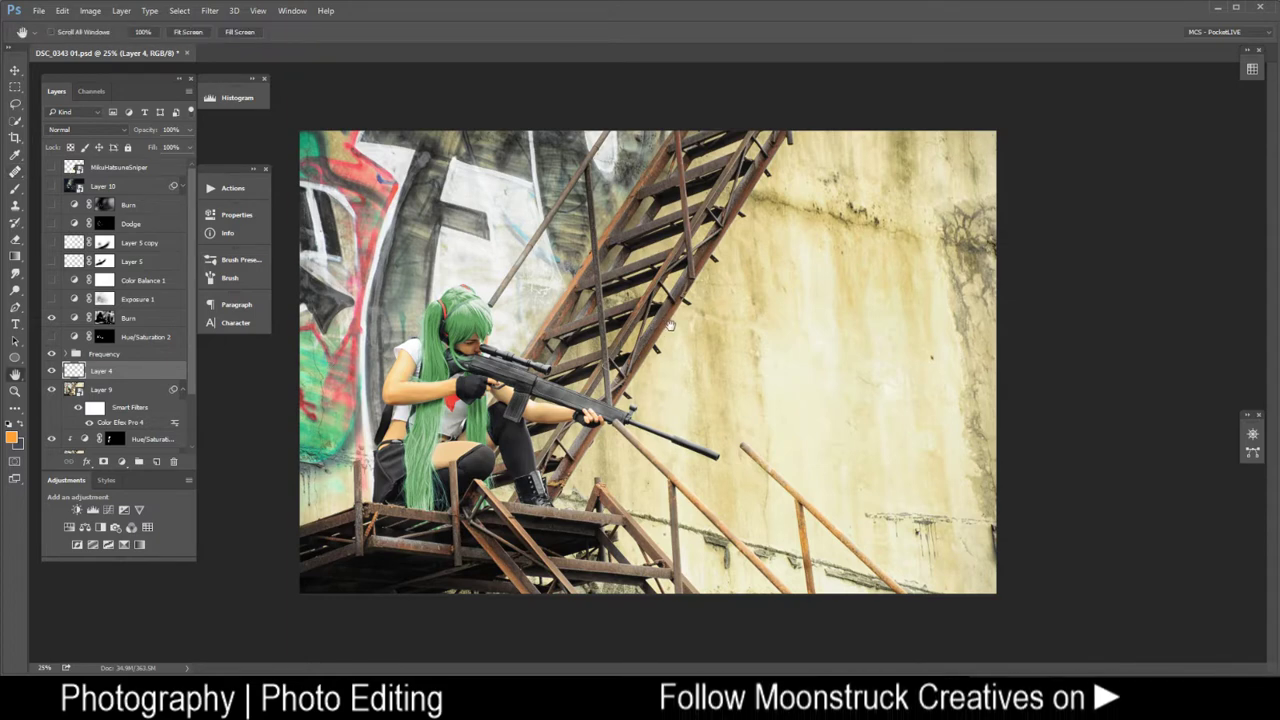
ctrl+click(670, 325)
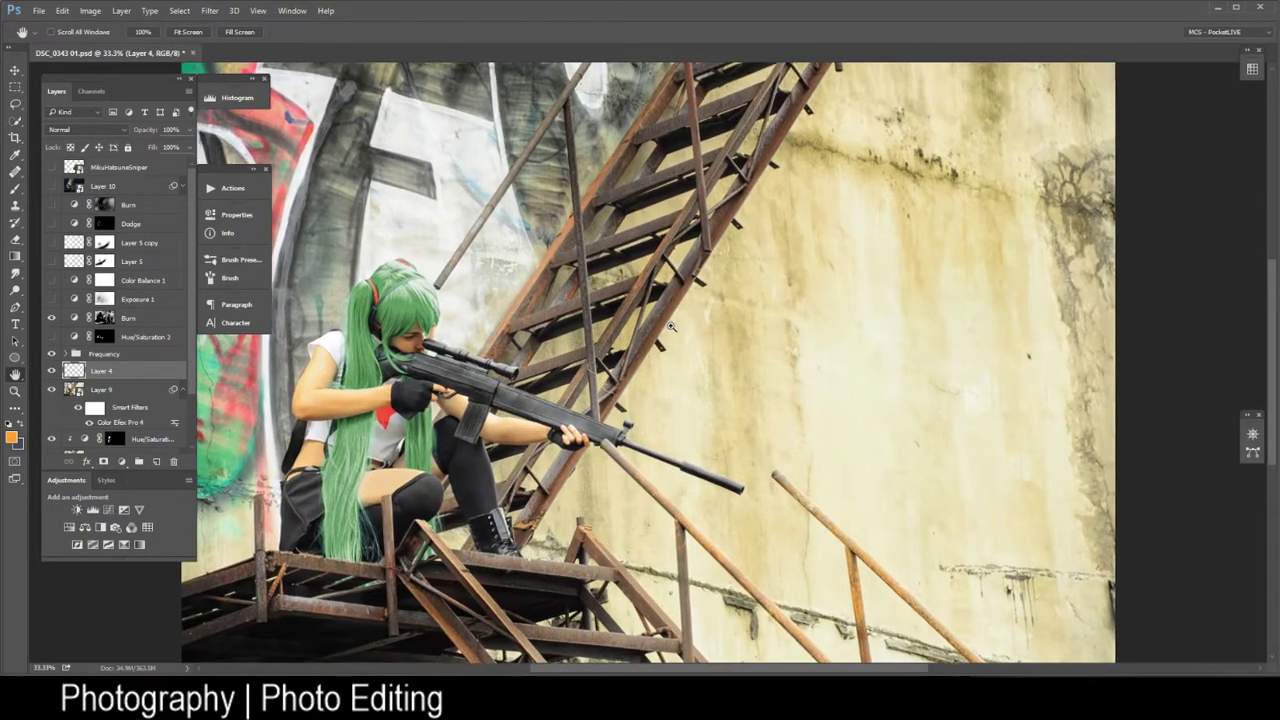
ctrl+click(670, 325)
drag(573, 338, 845, 252)
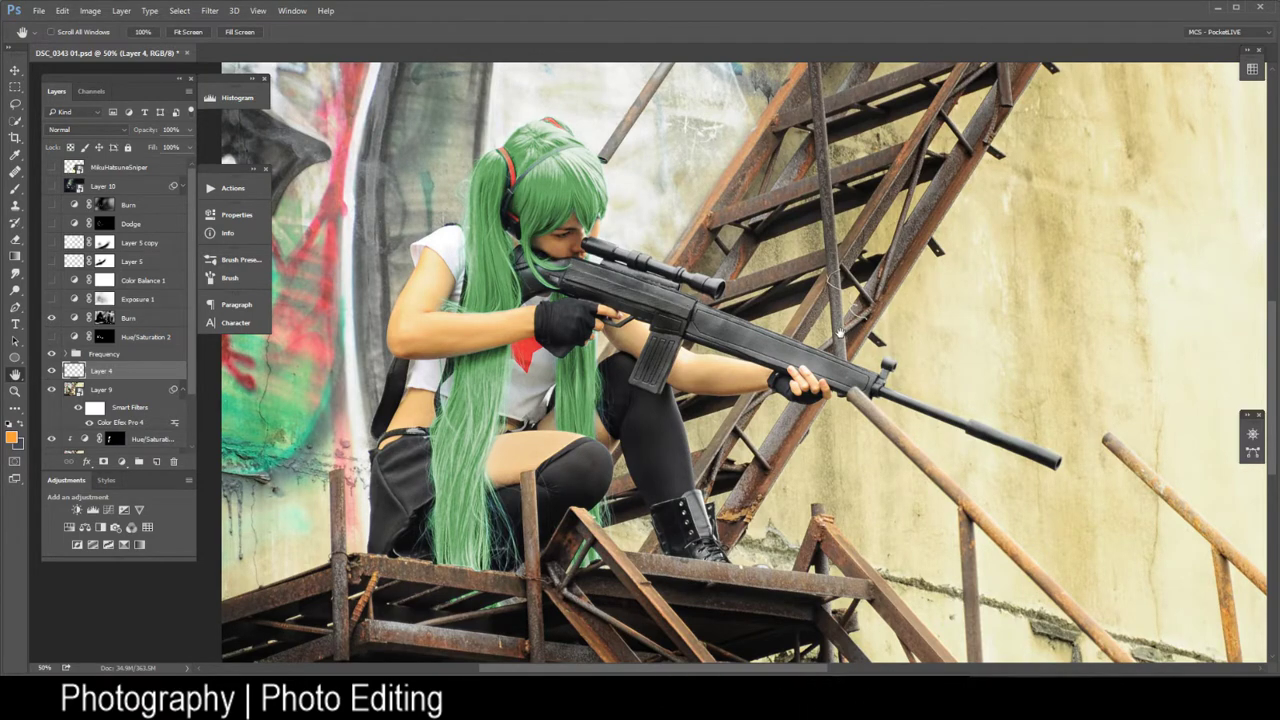
drag(838, 335, 848, 600)
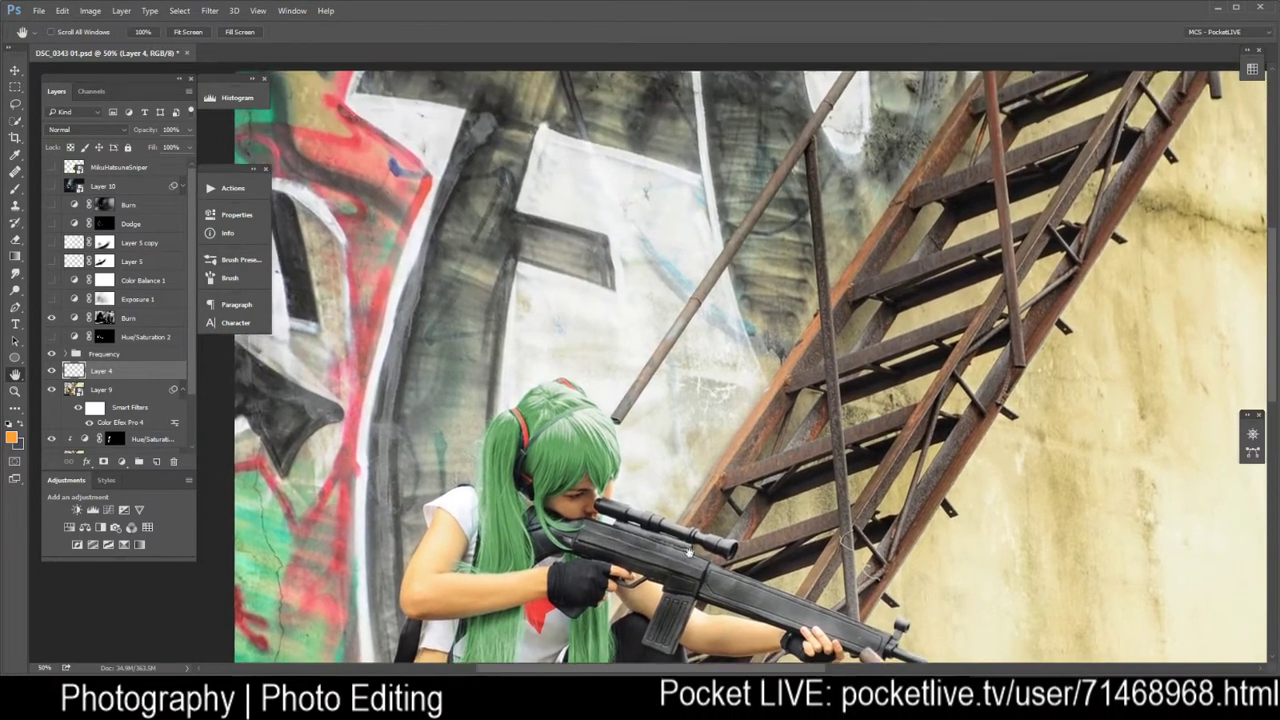
drag(689, 549, 687, 273)
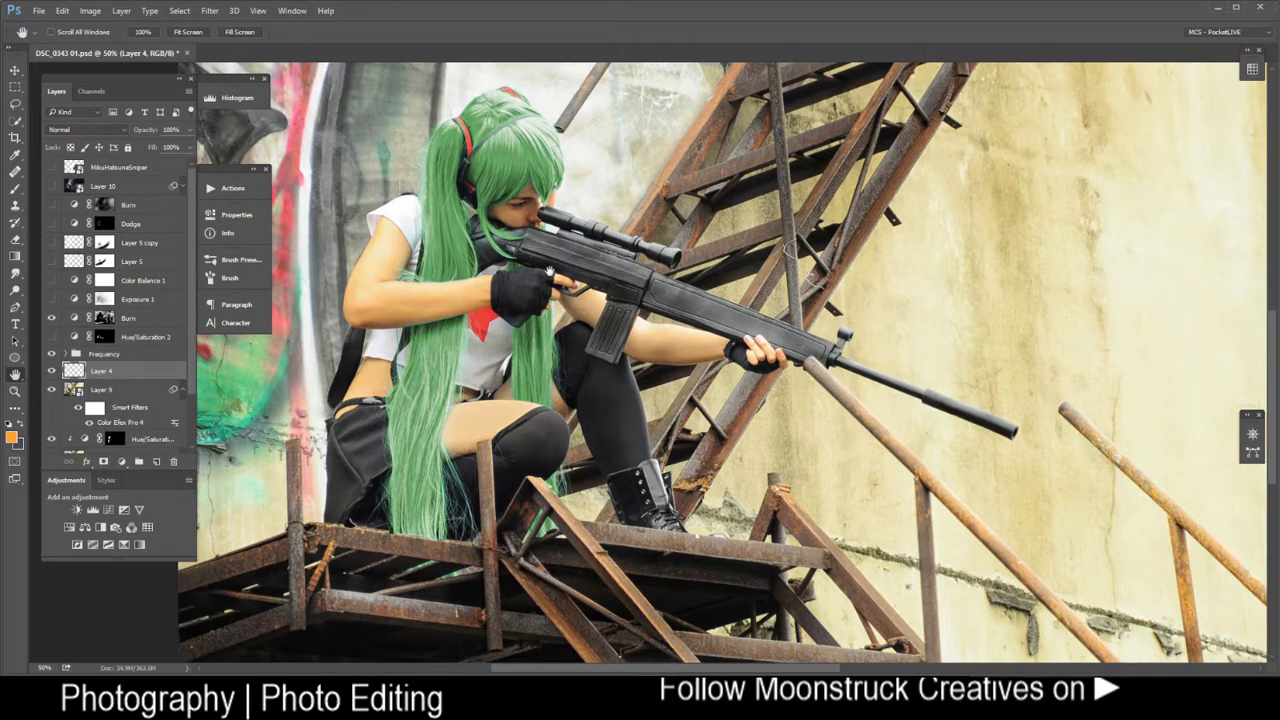
click(52, 299)
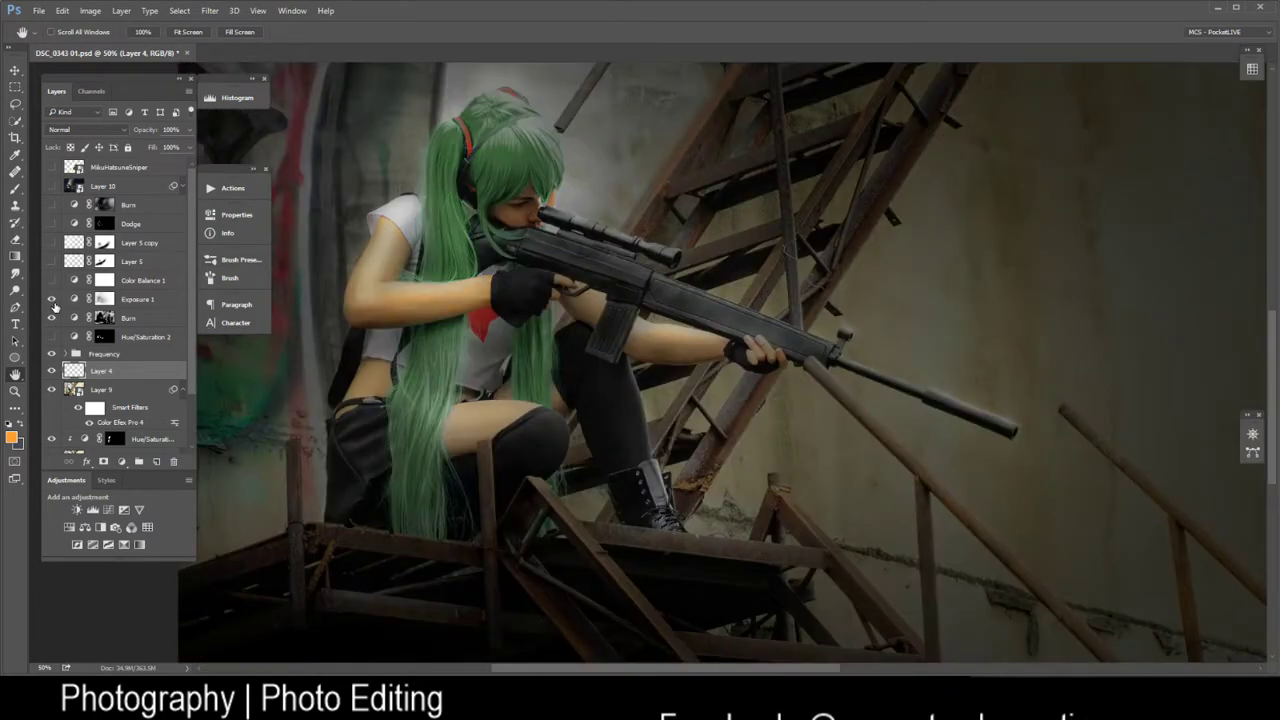
Compare the image with and without the Exposure 1 adjustment while showing Color Balance 1
click(52, 299)
click(52, 281)
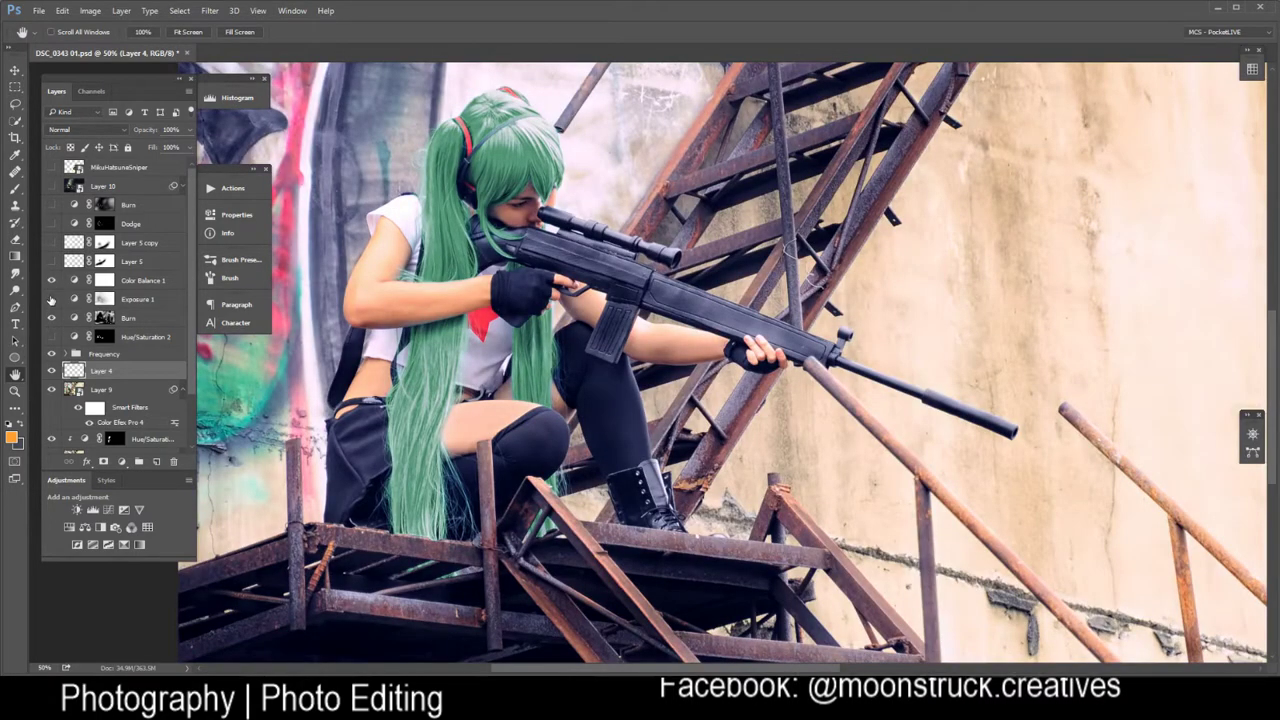
click(52, 281)
click(52, 299)
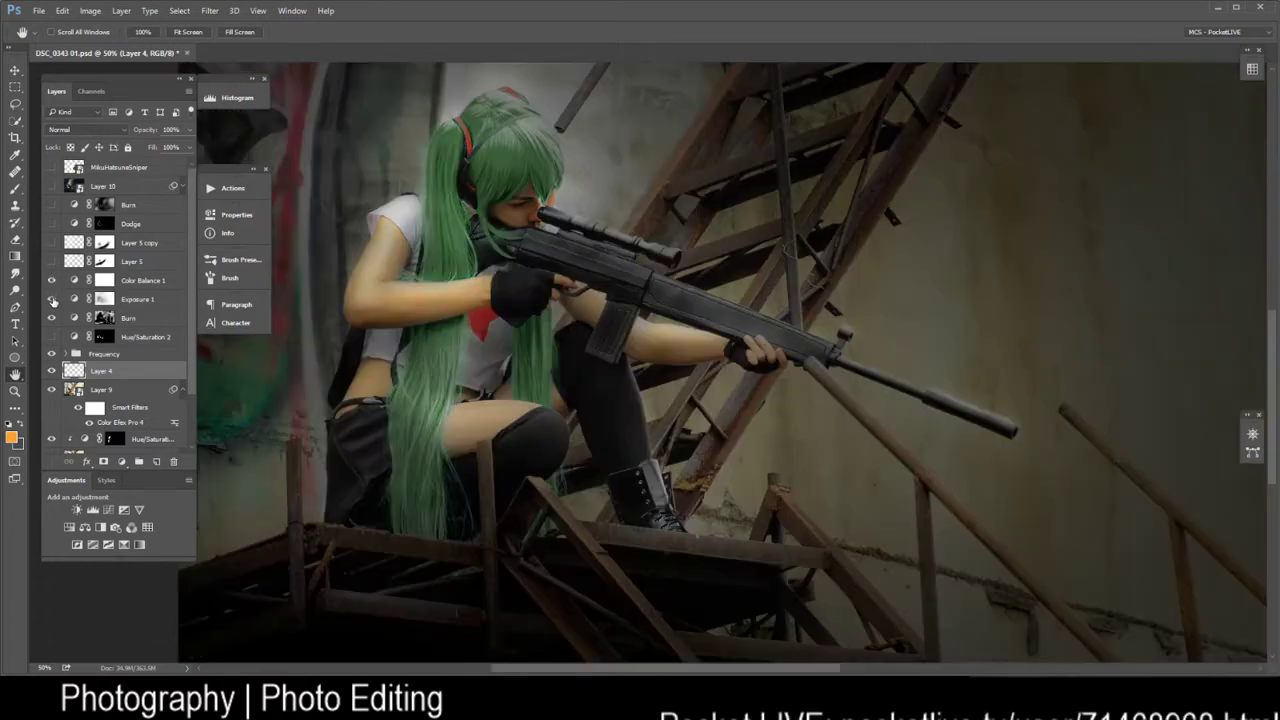
Show only Layer 10 and examine the whole finished composite, switching that layer's visibility off and on
click(52, 299)
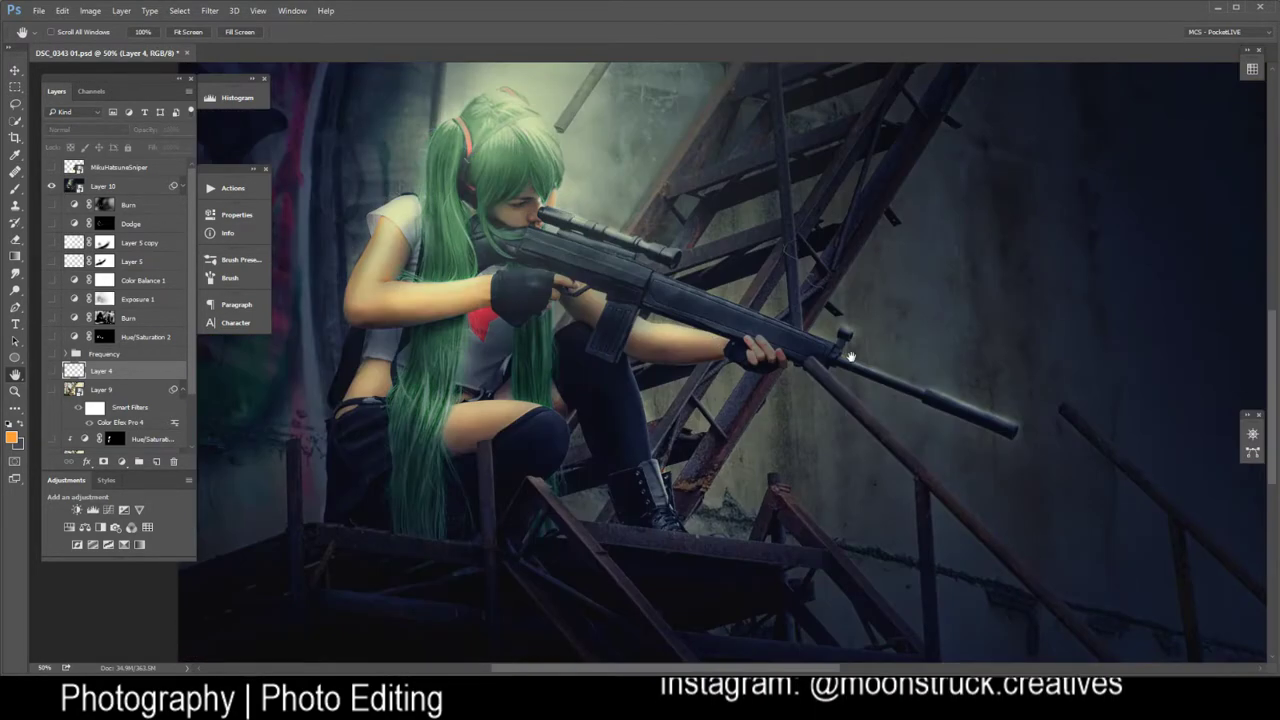
key(ctrl+minus)
key(ctrl+minus)
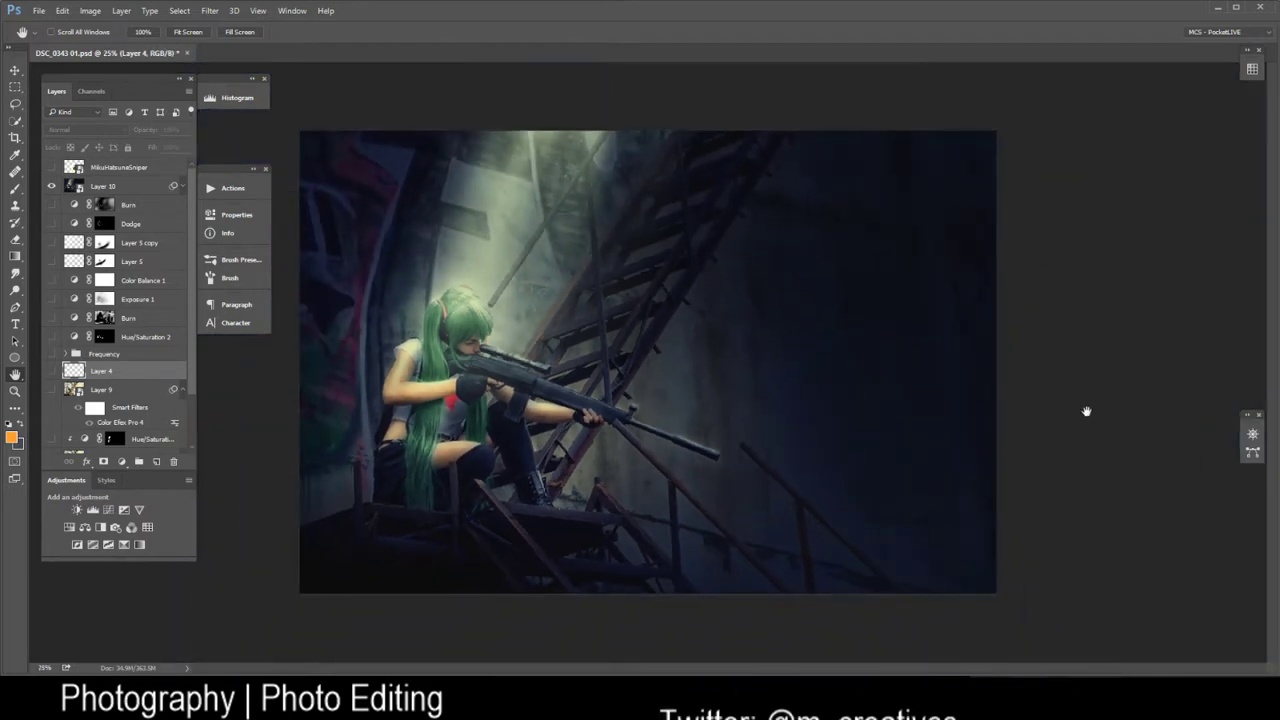
key(ctrl+plus)
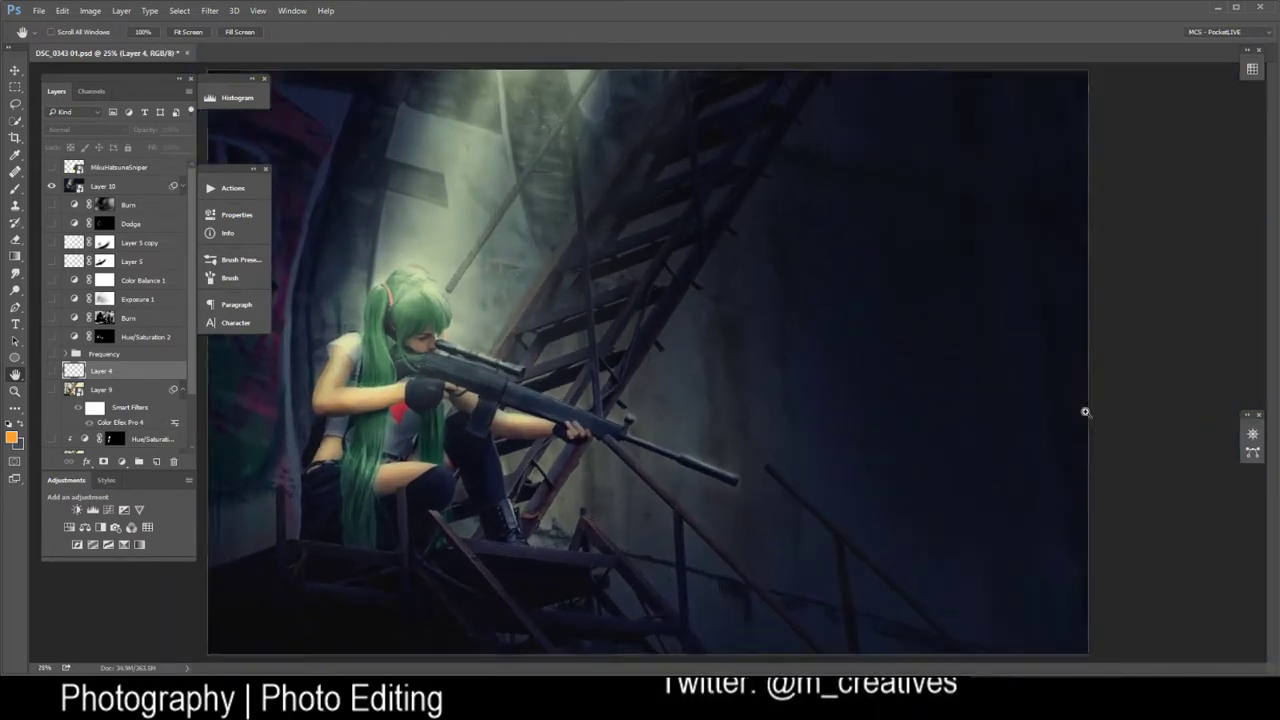
drag(900, 397, 935, 391)
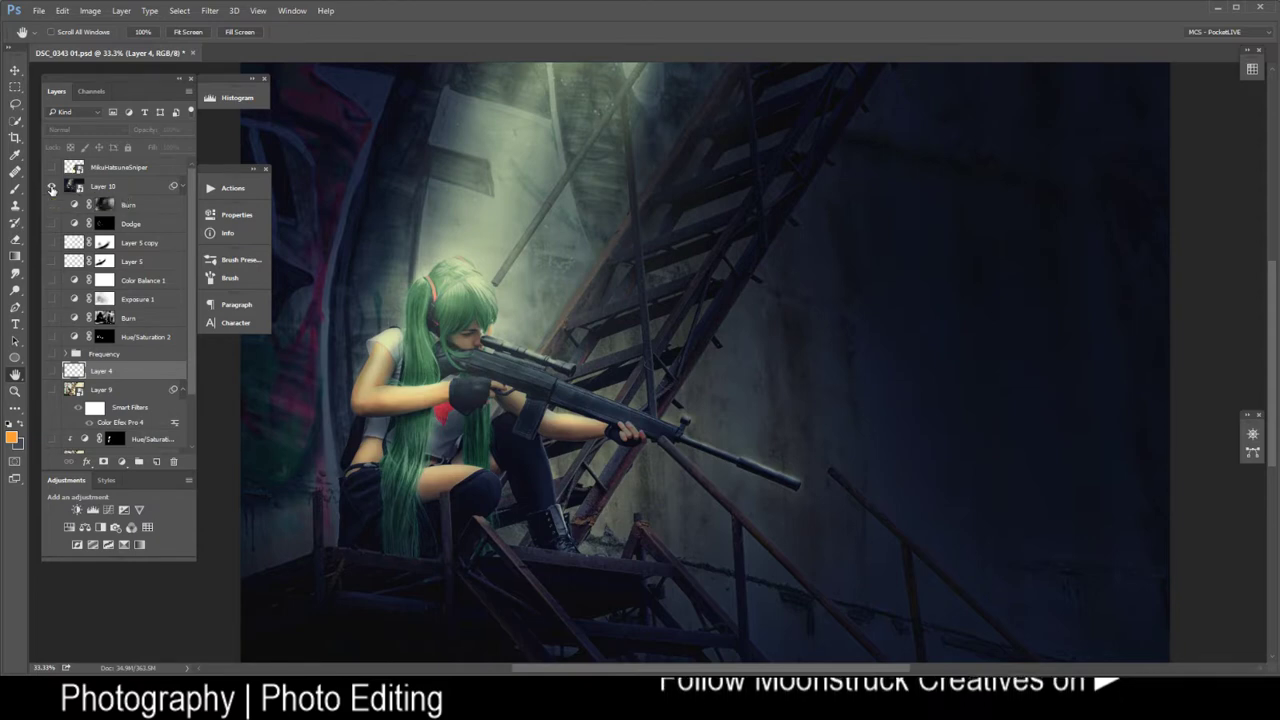
click(52, 188)
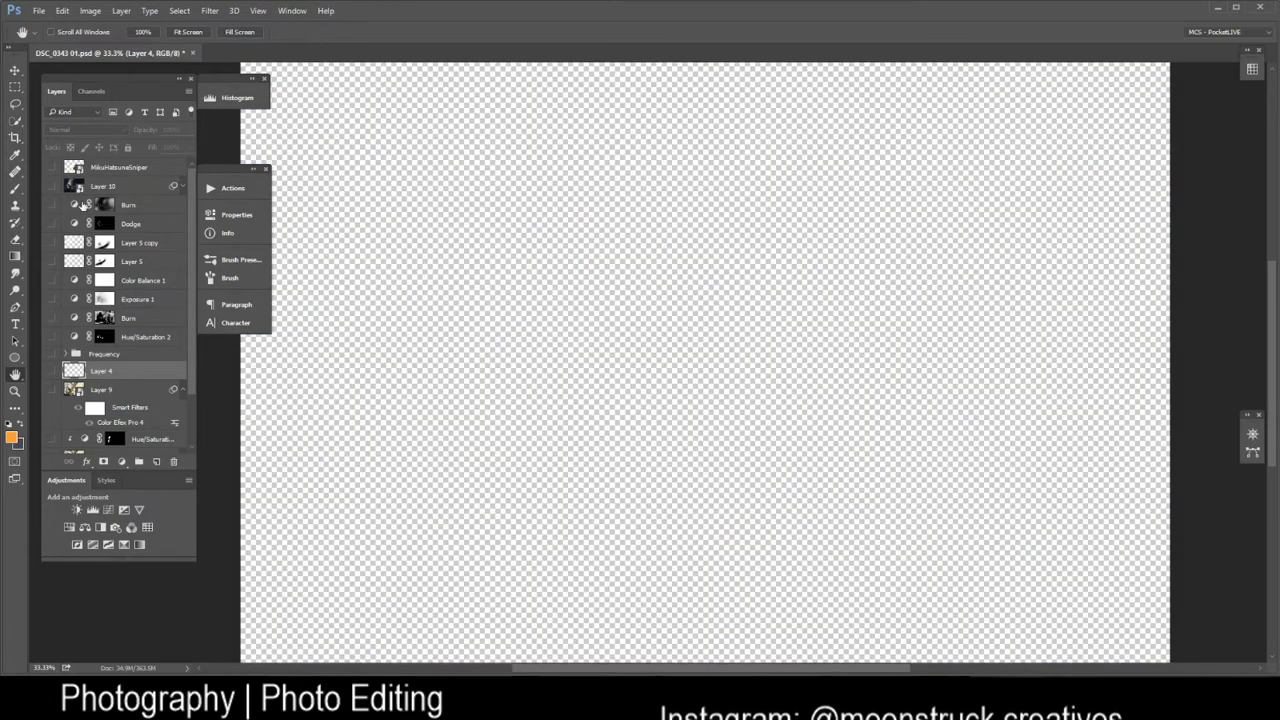
click(53, 190)
click(53, 188)
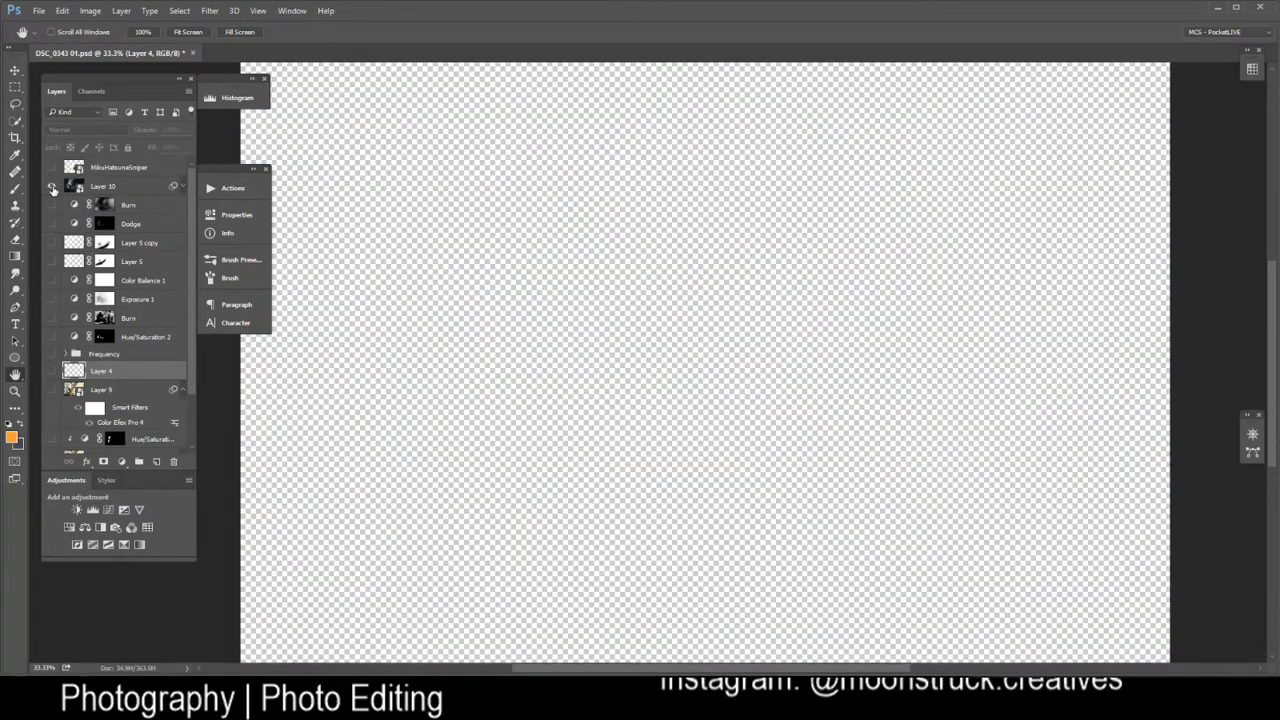
click(53, 188)
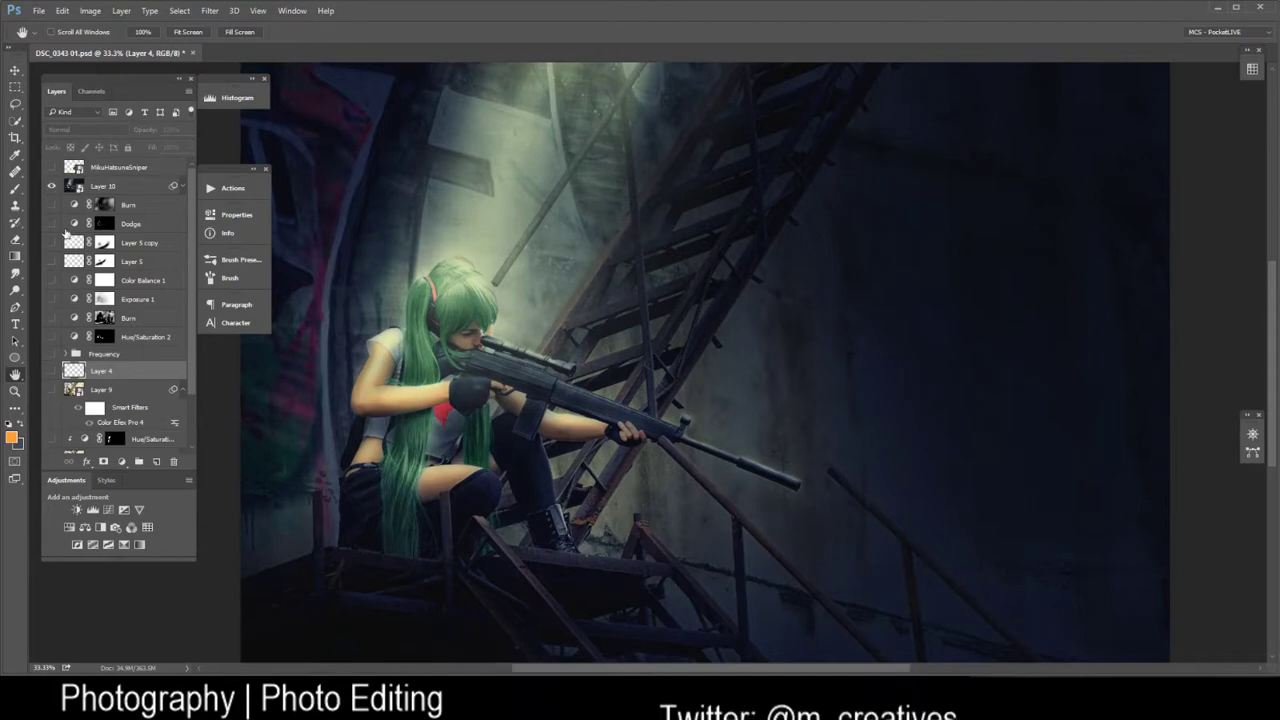
Hide Layer 10, then show the layers from Background up through the Frequency group plus the lower Burn adjustment
scroll(62, 230, down, 2)
scroll(53, 221, up, 2)
click(52, 188)
scroll(86, 375, down, 2)
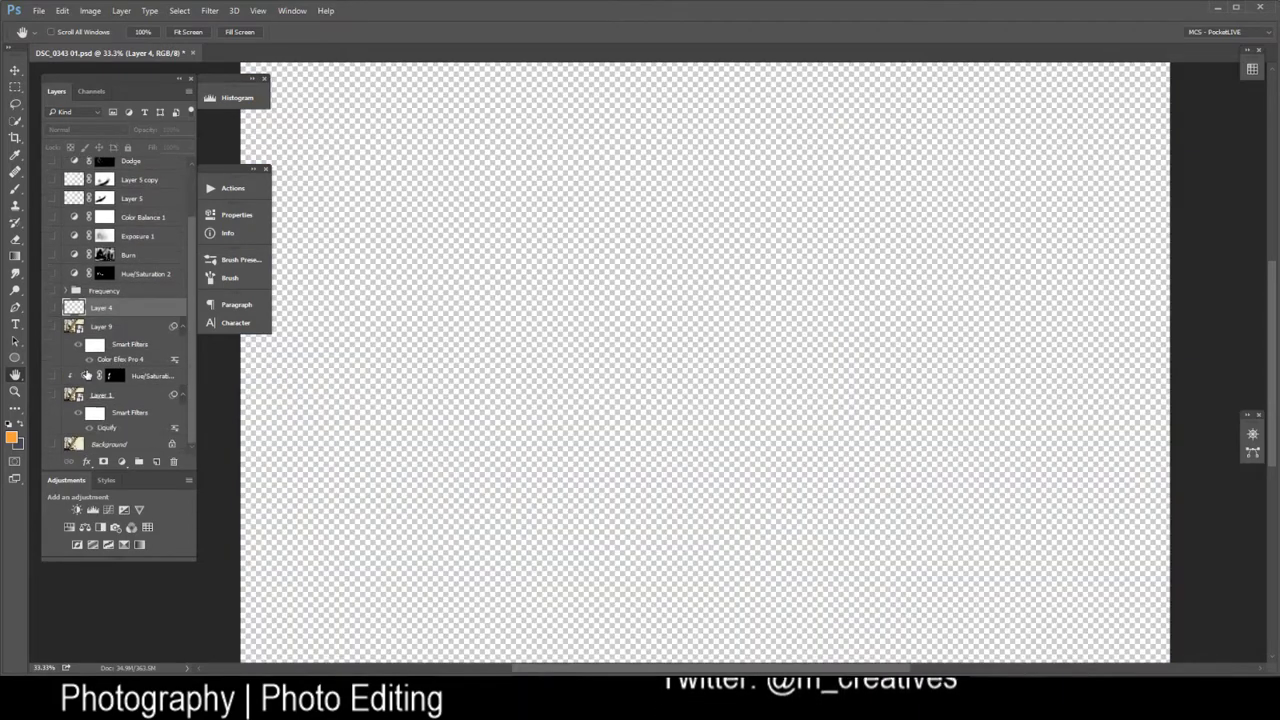
drag(52, 444, 48, 301)
click(52, 290)
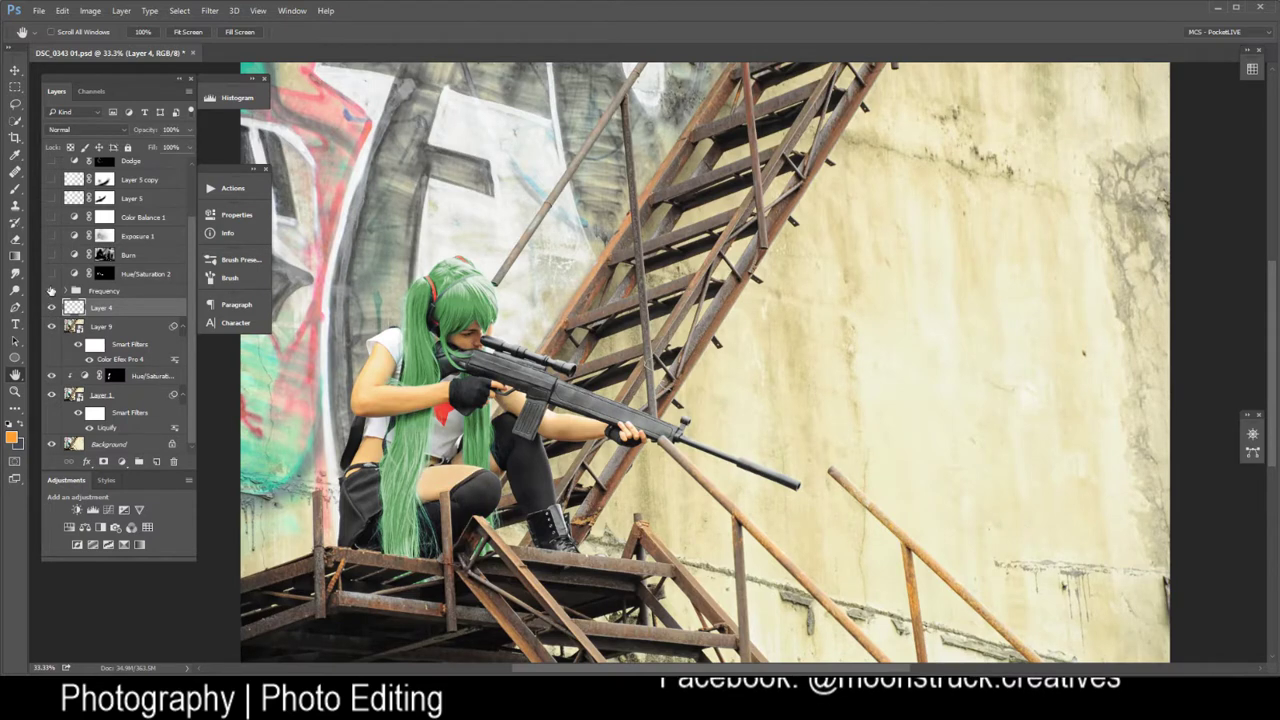
click(52, 273)
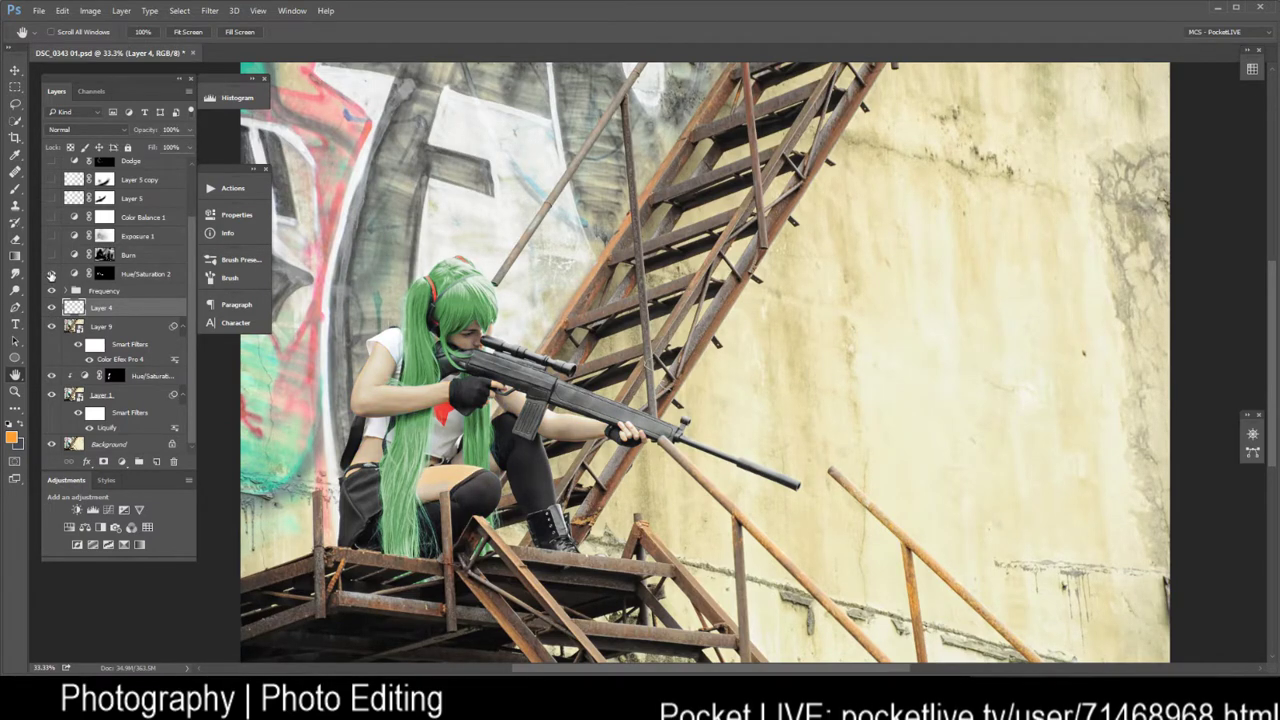
click(52, 254)
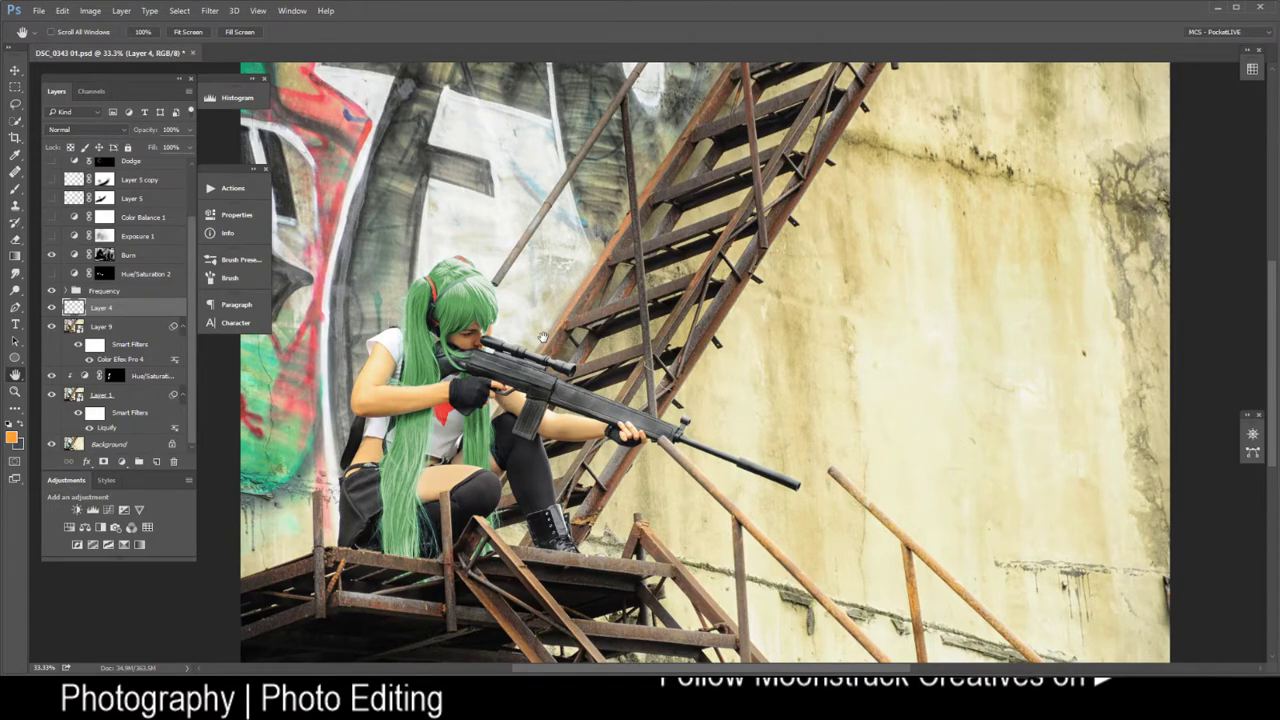
Hide the lower Burn adjustment and add a Curves adjustment above it with the RGB midtones pulled darker
scroll(628, 348, up, 1)
drag(498, 340, 660, 309)
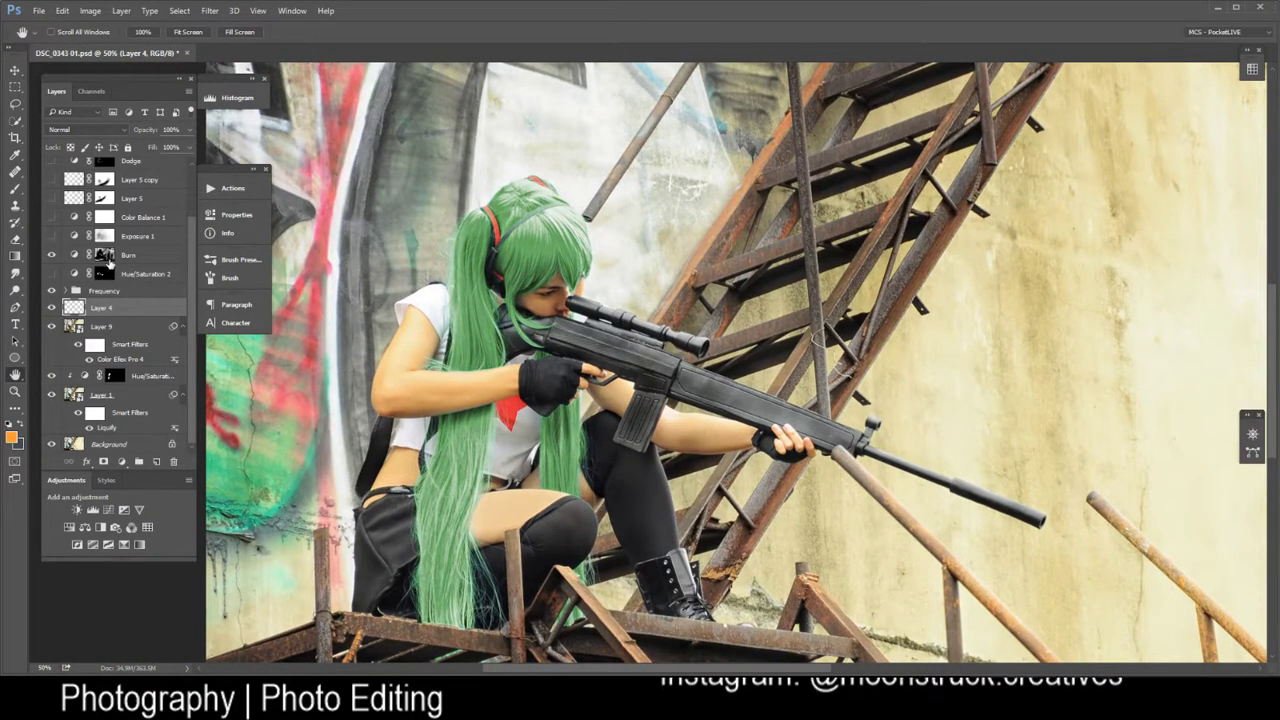
click(52, 255)
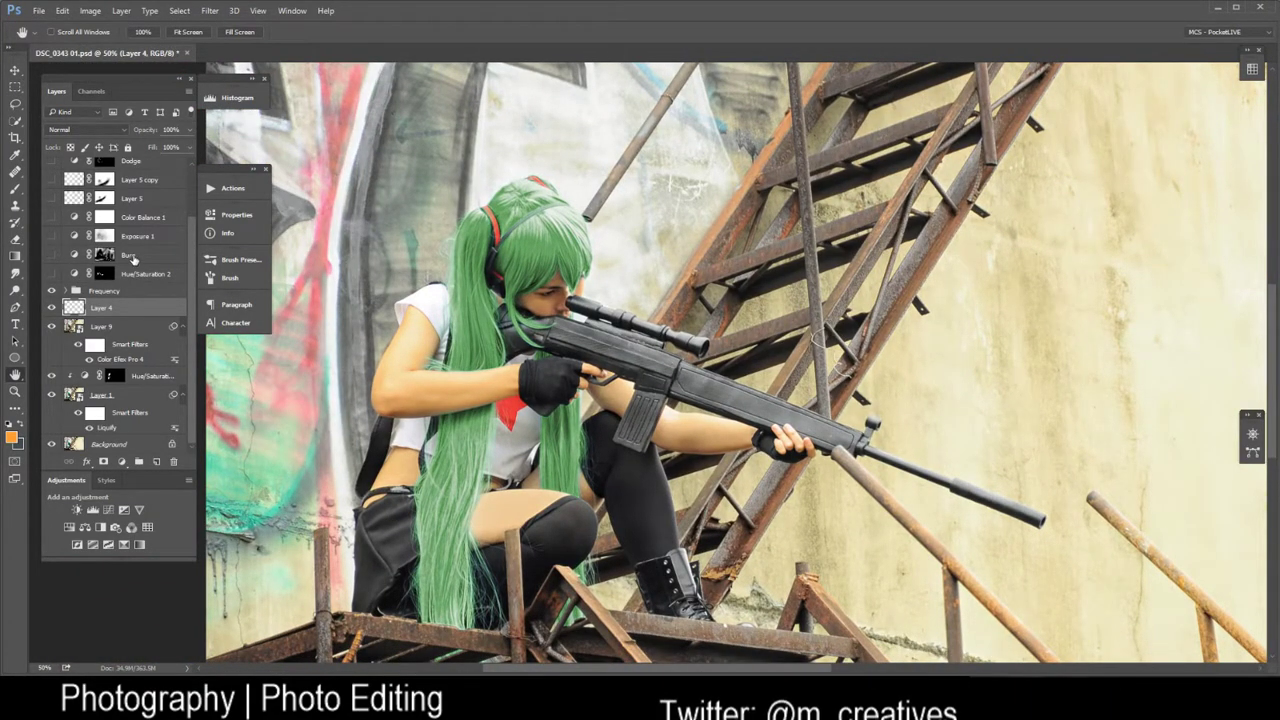
click(140, 257)
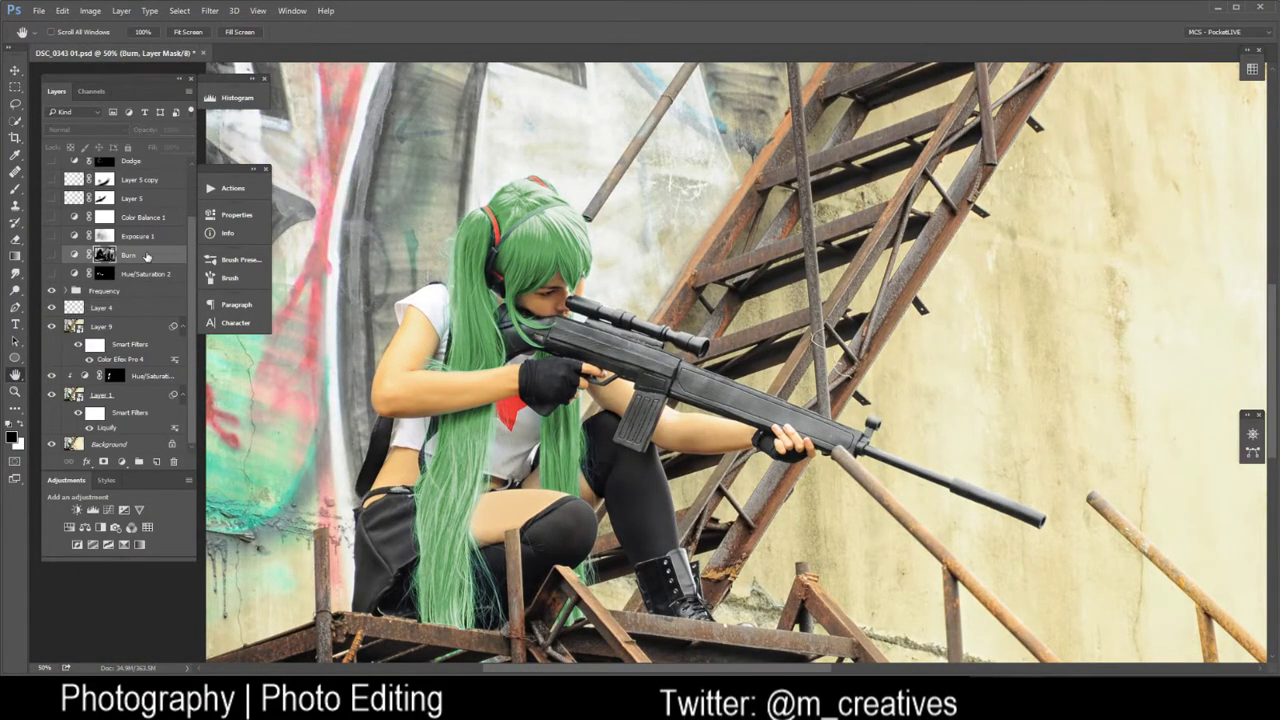
click(108, 510)
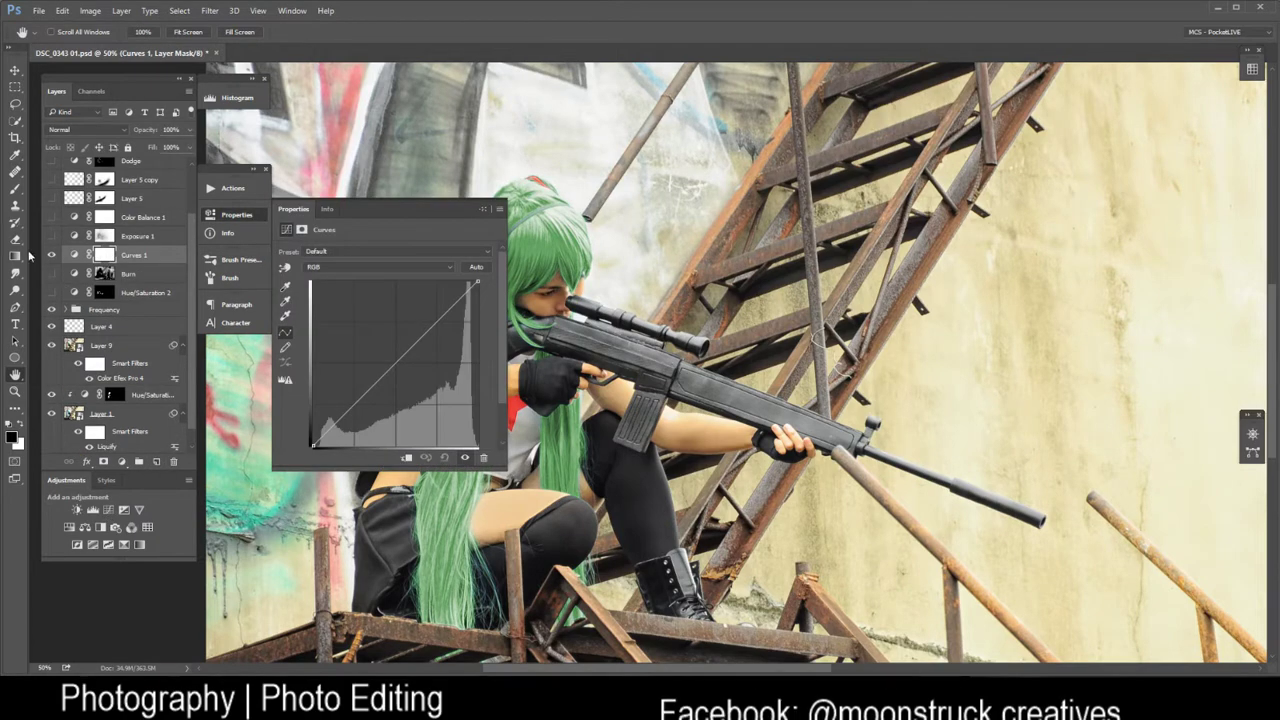
drag(397, 356, 395, 396)
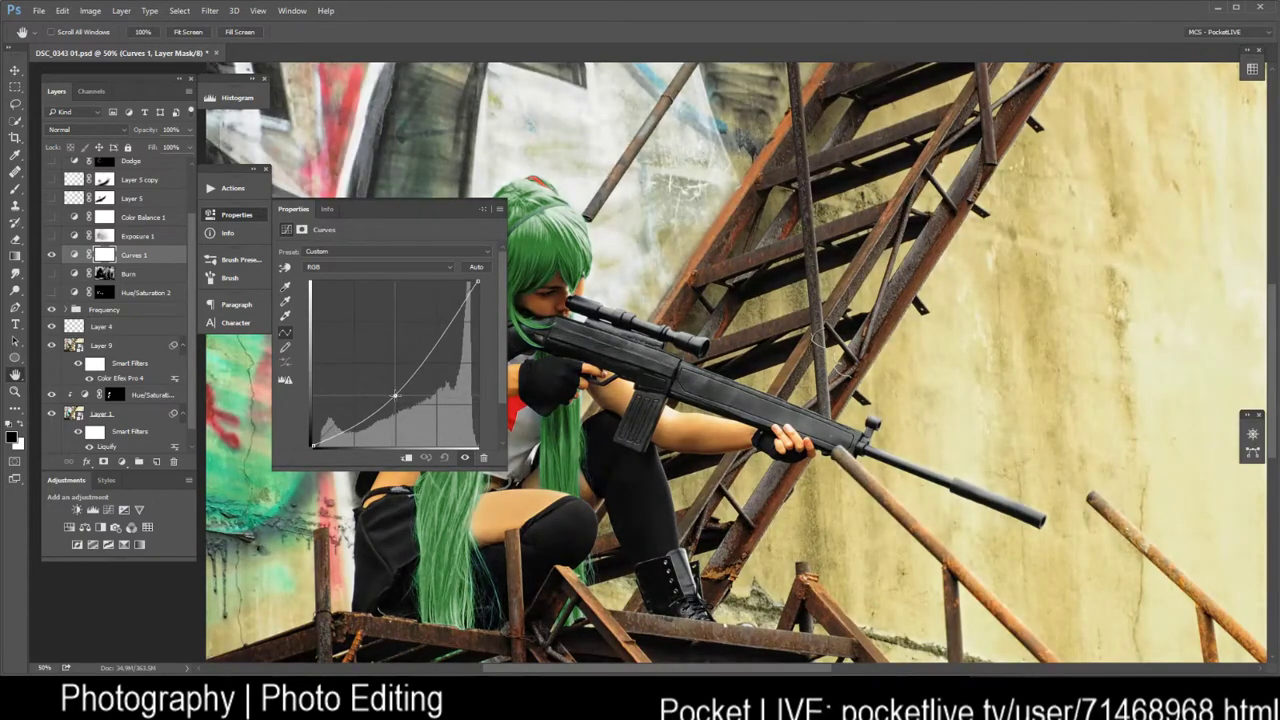
Invert the new Curves adjustment's layer mask to black and make white the foreground color
click(104, 254)
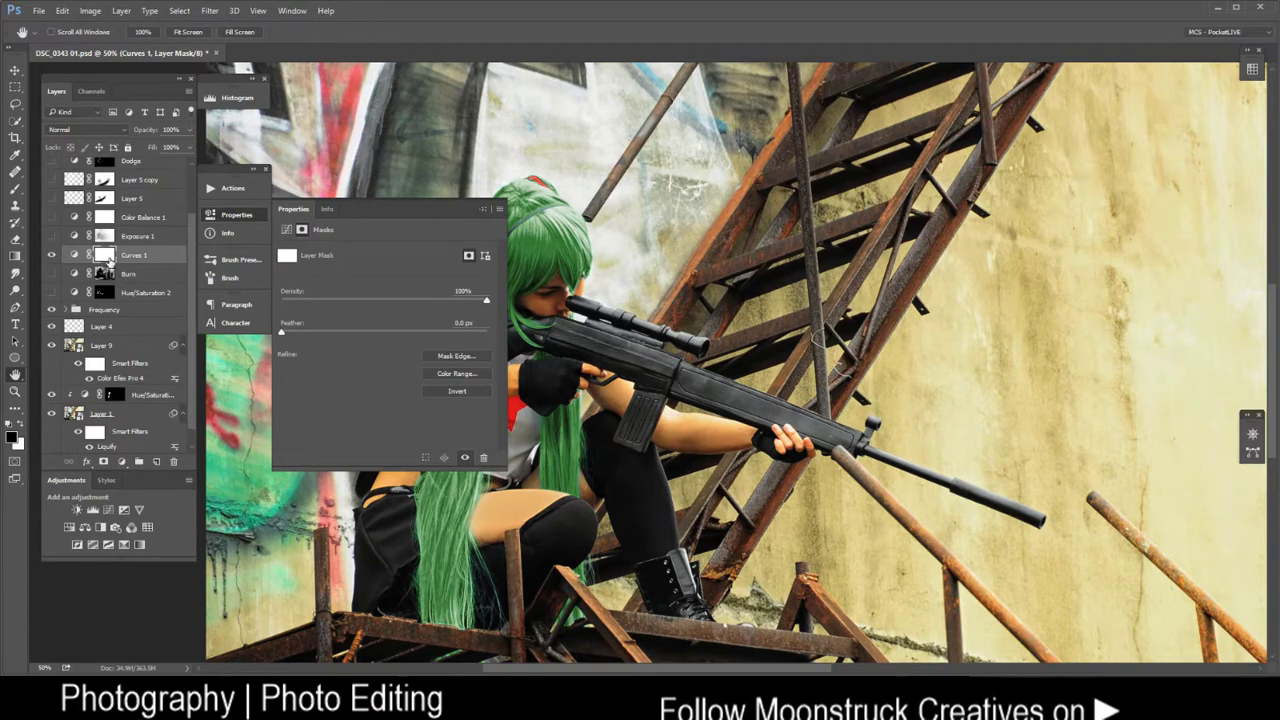
key(x)
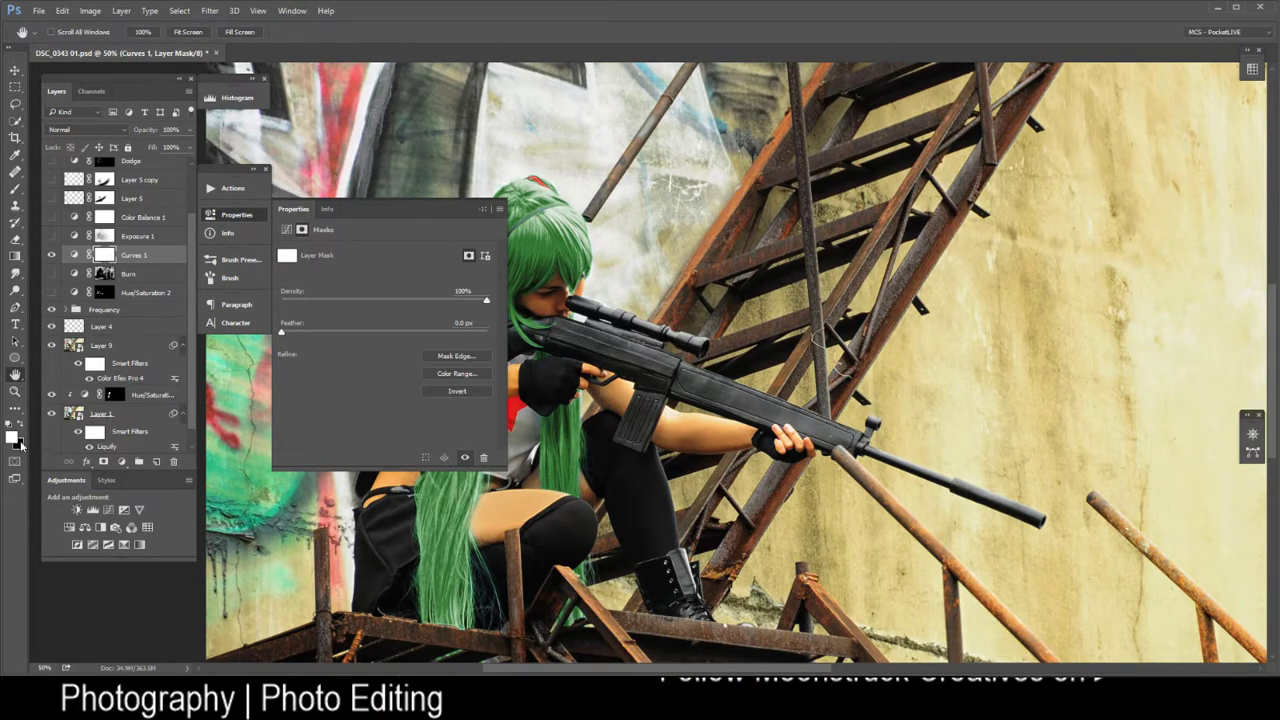
key(ctrl+i)
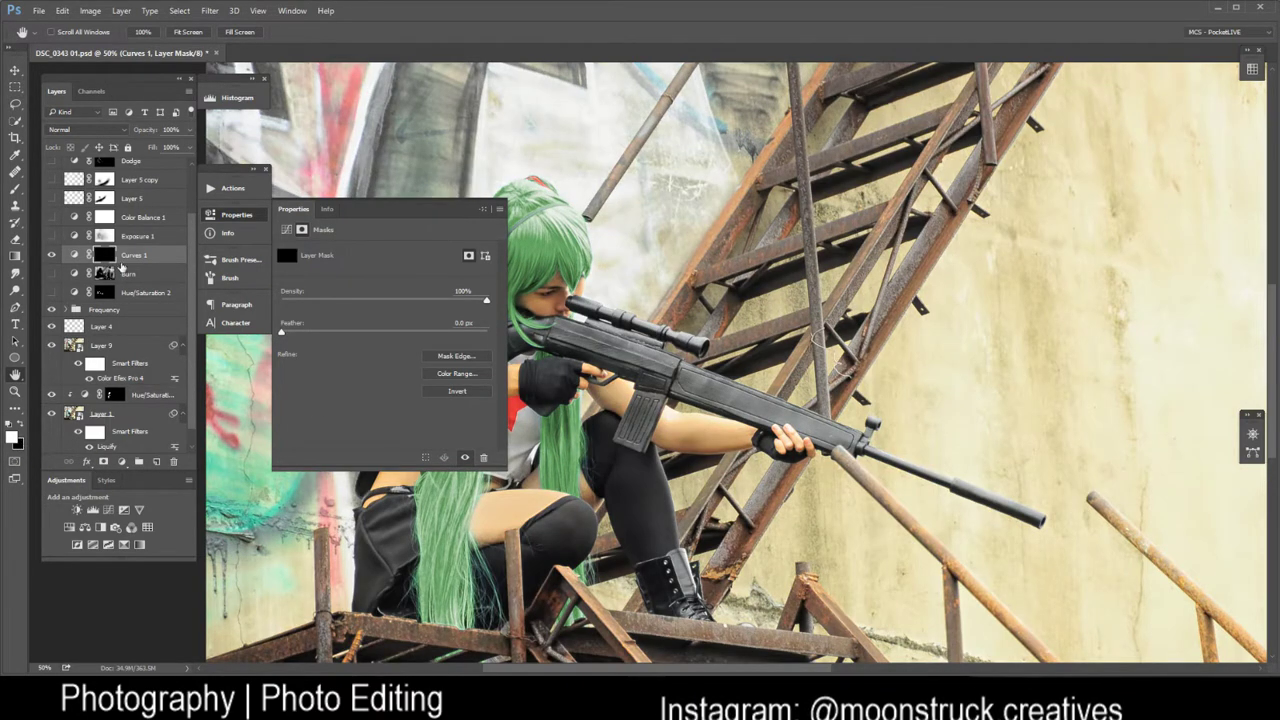
Brush white onto the Curves mask to darken parts of the wall beside the metal stairs
key(b)
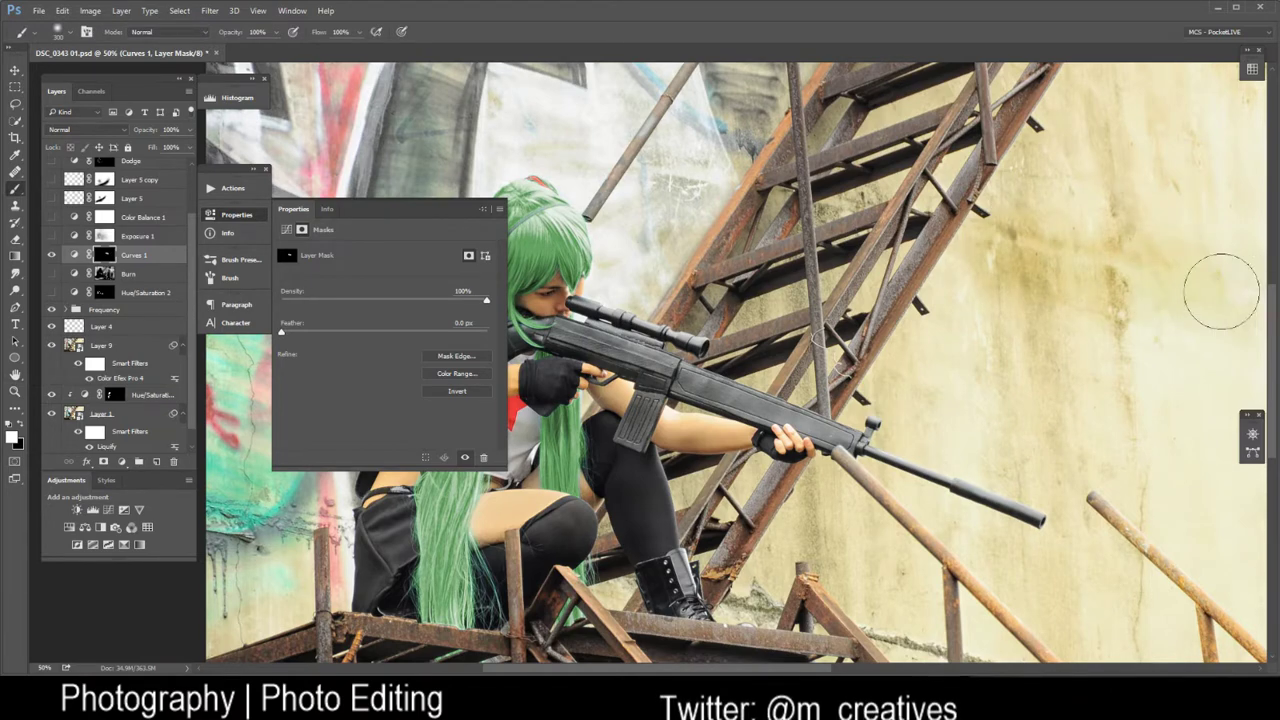
drag(1100, 225, 776, 427)
drag(857, 263, 923, 266)
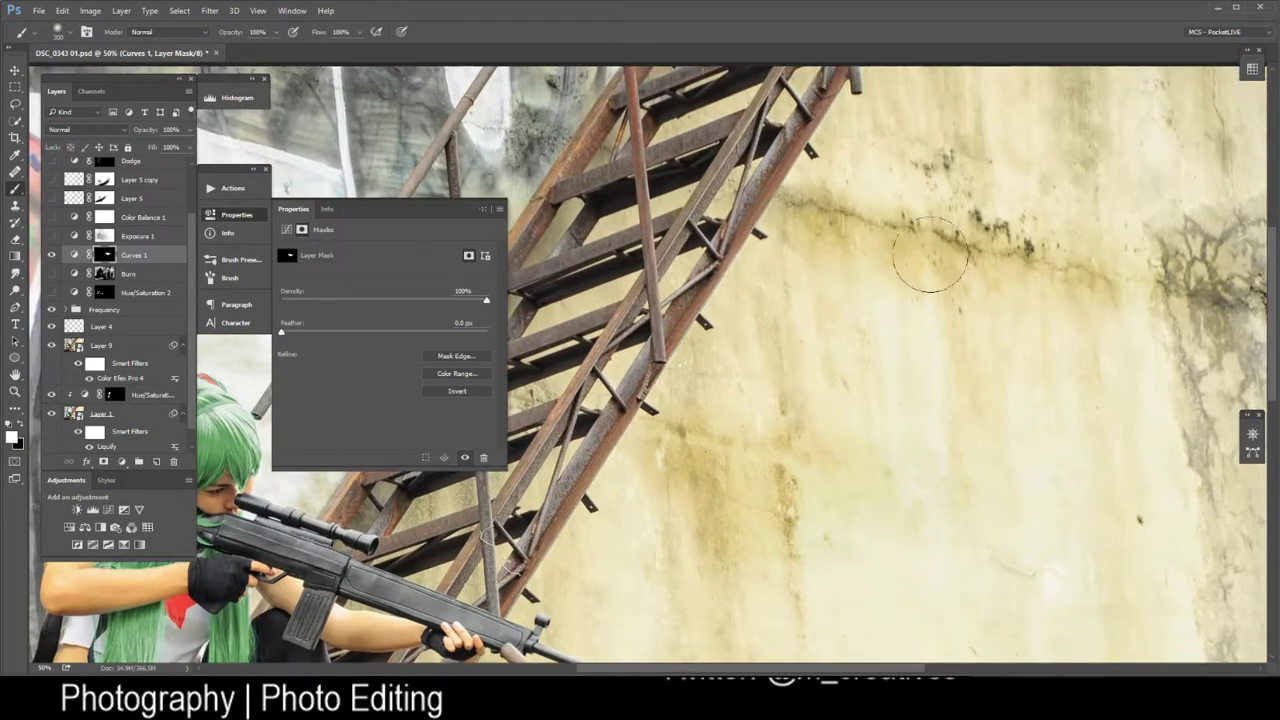
scroll(911, 337, right, 5)
mouse_move(840, 310)
mouse_down()
mouse_move(919, 317)
mouse_move(892, 425)
mouse_move(920, 440)
mouse_up()
scroll(1071, 448, up, 3)
scroll(1071, 448, left, 5)
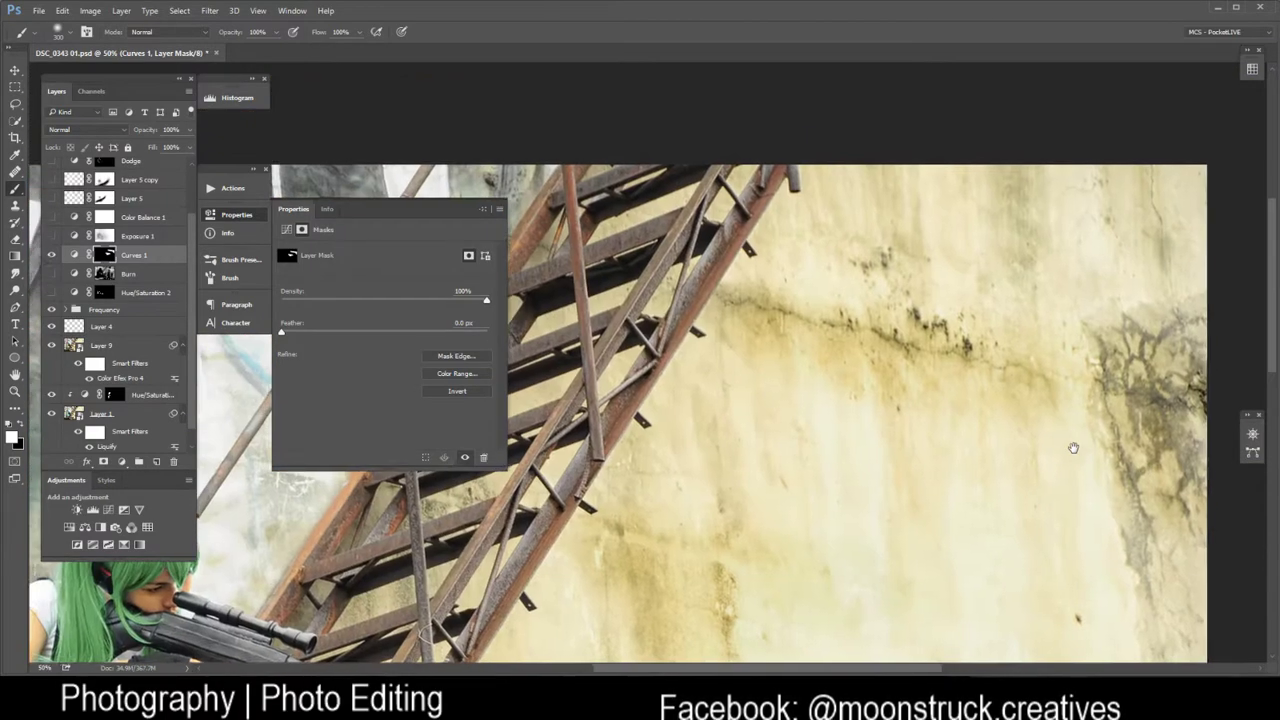
Delete the demonstration Curves adjustment and show the lower Burn adjustment again
click(74, 254)
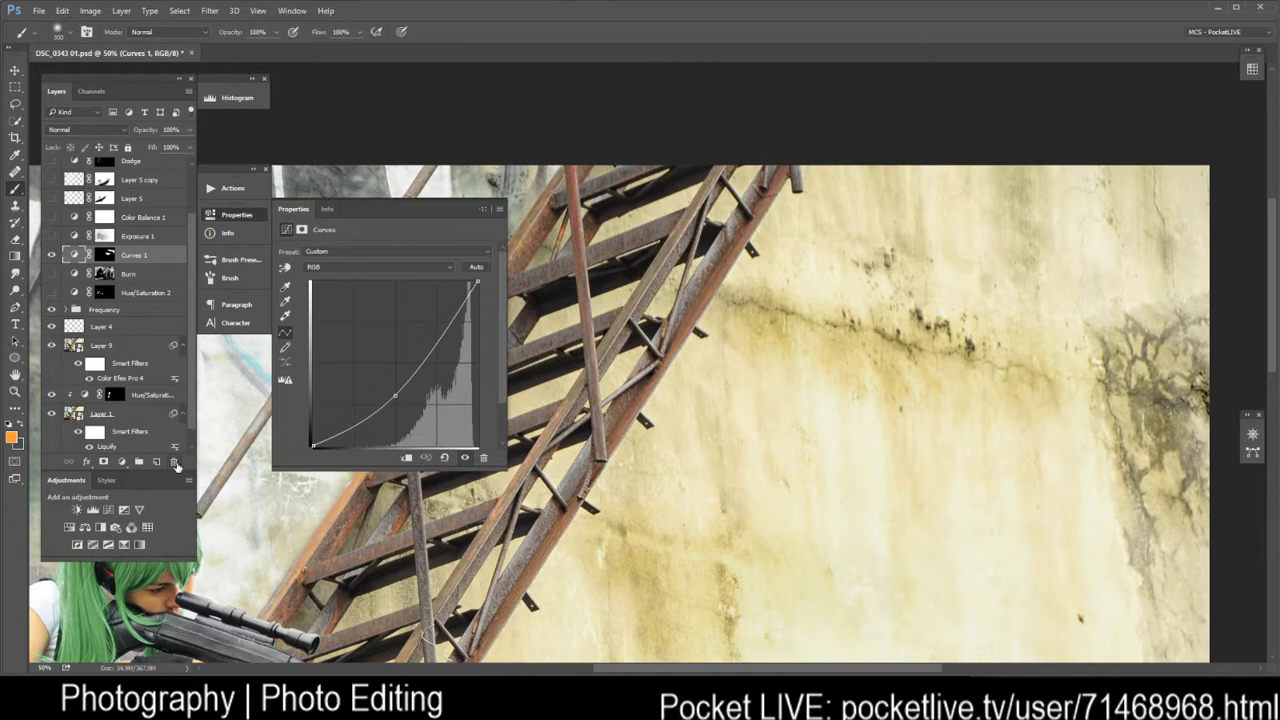
key(Delete)
click(51, 254)
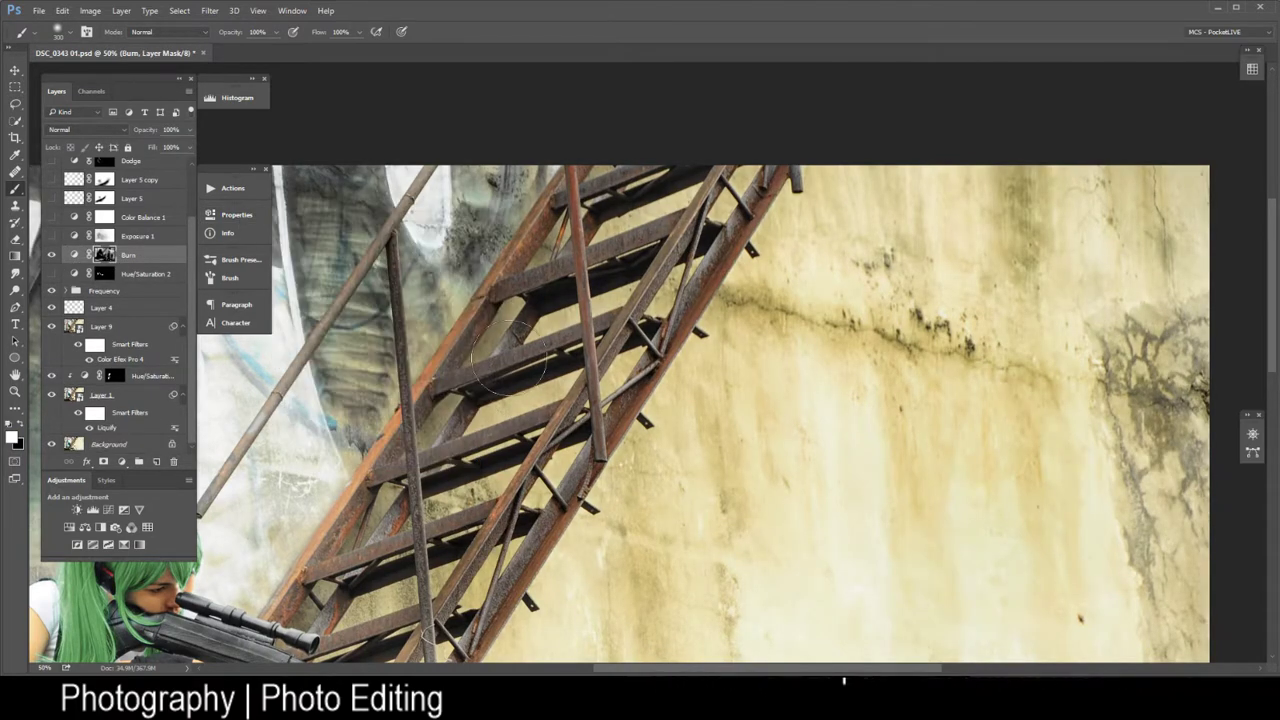
Examine the burned stairs, graffiti and wall, and compare the image with and without the Exposure 1 adjustment
drag(567, 410, 792, 414)
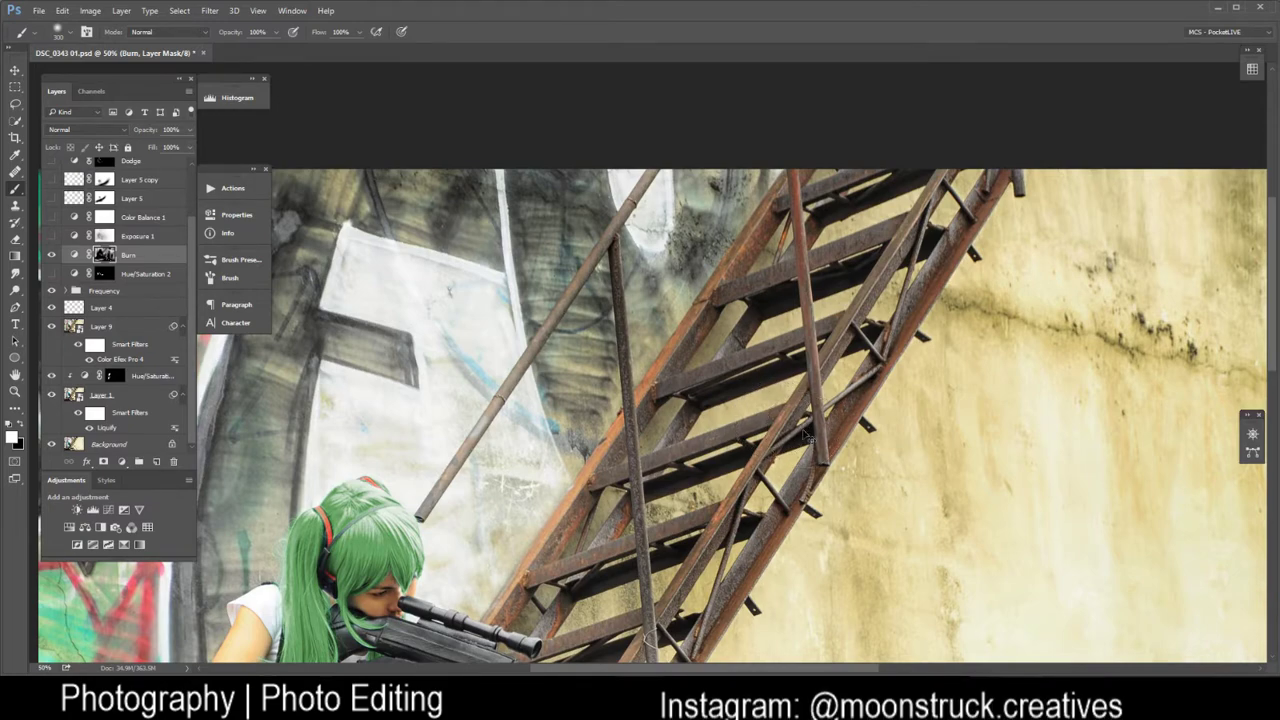
key(ctrl+minus)
scroll(712, 560, down, 5)
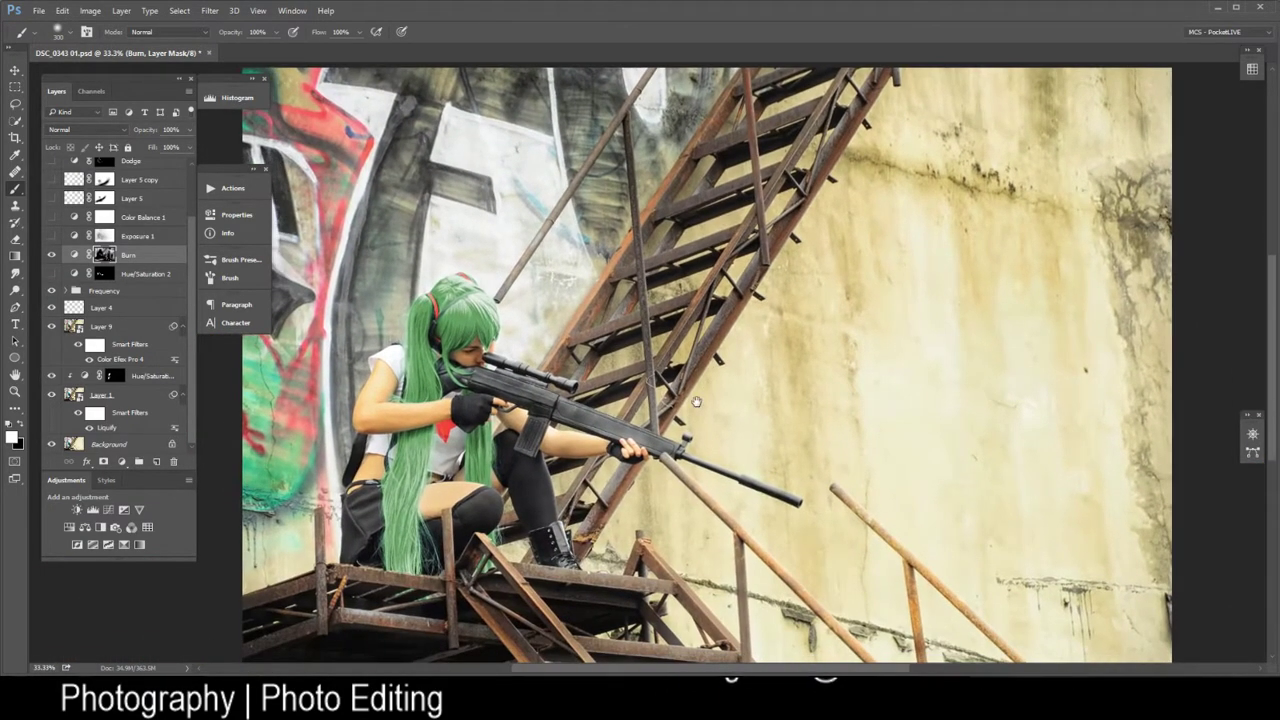
scroll(532, 346, up, 3)
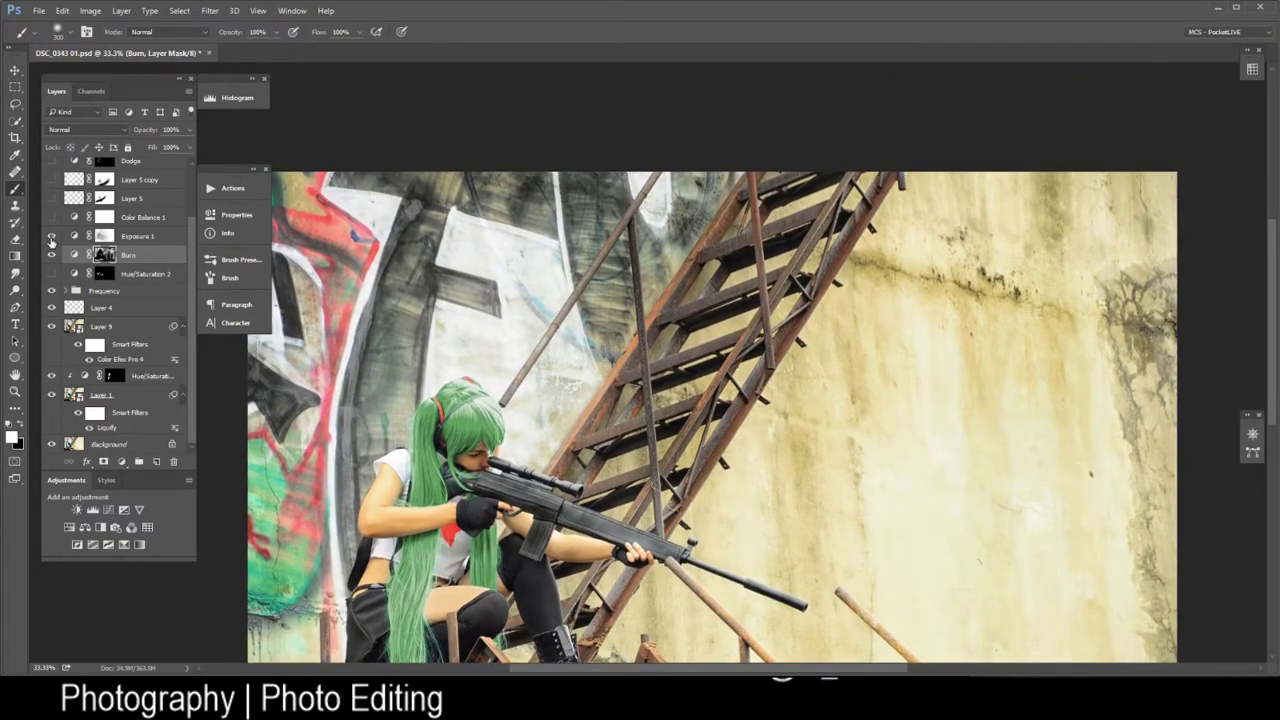
click(51, 237)
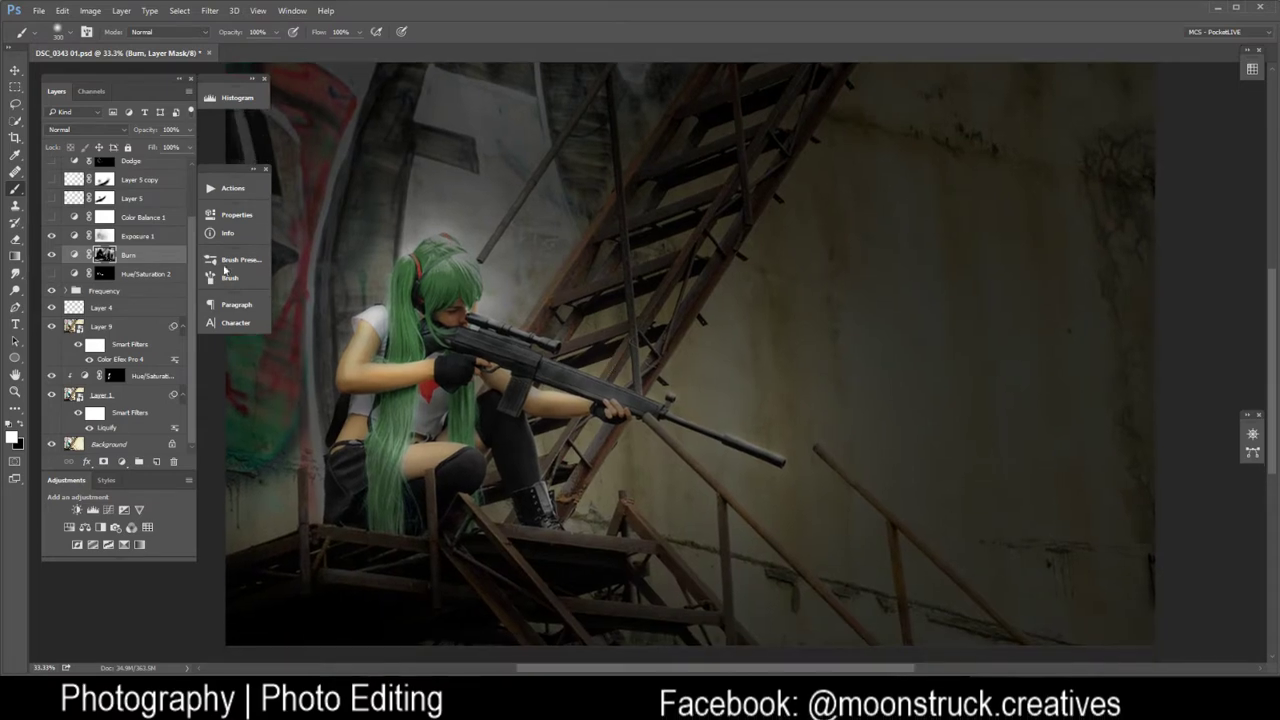
click(51, 237)
Add a Brightness/Contrast adjustment above the lower Burn adjustment and set its brightness to -150
click(104, 254)
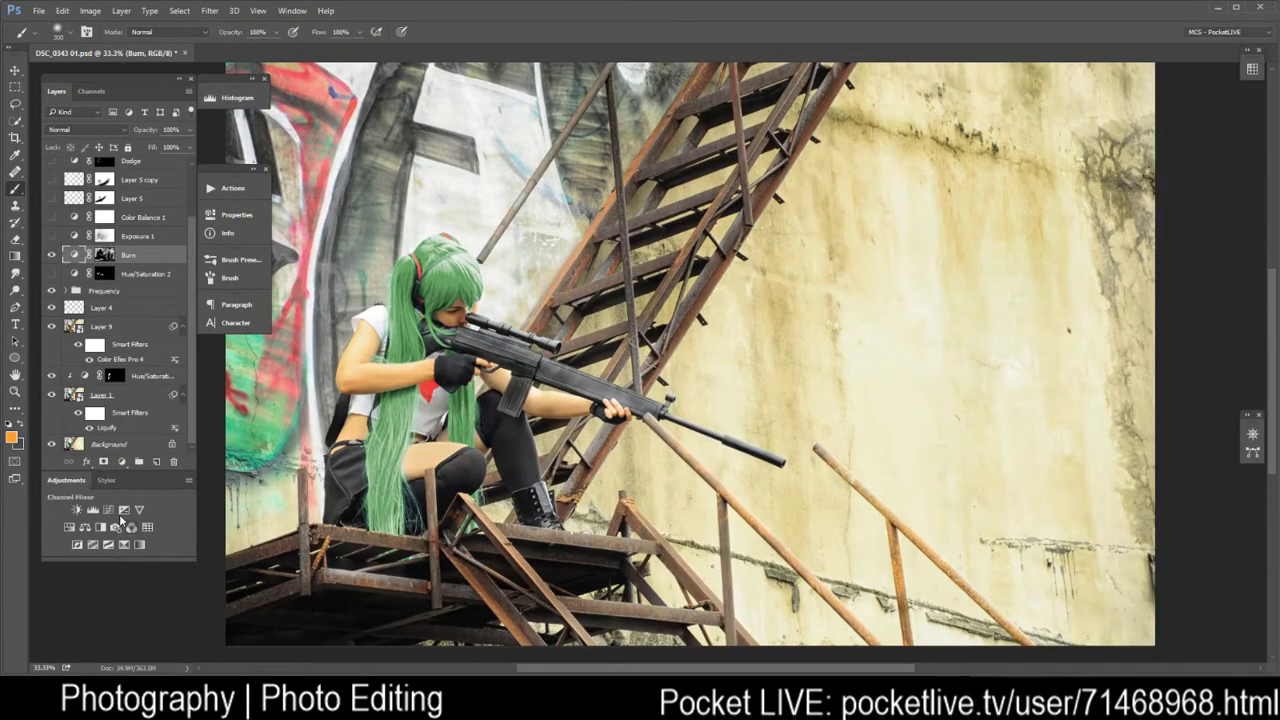
click(121, 462)
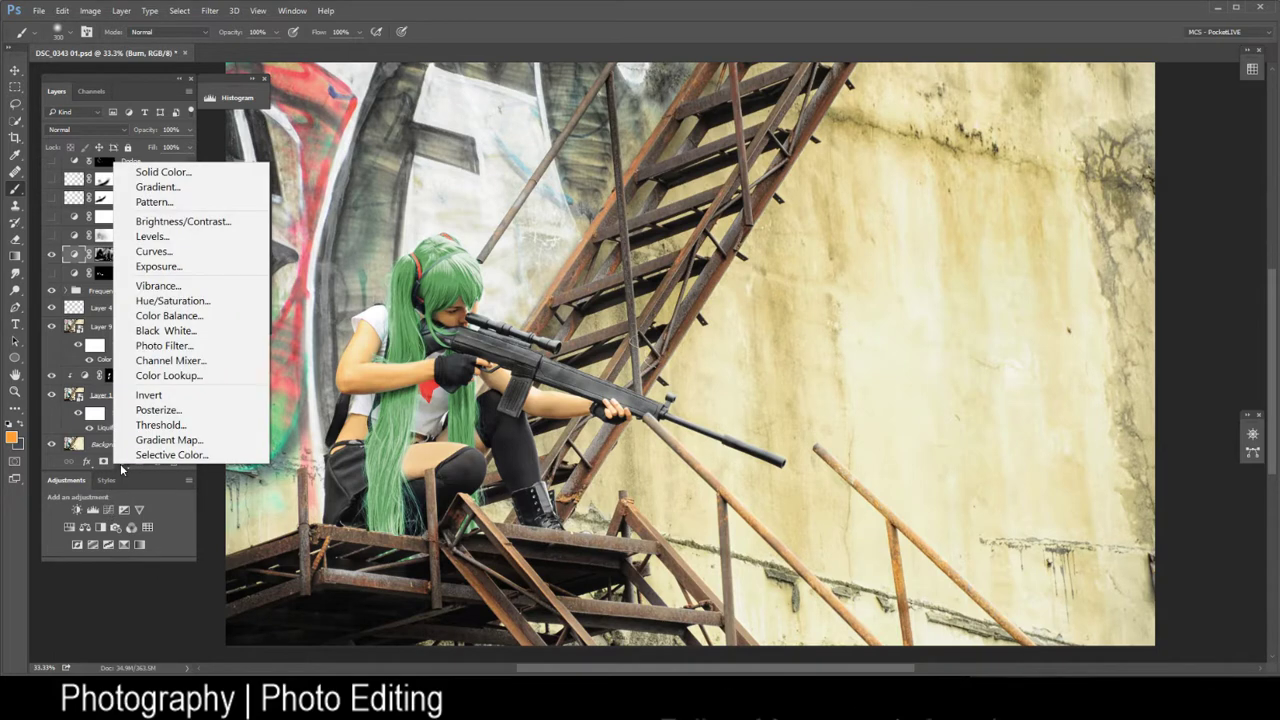
click(158, 222)
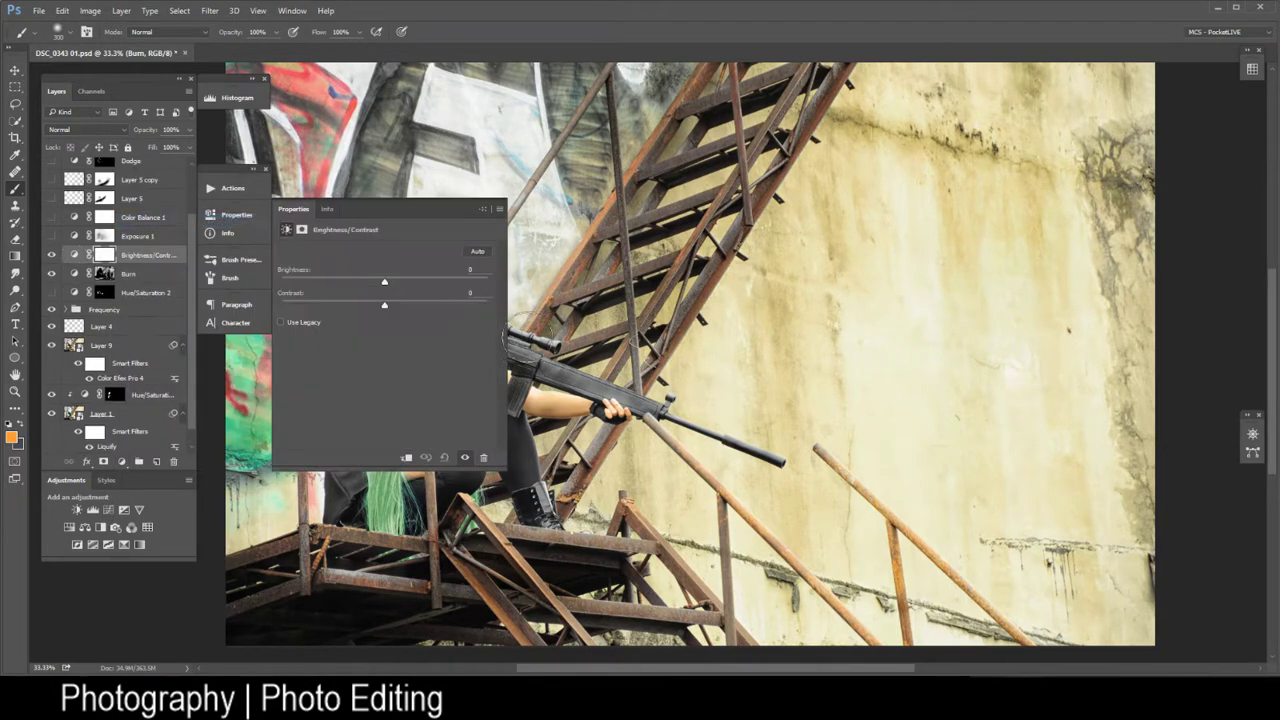
scroll(510, 327, left, 5)
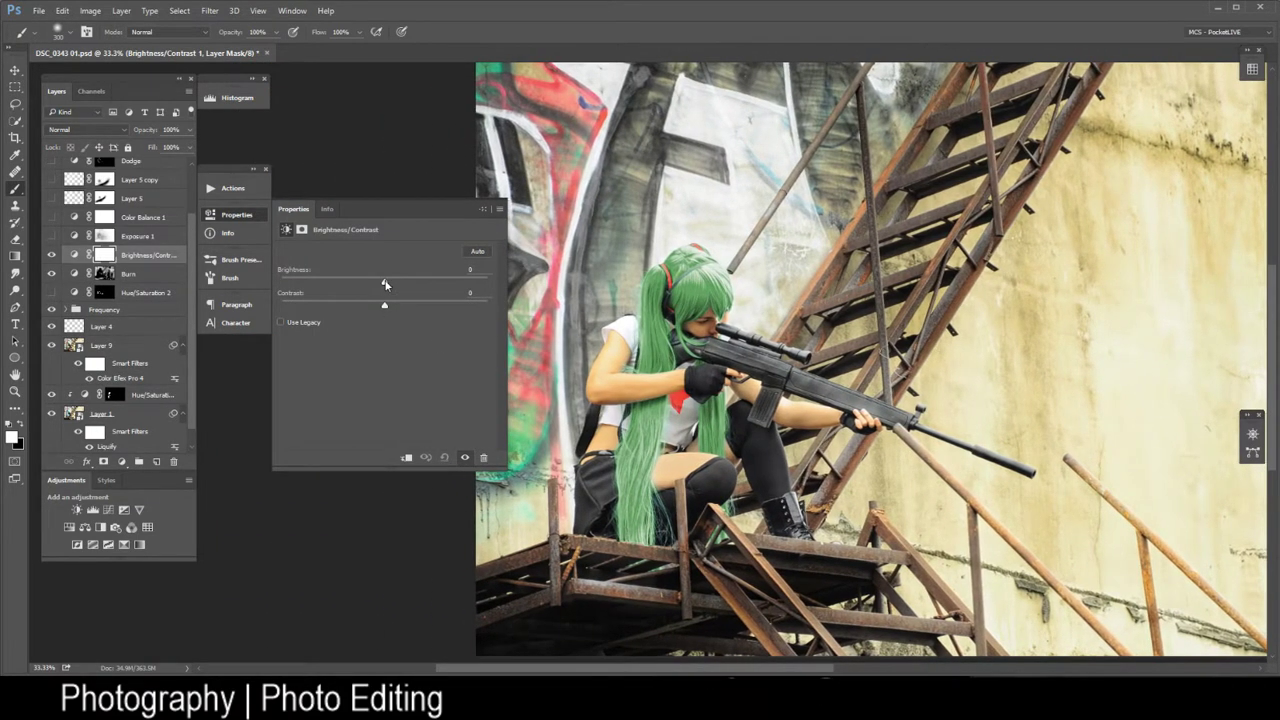
drag(384, 283, 267, 288)
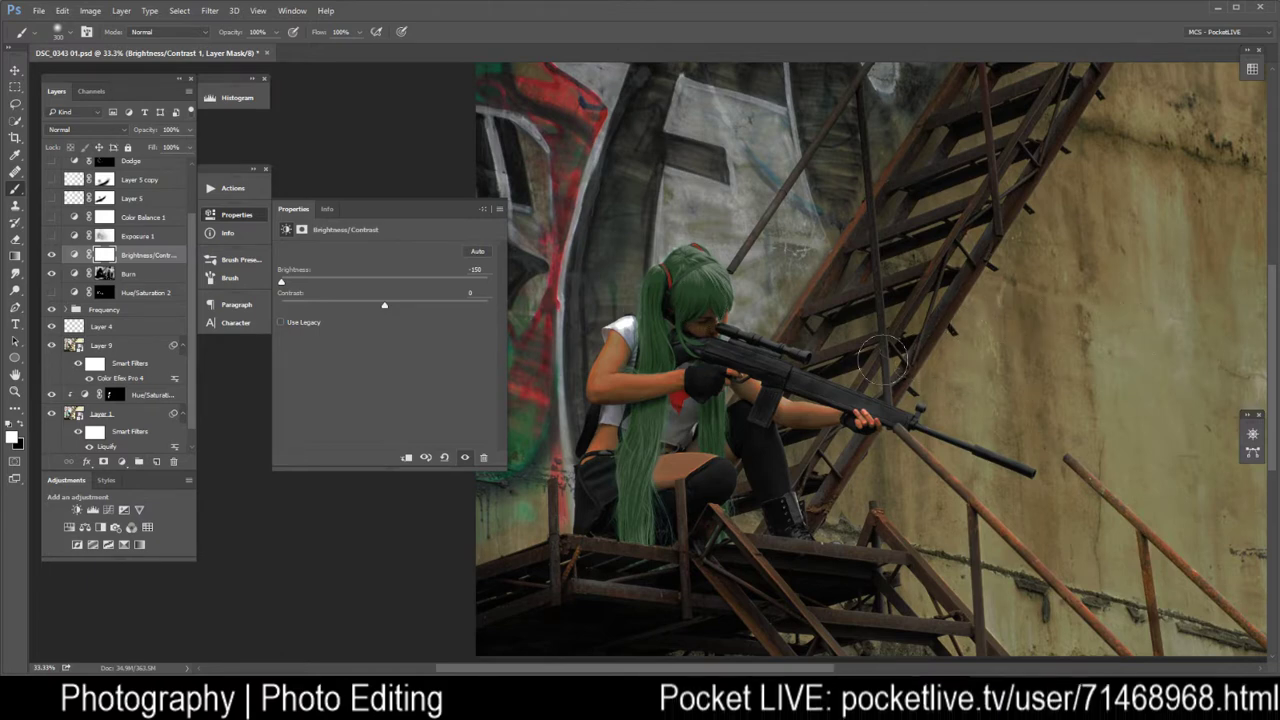
Examine the sniper's skin, hair, clothing and surroundings up close under the darkened Brightness/Contrast adjustment
key(z)
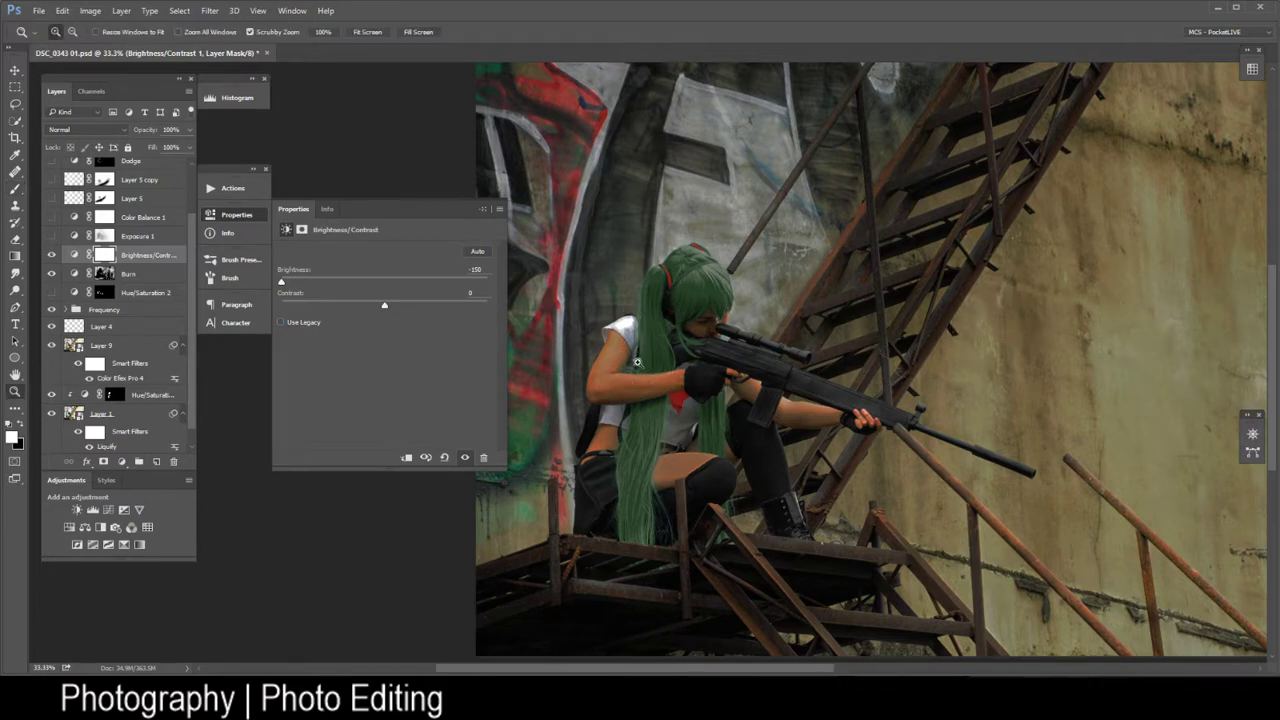
drag(637, 362, 668, 392)
key(b)
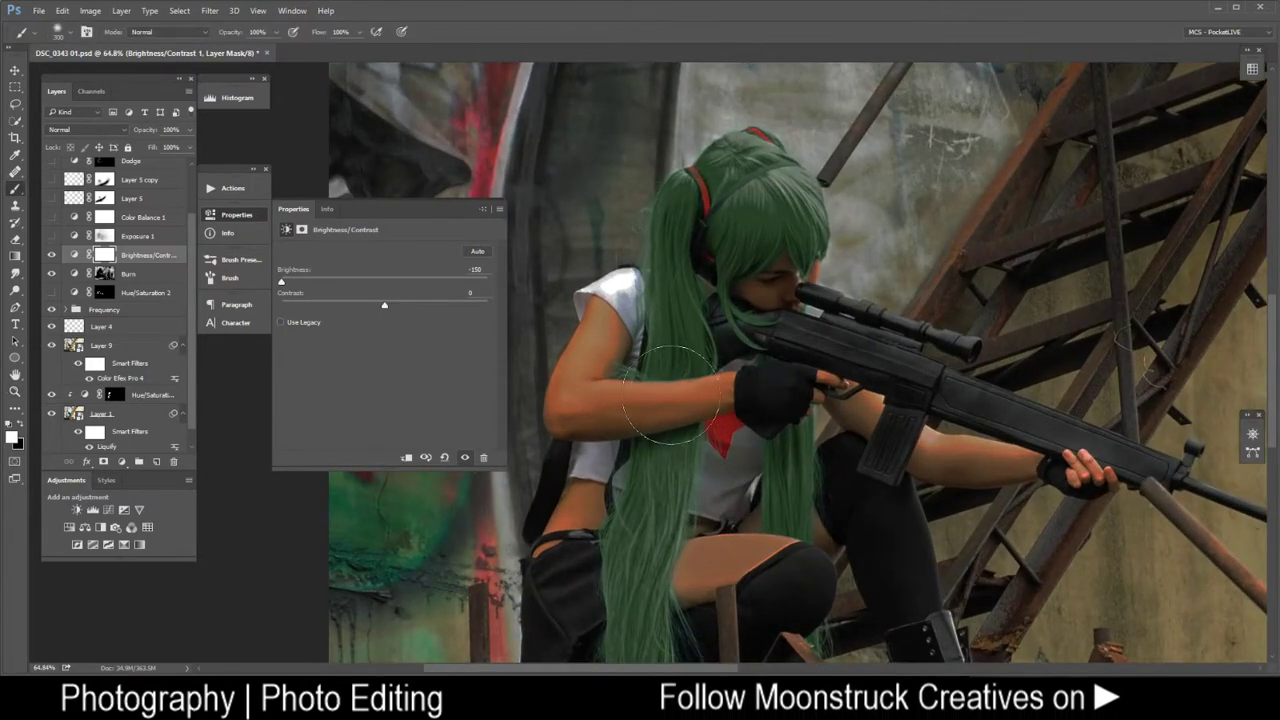
key(h)
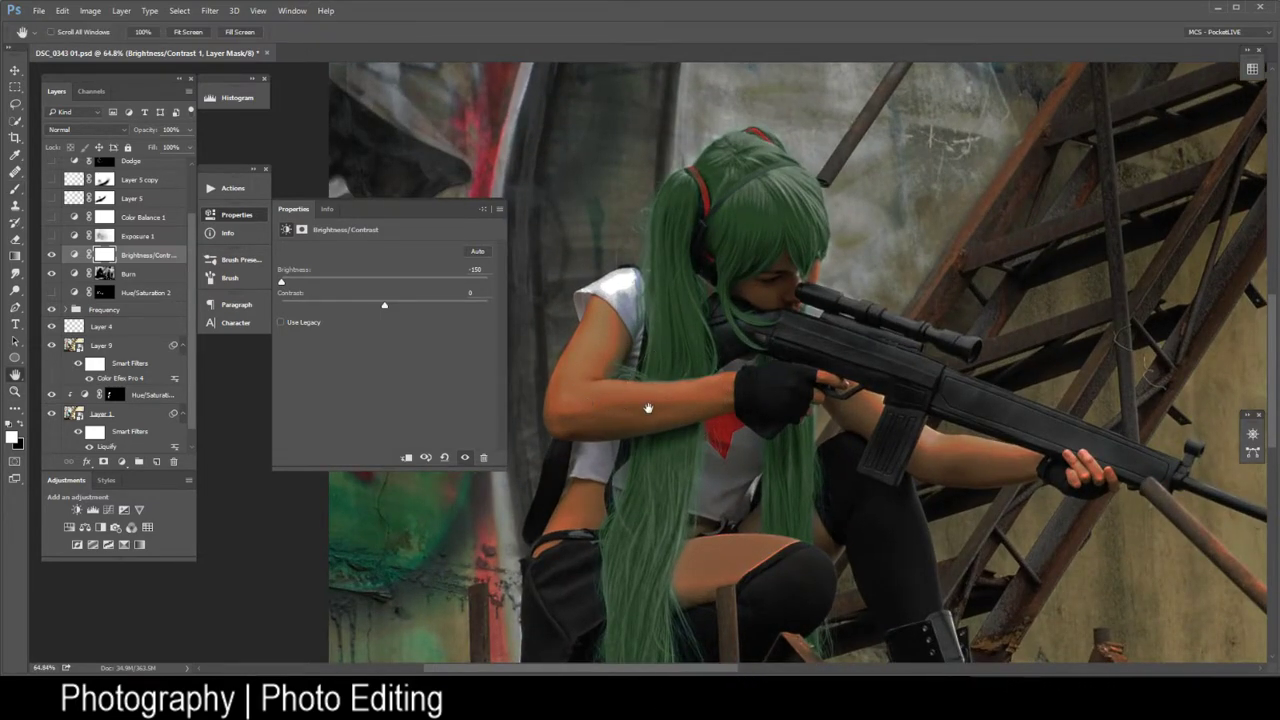
drag(664, 407, 841, 356)
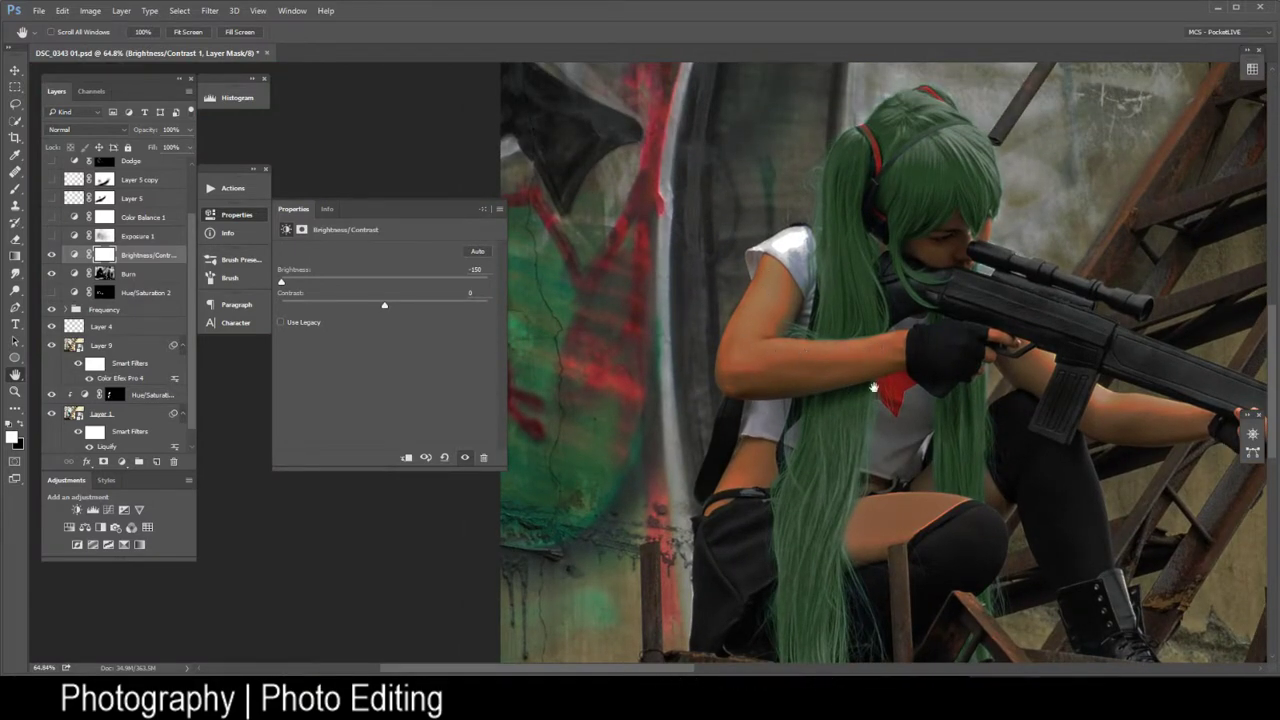
drag(831, 359, 693, 458)
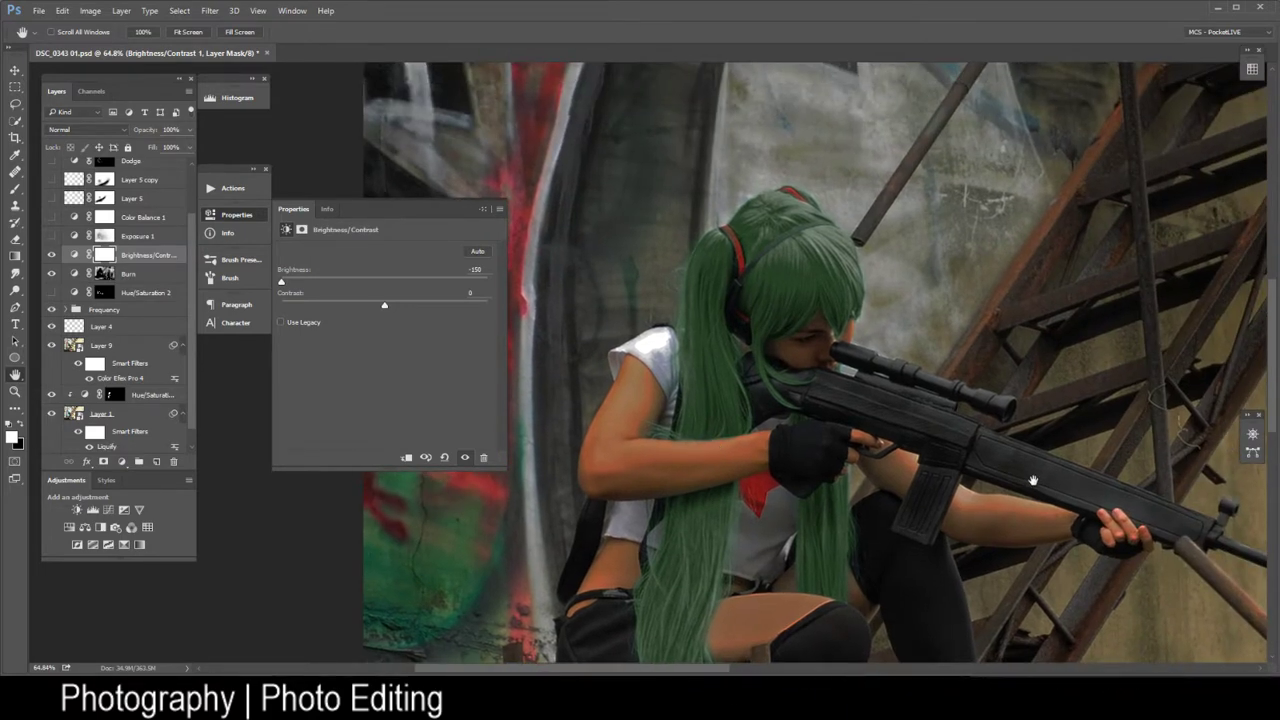
mouse_move(281, 282)
mouse_down()
mouse_move(361, 283)
mouse_move(279, 285)
mouse_up()
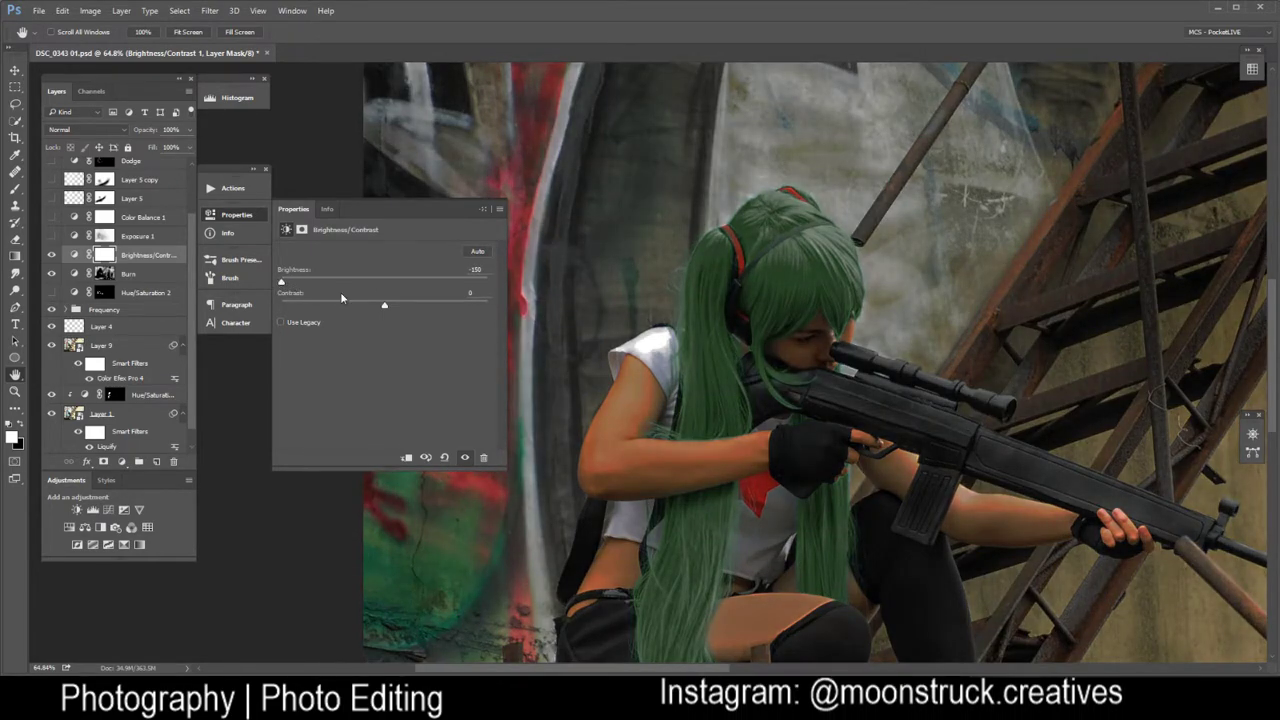
drag(810, 455, 798, 272)
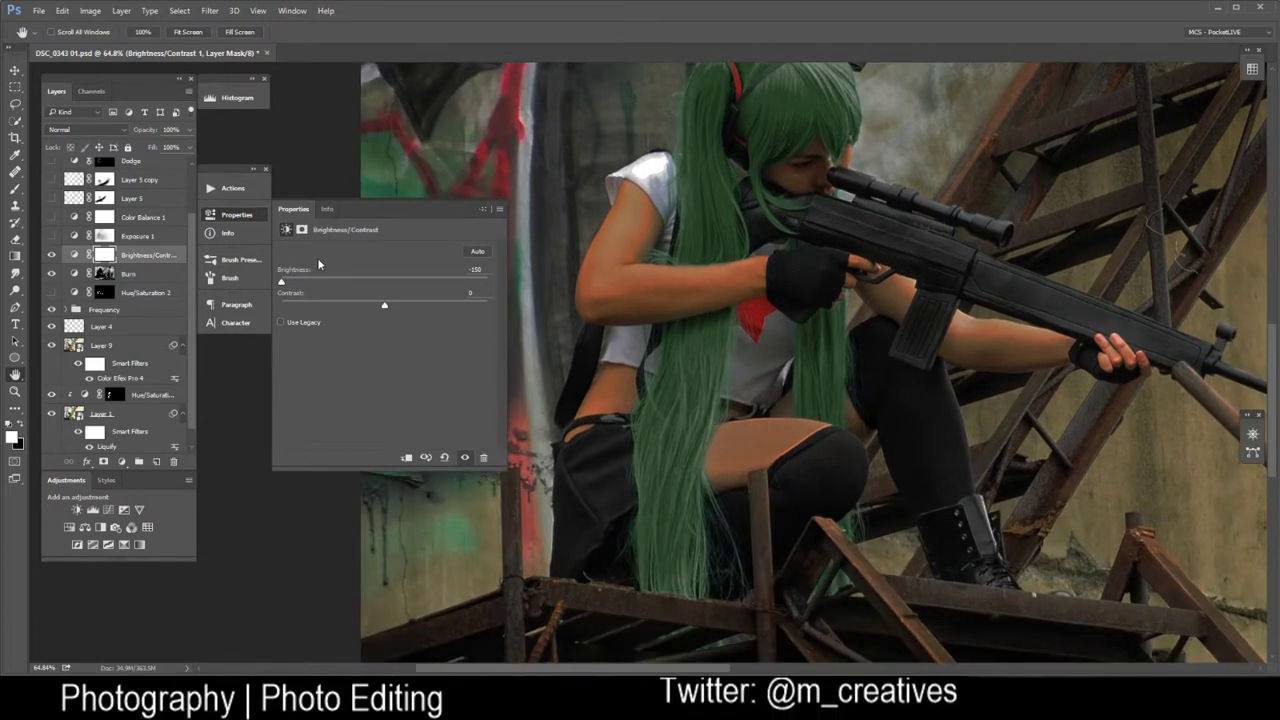
drag(800, 245, 794, 343)
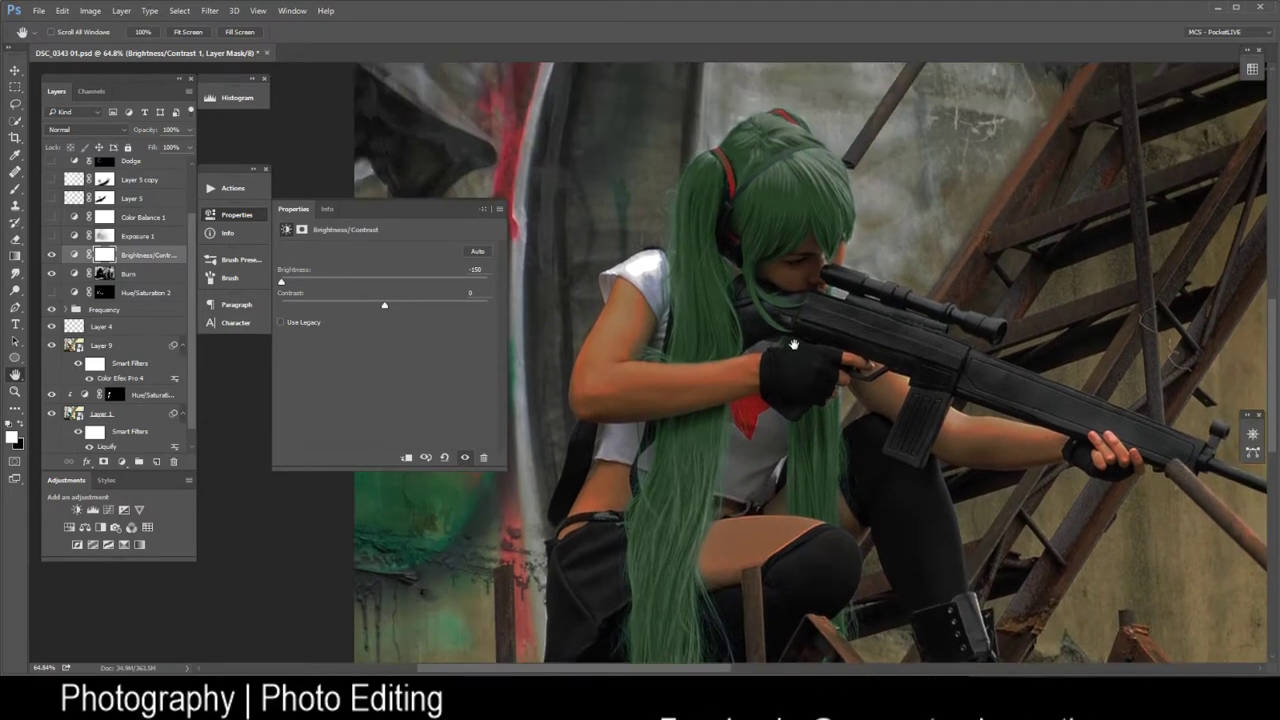
drag(845, 285, 789, 360)
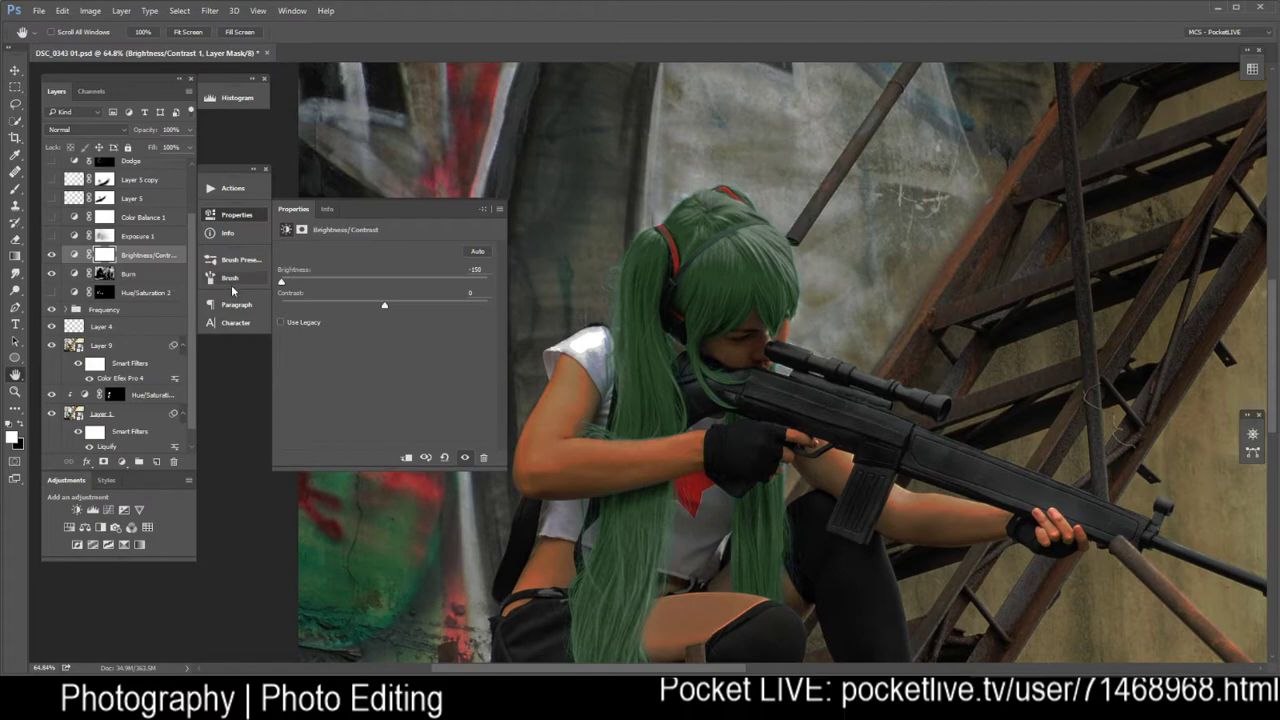
Replace the Brightness/Contrast adjustment with a new Exposure adjustment and set its exposure to -3.64
click(485, 458)
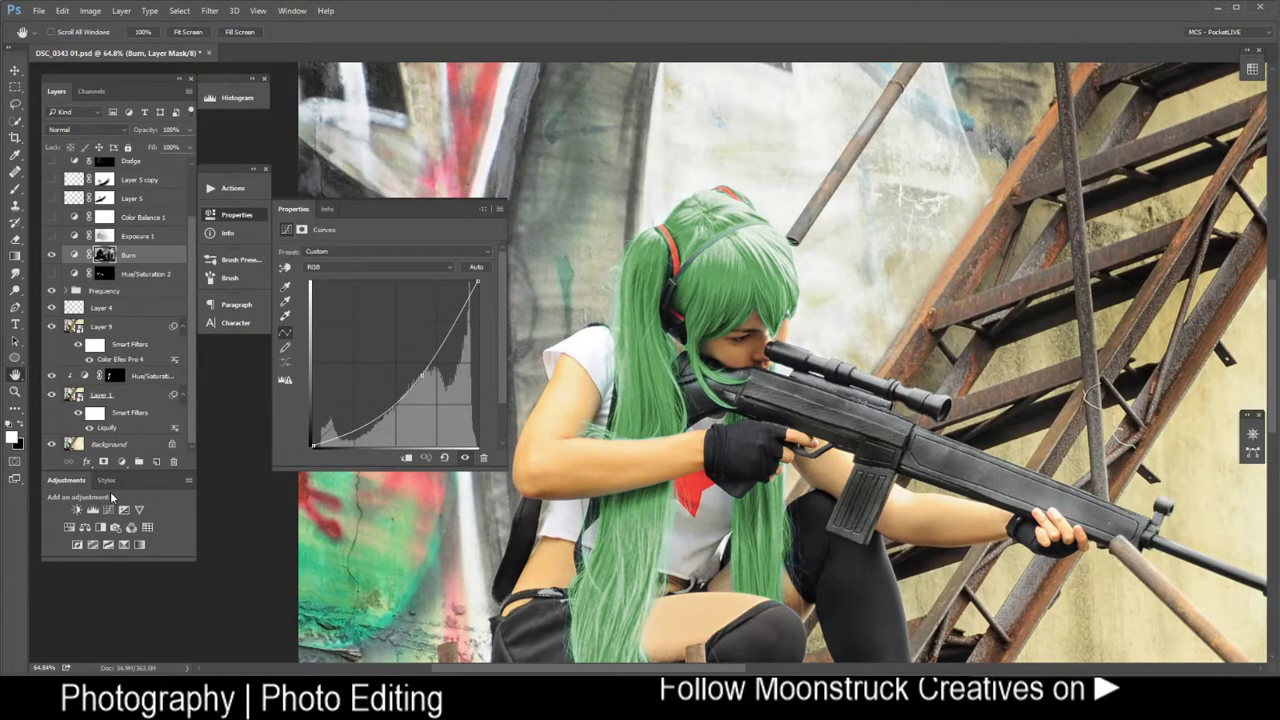
click(121, 462)
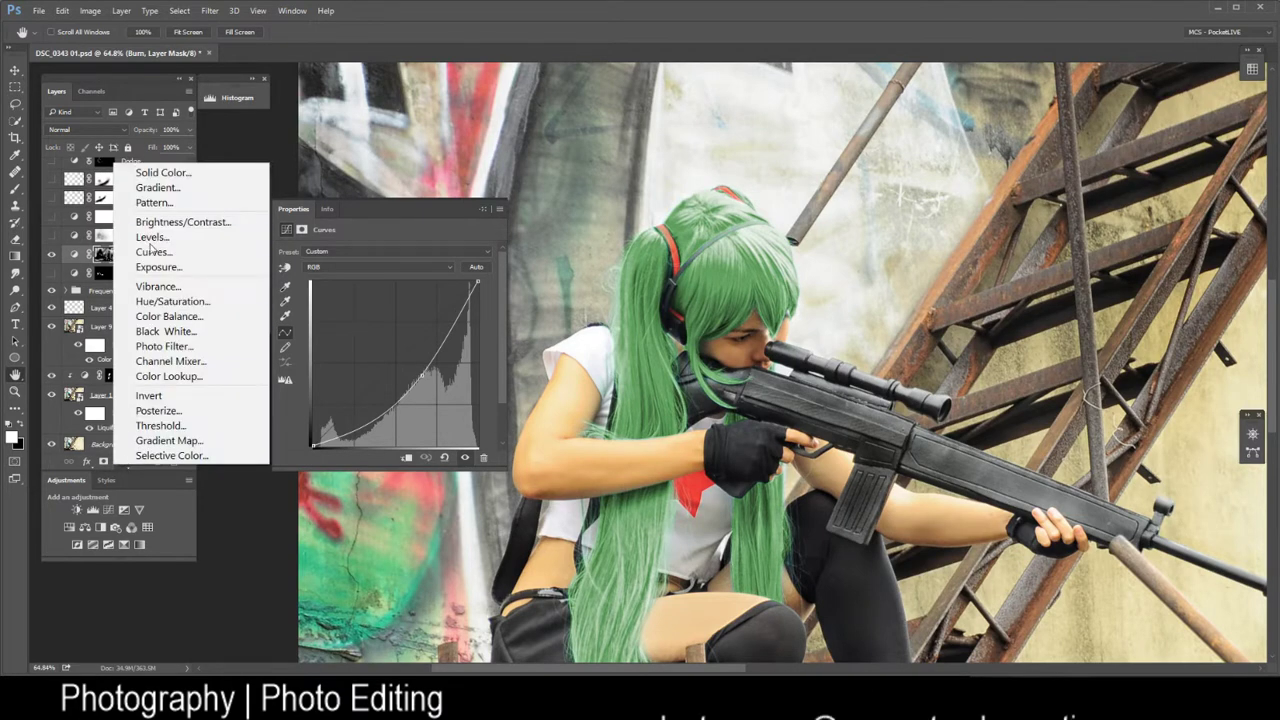
click(159, 267)
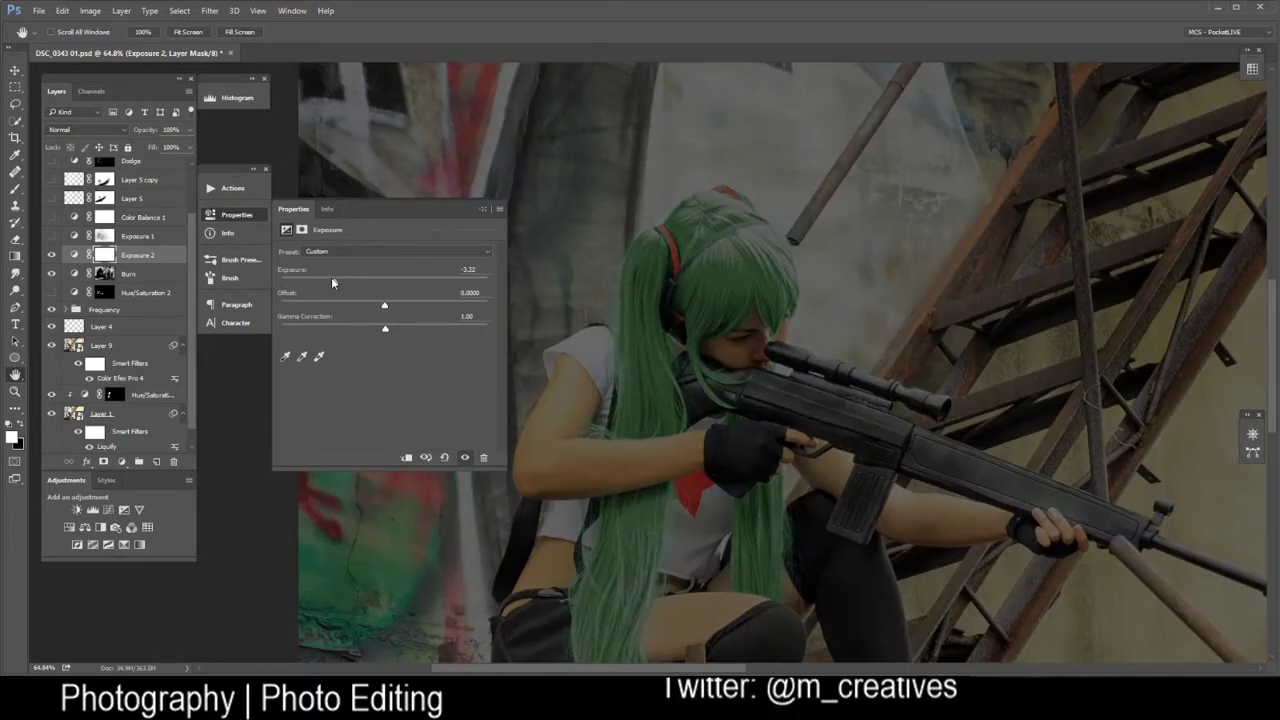
drag(332, 280, 318, 281)
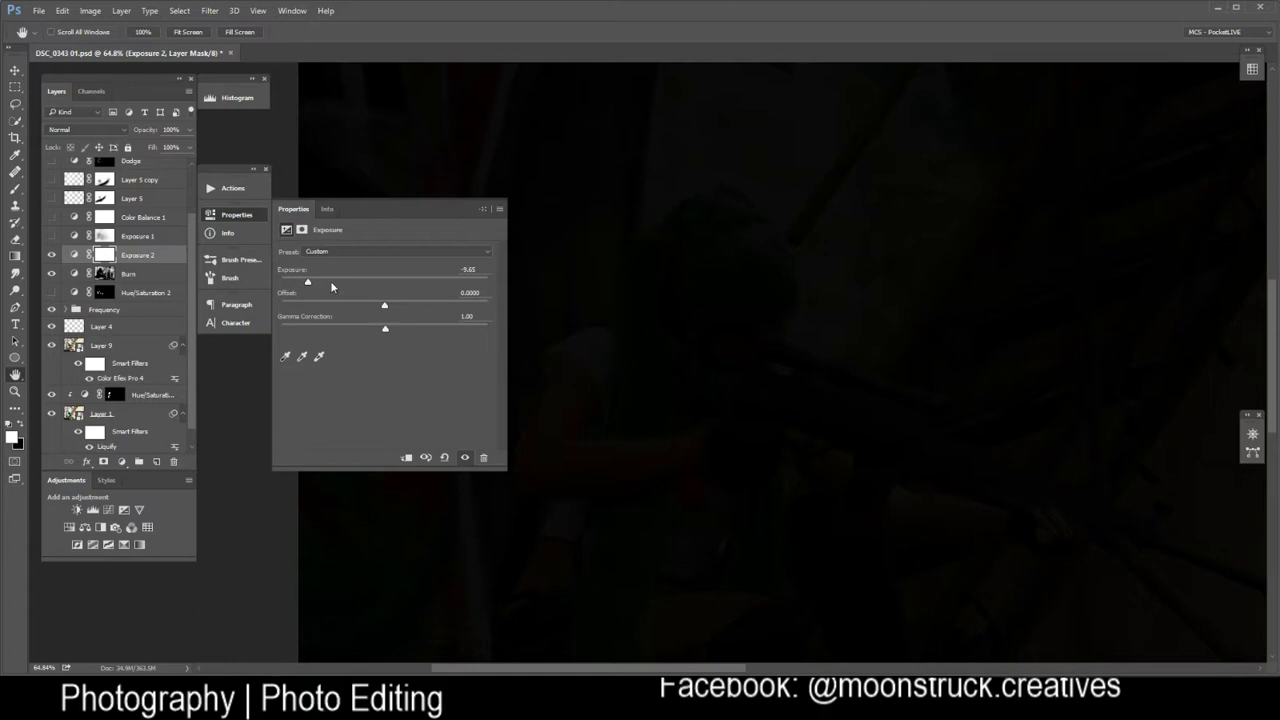
click(350, 284)
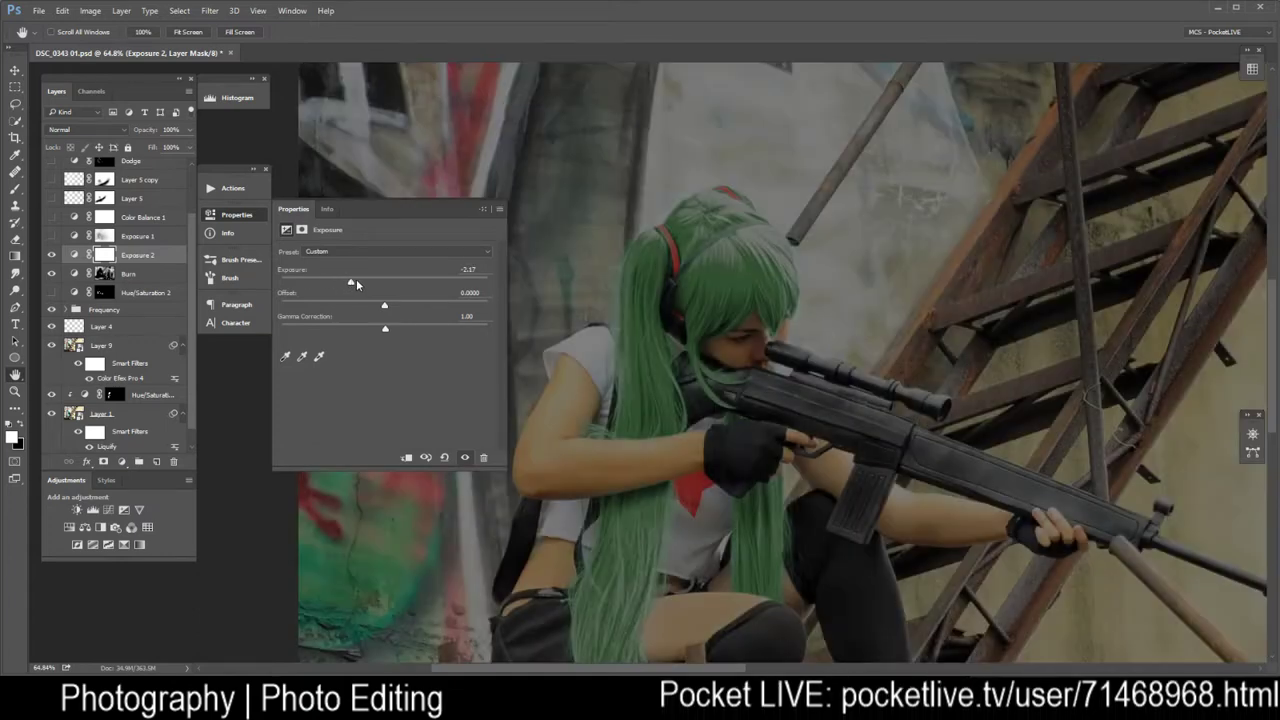
drag(355, 284, 328, 284)
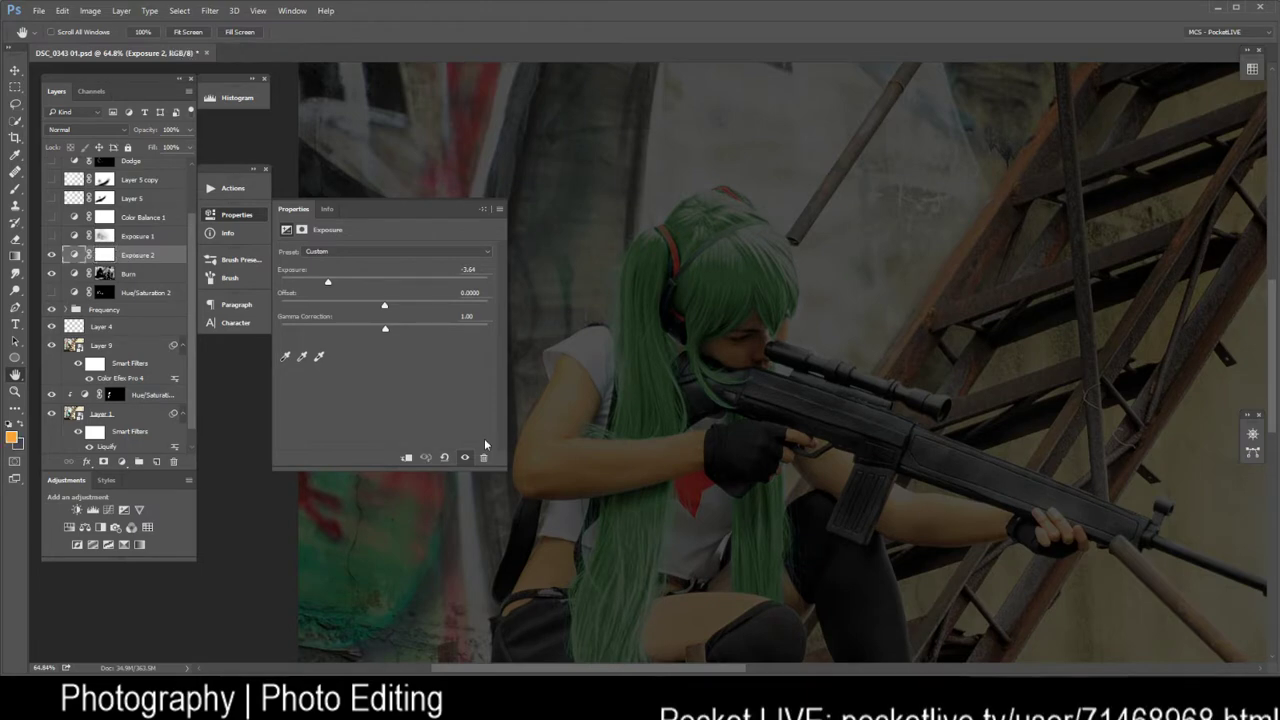
Delete the demonstration Exposure 2 adjustment and show the original Exposure 1 adjustment over the whole photo
key(Delete)
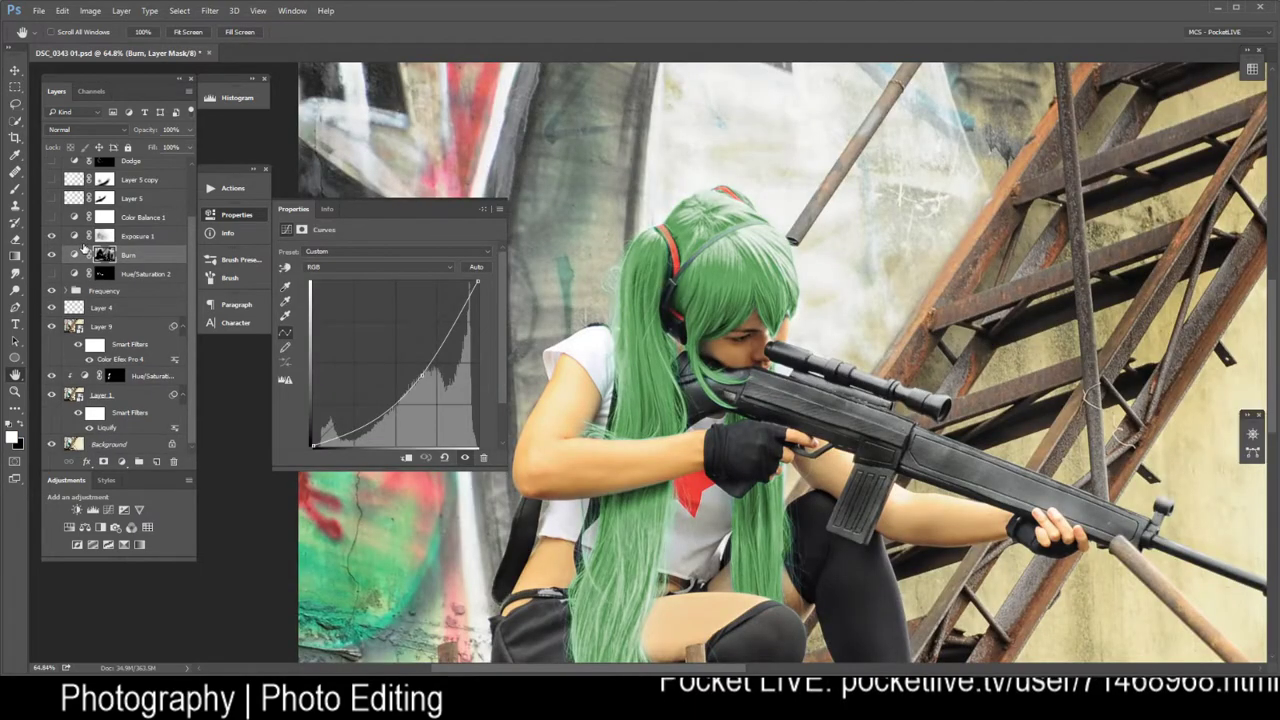
click(55, 237)
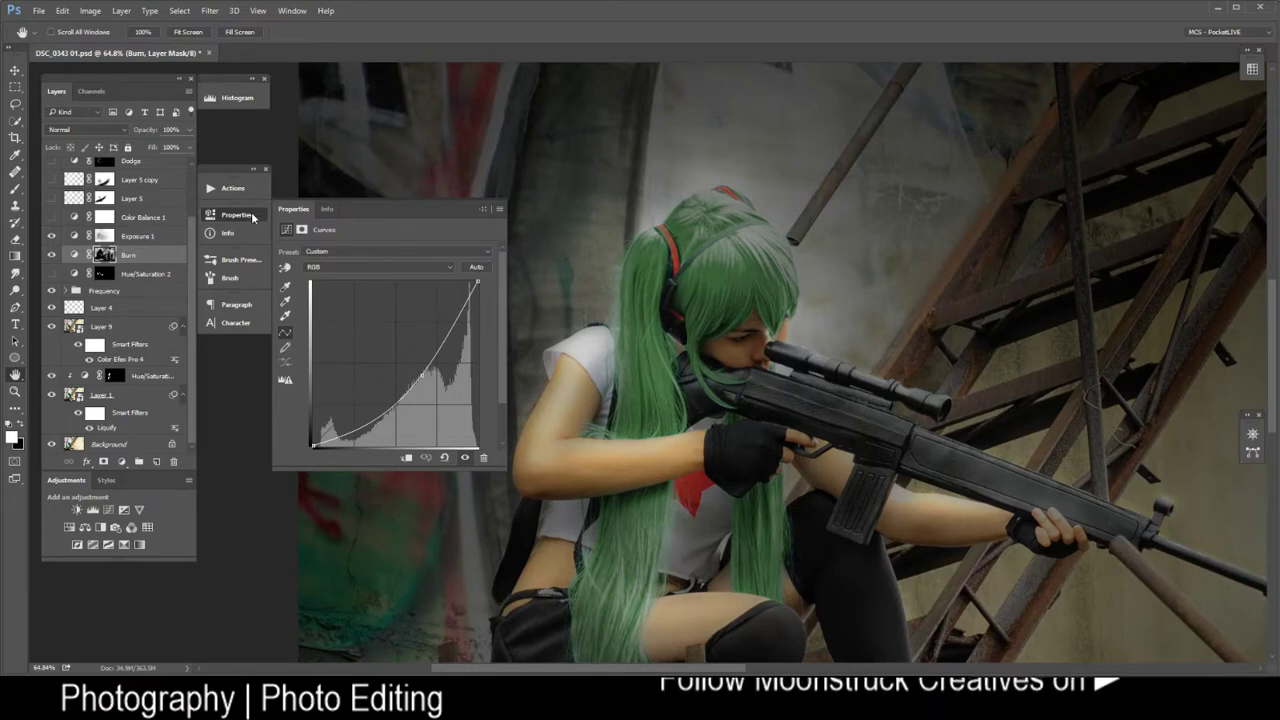
click(566, 248)
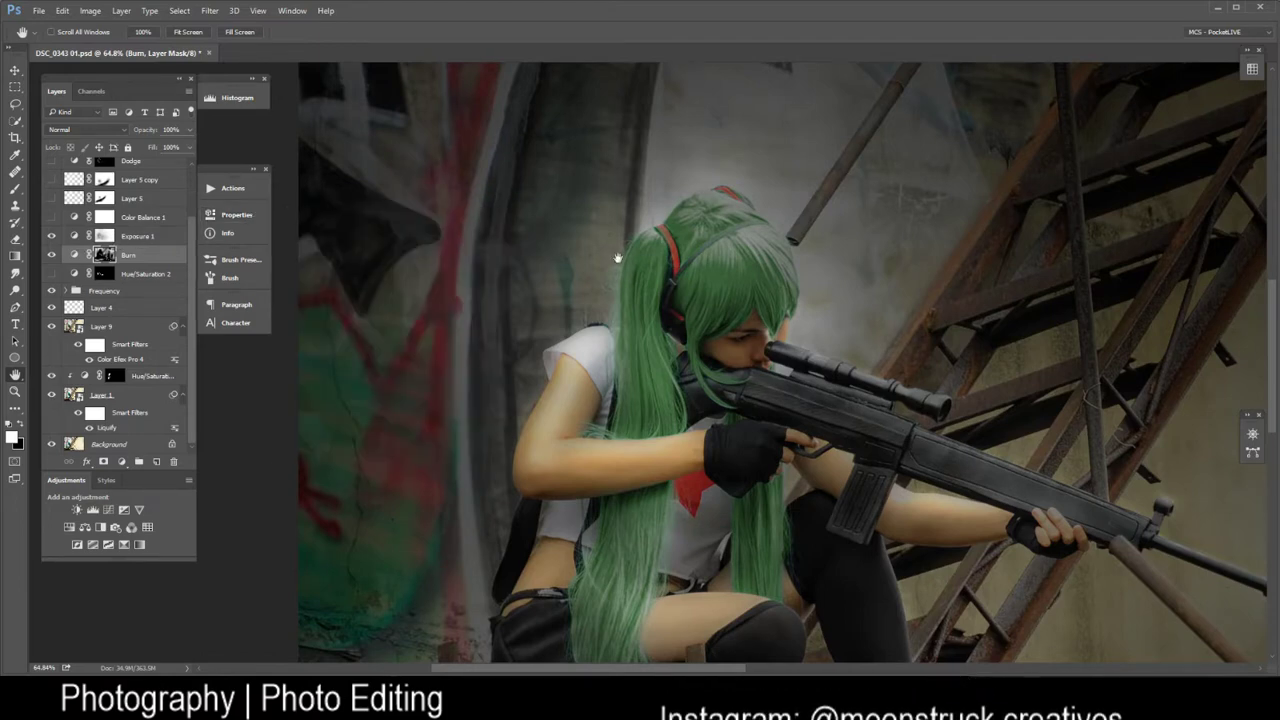
key(ctrl+minus)
key(ctrl+minus)
key(ctrl+minus)
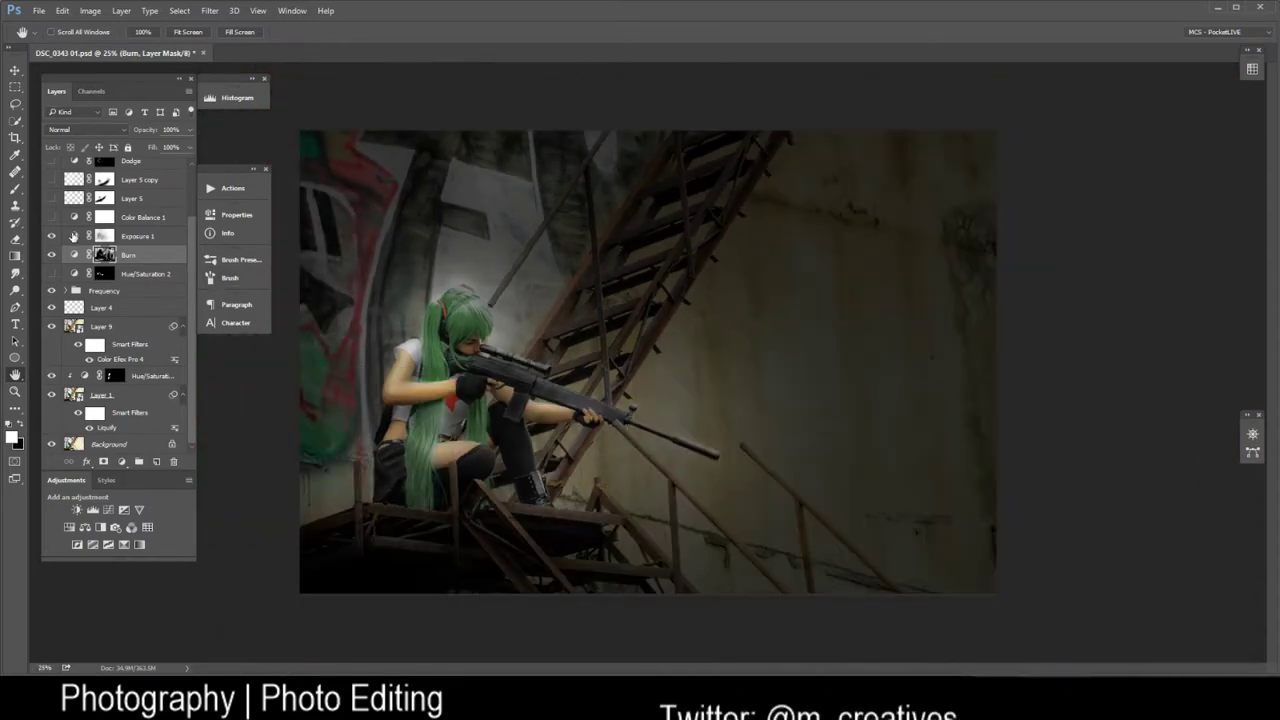
Compare the image with the Exposure 1 mask disabled and enabled, and inspect the masked light around the sniper
shift+click(103, 236)
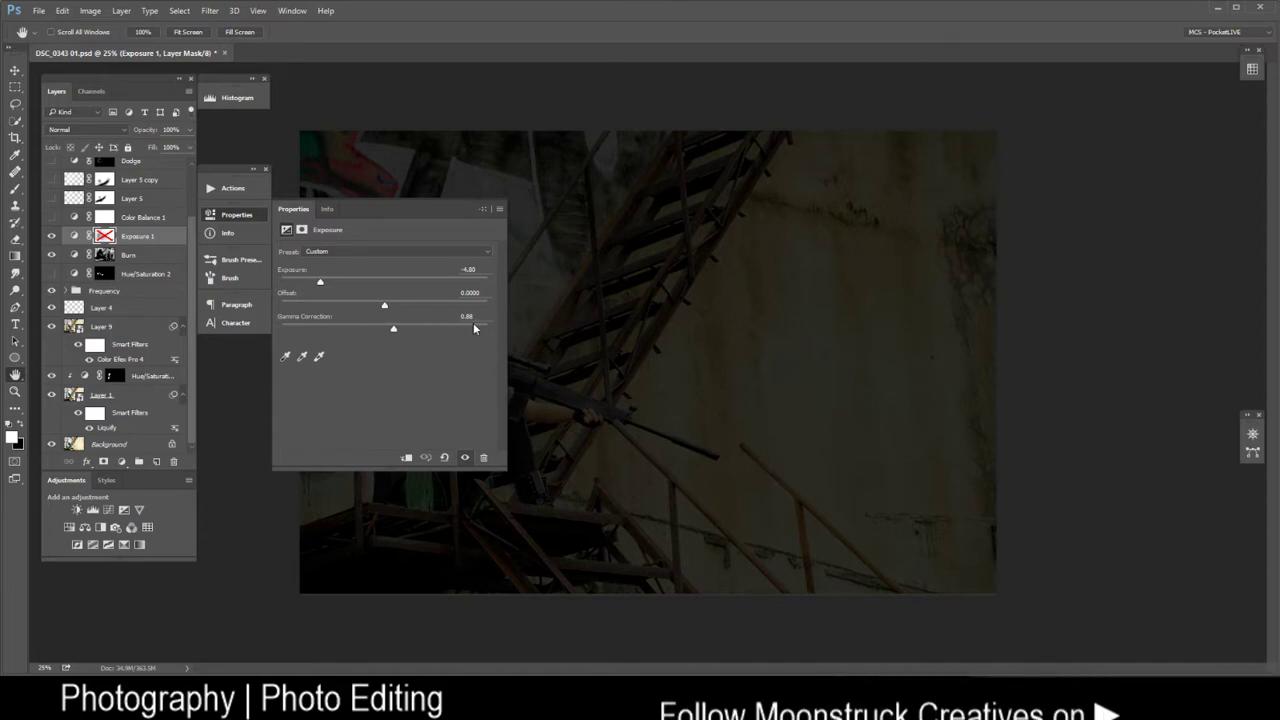
click(236, 215)
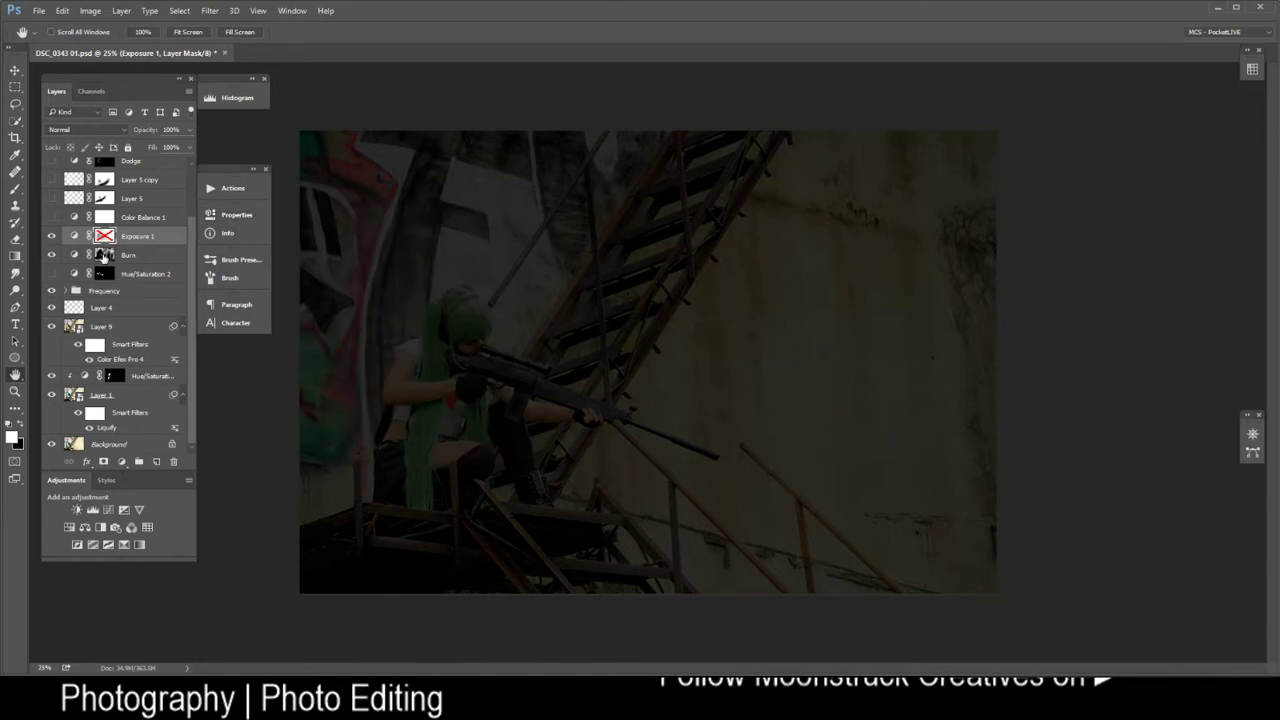
shift+click(105, 236)
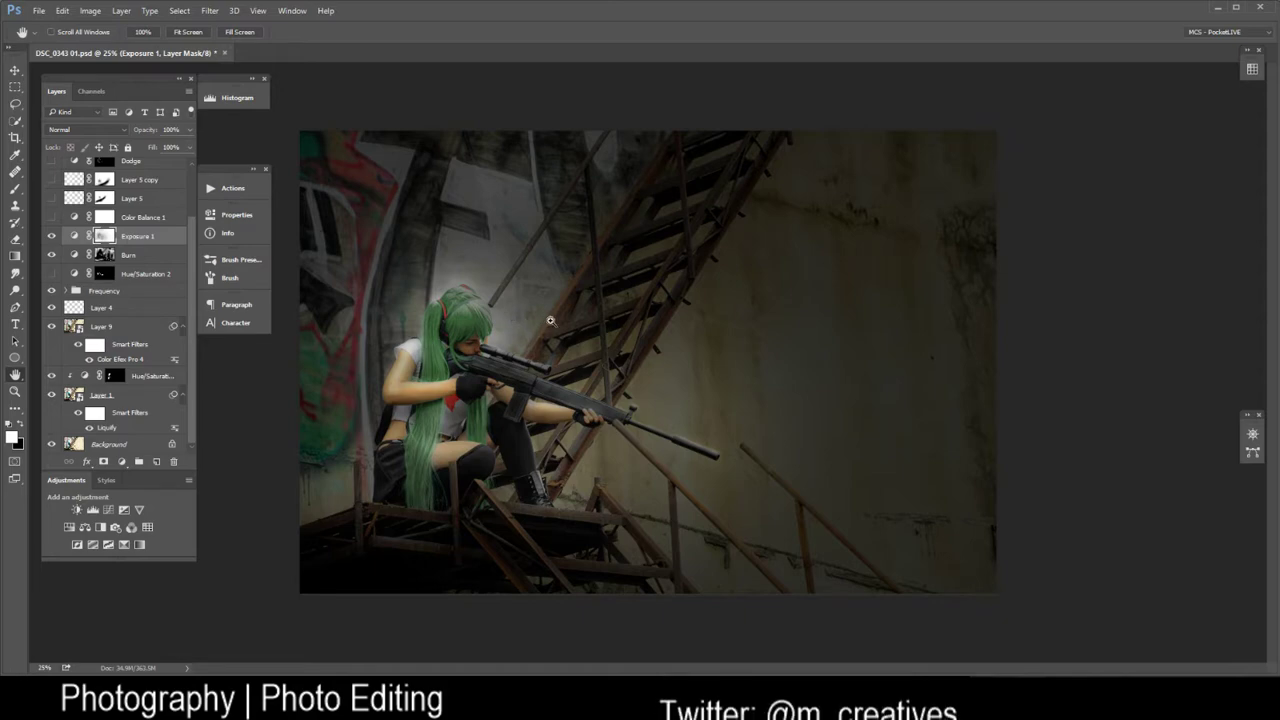
key(ctrl+plus)
drag(577, 337, 748, 323)
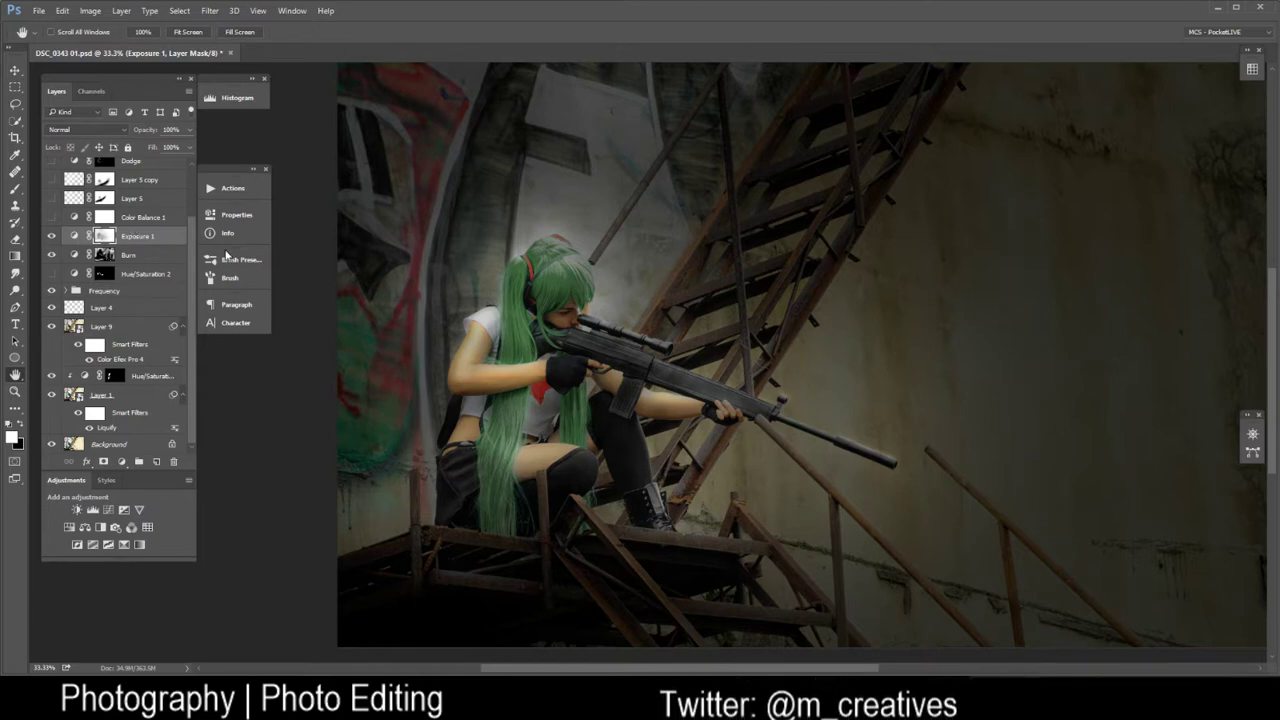
drag(893, 369, 831, 397)
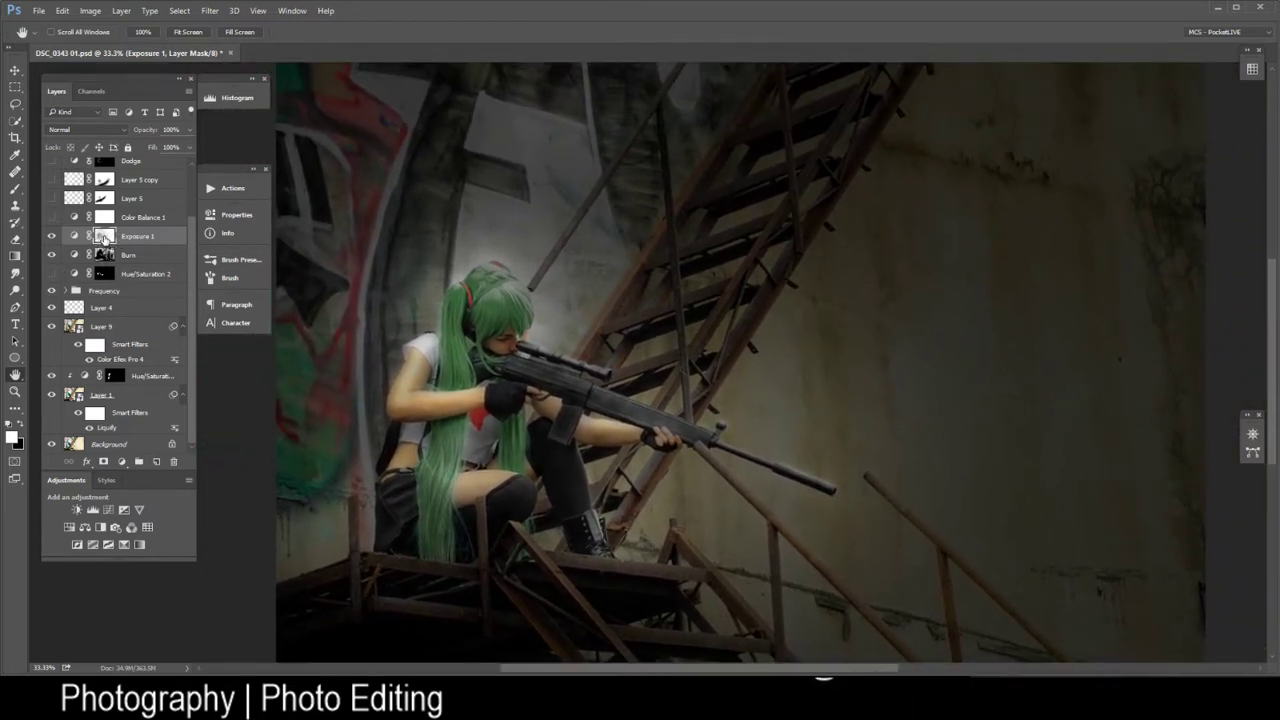
Duplicate Exposure 1 with its mask disabled, hiding the original, and reset the duplicate's mask to solid white
shift+click(104, 237)
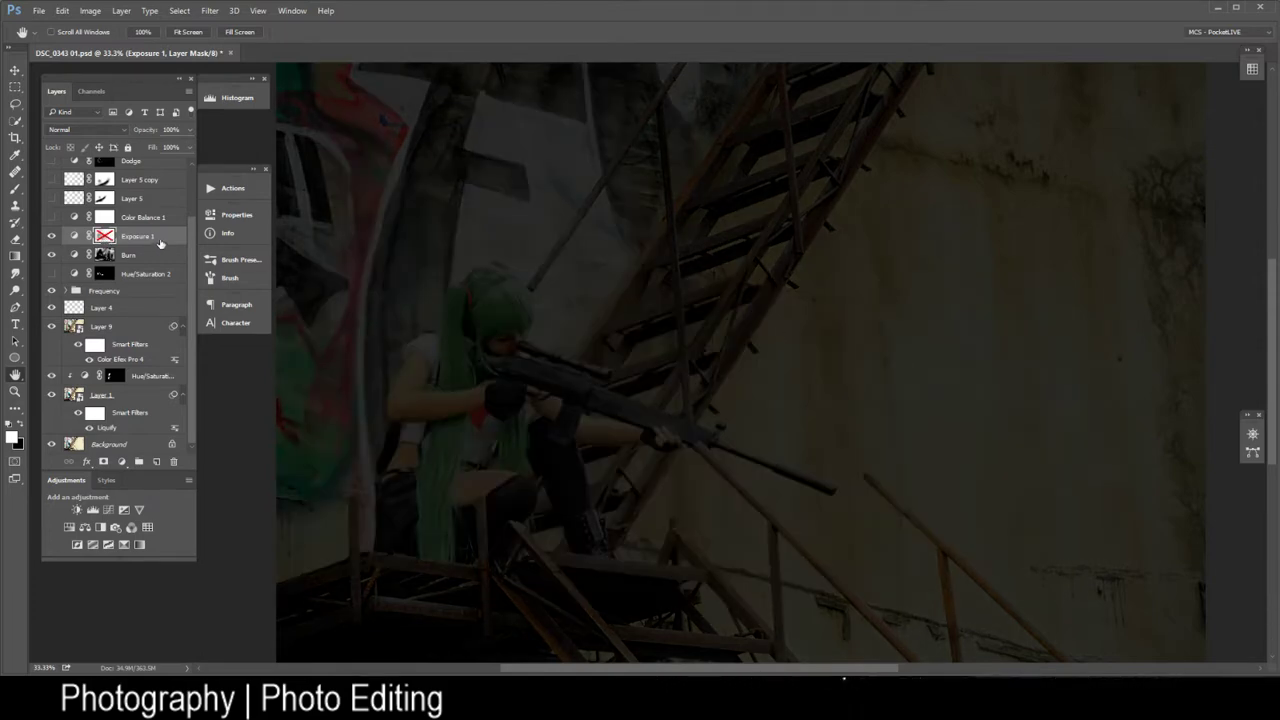
key(ctrl+j)
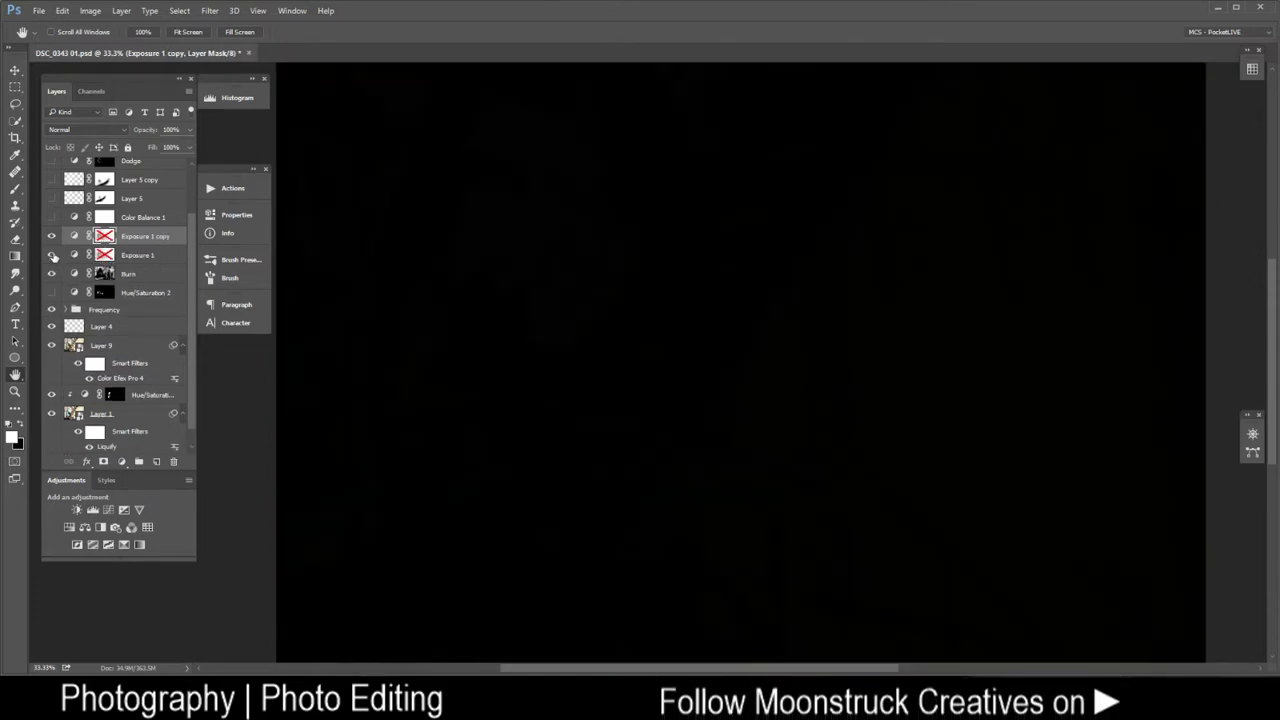
click(52, 255)
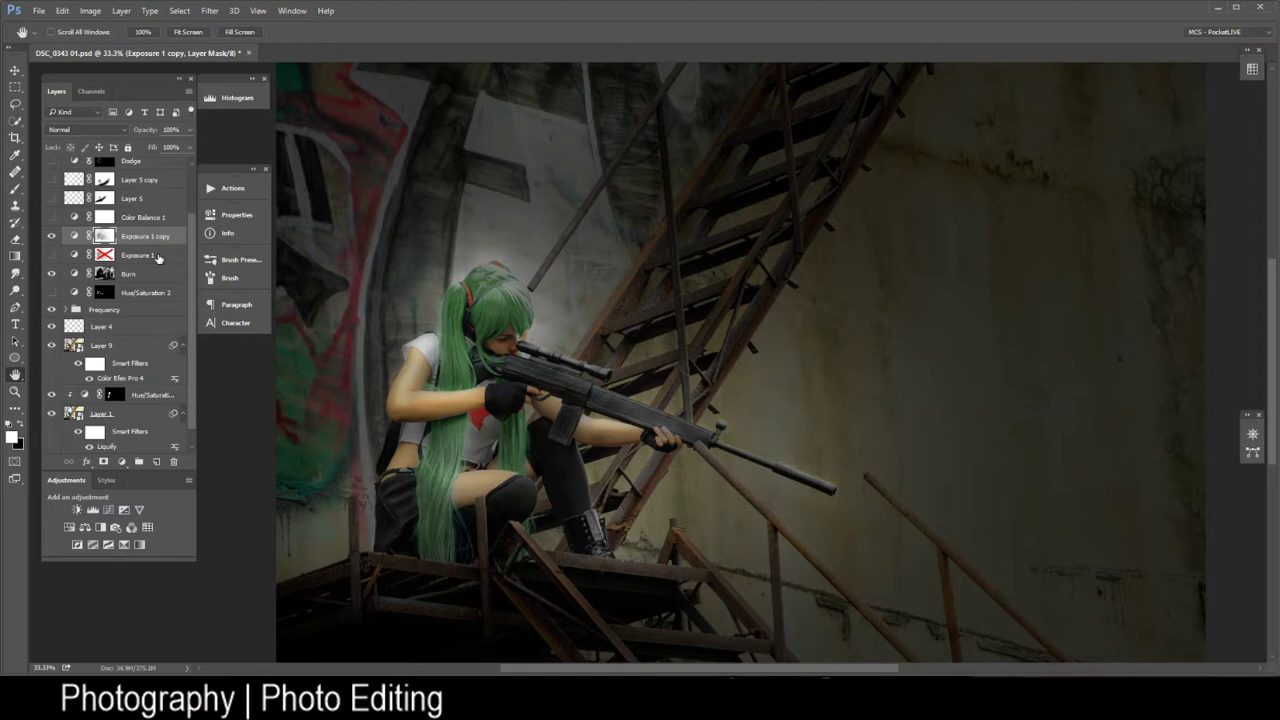
key(ctrl+BackSpace)
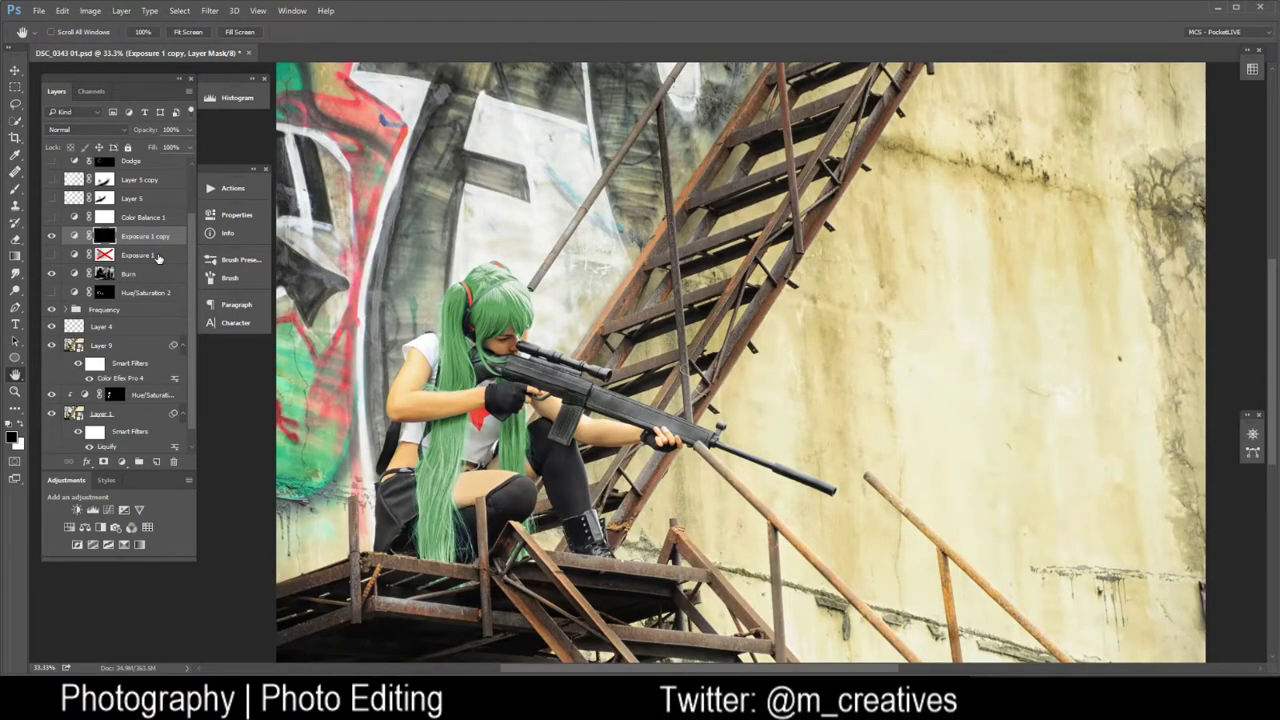
key(ctrl+i)
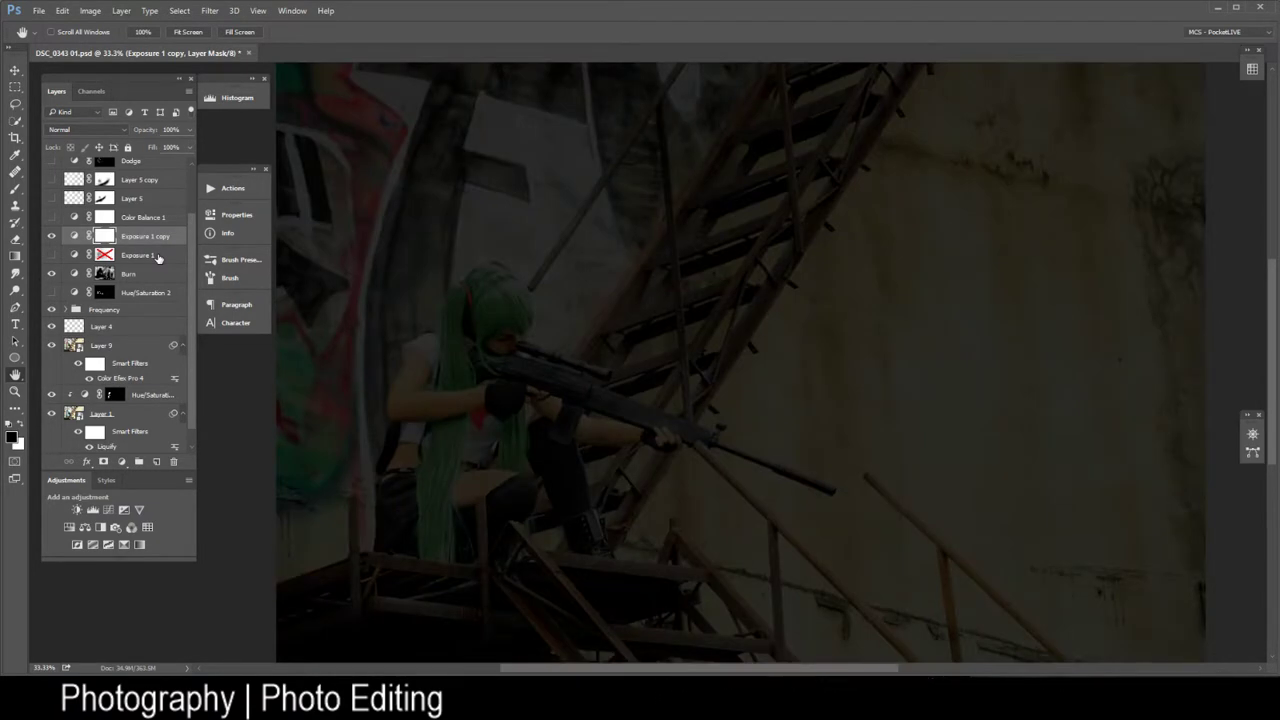
Prepare a black brush with 5% flow and enlarge it to 900 for painting the Exposure 1 copy mask around the sniper's head
key(b)
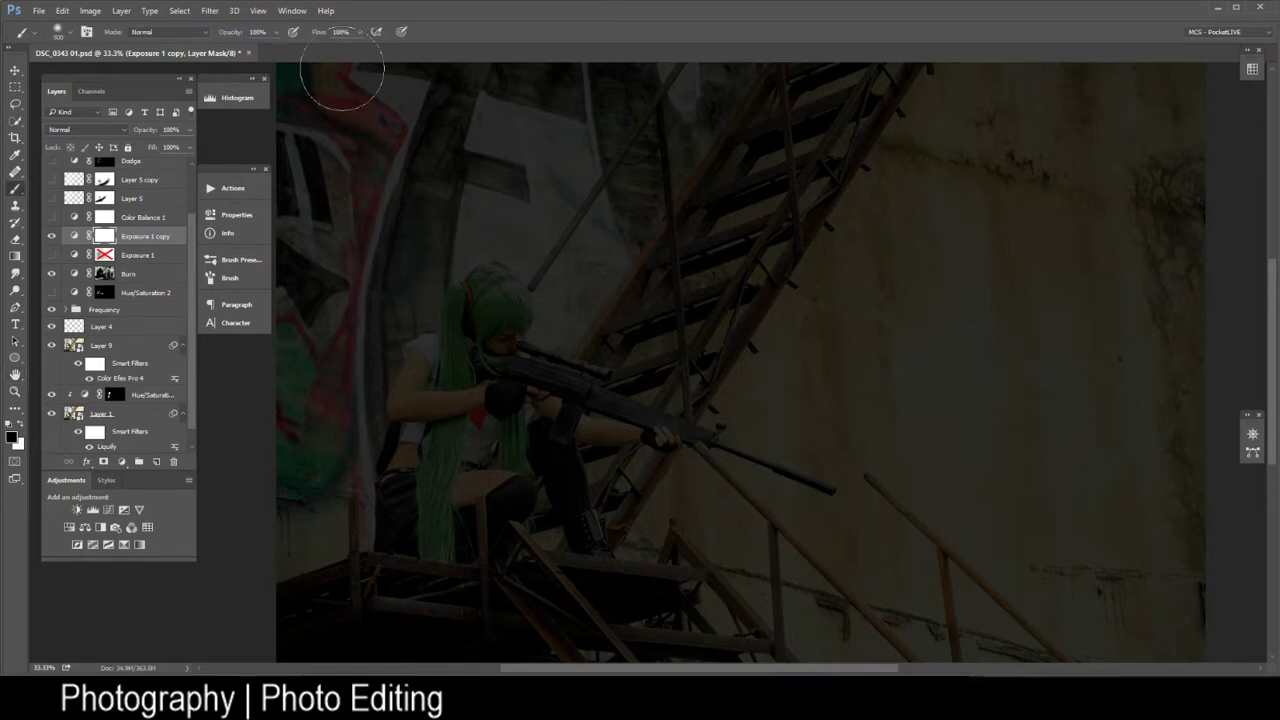
key(shift+1)
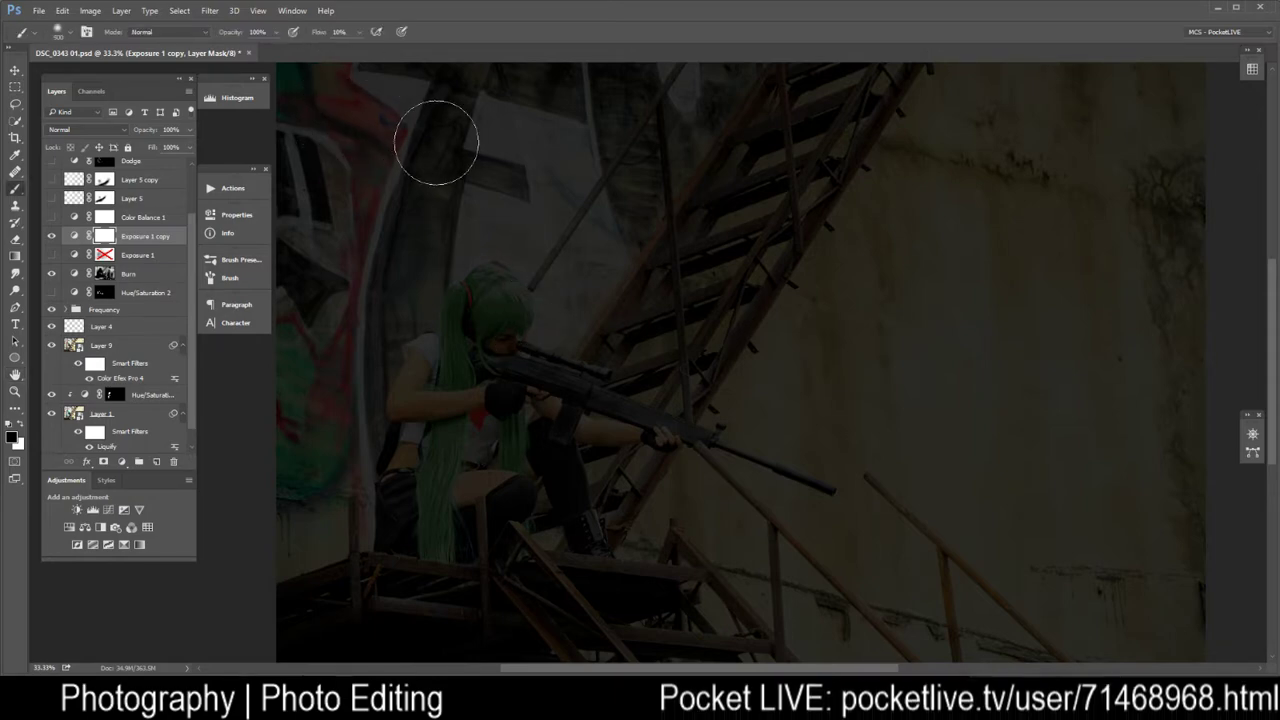
key(shift+0)
key(shift+5)
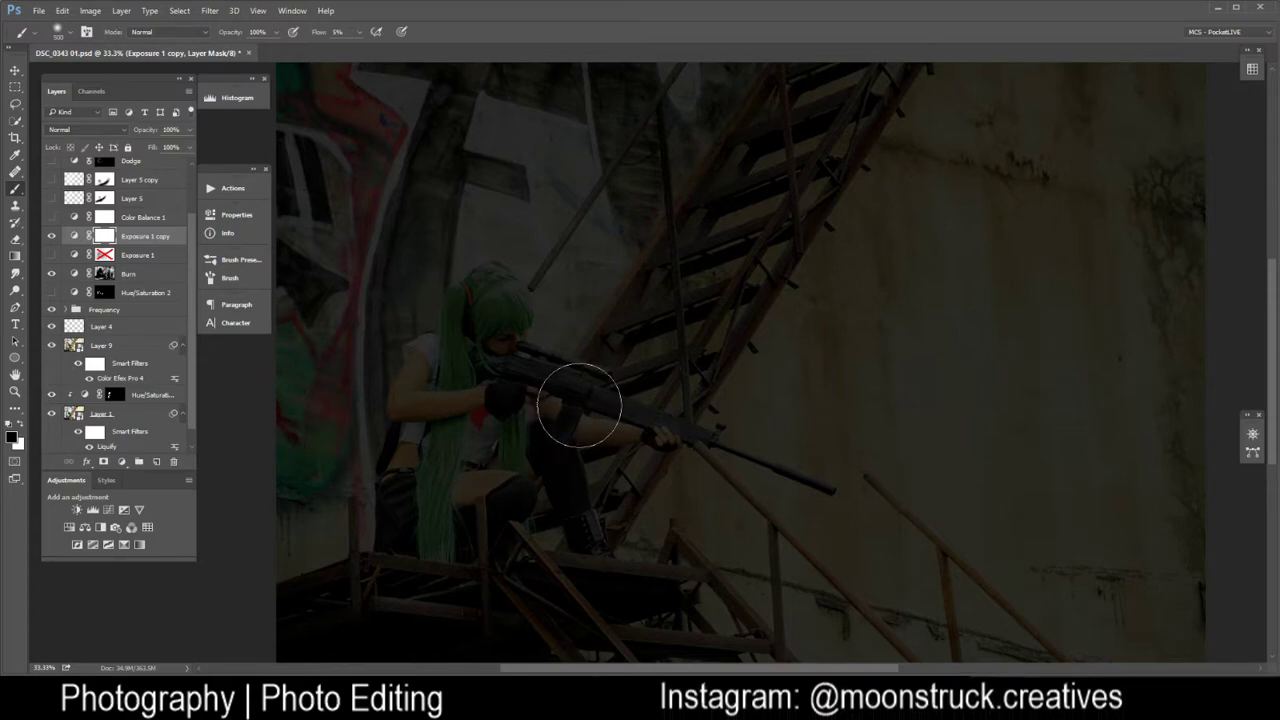
drag(586, 409, 714, 423)
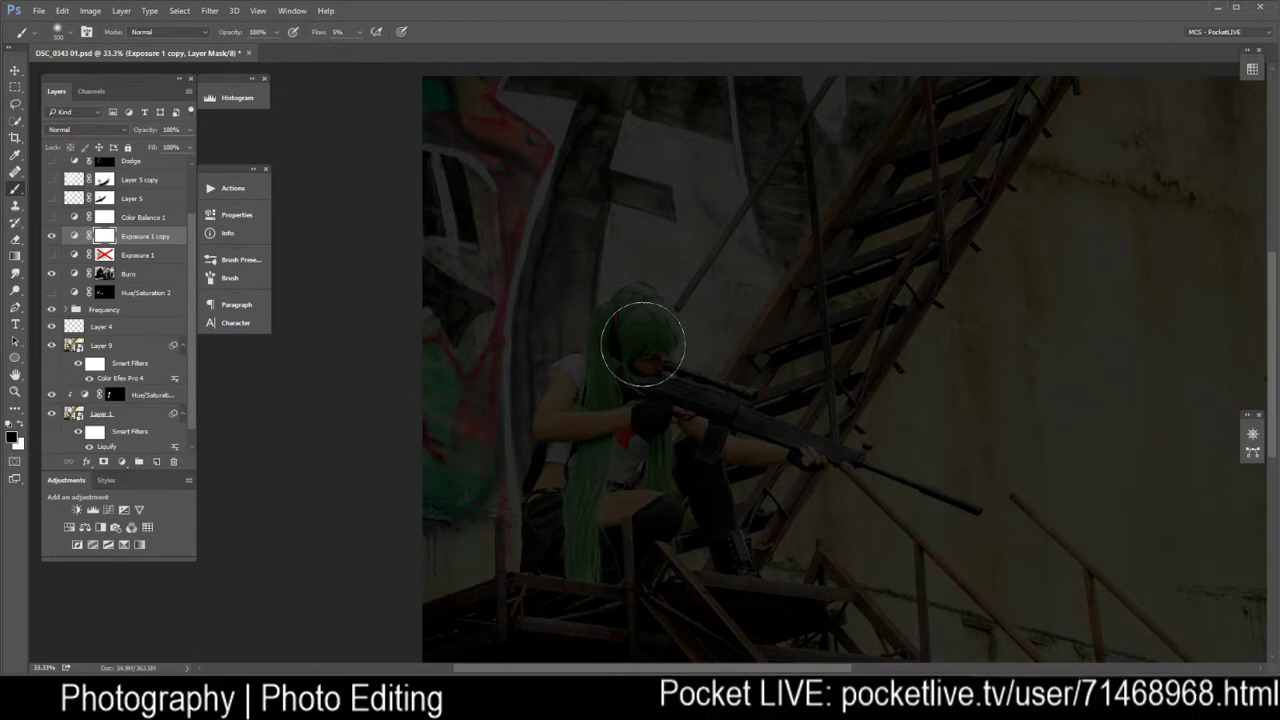
key(bracketright)
key(bracketright)
key(bracketright)
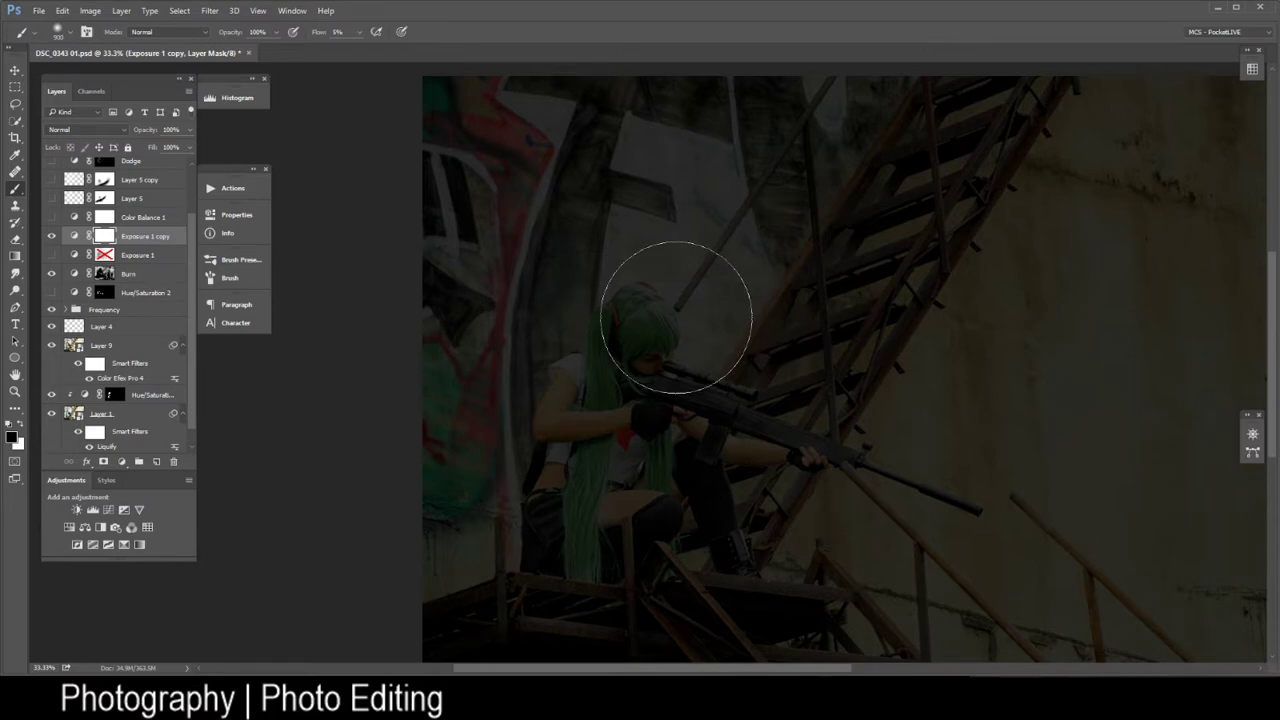
scroll(125, 235, up, 2)
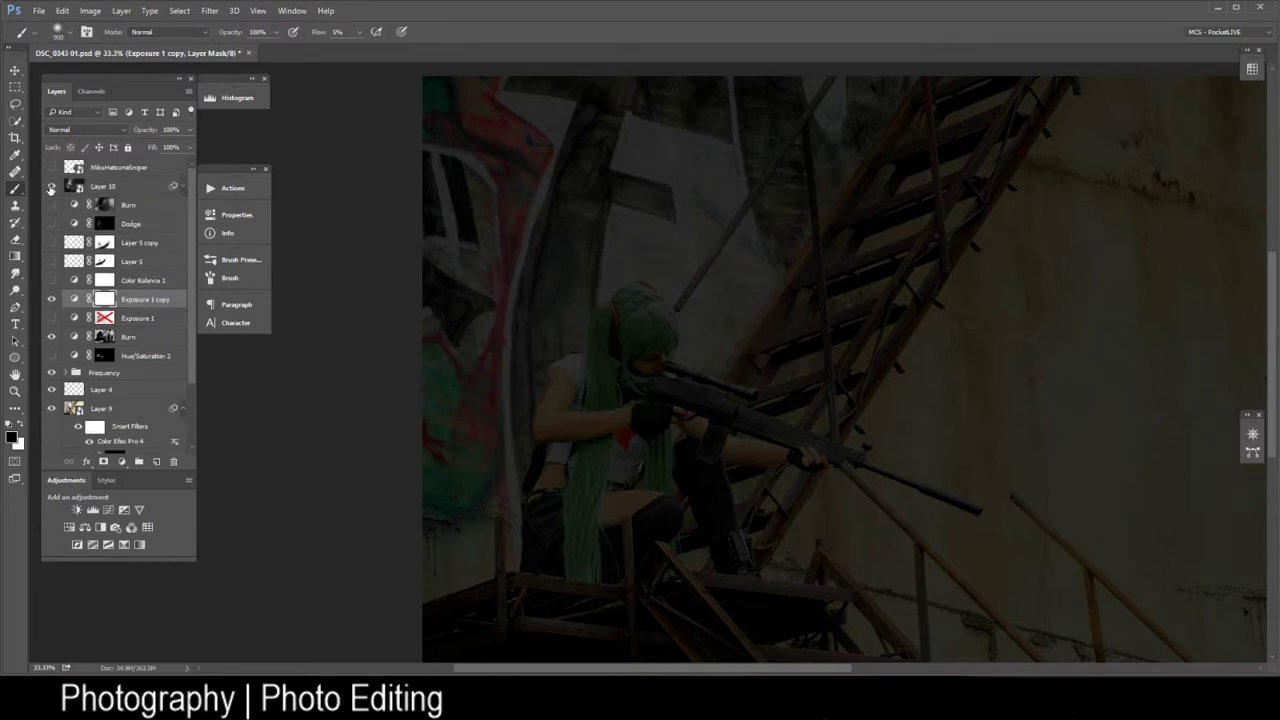
Check the finished lighting with Layer 10 shown, then paint the Exposure 1 copy mask black around the sniper's head and upper body
click(51, 187)
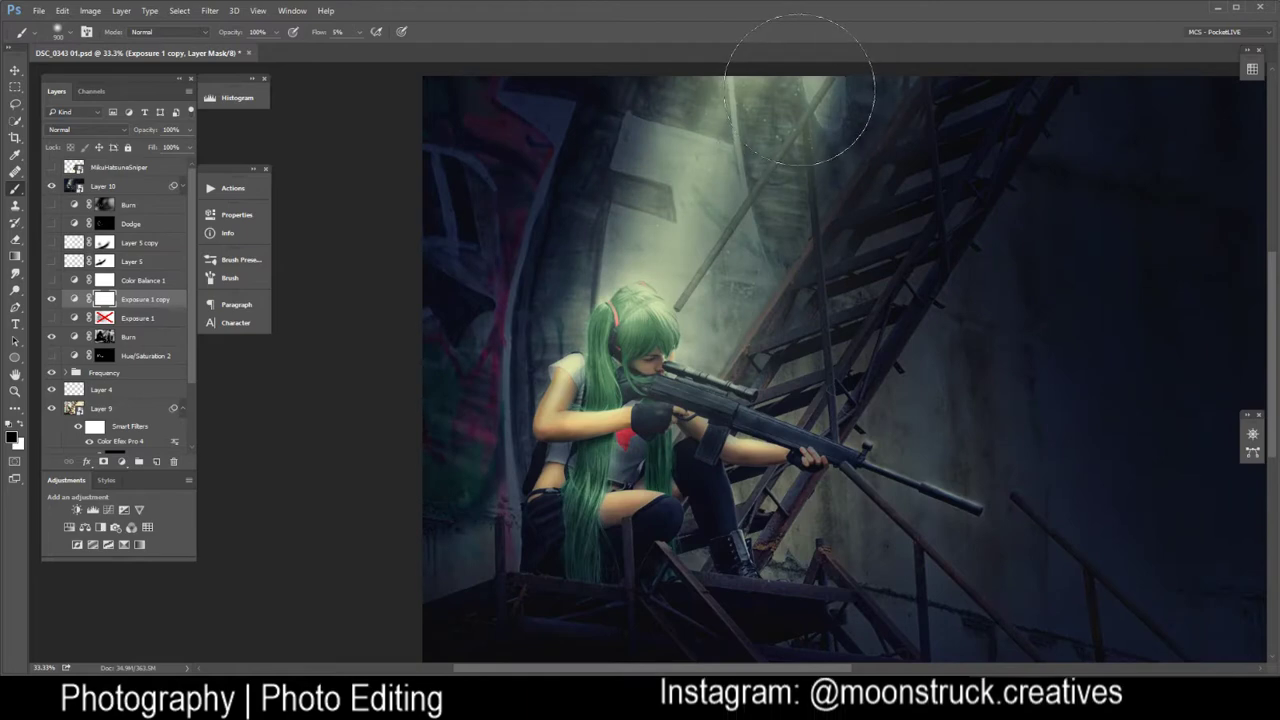
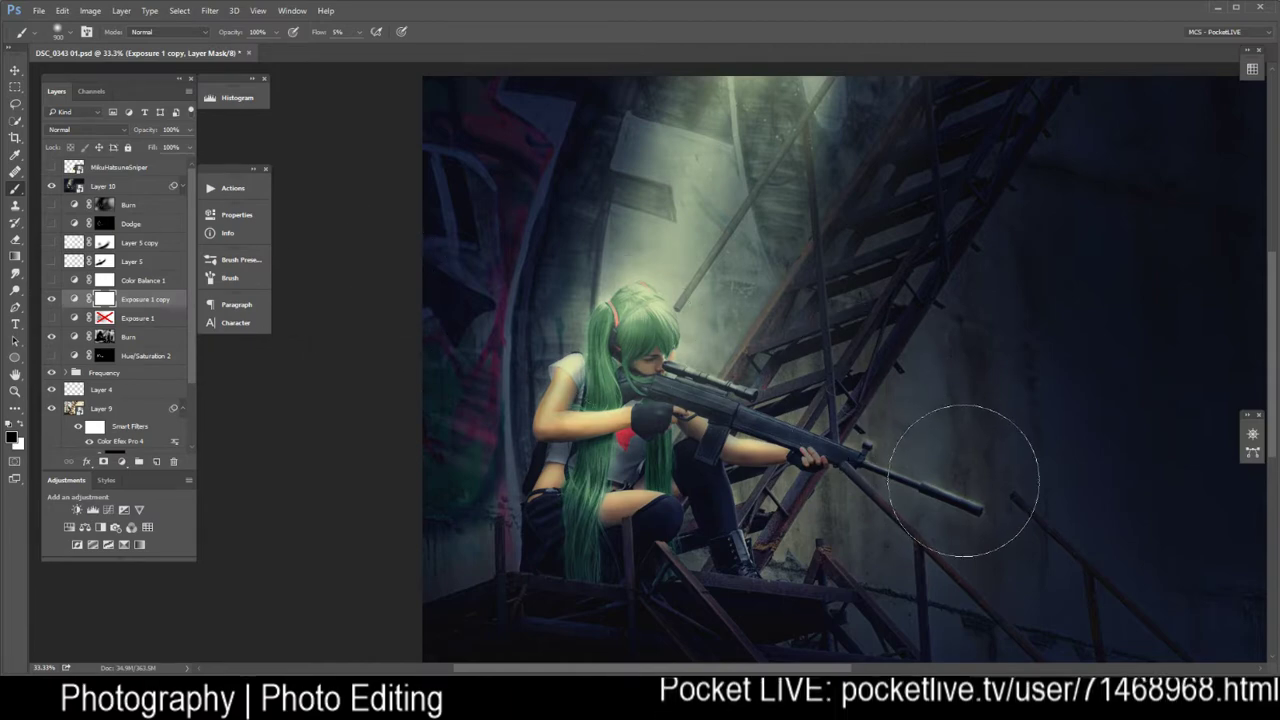
click(52, 187)
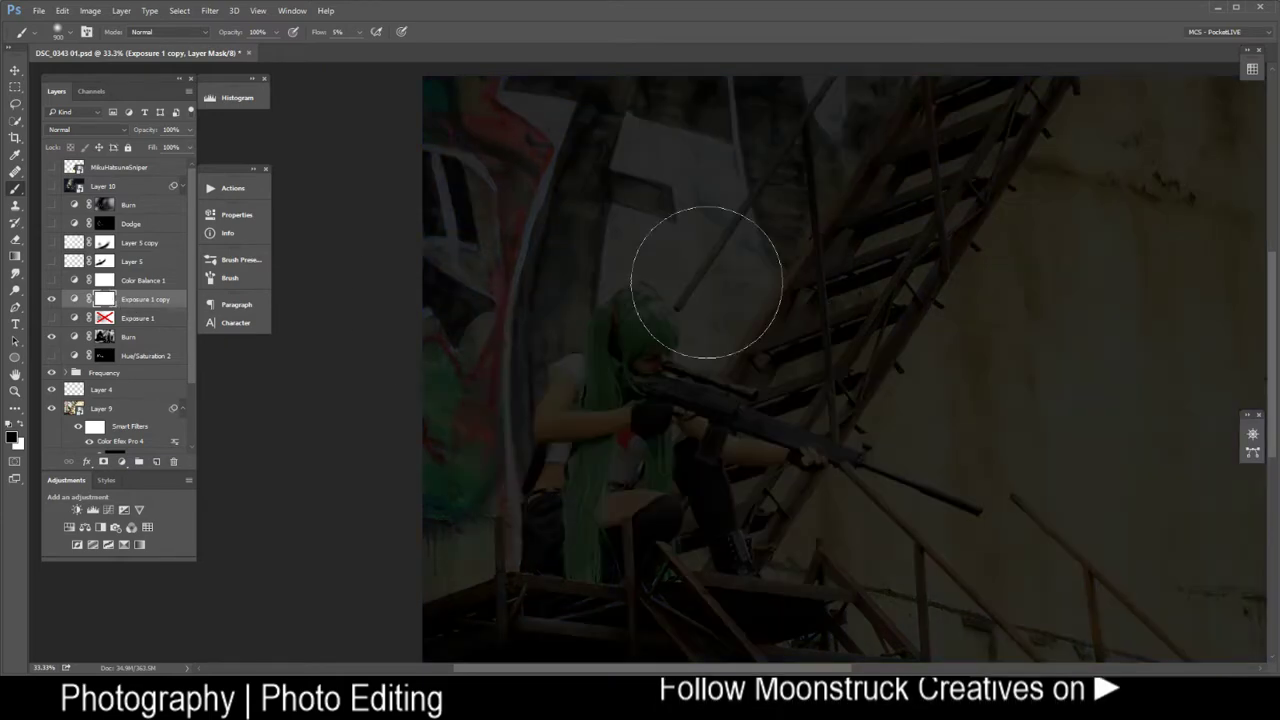
mouse_move(748, 292)
mouse_down()
mouse_move(671, 329)
mouse_move(641, 319)
mouse_move(684, 306)
mouse_move(660, 342)
mouse_move(759, 404)
mouse_move(788, 406)
mouse_move(779, 422)
mouse_move(819, 404)
mouse_move(810, 316)
mouse_move(711, 337)
mouse_move(594, 323)
mouse_move(588, 334)
mouse_move(629, 421)
mouse_up()
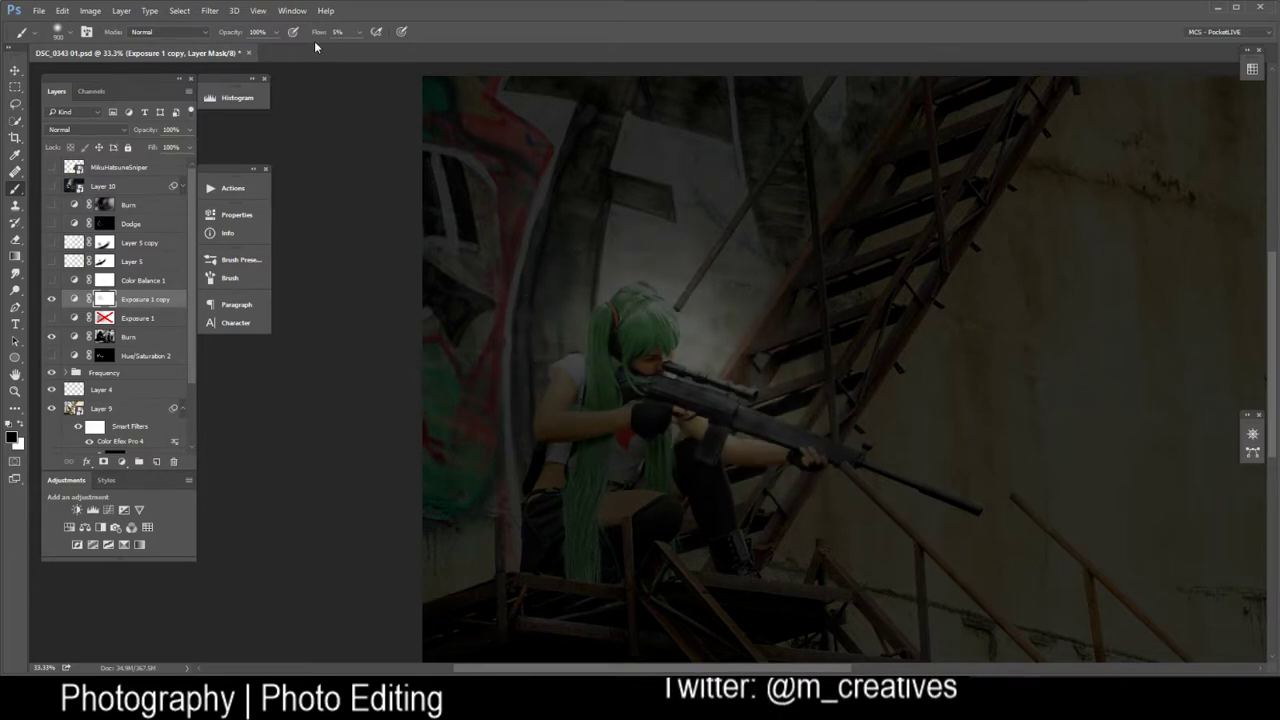
mouse_move(669, 371)
mouse_down()
mouse_move(529, 400)
mouse_move(610, 418)
mouse_move(665, 290)
mouse_move(640, 295)
mouse_move(525, 405)
mouse_move(686, 286)
mouse_move(625, 400)
mouse_move(670, 360)
mouse_up()
key(bracketleft)
key(bracketleft)
key(bracketleft)
key(bracketright)
key(bracketright)
key(bracketright)
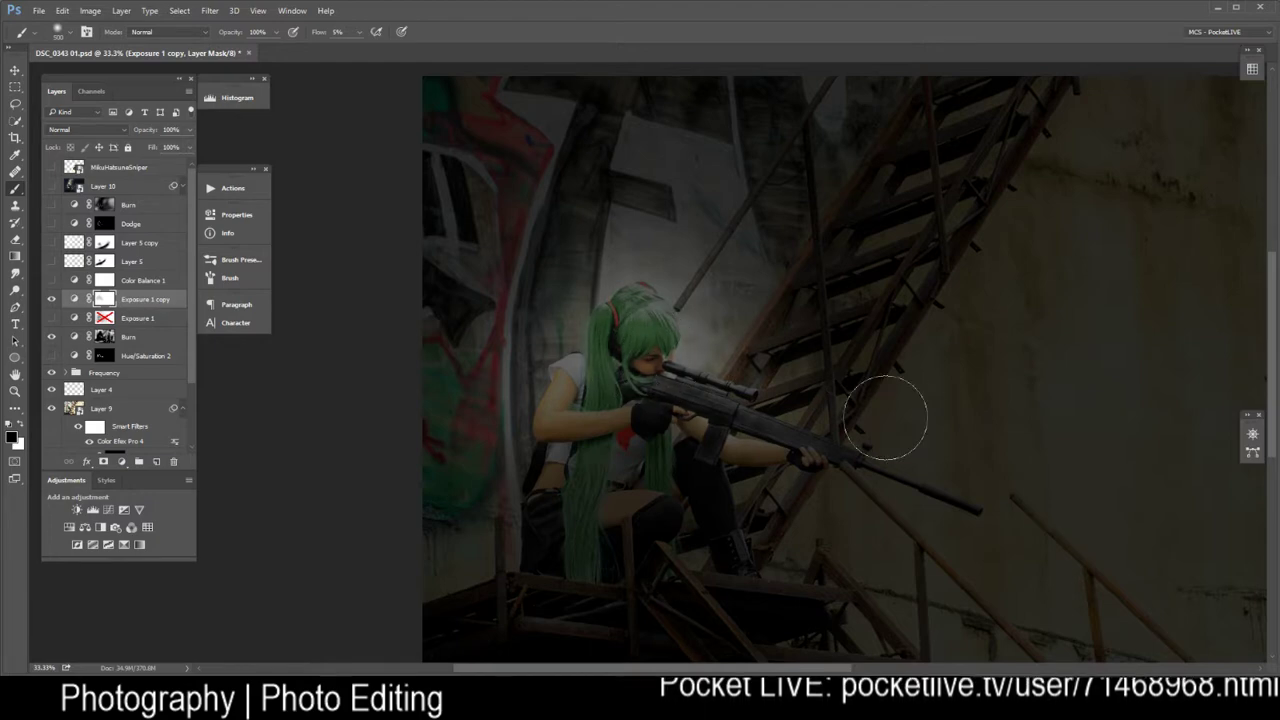
Brush black on the Exposure 1 copy mask along the sniper's body and rifle and toward the graffiti wall, varying the brush size
mouse_move(894, 420)
mouse_down()
mouse_move(767, 417)
mouse_move(849, 412)
mouse_move(827, 440)
mouse_move(930, 434)
mouse_move(945, 456)
mouse_move(874, 471)
mouse_move(749, 458)
mouse_move(620, 408)
mouse_move(532, 439)
mouse_move(557, 509)
mouse_move(663, 489)
mouse_move(632, 490)
mouse_move(713, 453)
mouse_move(655, 486)
mouse_move(635, 479)
mouse_move(662, 455)
mouse_move(530, 503)
mouse_move(512, 550)
mouse_move(543, 374)
mouse_move(506, 452)
mouse_move(463, 483)
mouse_move(594, 253)
mouse_move(653, 244)
mouse_move(734, 271)
mouse_move(684, 318)
mouse_move(629, 328)
mouse_move(672, 434)
mouse_move(628, 390)
mouse_move(764, 415)
mouse_move(756, 440)
mouse_move(777, 435)
mouse_move(712, 279)
mouse_move(671, 323)
mouse_move(656, 368)
mouse_move(422, 325)
mouse_up()
key(bracketright)
key(bracketright)
key(bracketright)
key(bracketright)
key(bracketleft)
key(bracketleft)
key(bracketleft)
key(bracketleft)
key(bracketleft)
key(bracketleft)
key(bracketleft)
key(bracketleft)
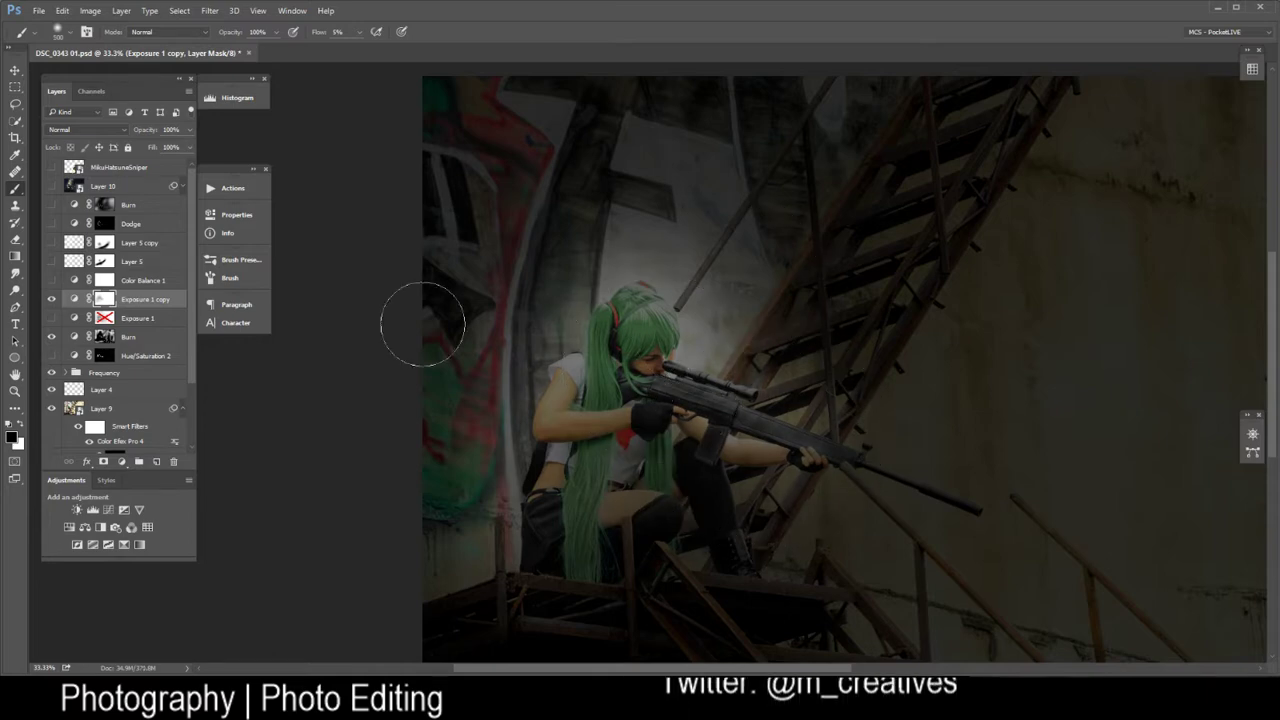
Delete the Exposure 1 copy adjustment and restore the original Exposure 1 with its painted mask enabled
click(73, 300)
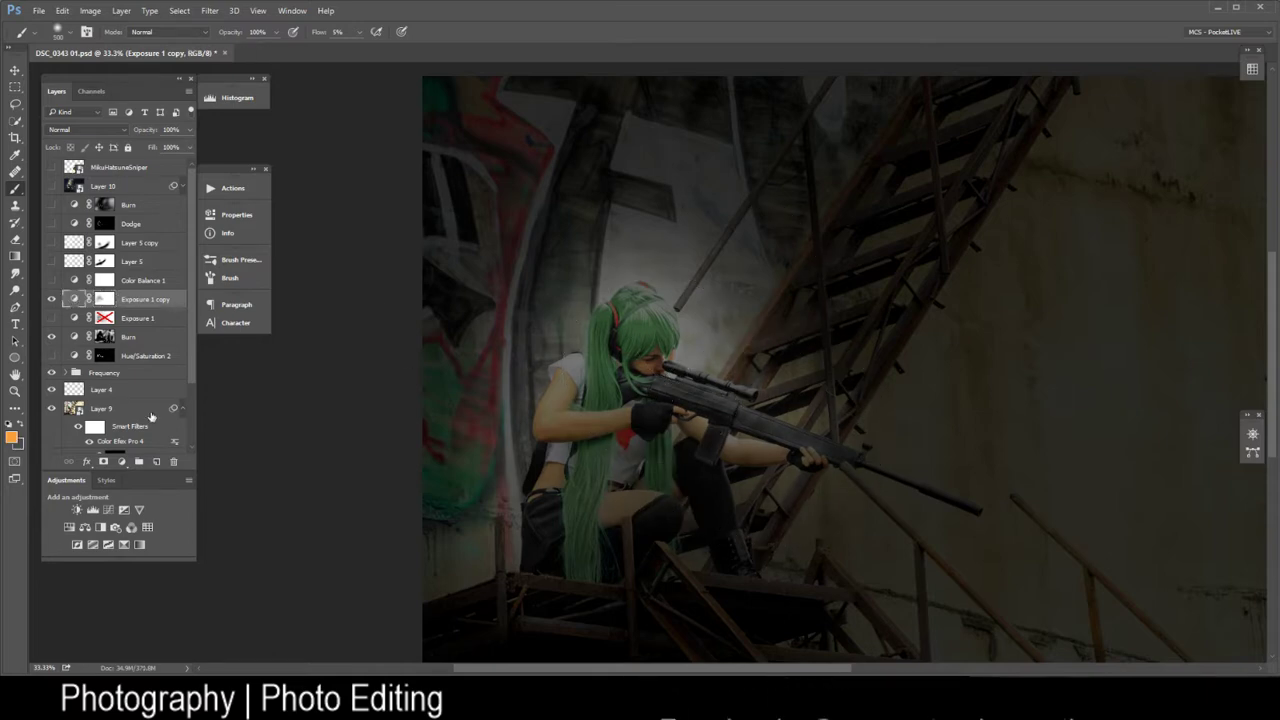
click(174, 463)
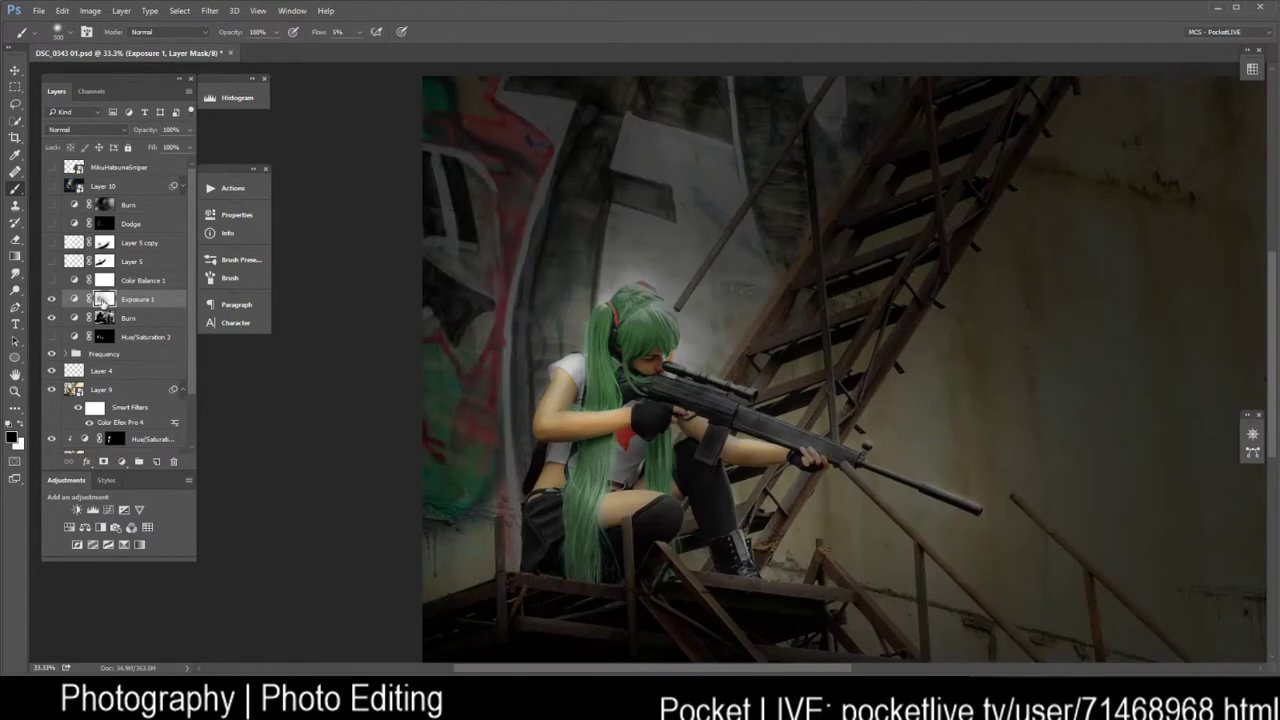
click(52, 299)
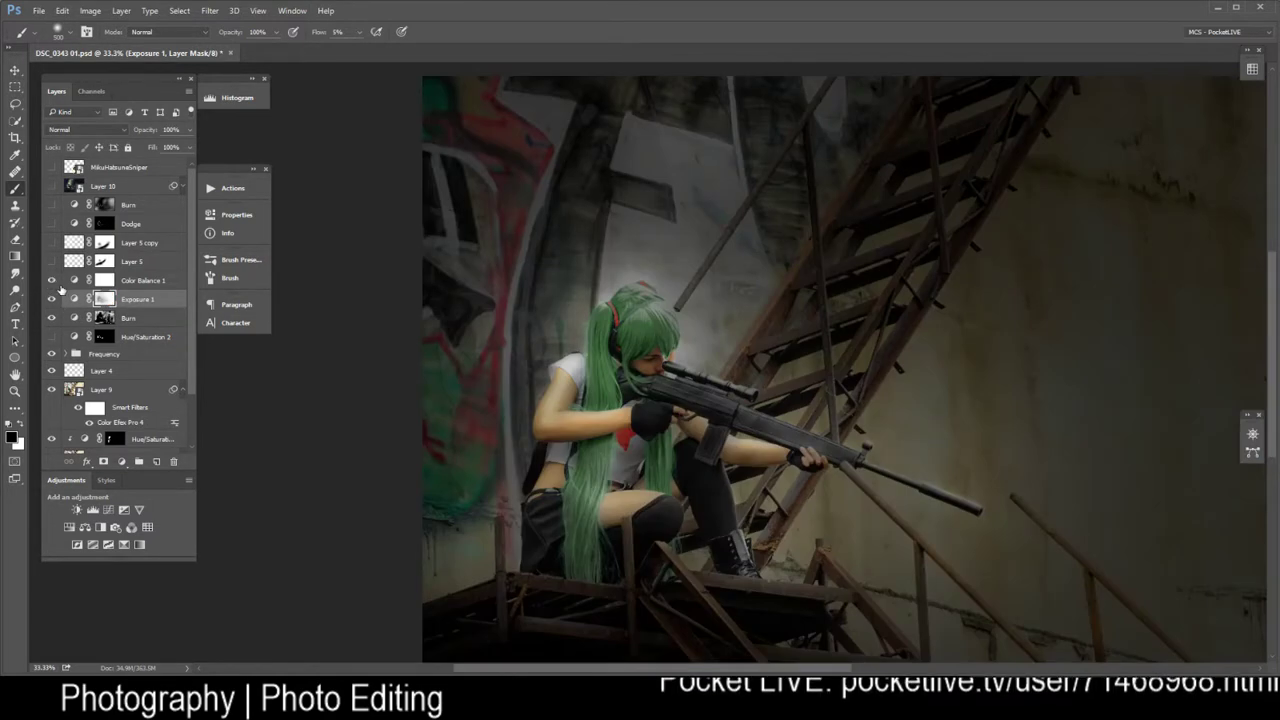
Show the Color Balance 1 adjustment and review its Midtones settings and blue tint on the photo
click(52, 281)
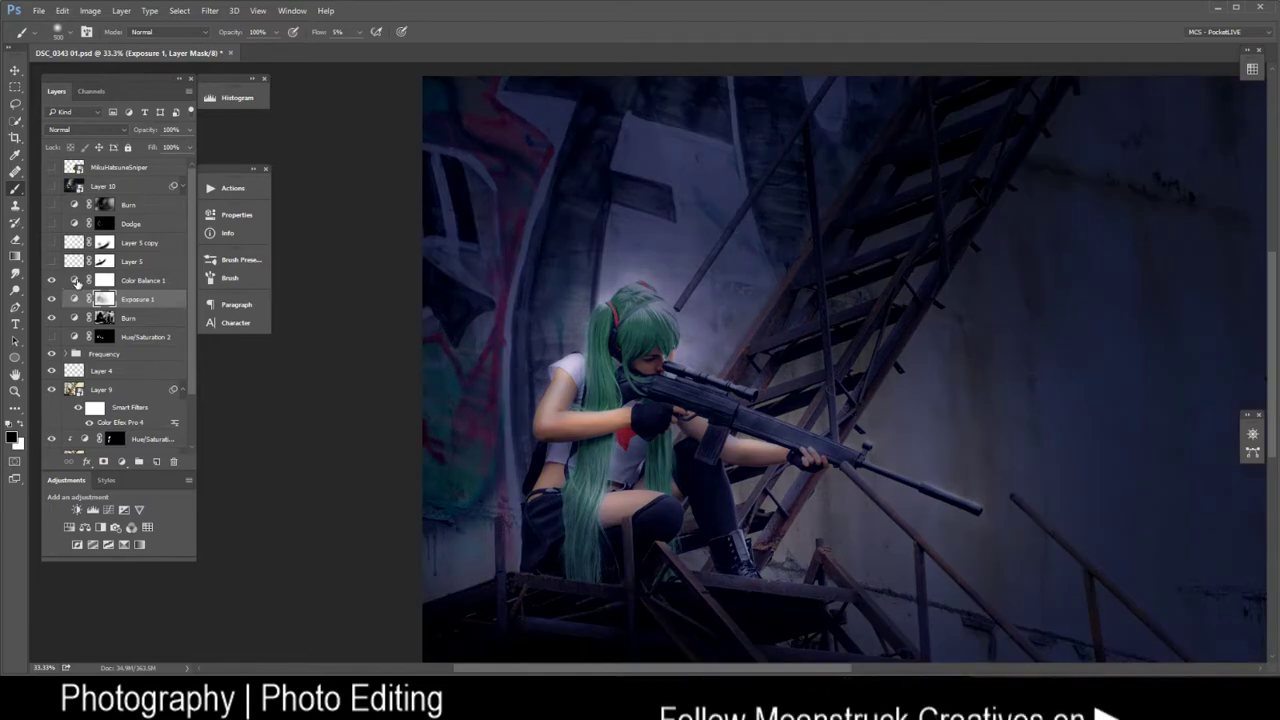
double_click(75, 281)
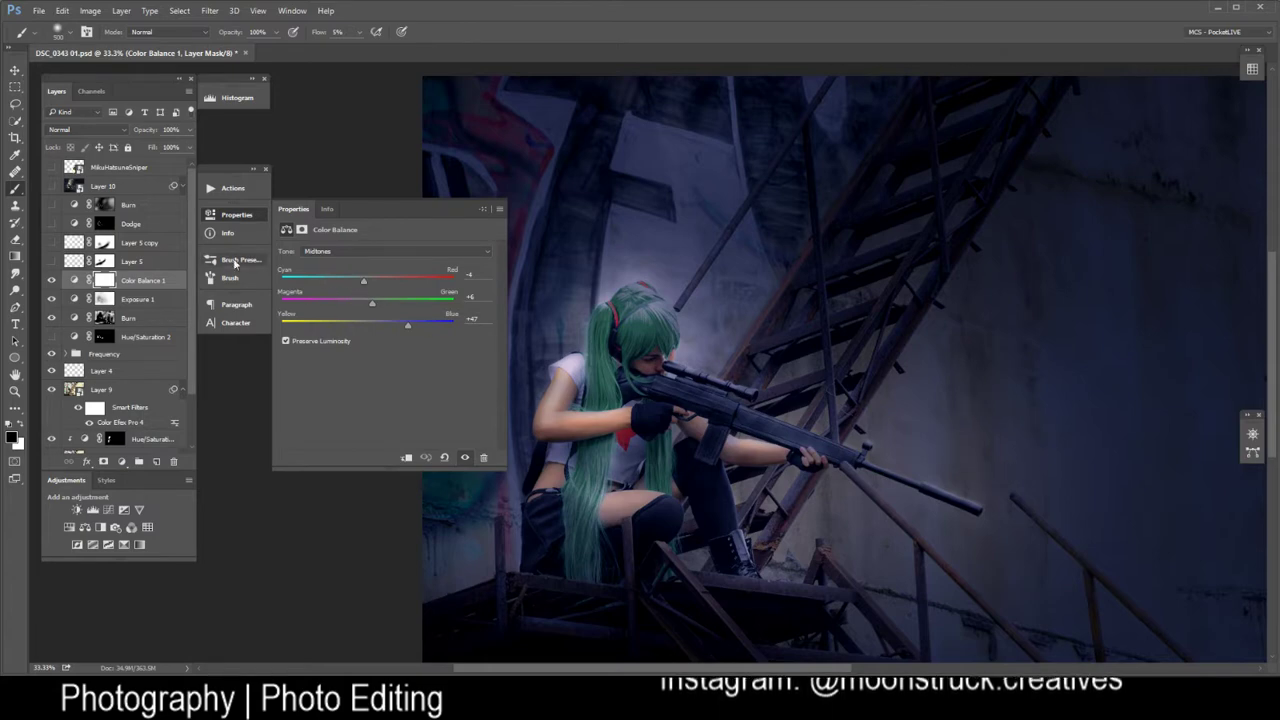
click(237, 214)
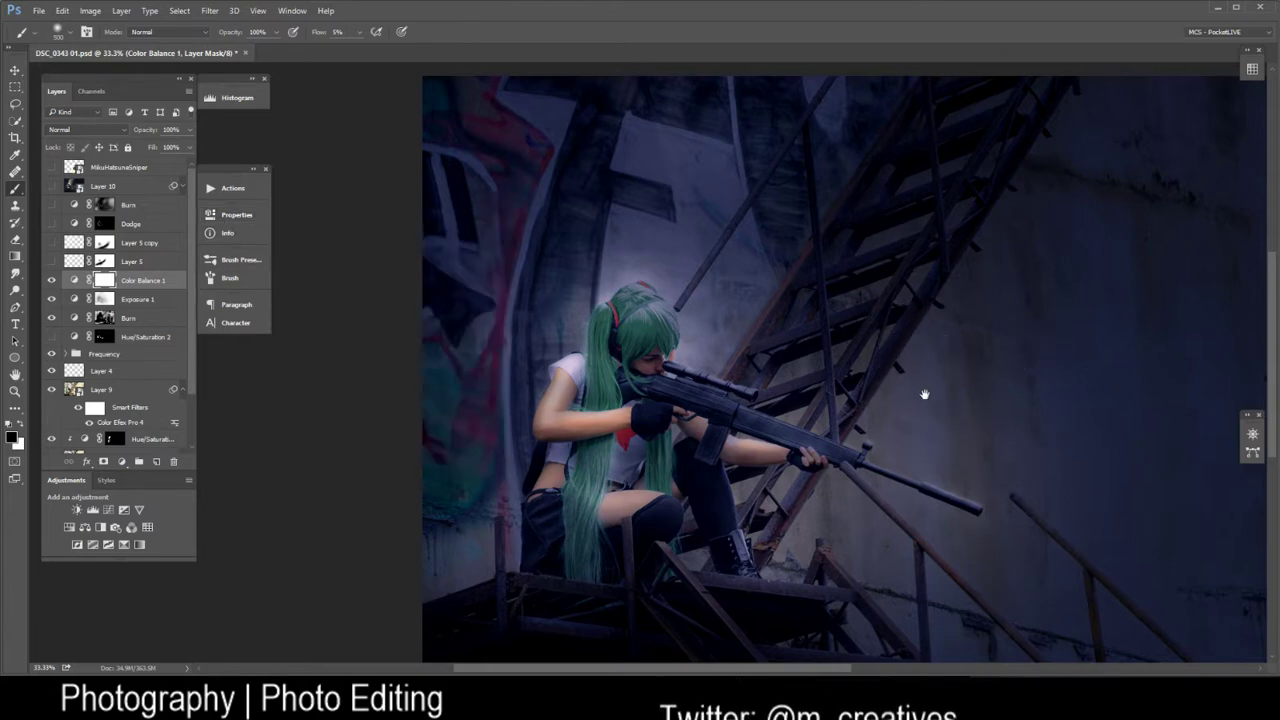
drag(925, 394, 777, 357)
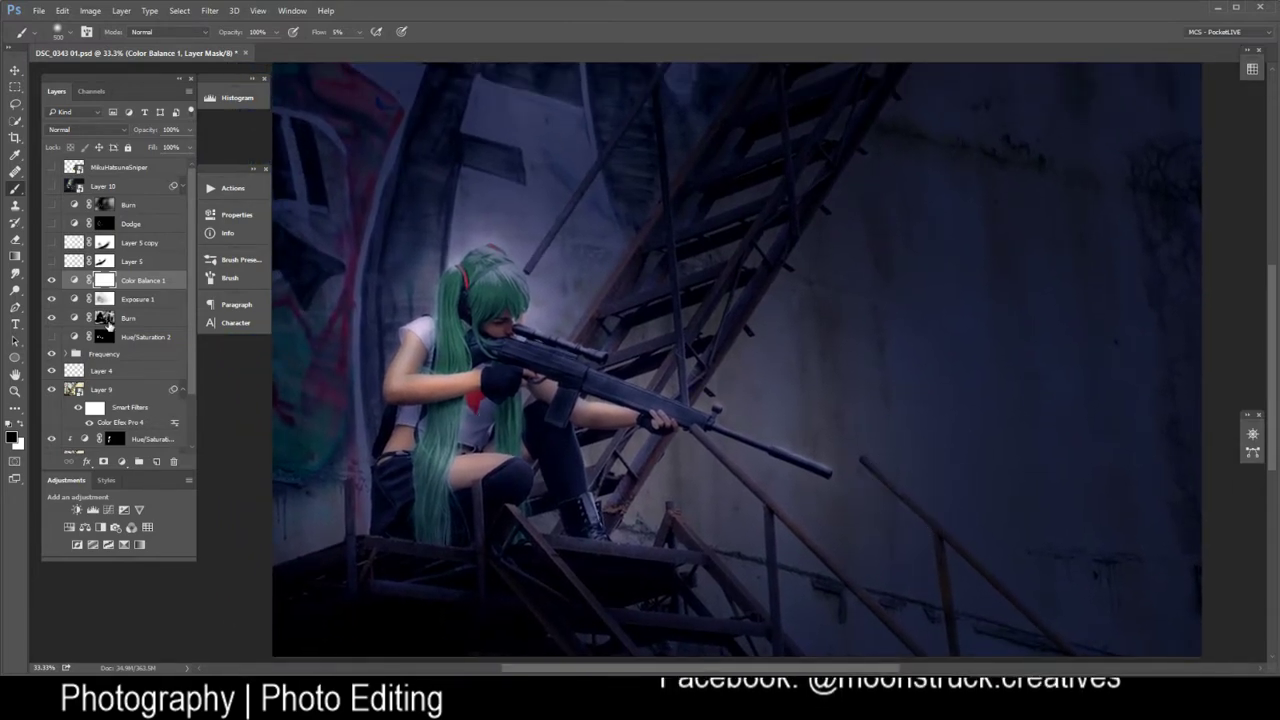
Compare the image with Layer 5 shown and hidden to examine its light beam above the sniper
click(51, 263)
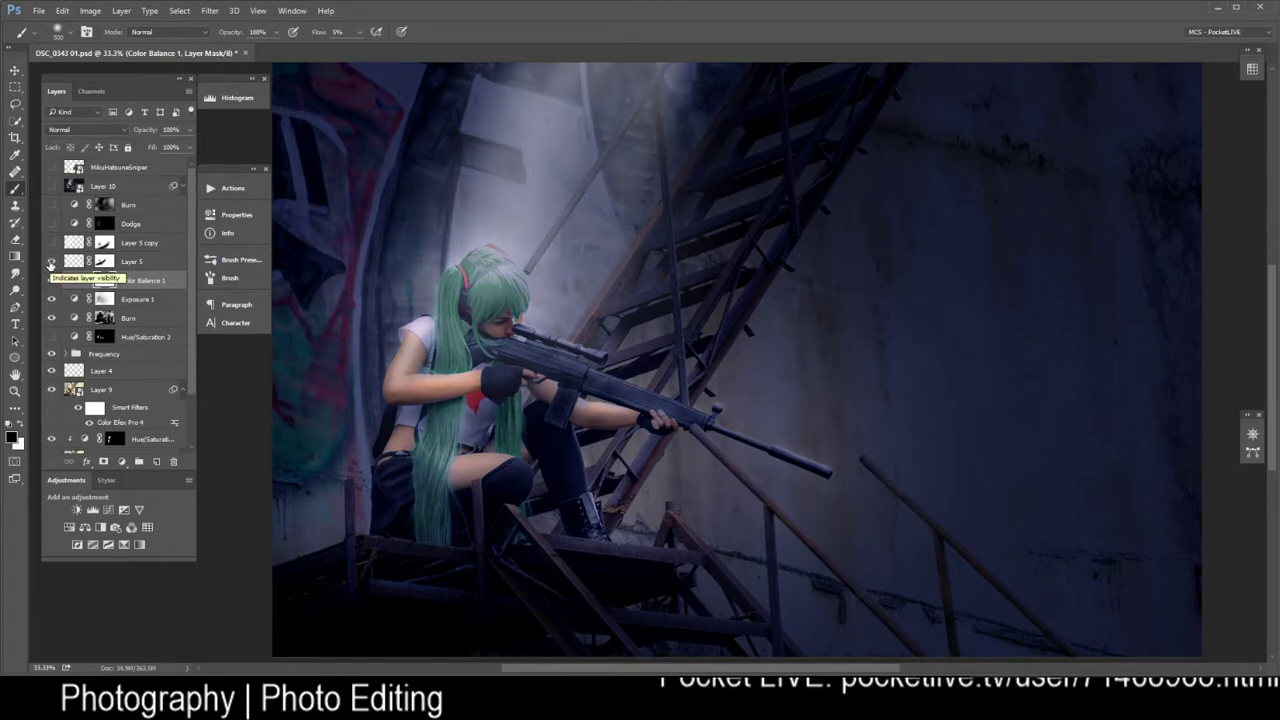
click(51, 263)
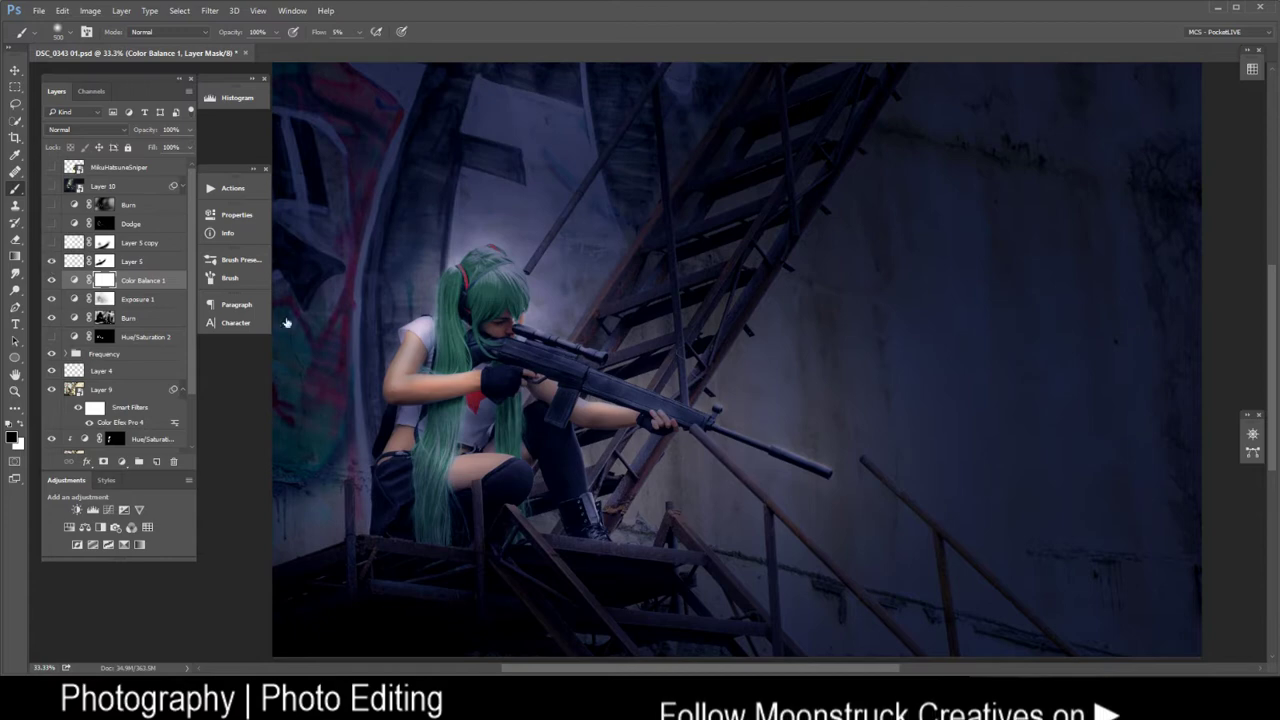
click(51, 263)
key(v)
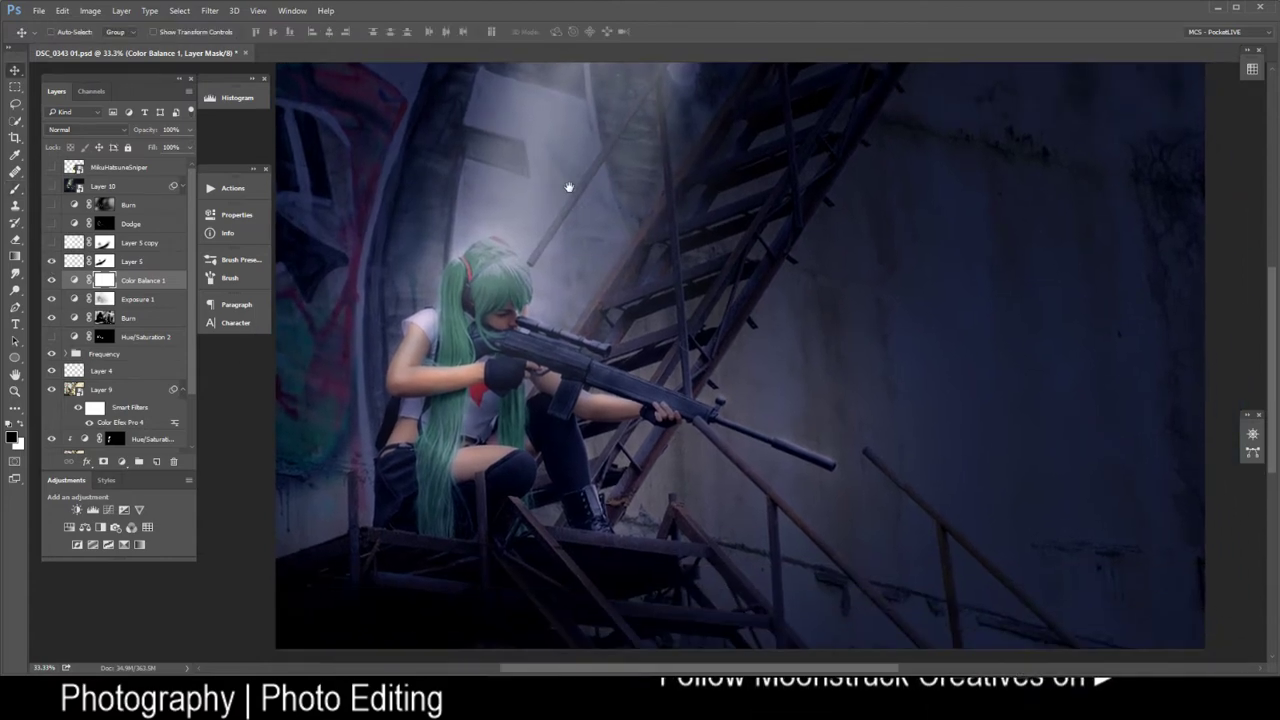
click(74, 261)
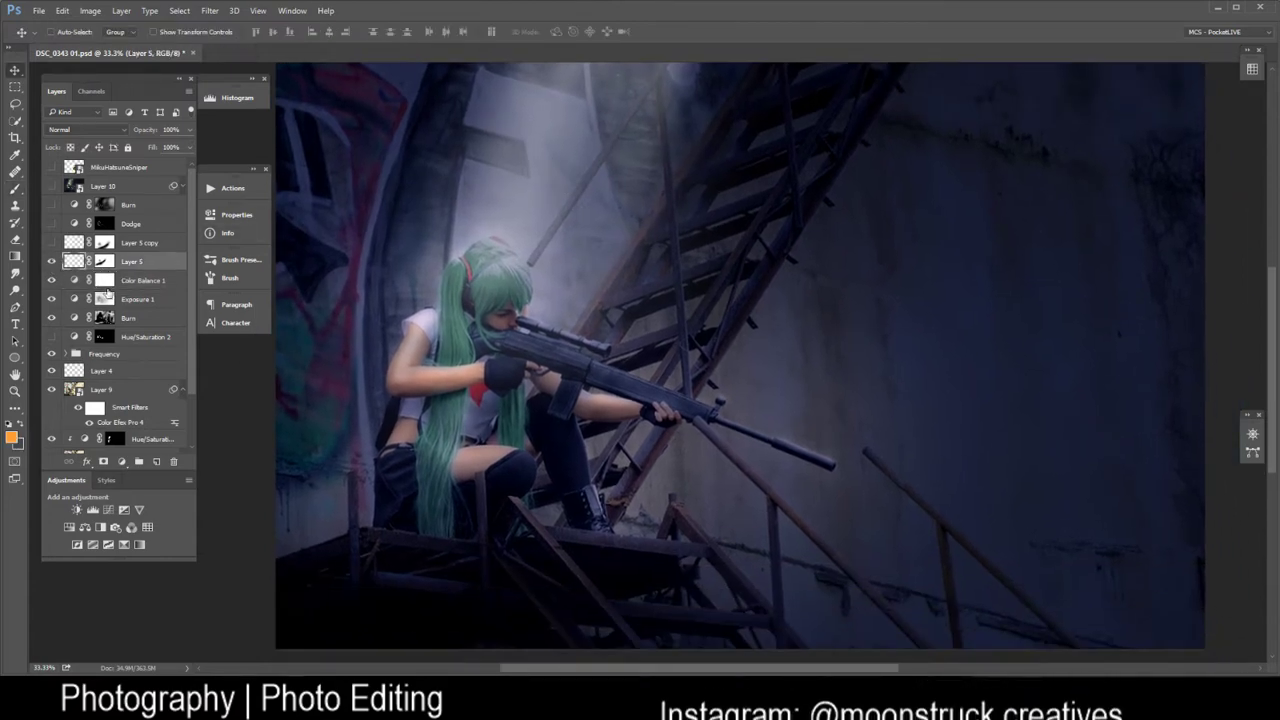
Hide Layer 5, add a new empty layer above Color Balance 1, and open the Brush tool's presets
click(74, 281)
click(157, 461)
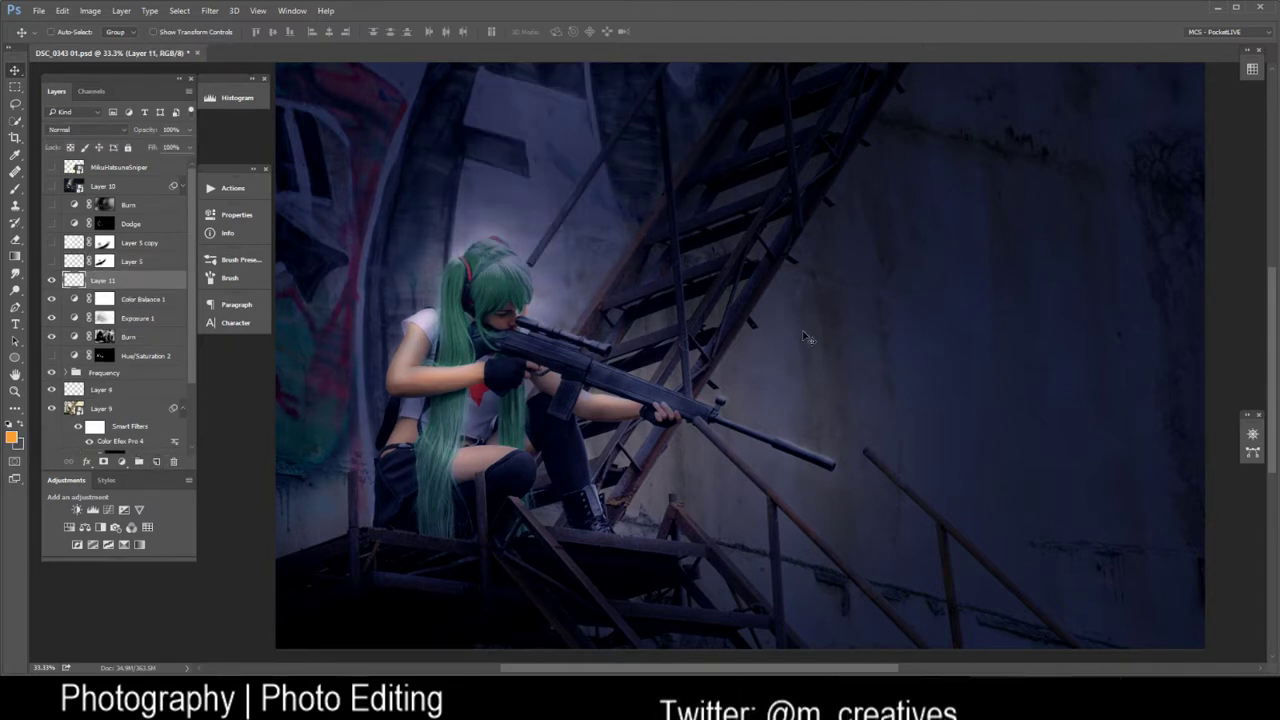
key(b)
right_click(857, 263)
scroll(1078, 514, down, 2)
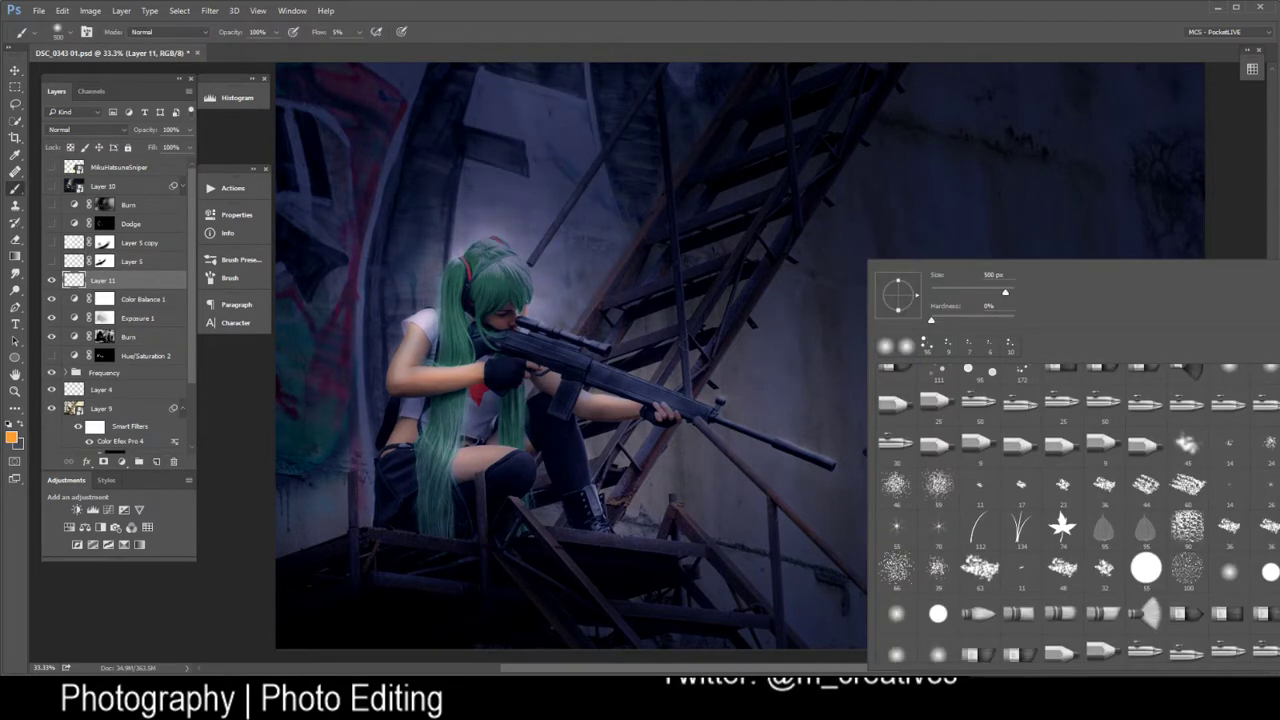
scroll(1078, 514, up, 3)
right_click(687, 190)
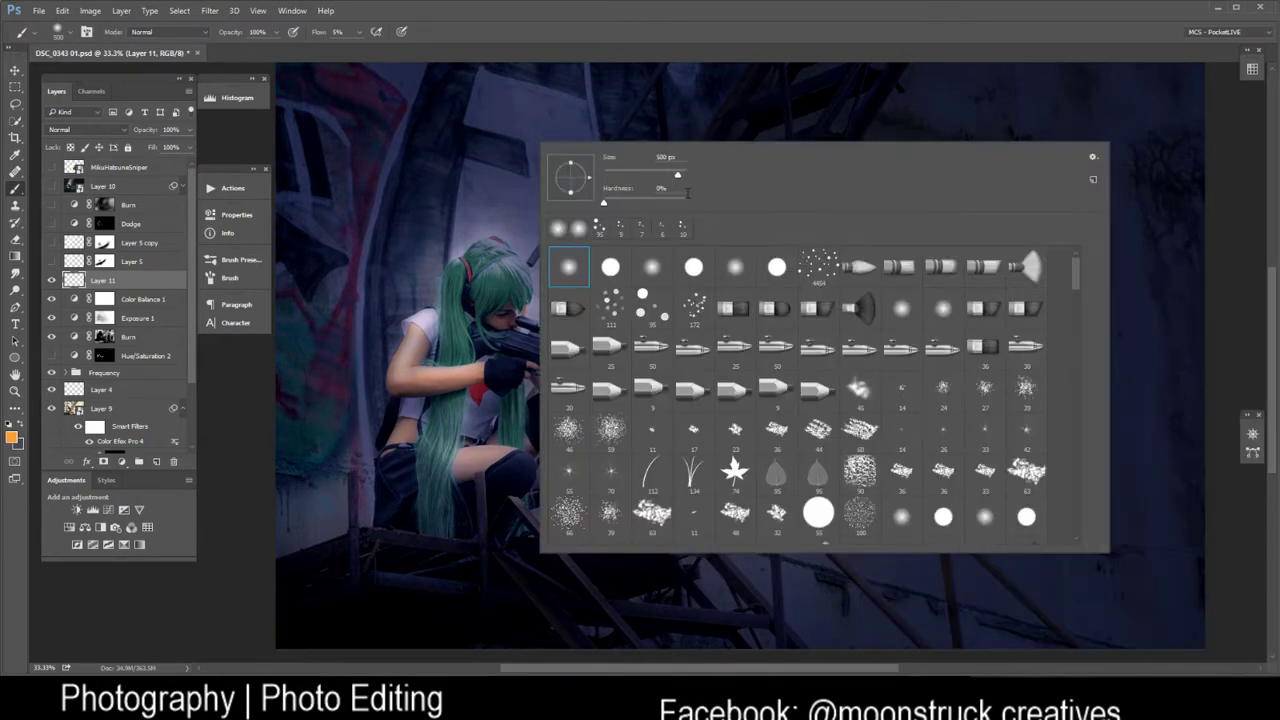
Examine the particle, cloud and light-ray brush presets, sampling the 172 px particle and 464 px cloud tips
scroll(1073, 285, down, 3)
scroll(1073, 300, up, 3)
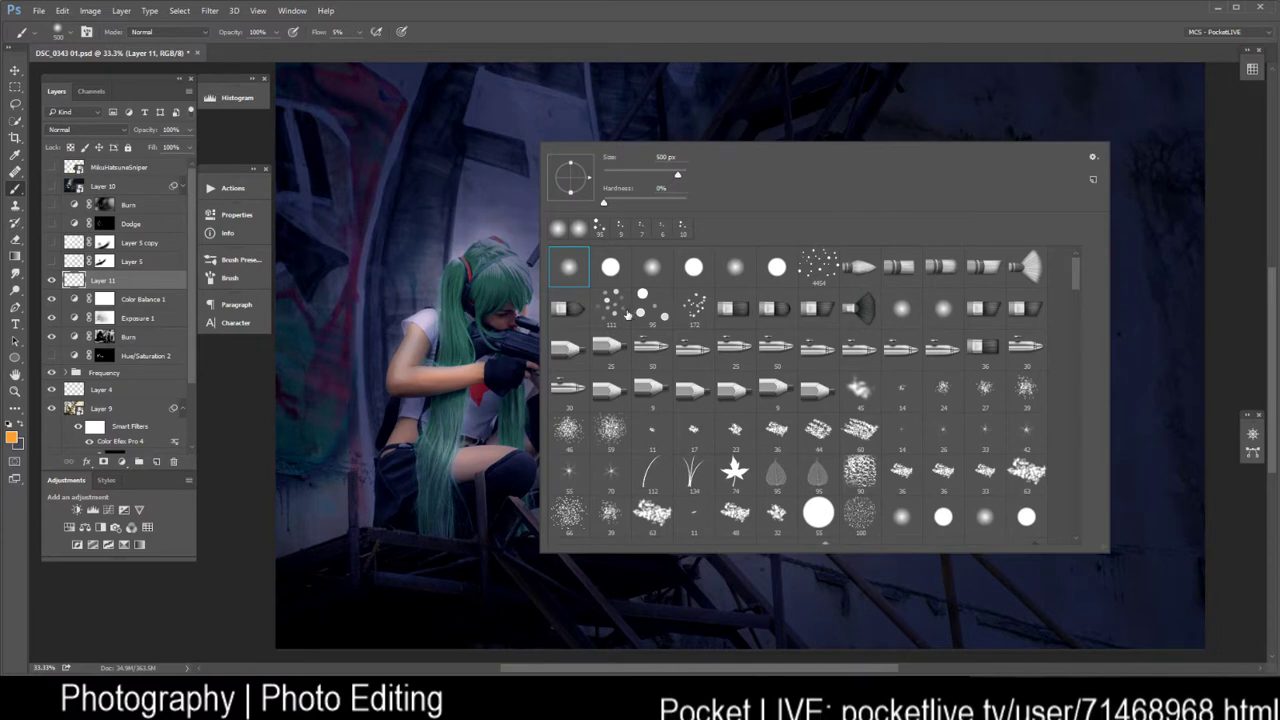
click(694, 308)
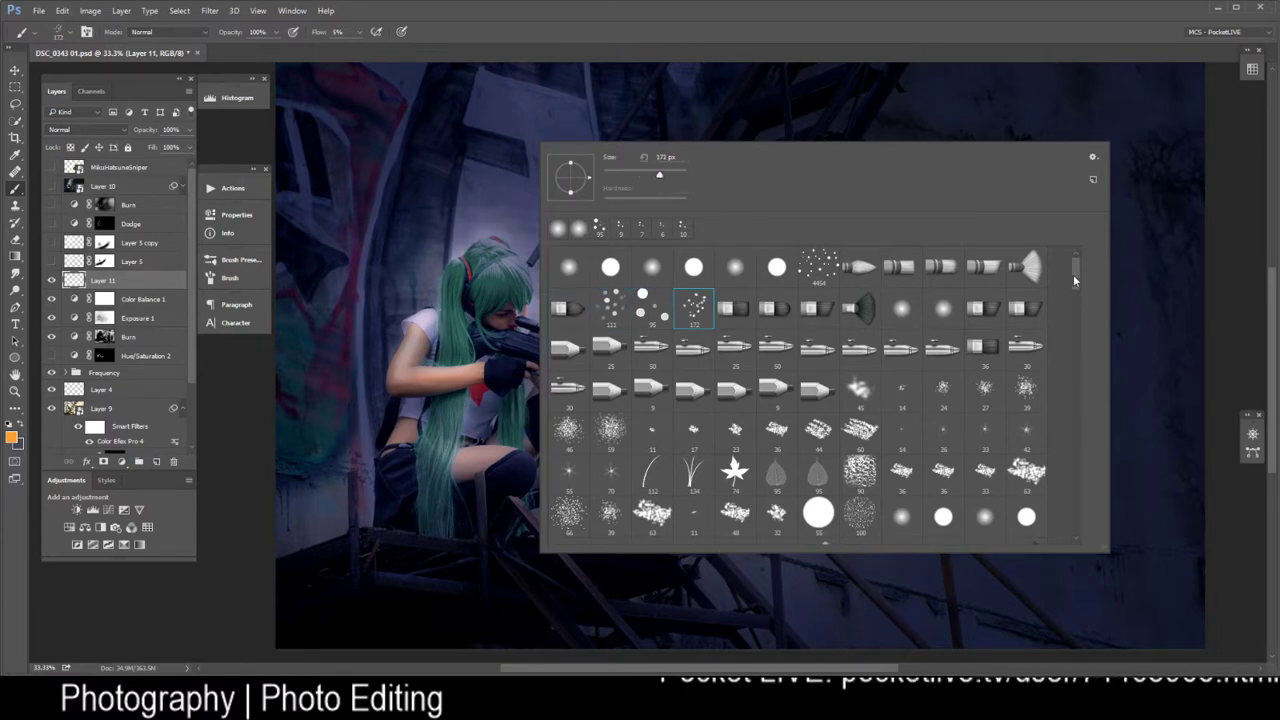
drag(1076, 283, 1078, 318)
click(899, 400)
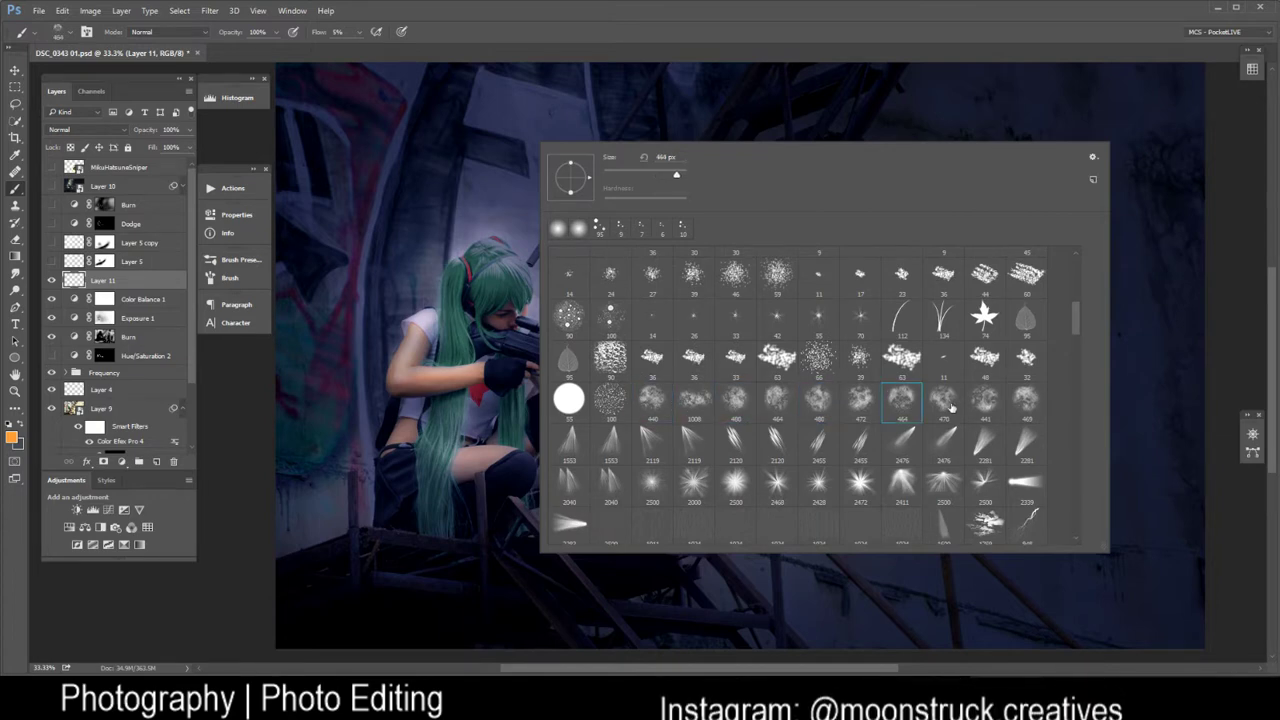
click(998, 404)
scroll(1015, 420, down, 2)
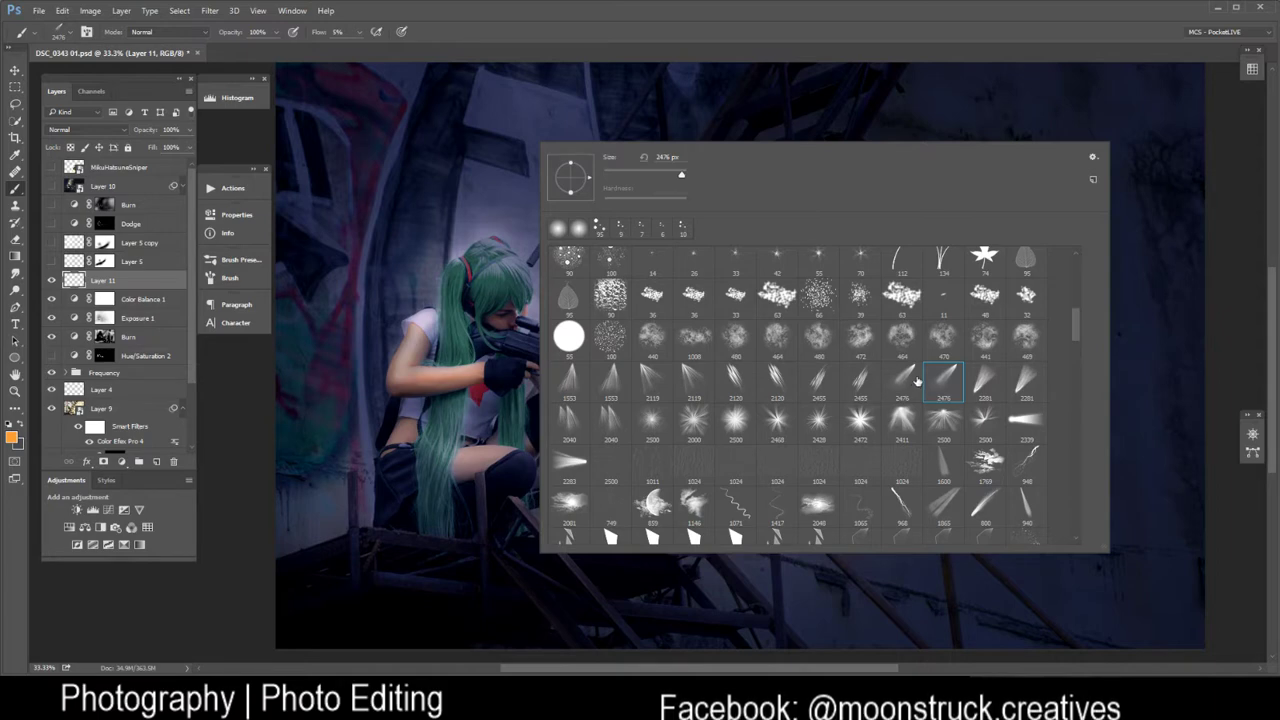
Examine the rest of the brush library, including the 1250 px smoke tips and the splatter and ribbon shapes
scroll(973, 466, down, 3)
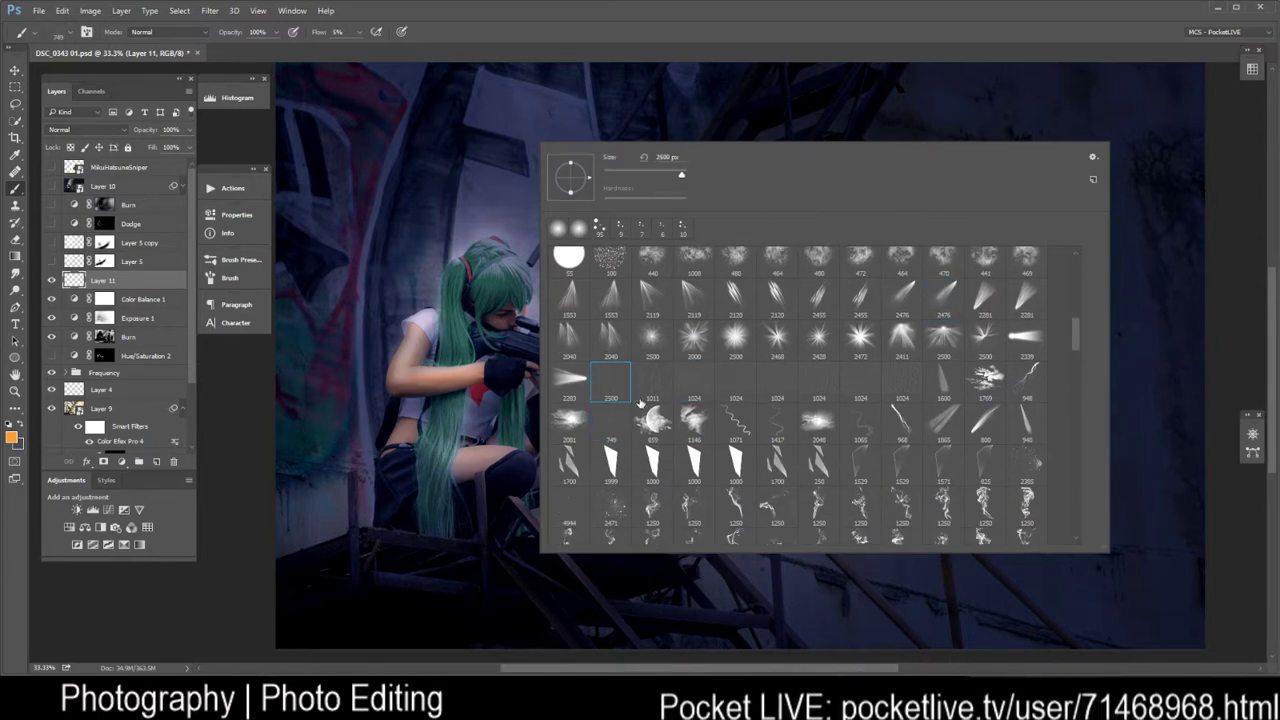
scroll(1053, 484, down, 1)
scroll(1053, 484, down, 2)
click(901, 444)
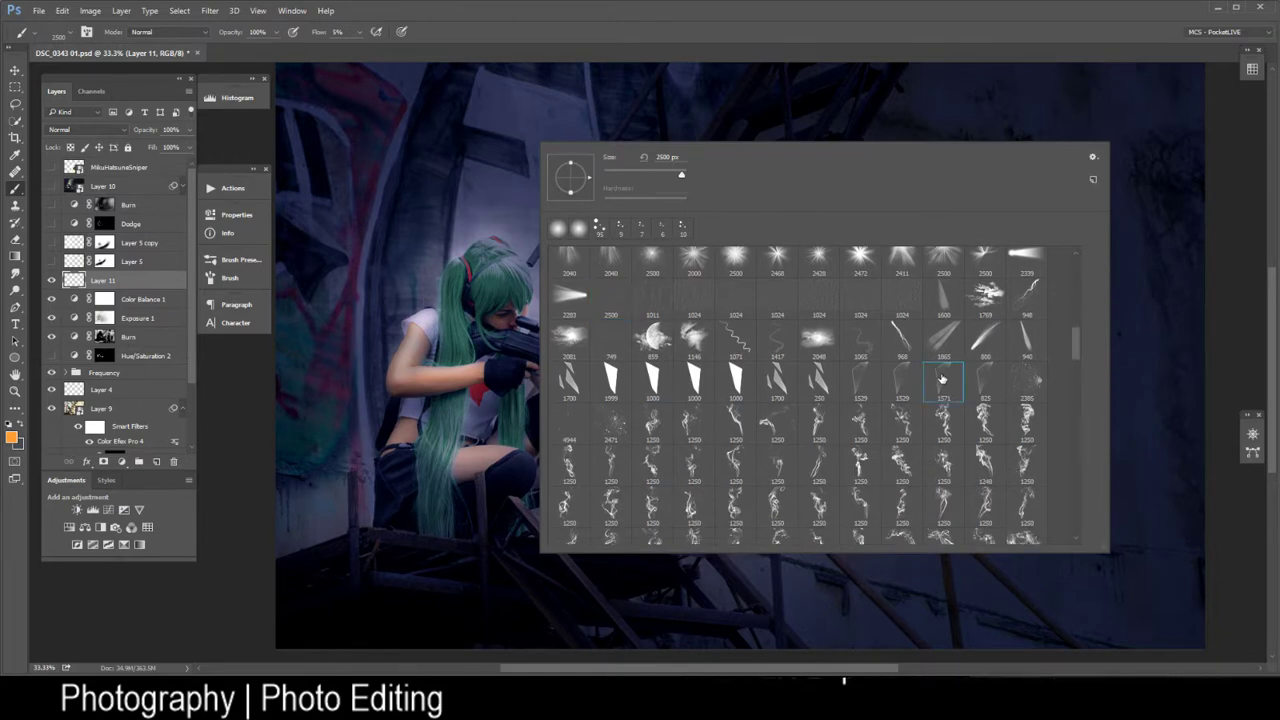
scroll(1019, 479, down, 4)
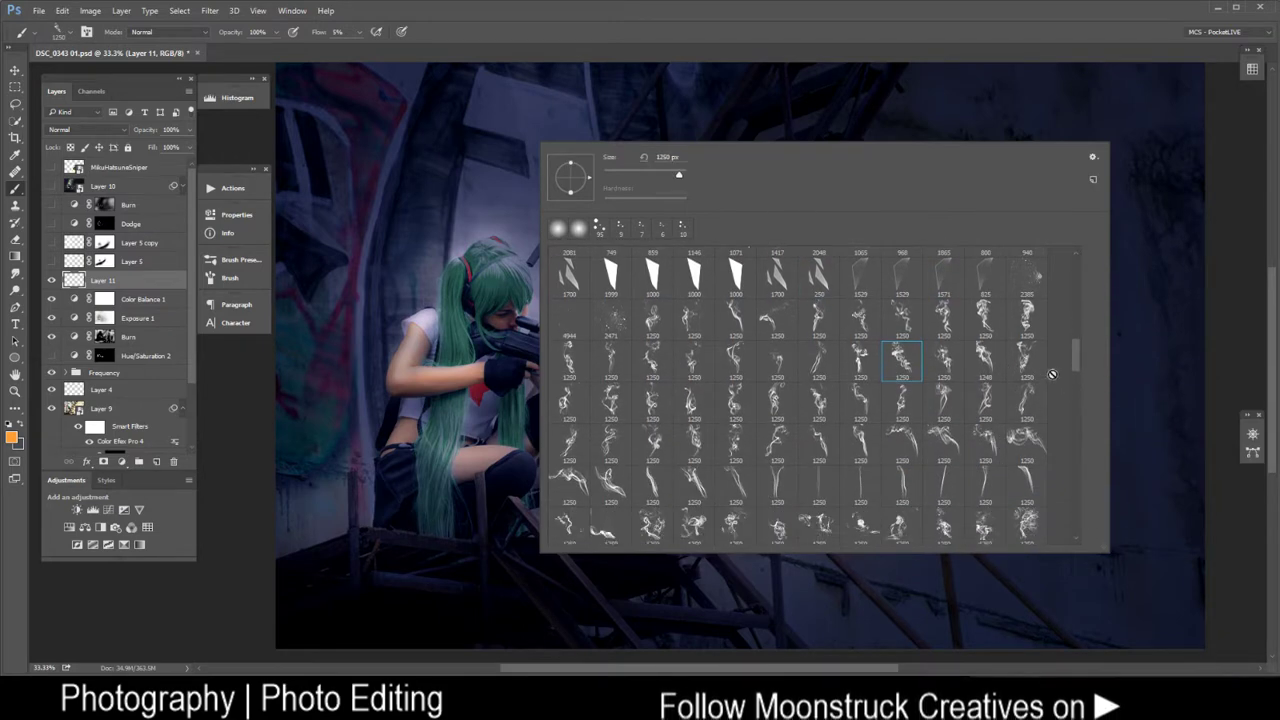
drag(1073, 358, 1088, 493)
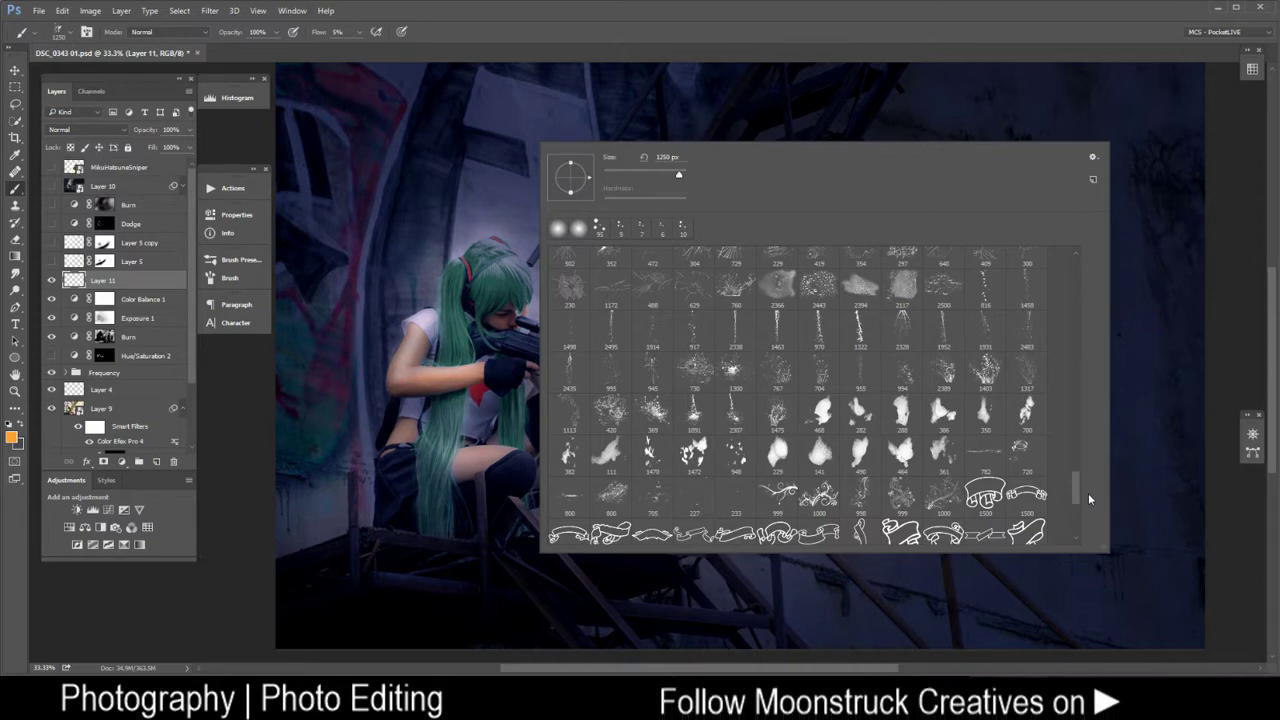
mouse_move(1077, 490)
mouse_down()
mouse_move(1062, 356)
mouse_move(1073, 272)
mouse_up()
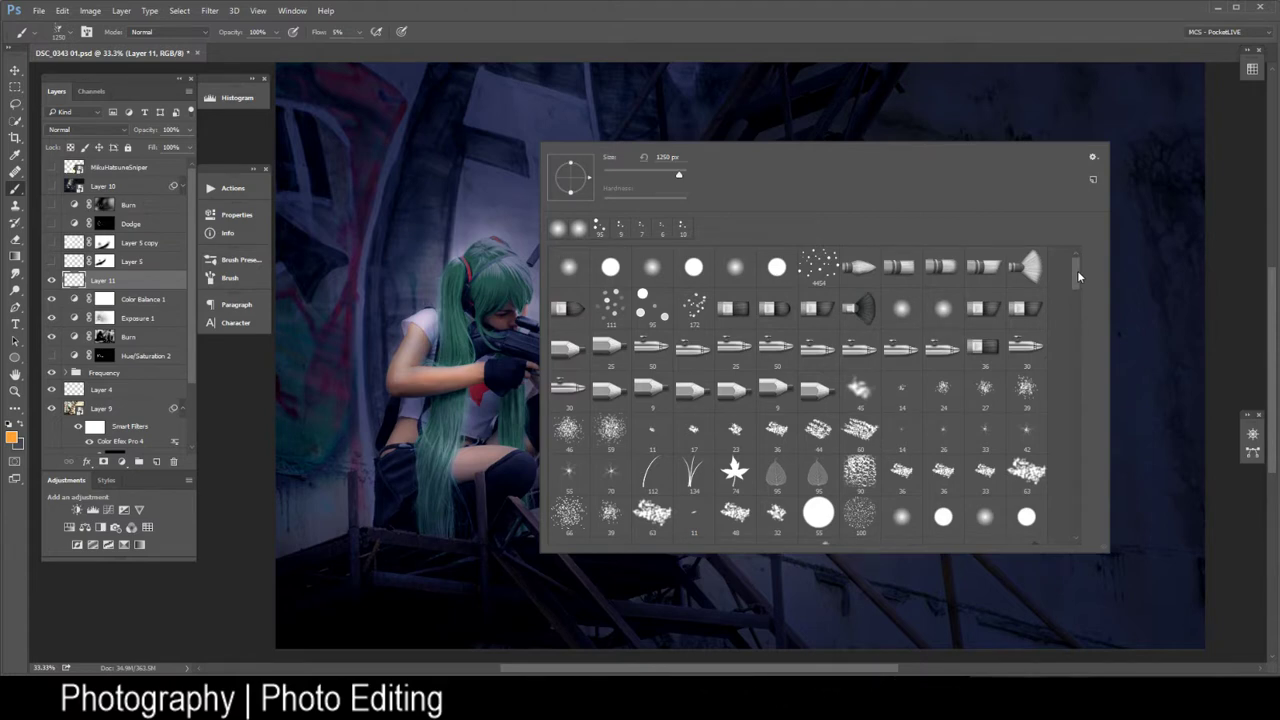
drag(1076, 273, 1082, 358)
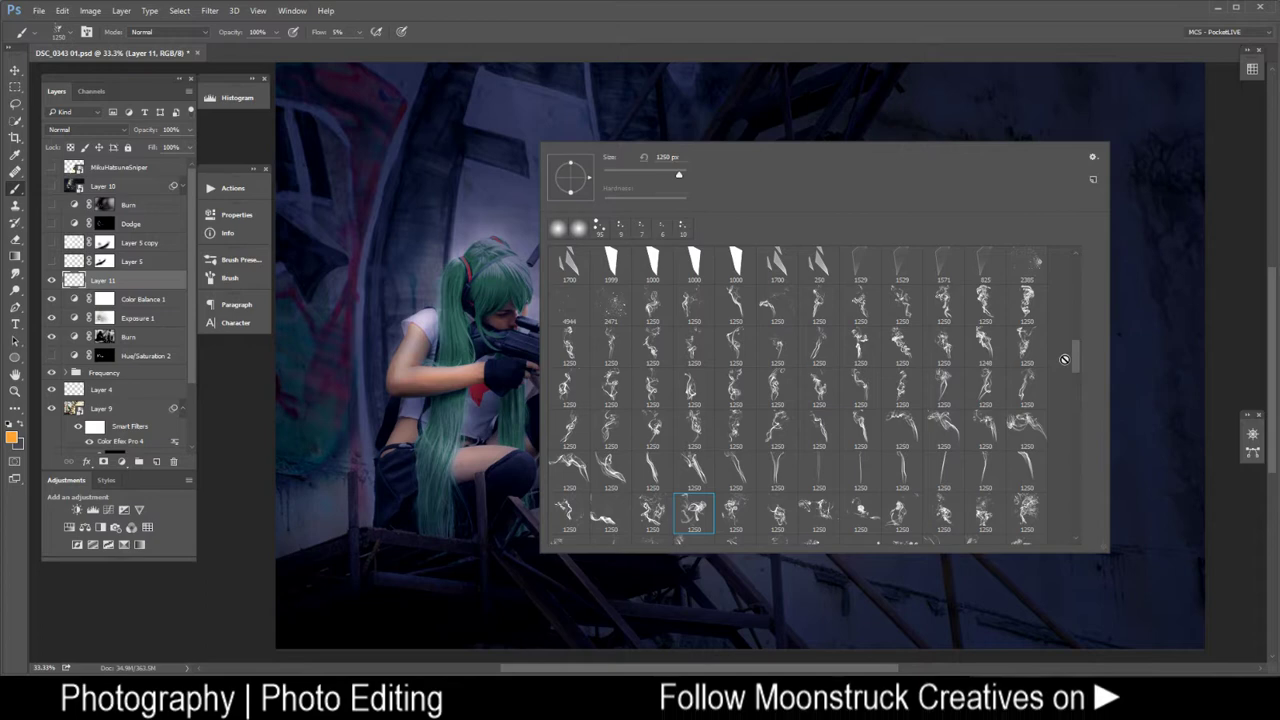
drag(1073, 366, 1077, 277)
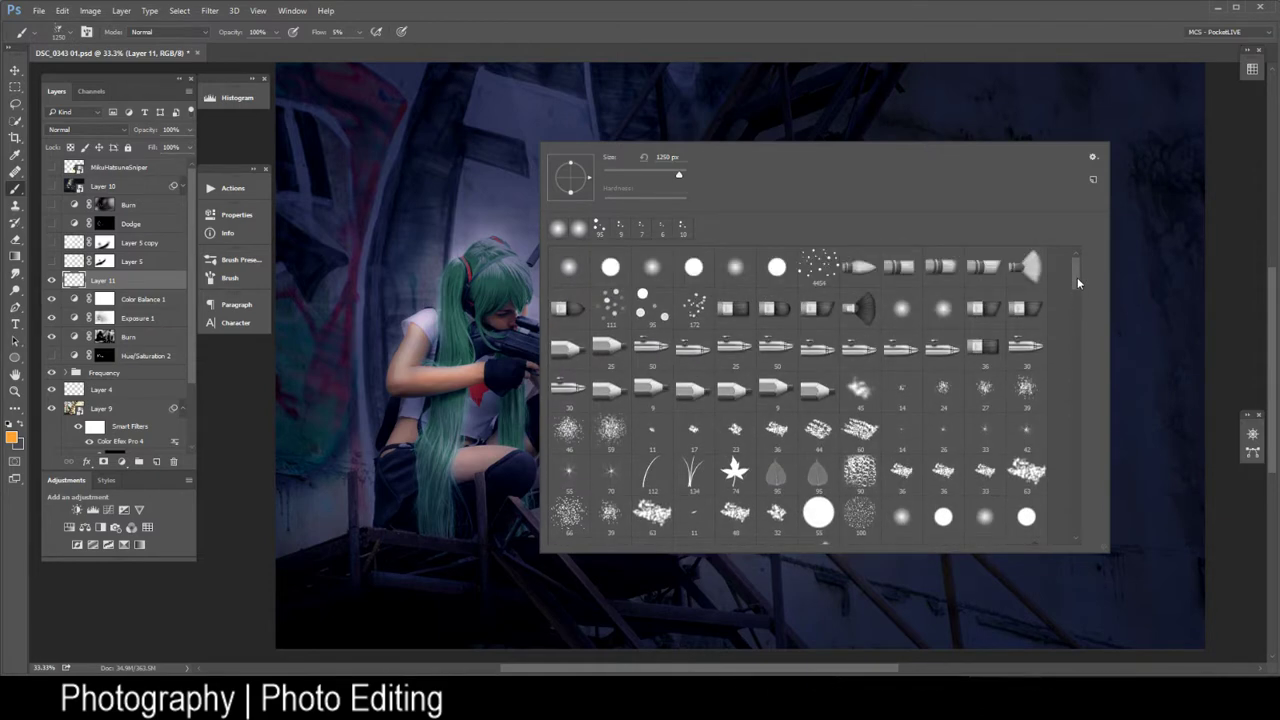
Preview the 1250 px smoke brush outline over the photo, then choose a 2476 px light-ray brush for the new layer
click(879, 134)
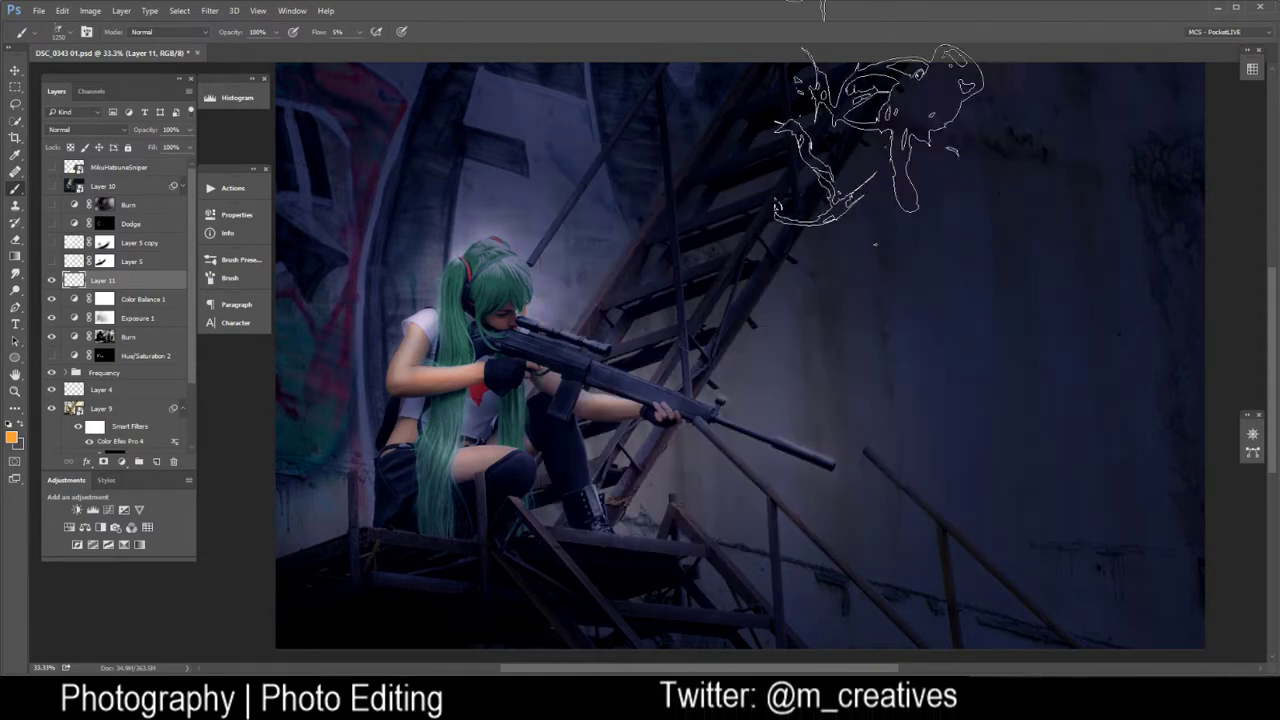
right_click(1050, 345)
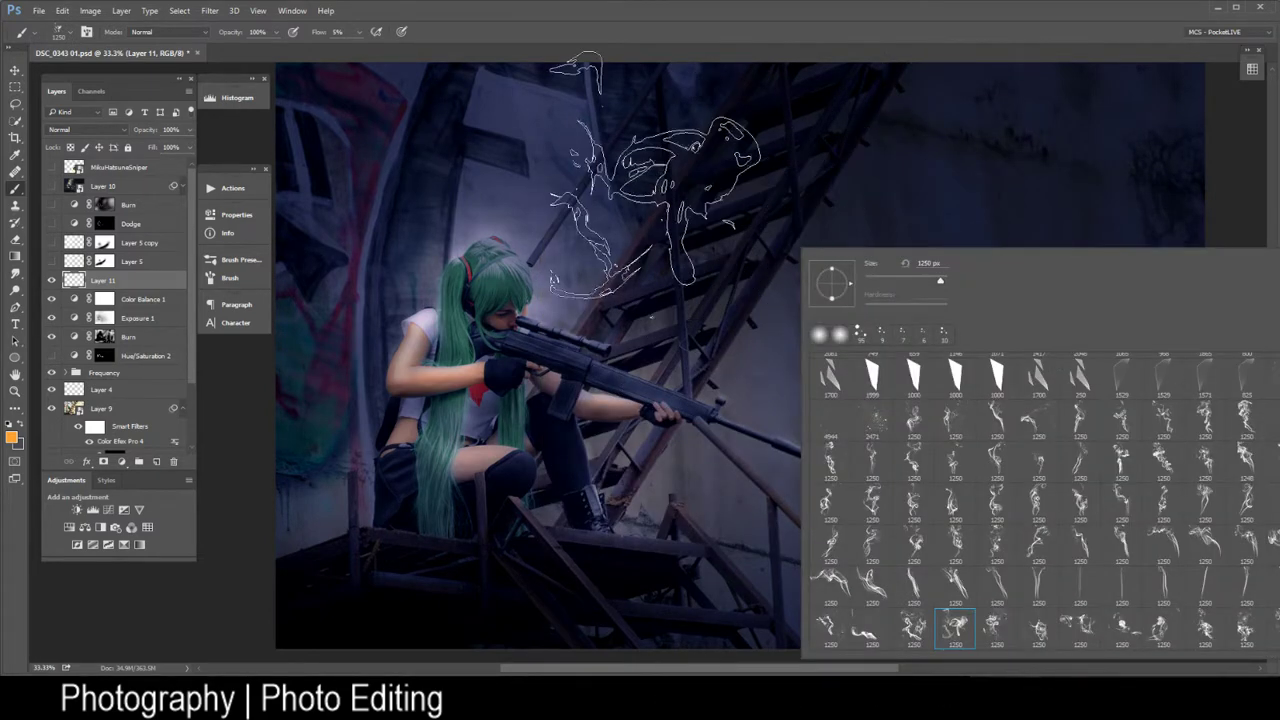
click(655, 176)
right_click(1063, 321)
mouse_move(1056, 339)
mouse_down()
mouse_move(1054, 368)
mouse_move(1056, 300)
mouse_move(1055, 322)
mouse_up()
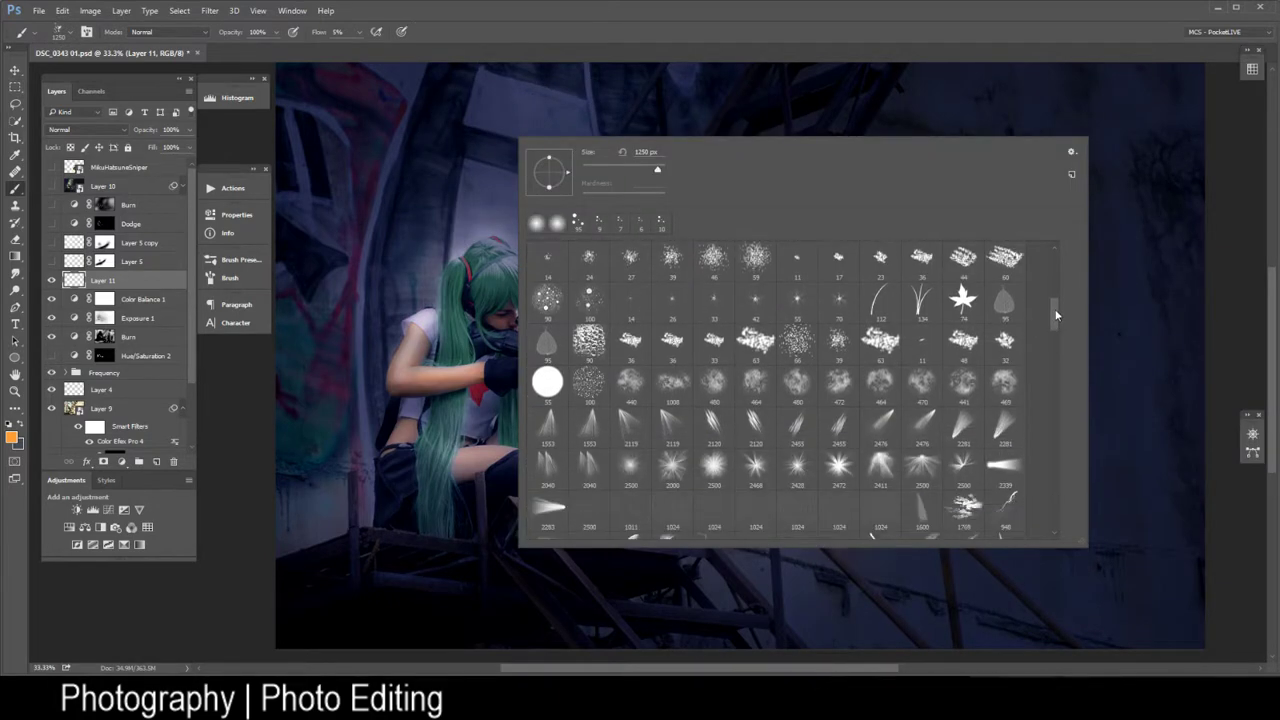
click(921, 352)
click(939, 183)
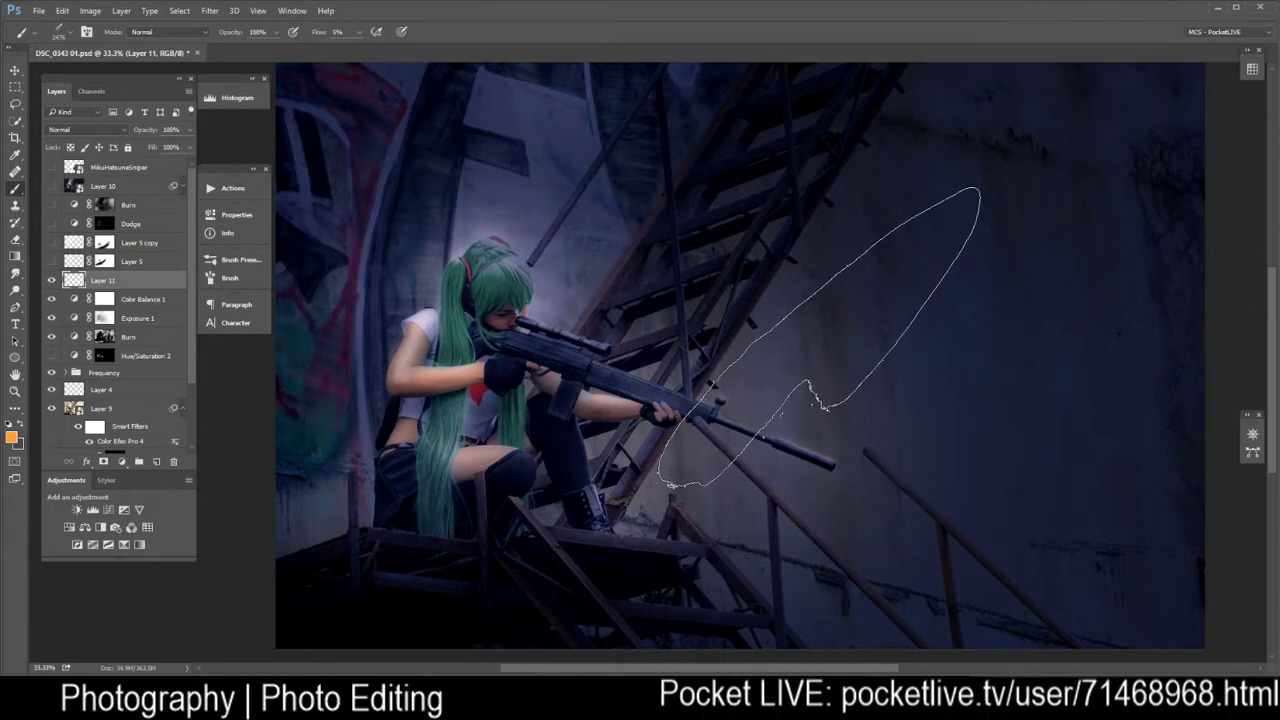
Stamp a white light ray on Layer 11 with the light-ray brush enlarged to 3900 px at 100% flow
key(bracketright)
key(bracketright)
key(bracketright)
key(bracketright)
key(bracketright)
key(bracketright)
key(bracketright)
key(bracketright)
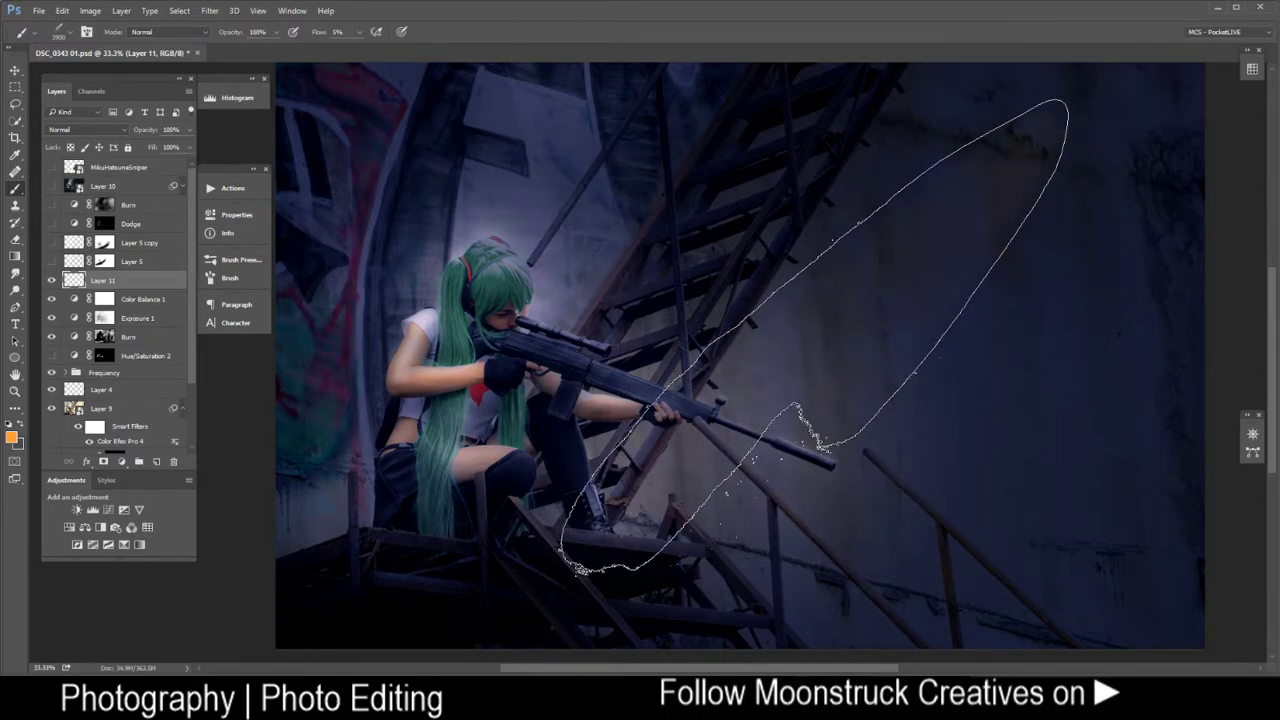
click(711, 461)
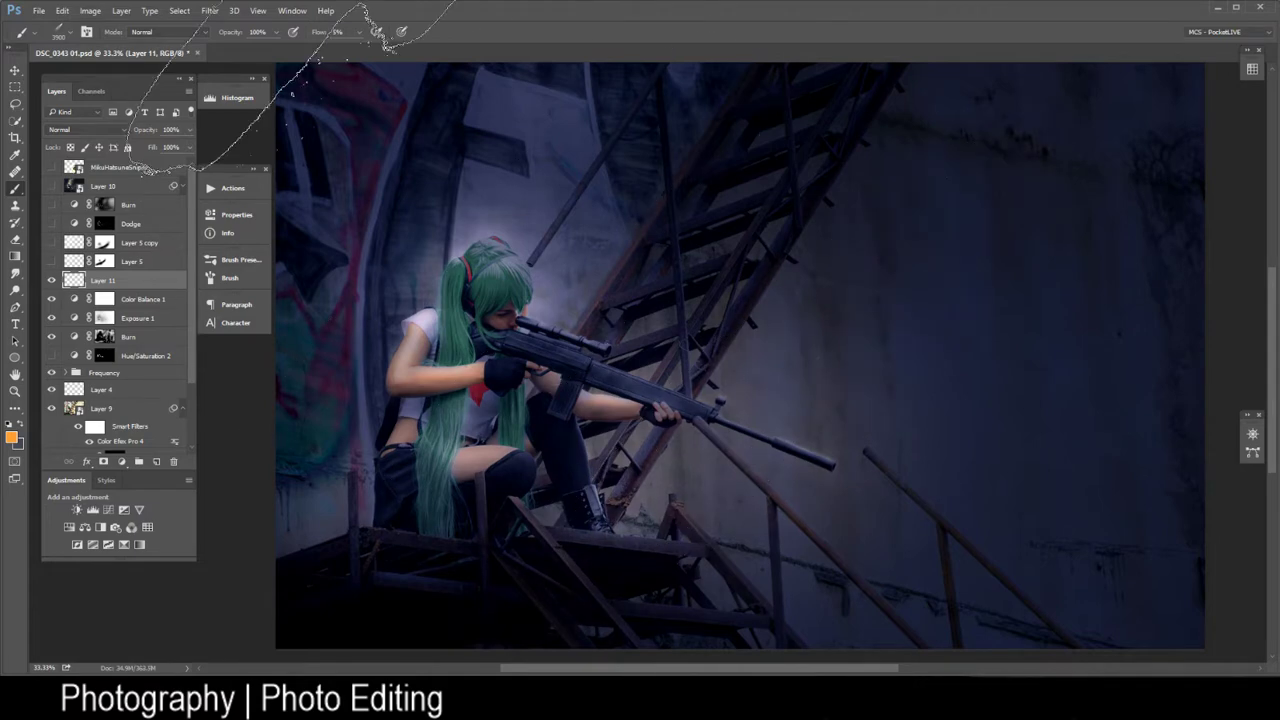
key(shift+0)
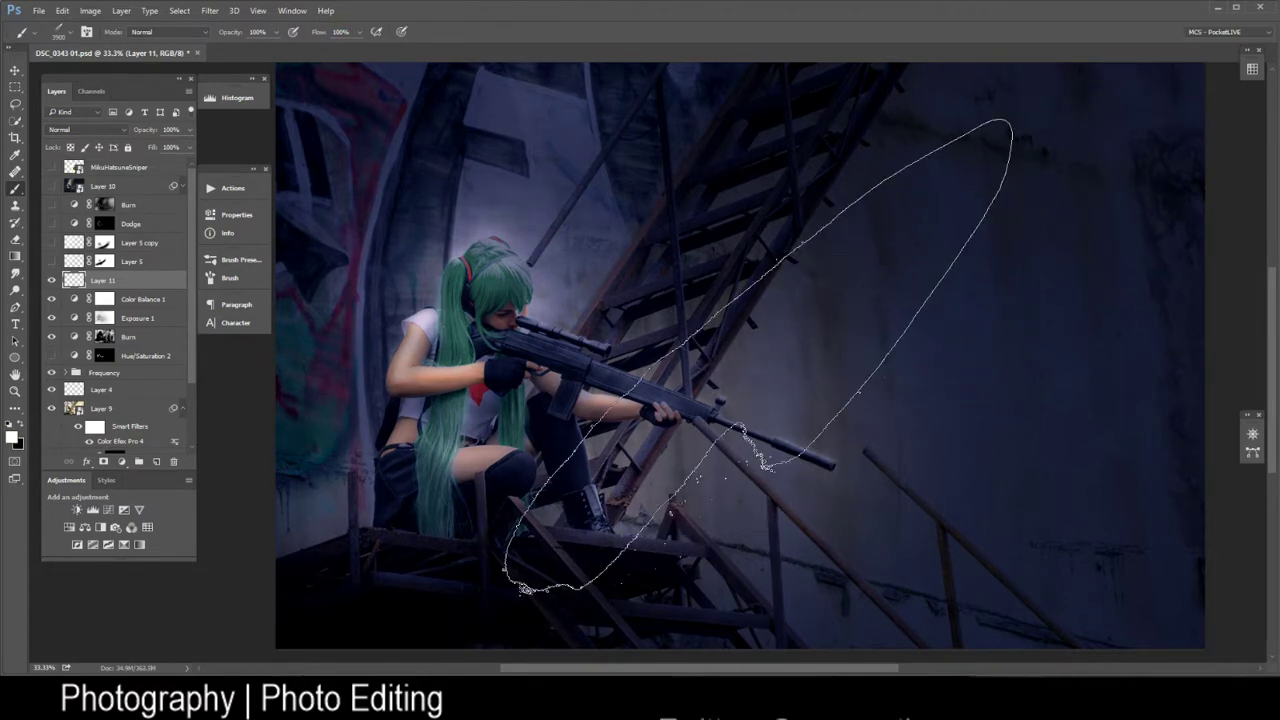
click(760, 380)
Scale the light ray to about 131% and rotate it about -19° so it shines from the photo's upper edge onto the sniper
key(v)
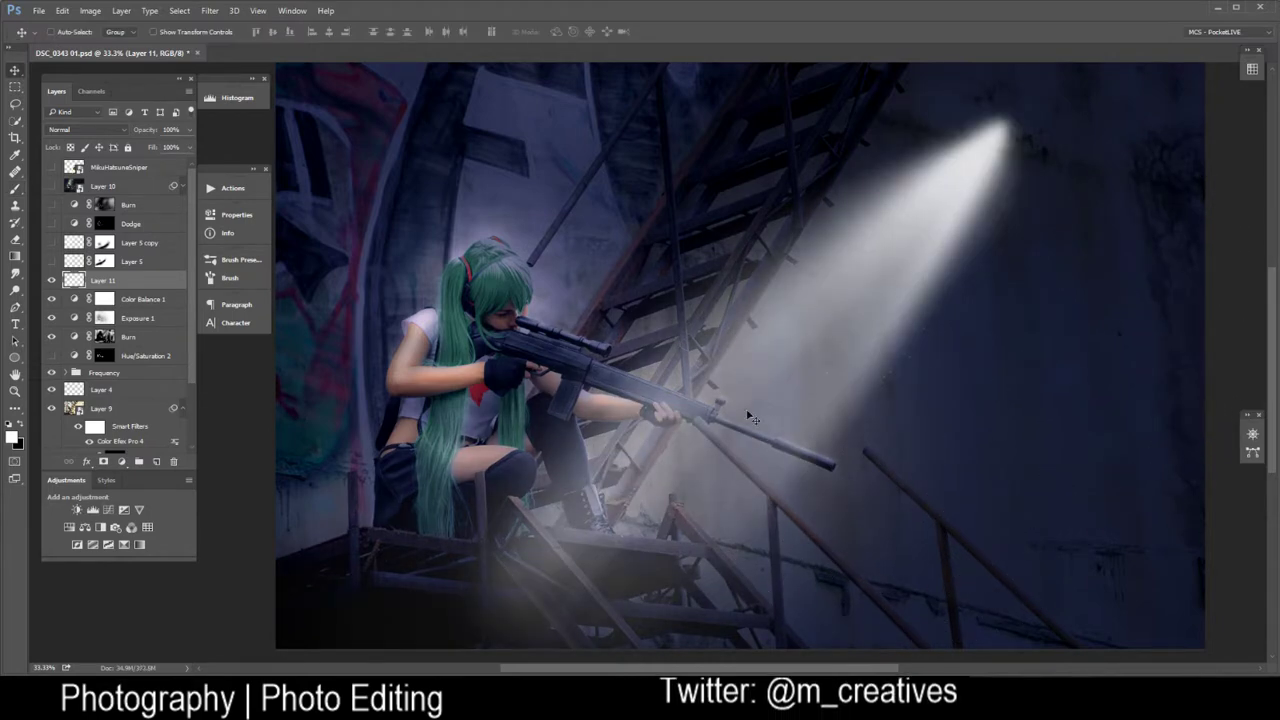
mouse_move(815, 309)
mouse_down()
mouse_move(565, 229)
mouse_move(558, 269)
mouse_move(594, 303)
mouse_move(745, 364)
mouse_up()
key(ctrl+t)
drag(278, 570, 102, 655)
key(ctrl+minus)
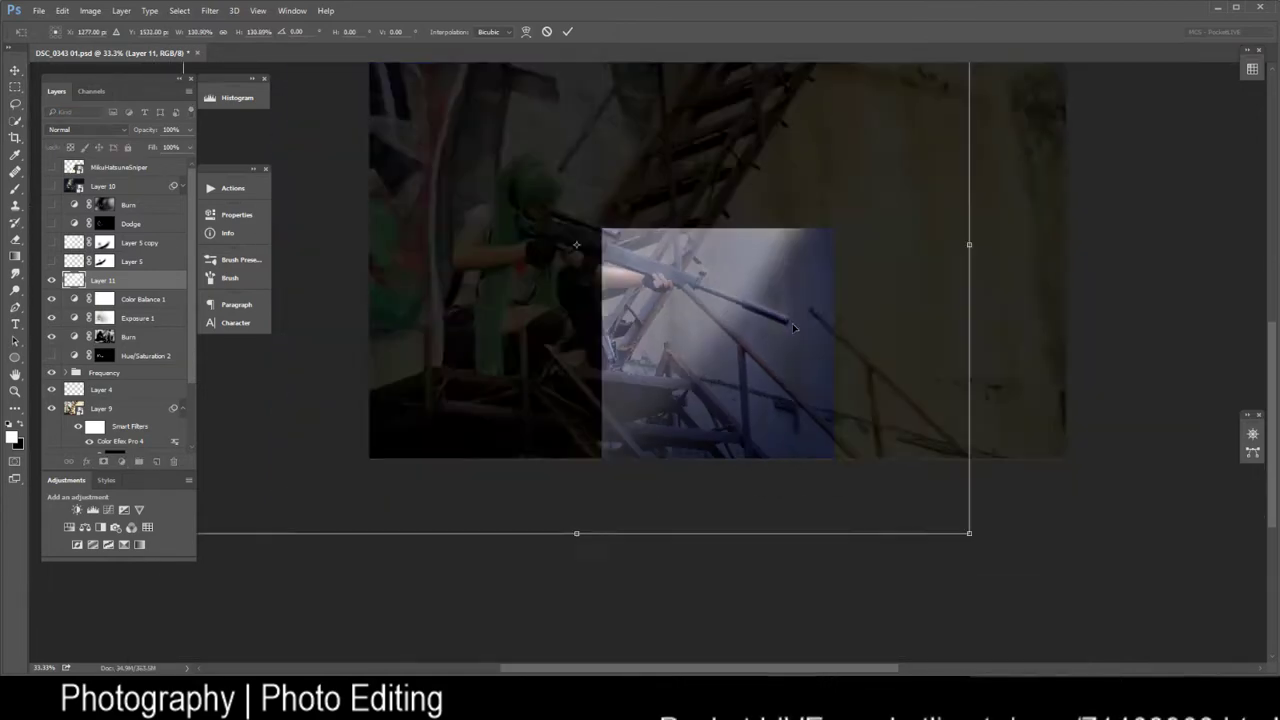
drag(967, 338, 978, 152)
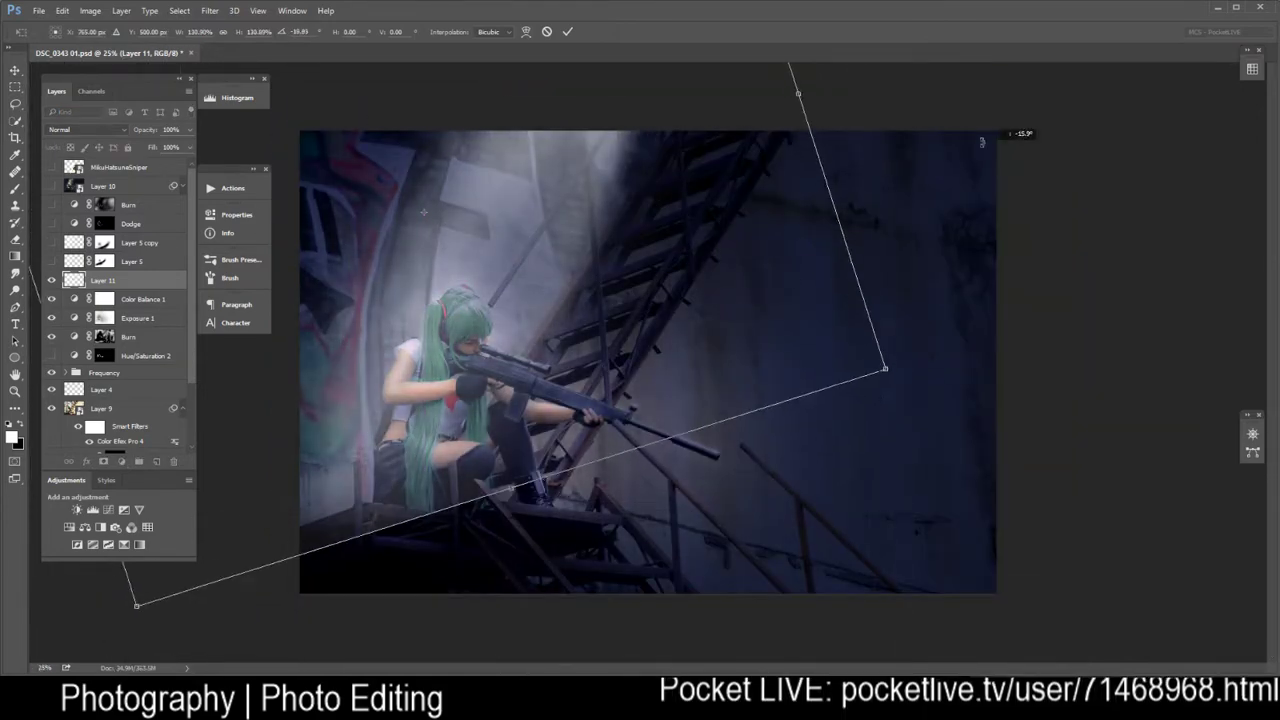
drag(678, 285, 728, 330)
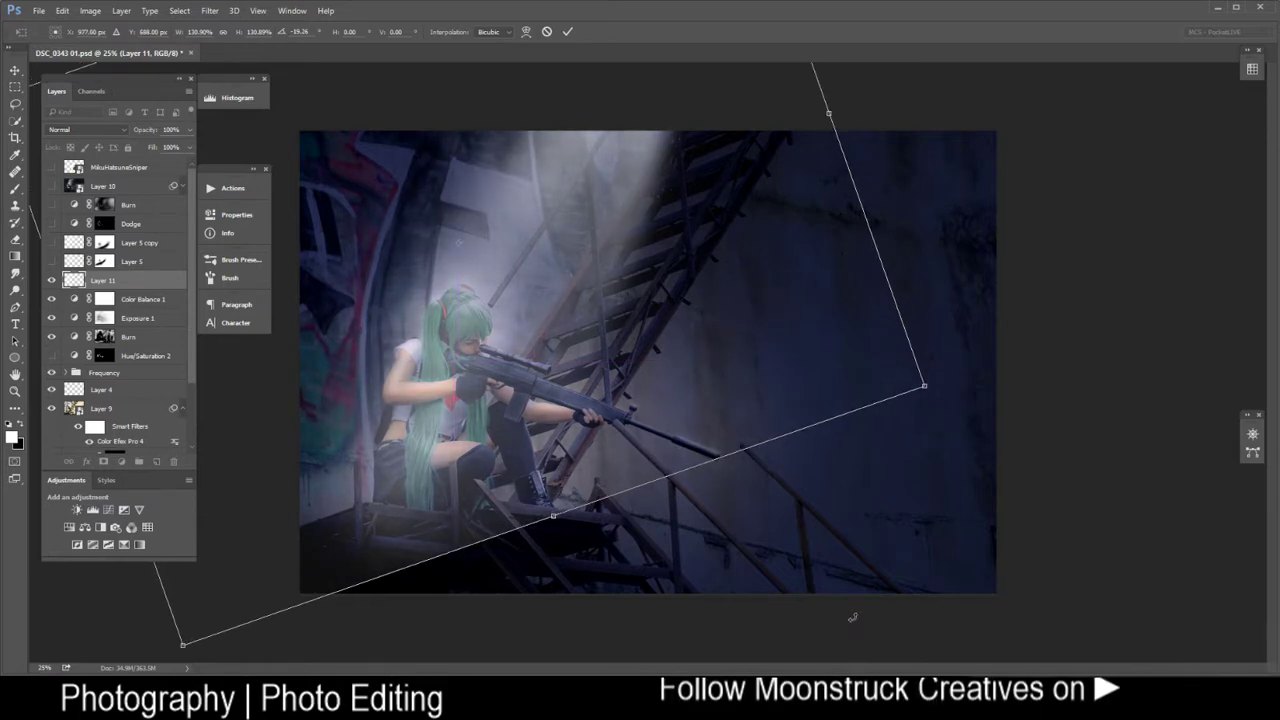
key(Return)
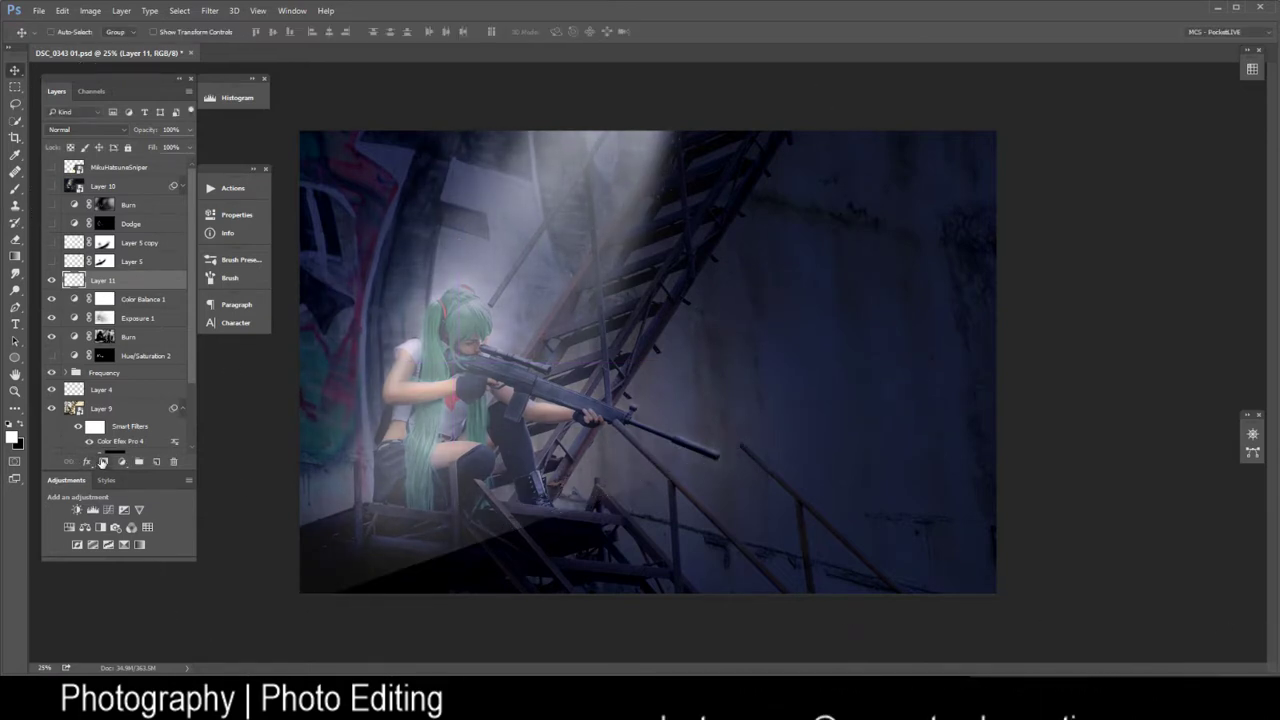
Add a white layer mask to Layer 11 and switch the Brush to the soft round tip
click(103, 462)
key(b)
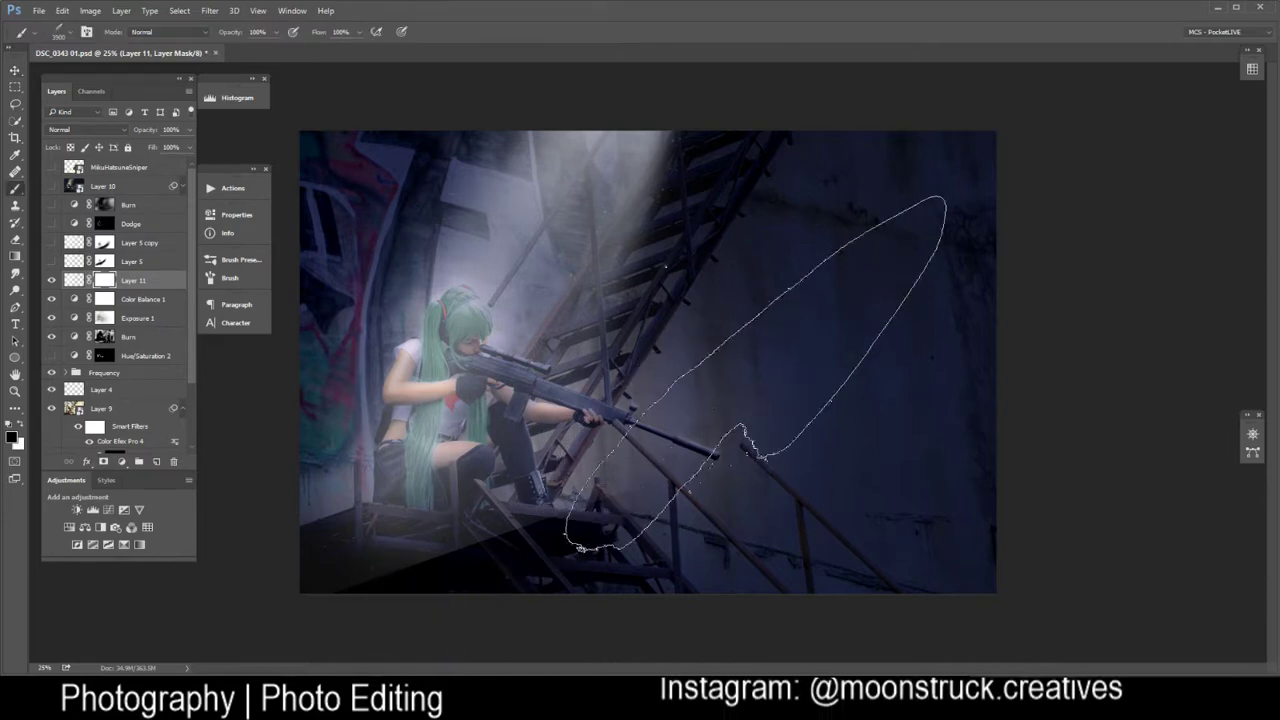
right_click(800, 375)
click(706, 348)
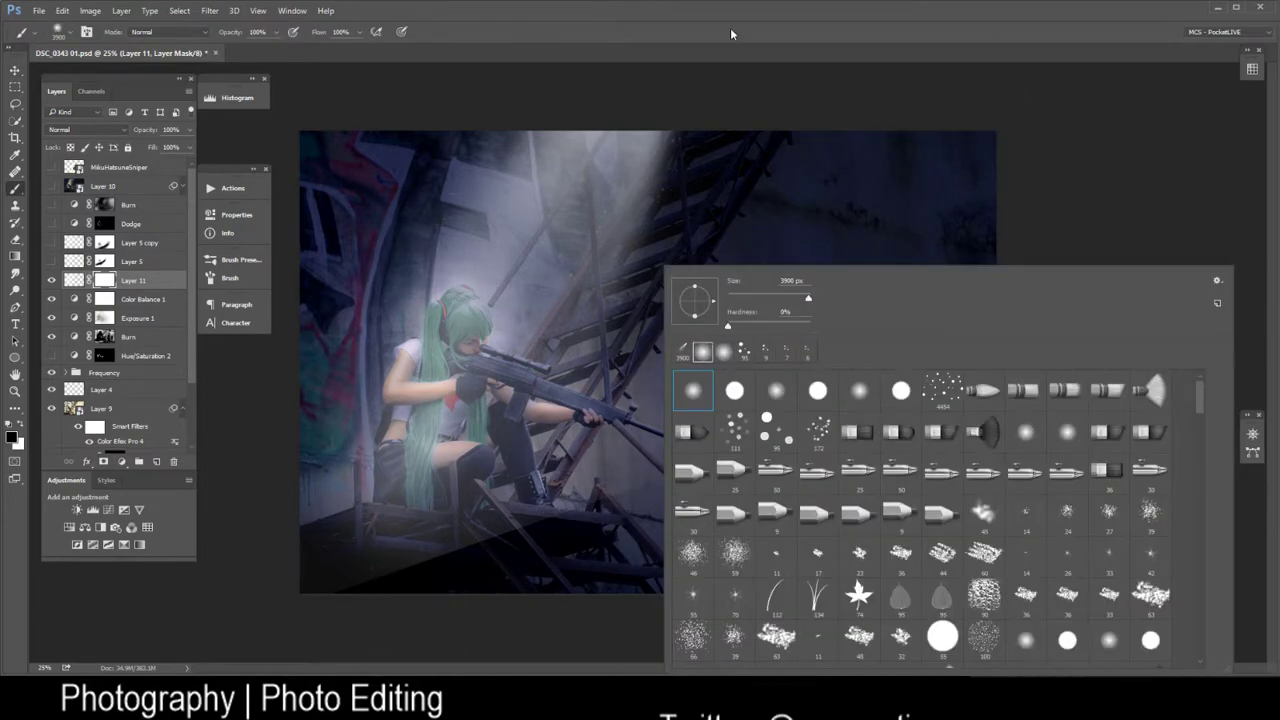
click(731, 31)
Paint black on Layer 11's mask at 1400 px and 20% flow to hide the light ray's hard lower edge over the platform
key(bracketleft)
key(bracketleft)
key(bracketleft)
key(bracketleft)
key(bracketleft)
key(bracketleft)
key(bracketleft)
key(bracketleft)
key(bracketleft)
key(bracketleft)
key(bracketleft)
key(bracketleft)
key(bracketleft)
key(bracketleft)
key(bracketleft)
key(bracketleft)
key(bracketleft)
key(bracketleft)
key(bracketleft)
key(bracketleft)
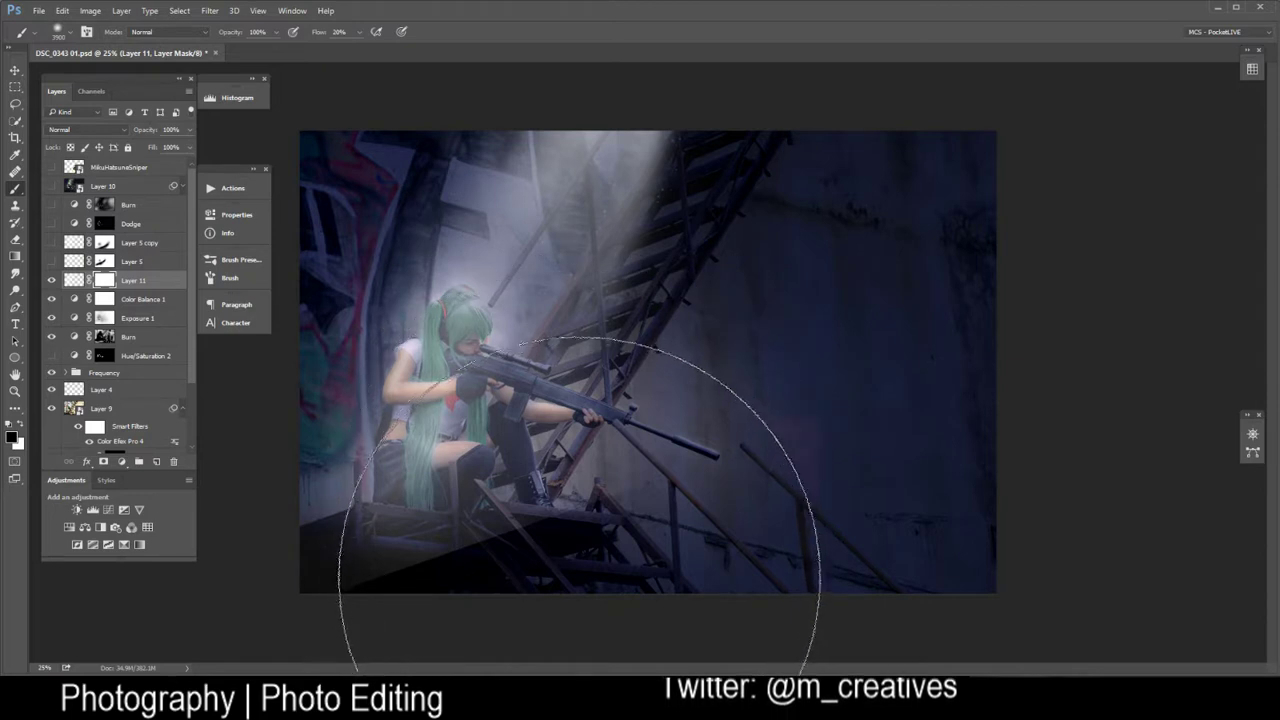
key(bracketleft)
key(bracketleft)
key(bracketleft)
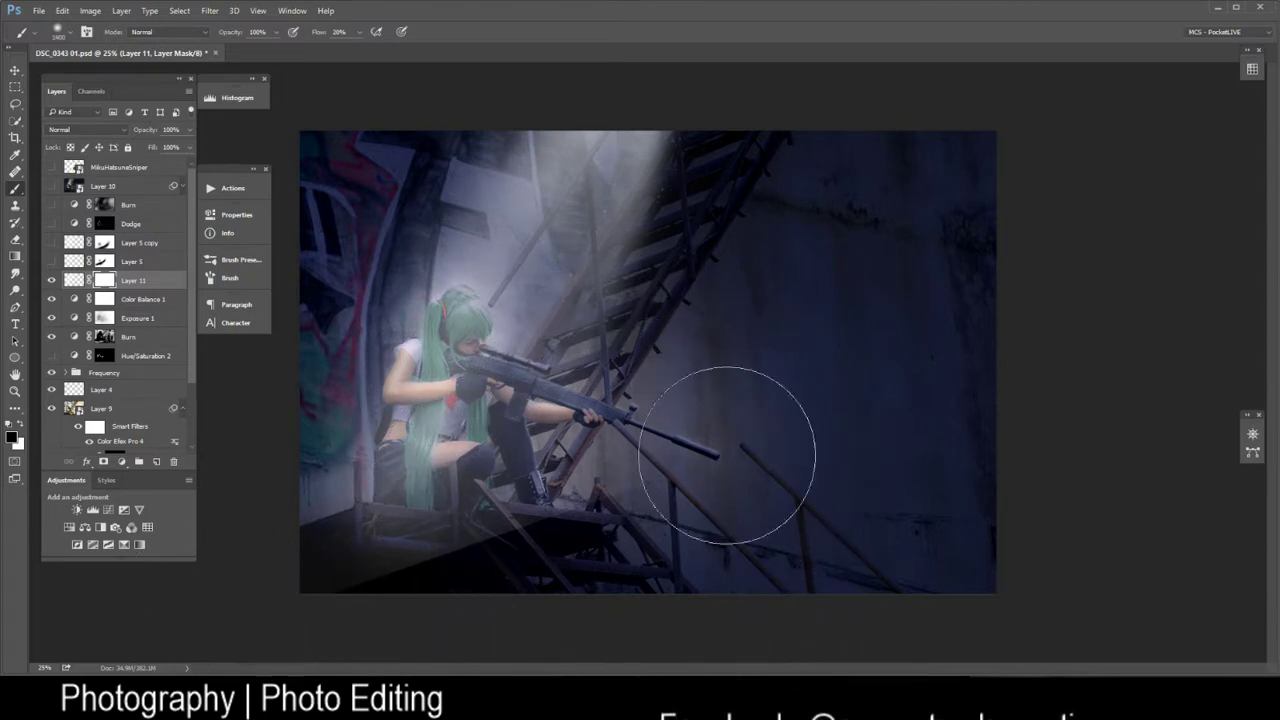
mouse_move(643, 497)
mouse_down()
mouse_move(393, 627)
mouse_move(810, 499)
mouse_move(555, 514)
mouse_move(648, 472)
mouse_move(571, 594)
mouse_move(391, 513)
mouse_up()
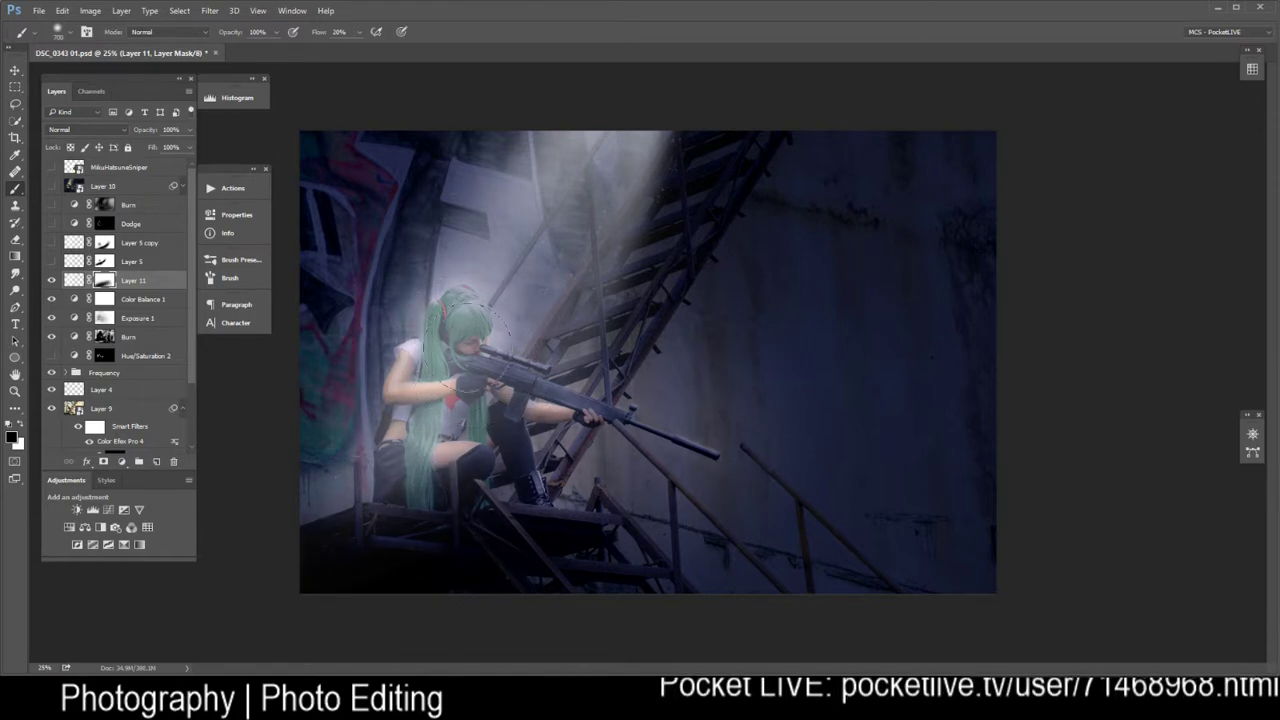
Mask the light ray off the sniper's body and legs with a 700 px black brush
key(bracketleft)
key(bracketleft)
key(bracketleft)
mouse_move(435, 381)
mouse_down()
mouse_move(425, 410)
mouse_move(436, 369)
mouse_move(471, 439)
mouse_move(411, 434)
mouse_move(471, 439)
mouse_move(419, 429)
mouse_move(461, 424)
mouse_move(506, 444)
mouse_move(501, 414)
mouse_move(541, 479)
mouse_move(503, 421)
mouse_move(530, 471)
mouse_move(491, 508)
mouse_up()
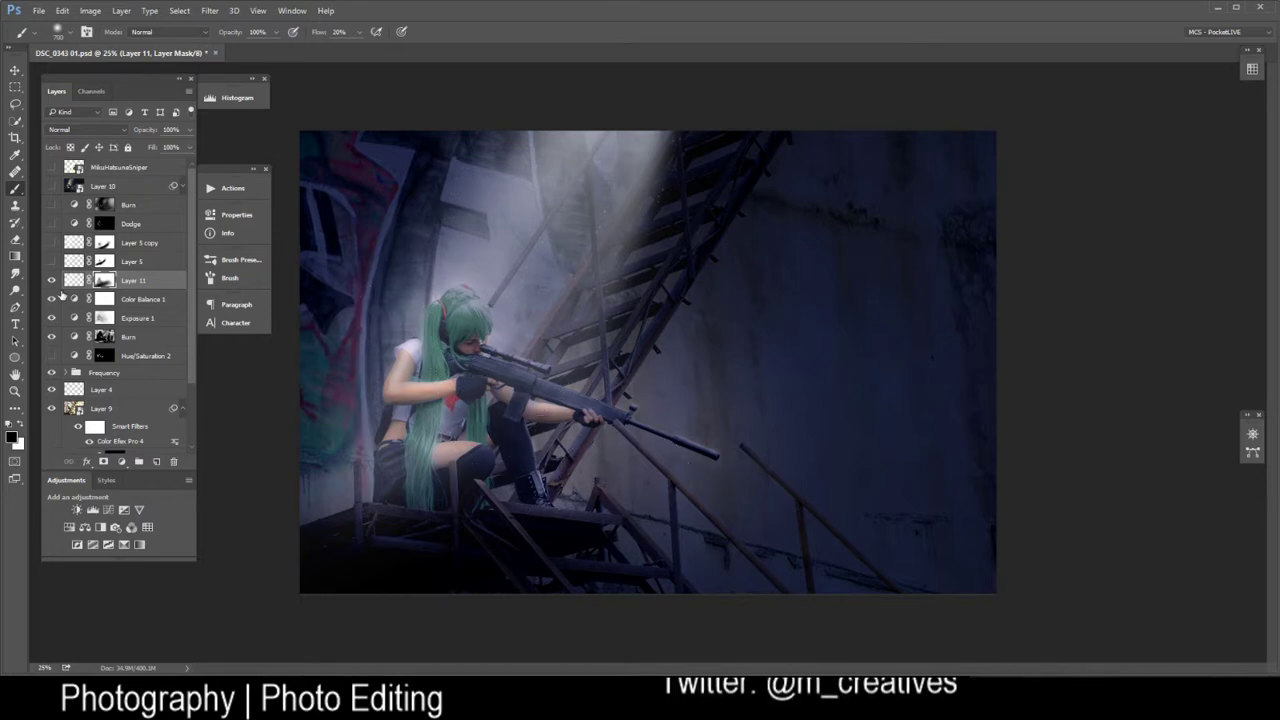
Delete Layer 11 and show Layer 5, Layer 5 copy and the Dodge layer, selecting Layer 5 copy
click(53, 284)
click(74, 280)
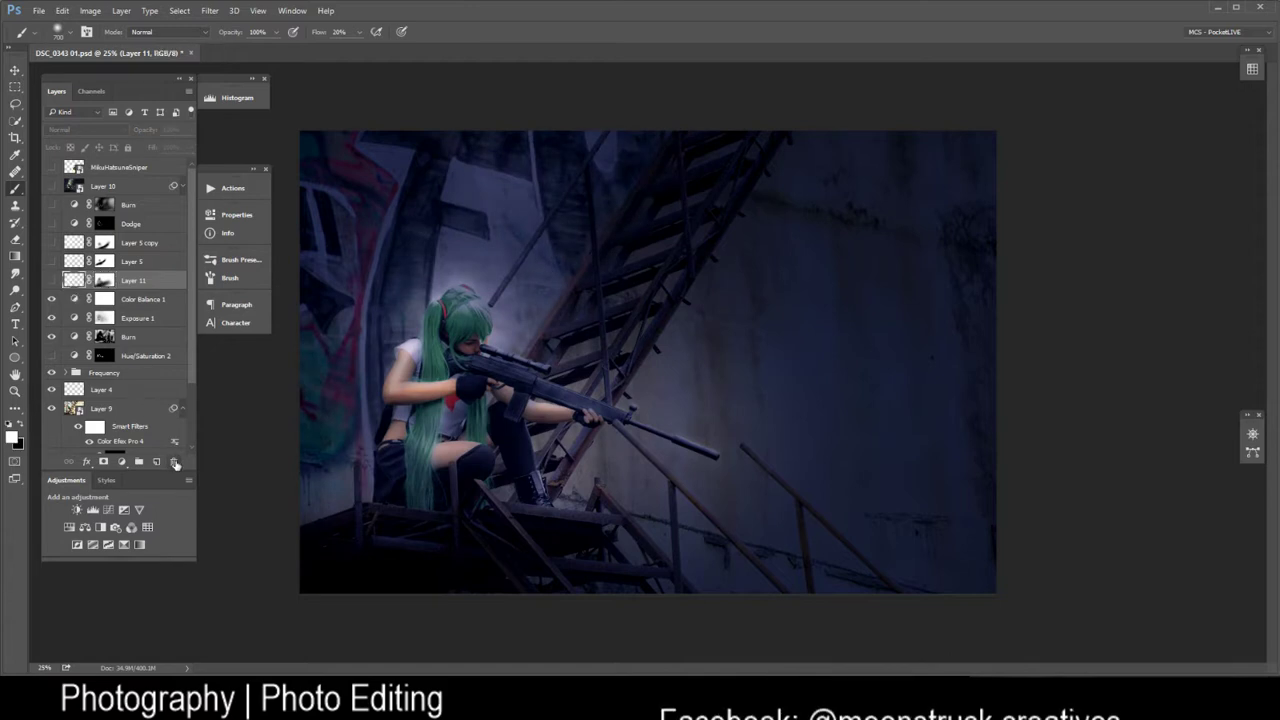
click(174, 462)
click(52, 261)
click(52, 242)
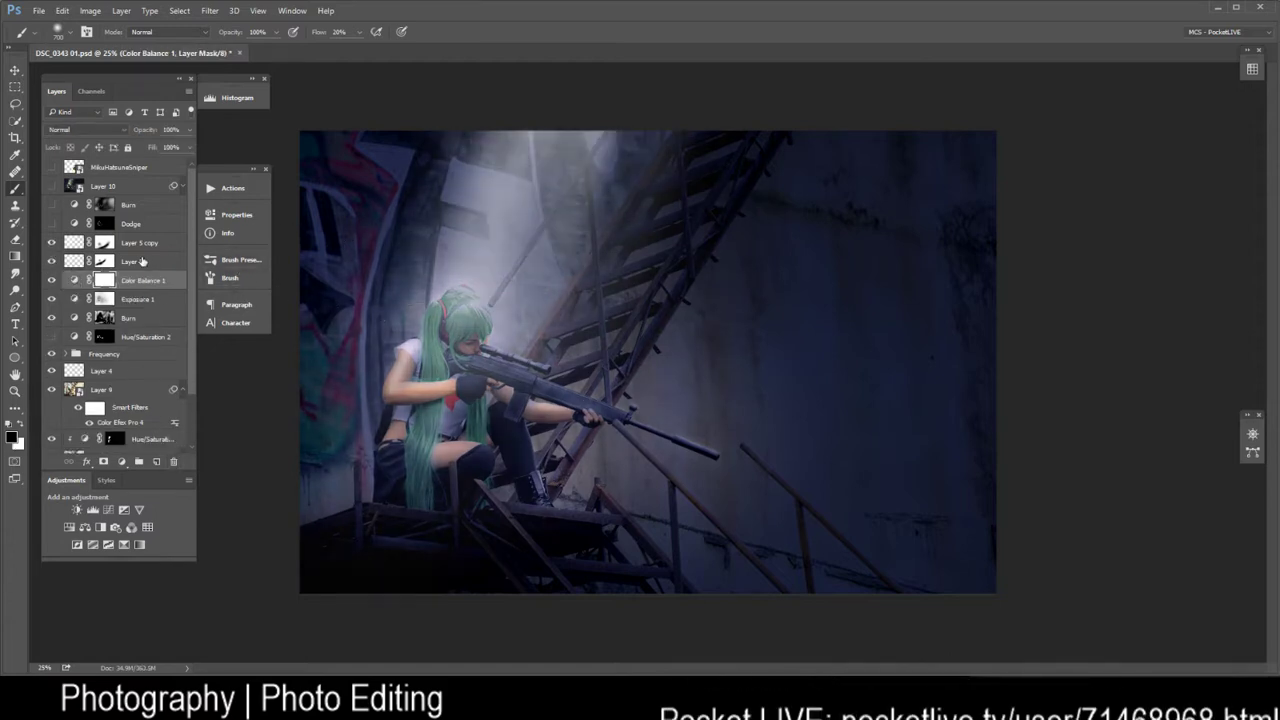
click(75, 243)
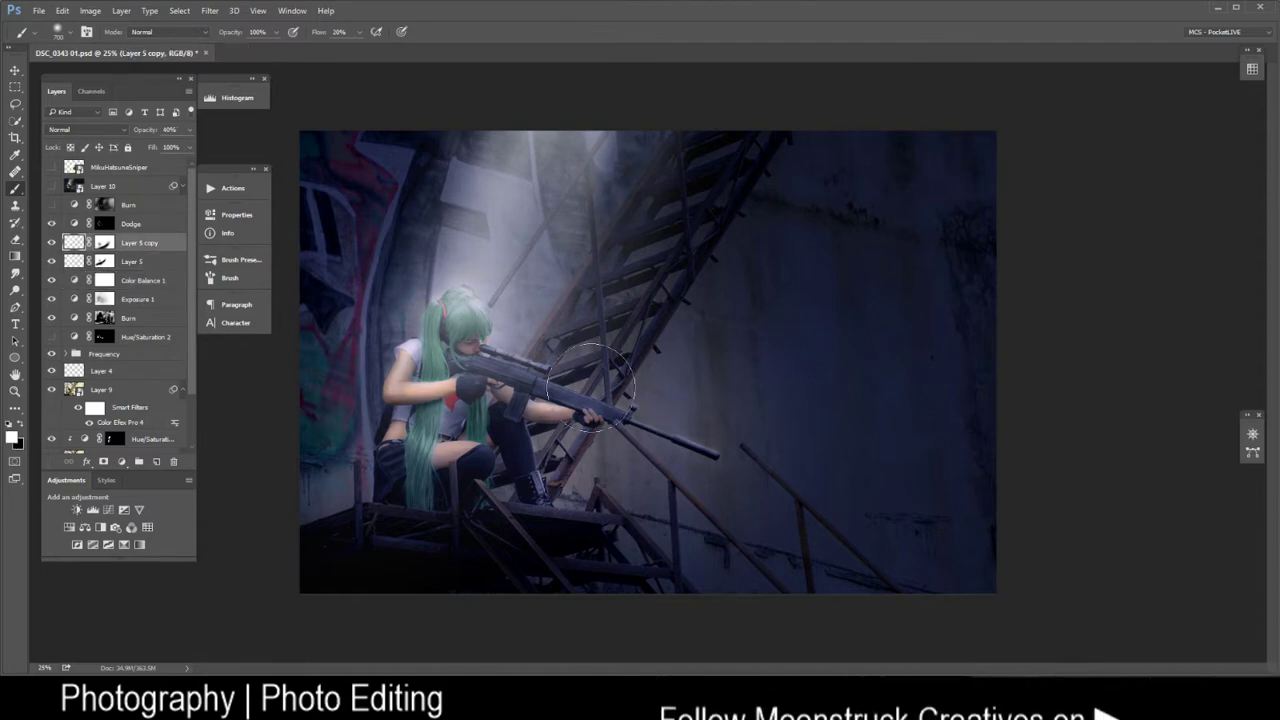
Examine the Curves adjustments of the lower Burn layer and the Dodge layer with the sniper enlarged
key(z)
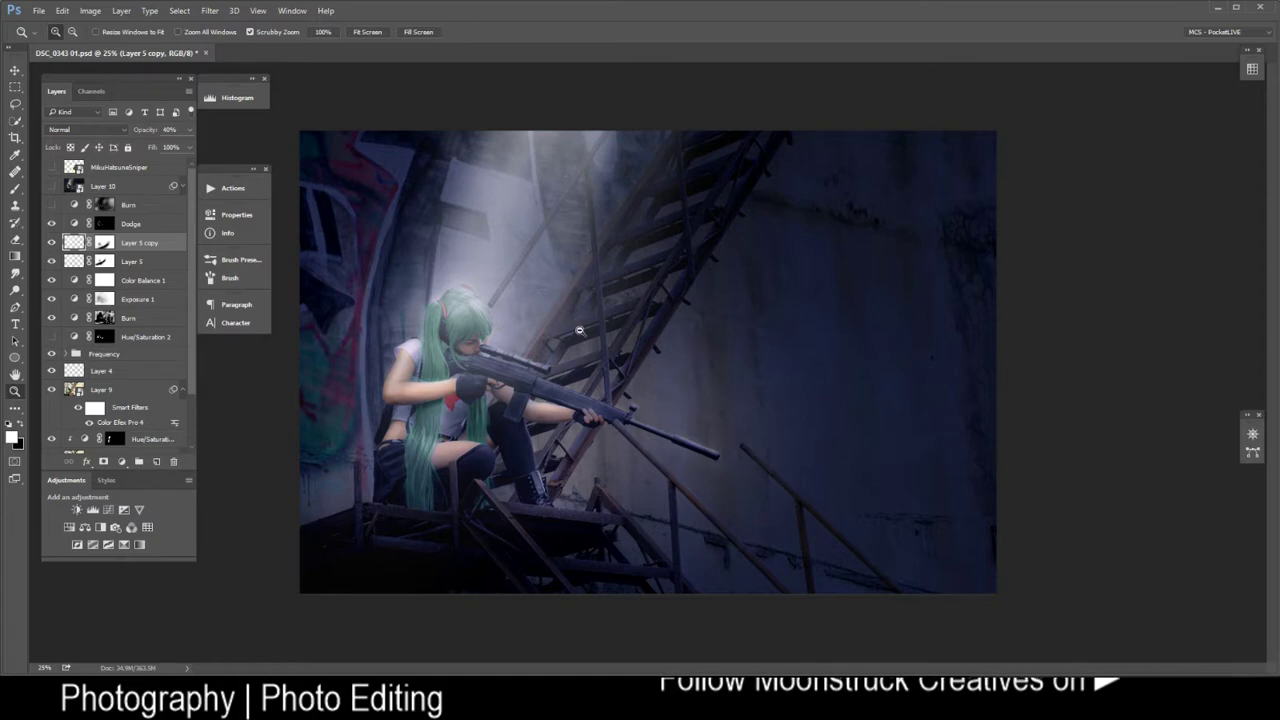
drag(553, 317, 607, 338)
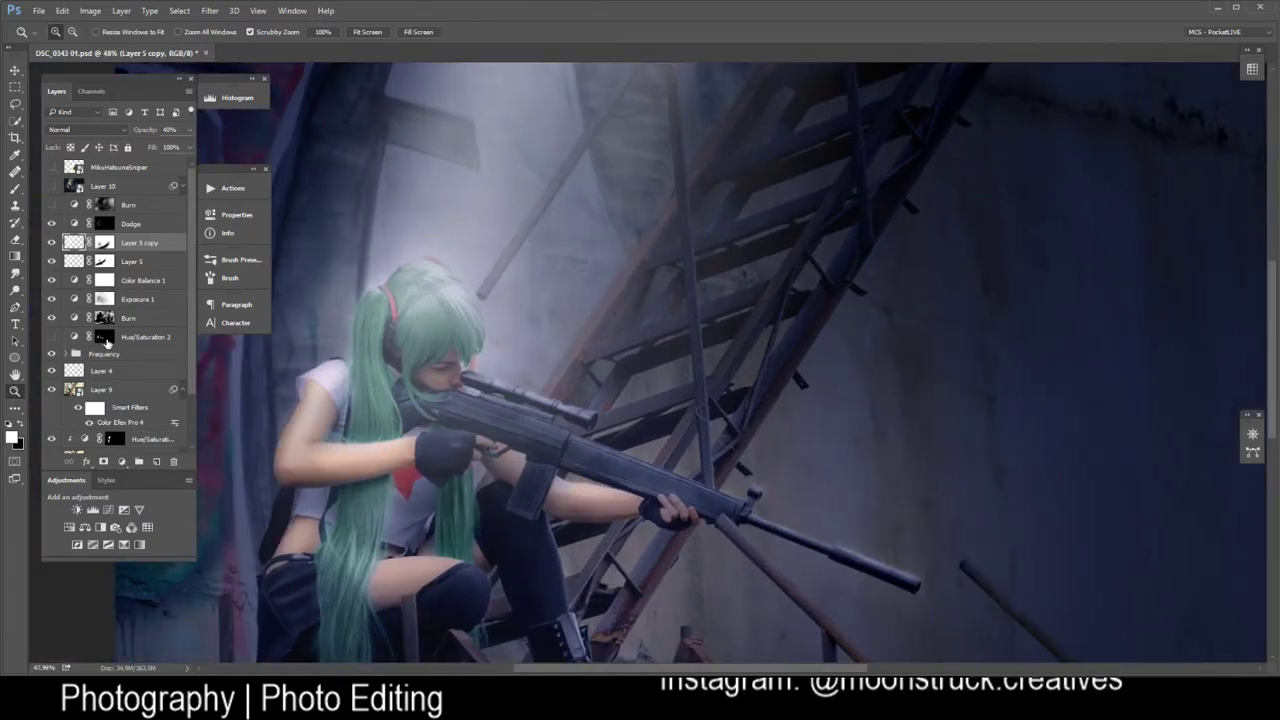
click(106, 320)
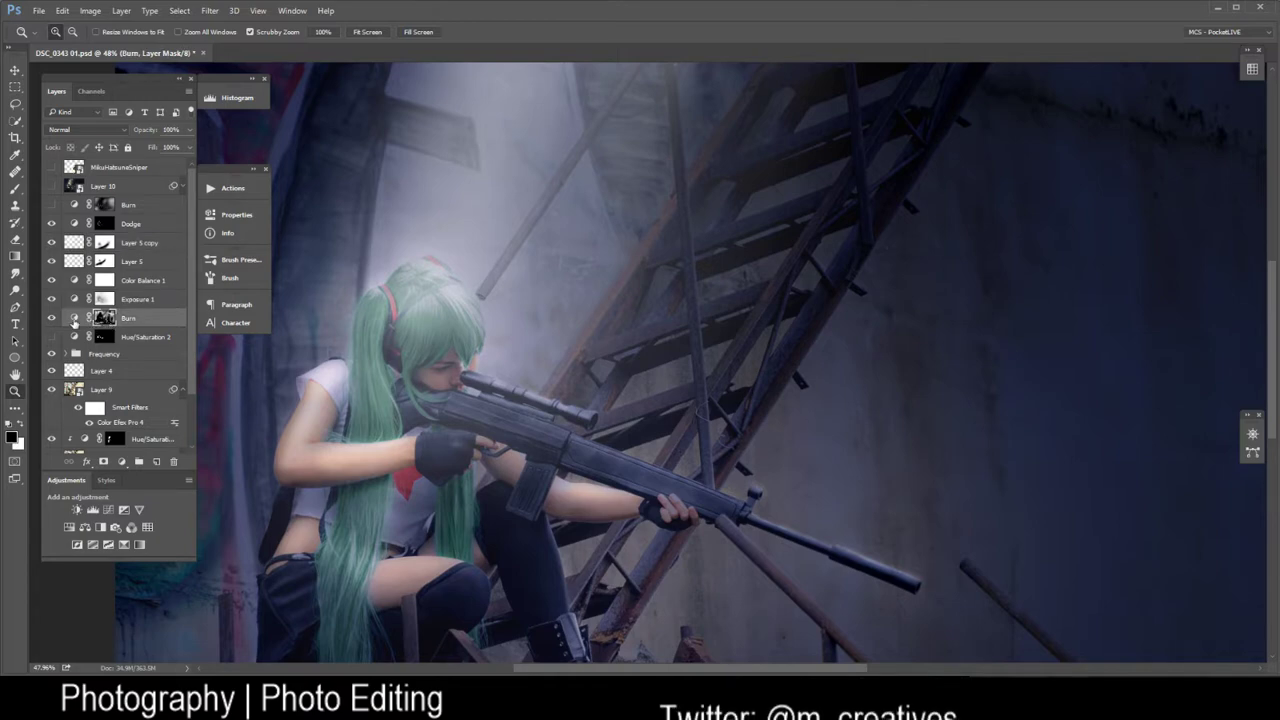
double_click(73, 320)
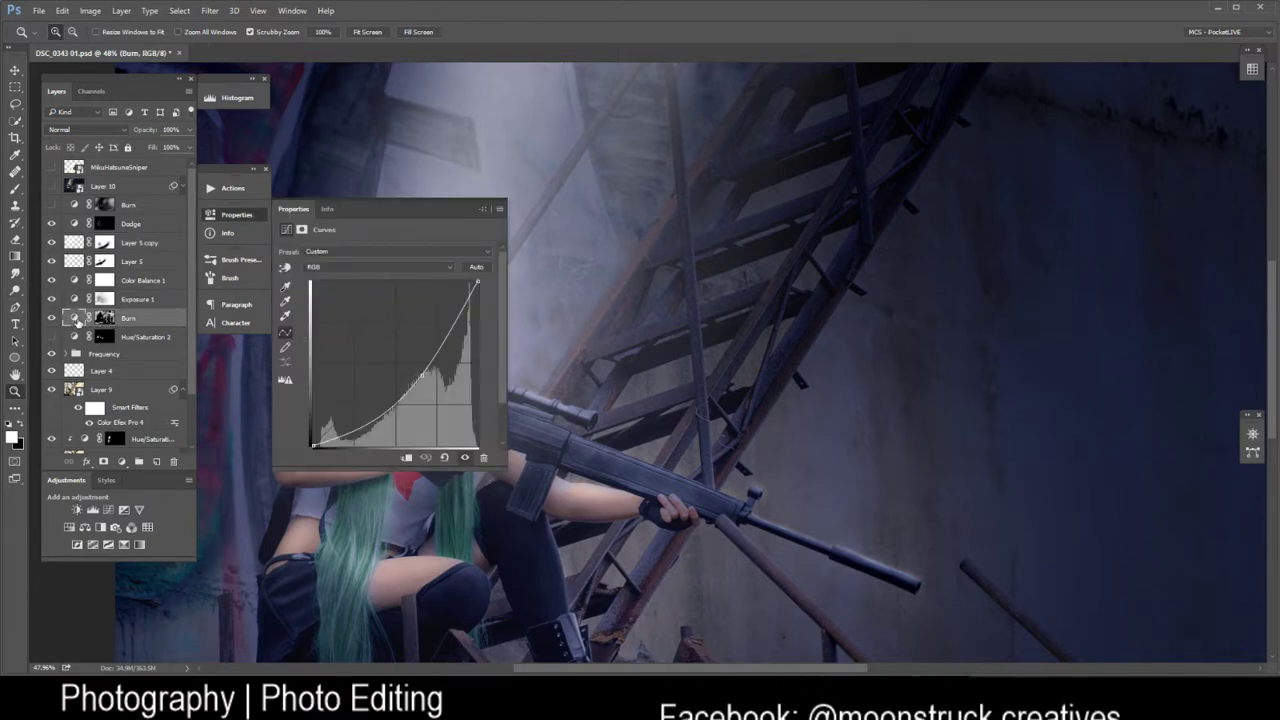
click(74, 224)
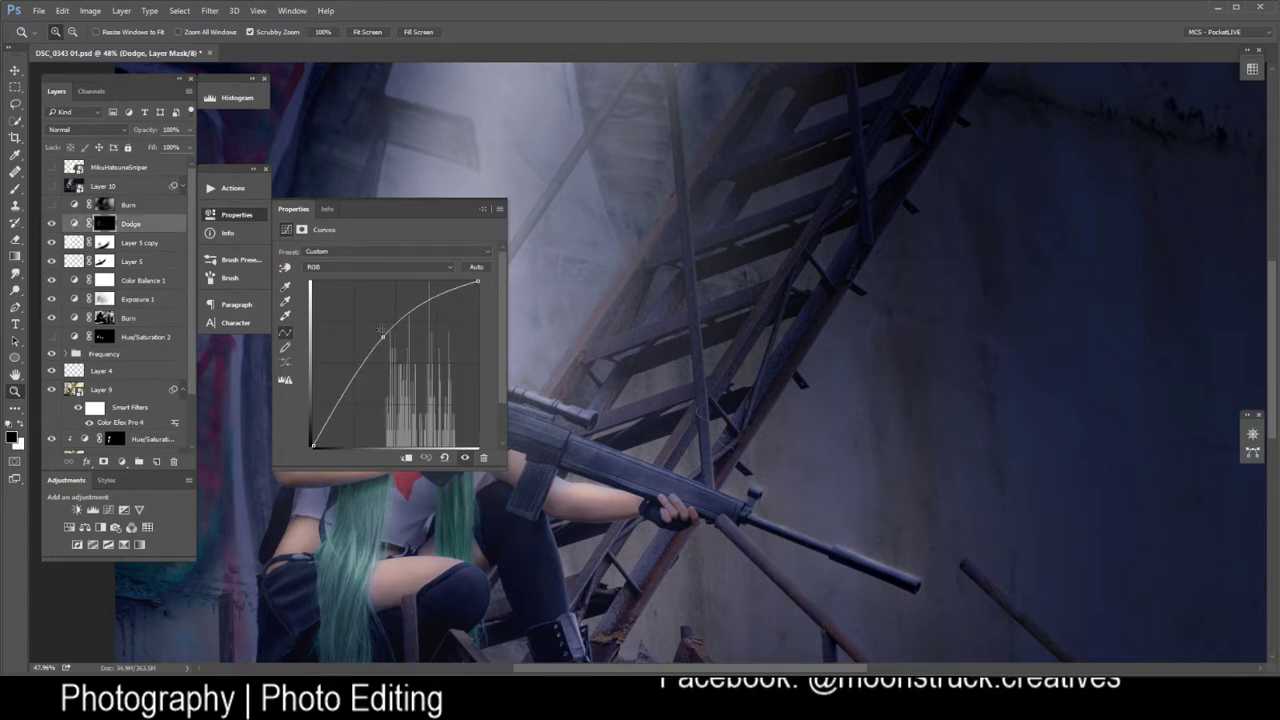
click(106, 224)
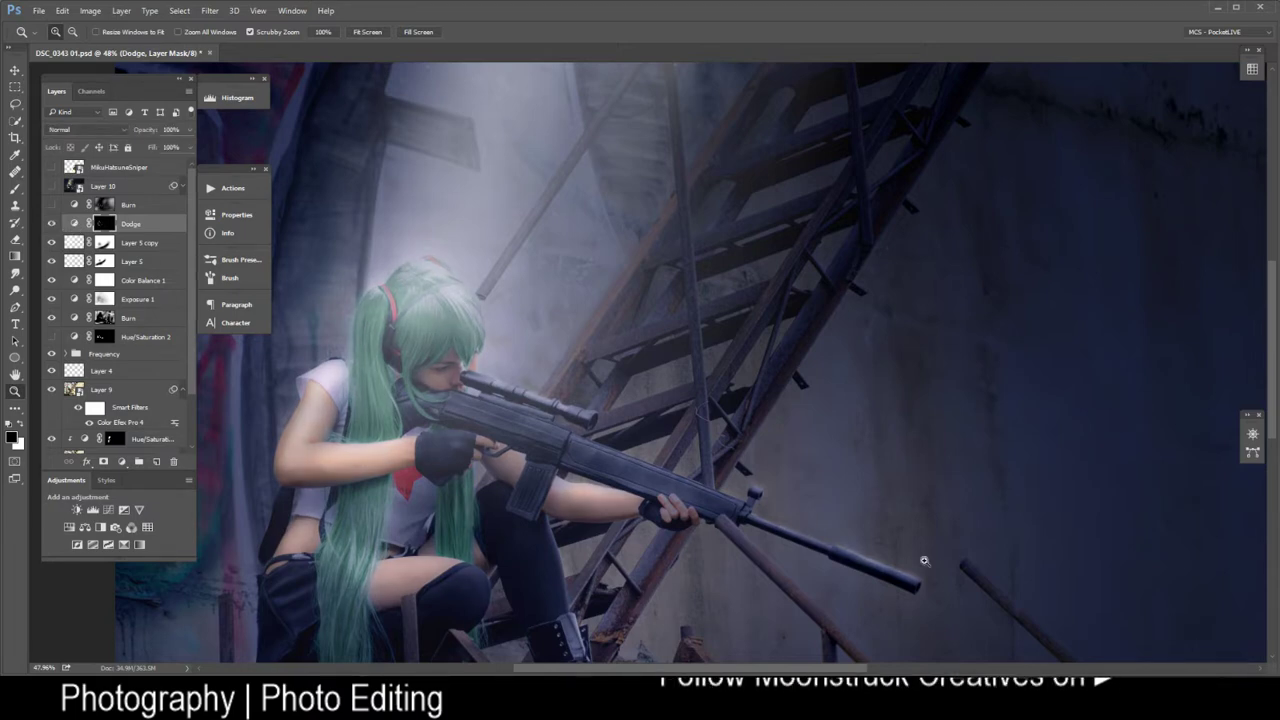
Show the upper Burn layer and toggle the Dodge and Burn layers to compare their effect on the photo
click(52, 204)
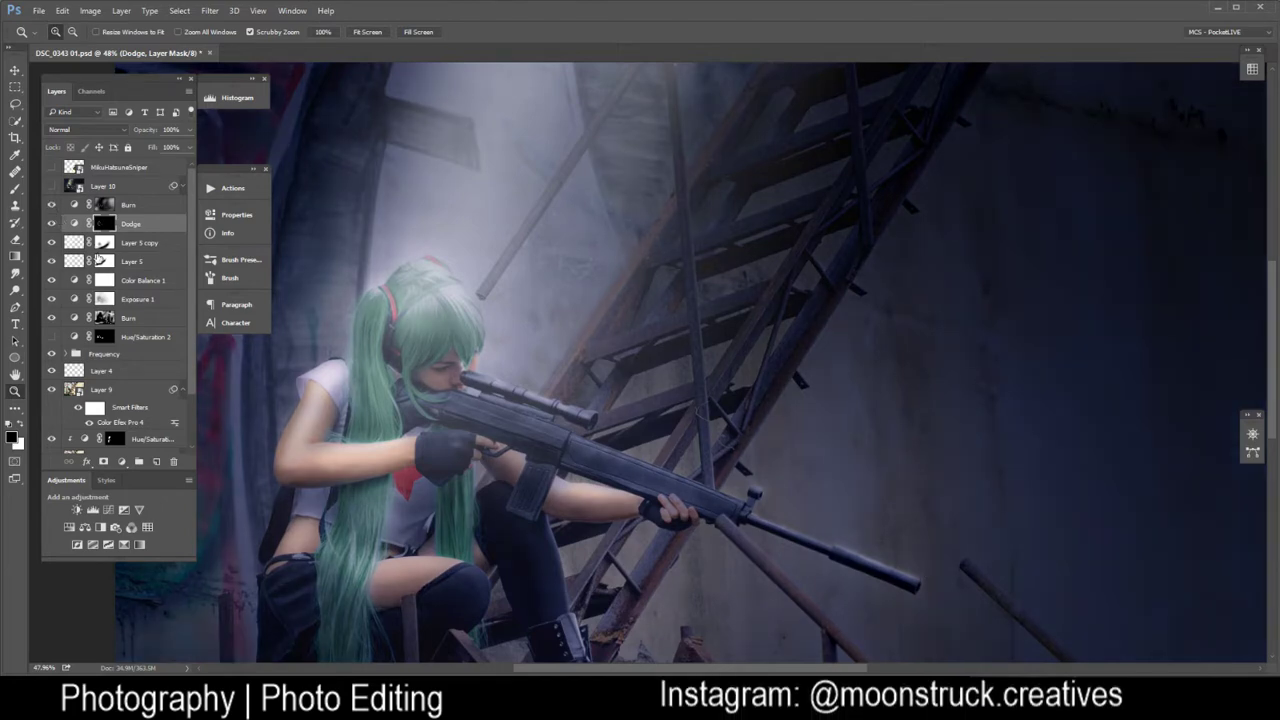
click(52, 223)
click(52, 223)
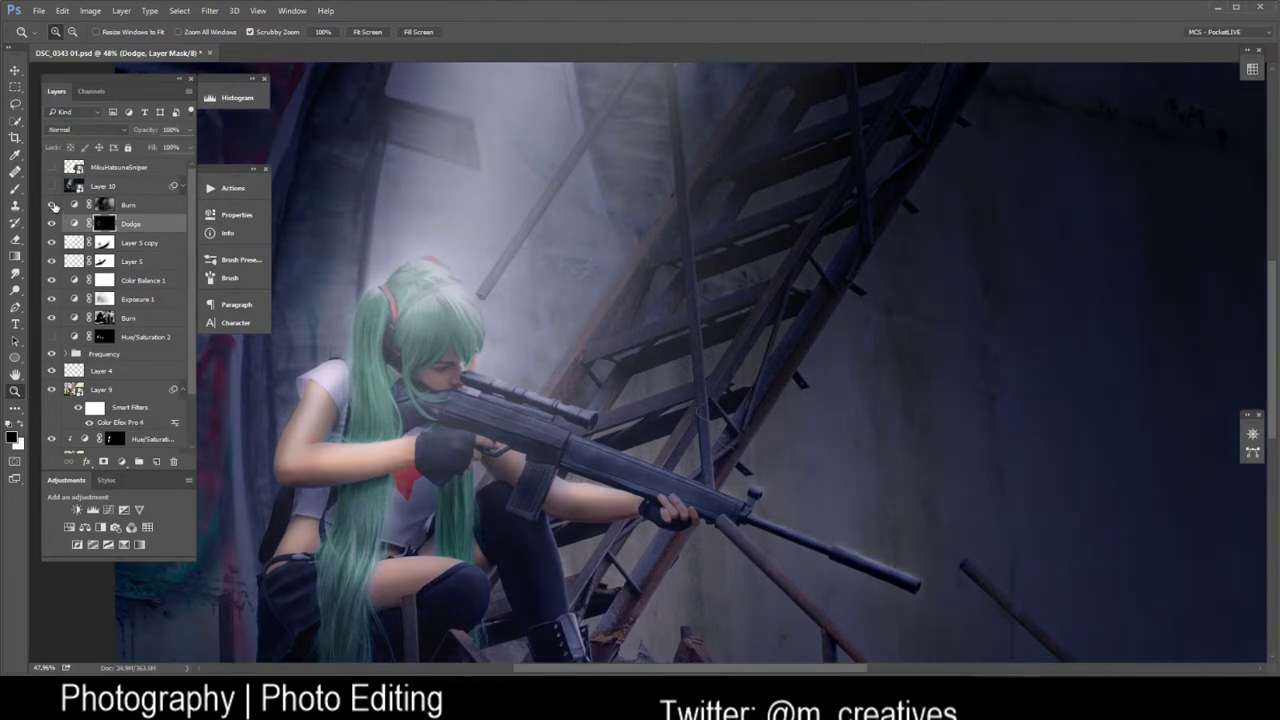
click(52, 204)
click(52, 205)
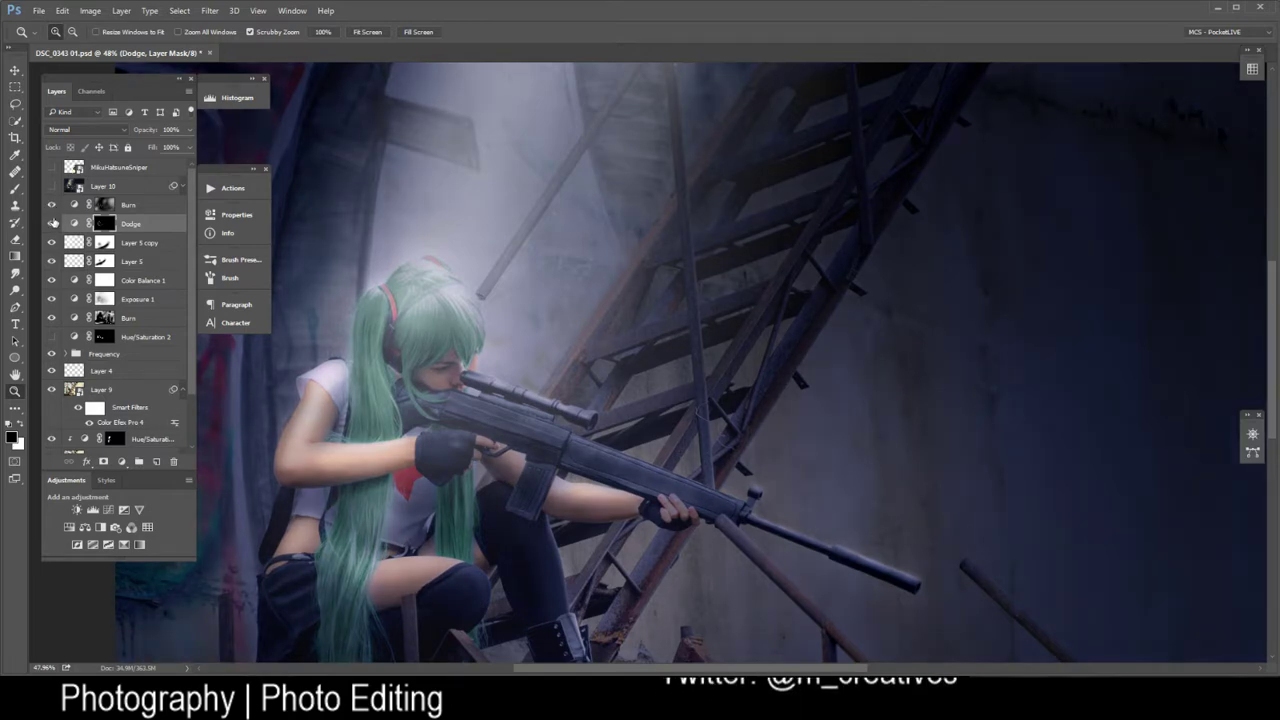
click(105, 206)
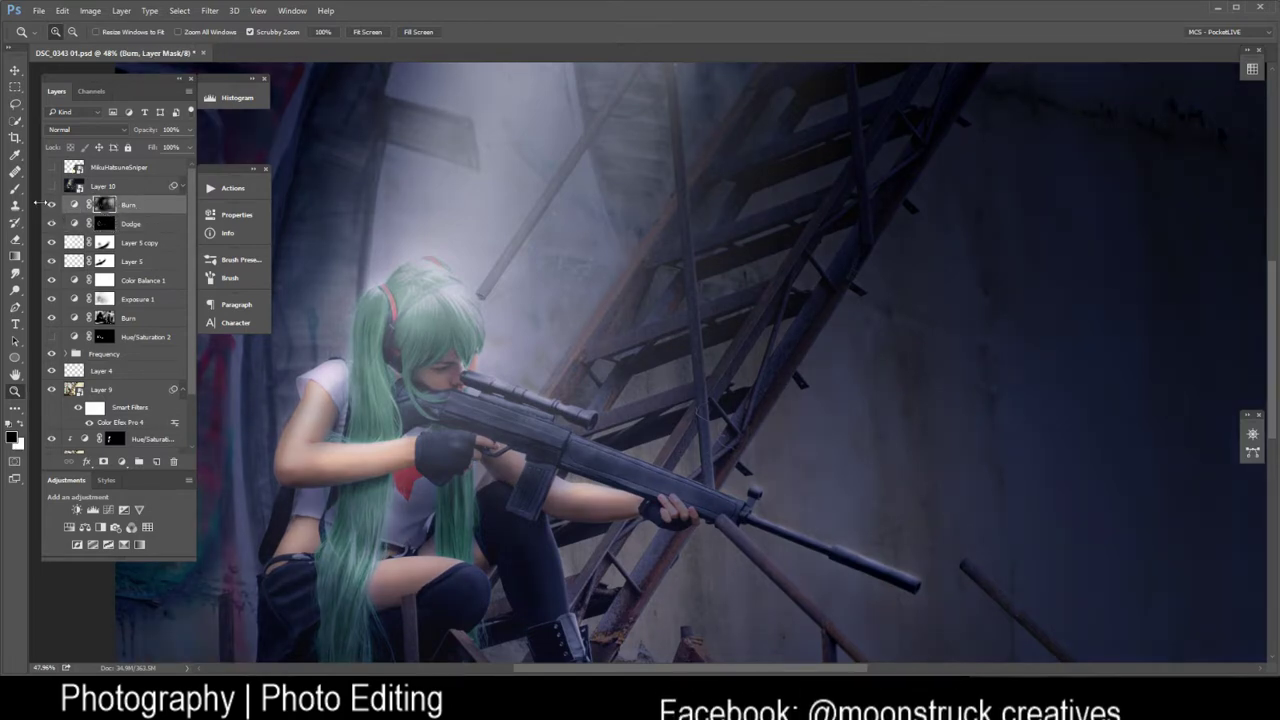
click(52, 205)
click(52, 205)
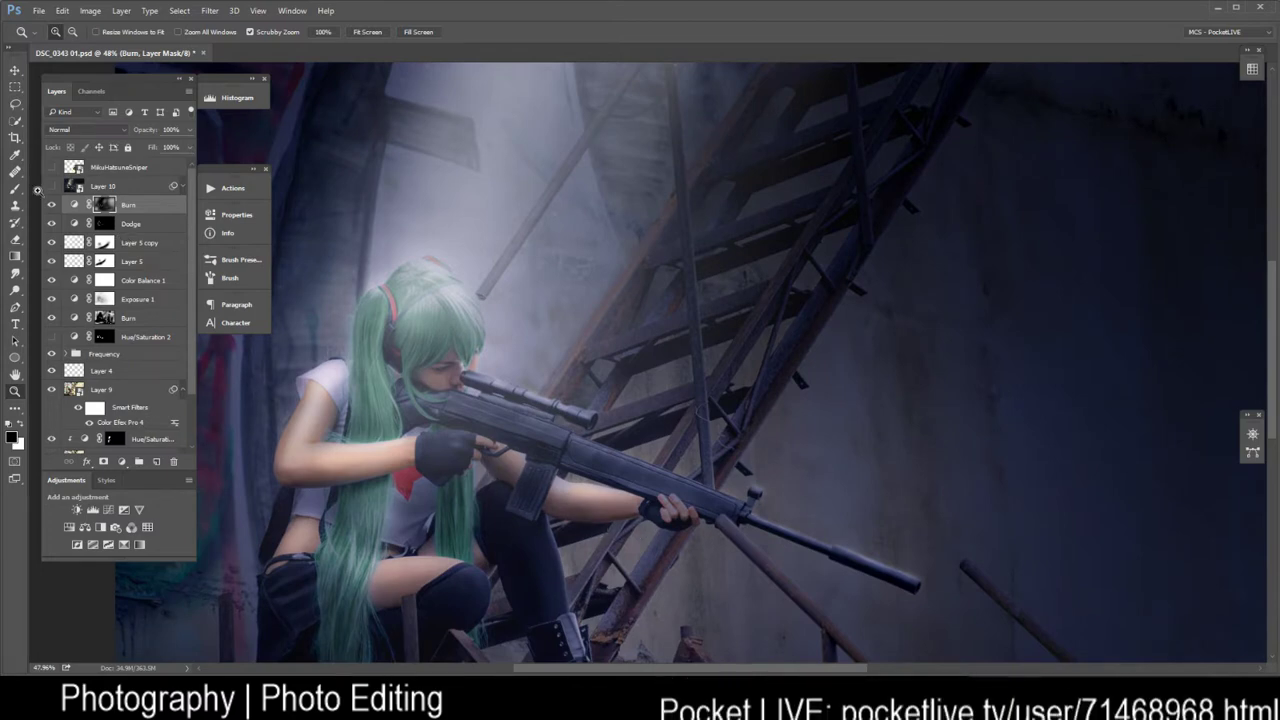
Compare the whole photo with Layer 10 shown and hidden
click(52, 186)
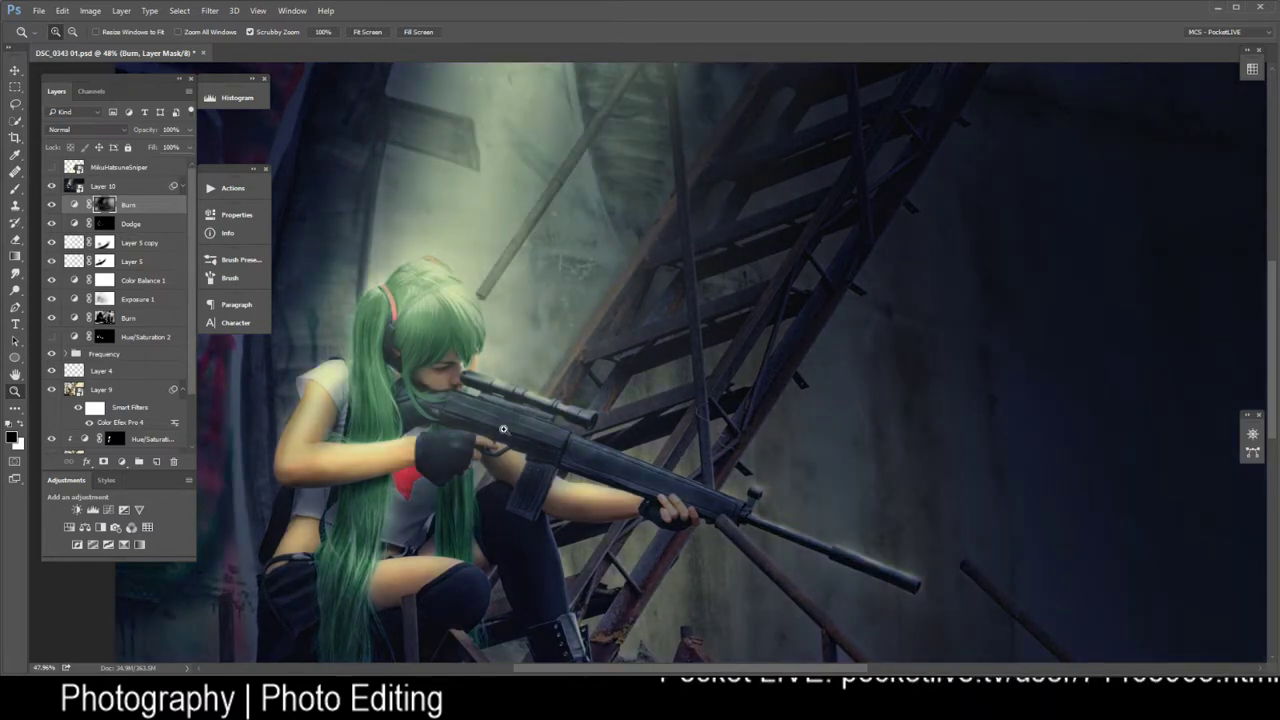
key(ctrl+minus)
key(ctrl+minus)
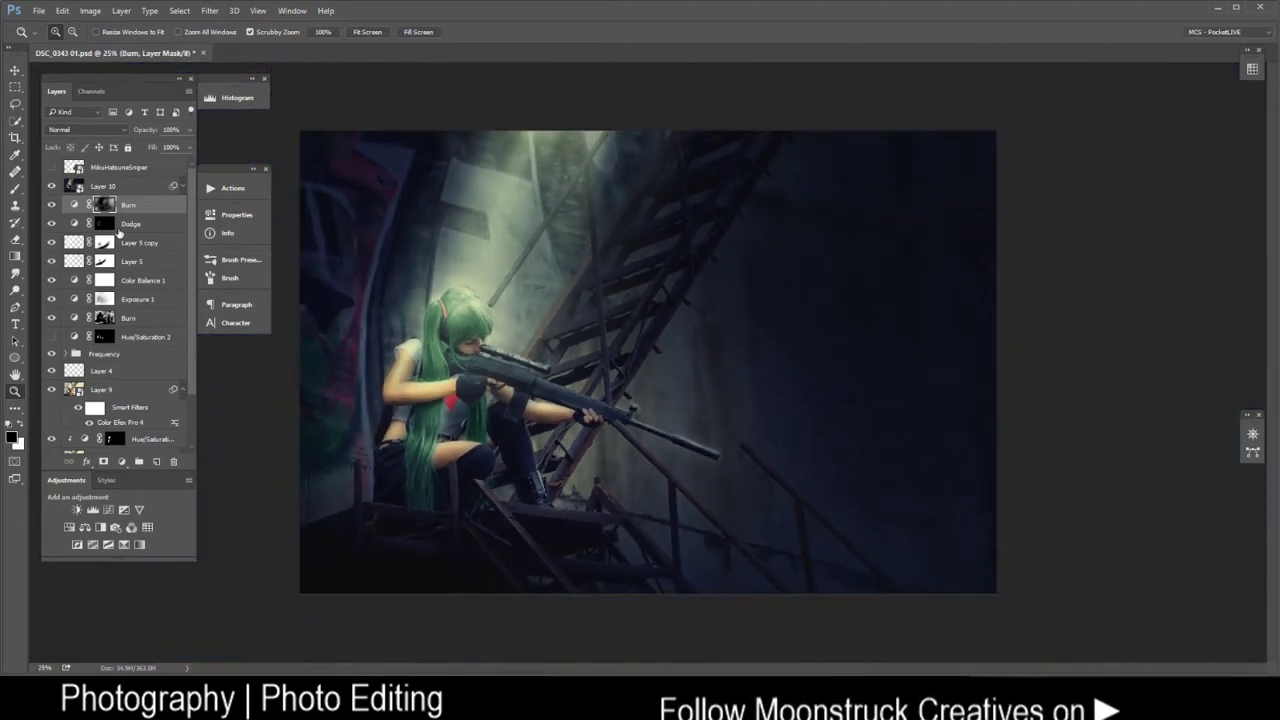
click(52, 186)
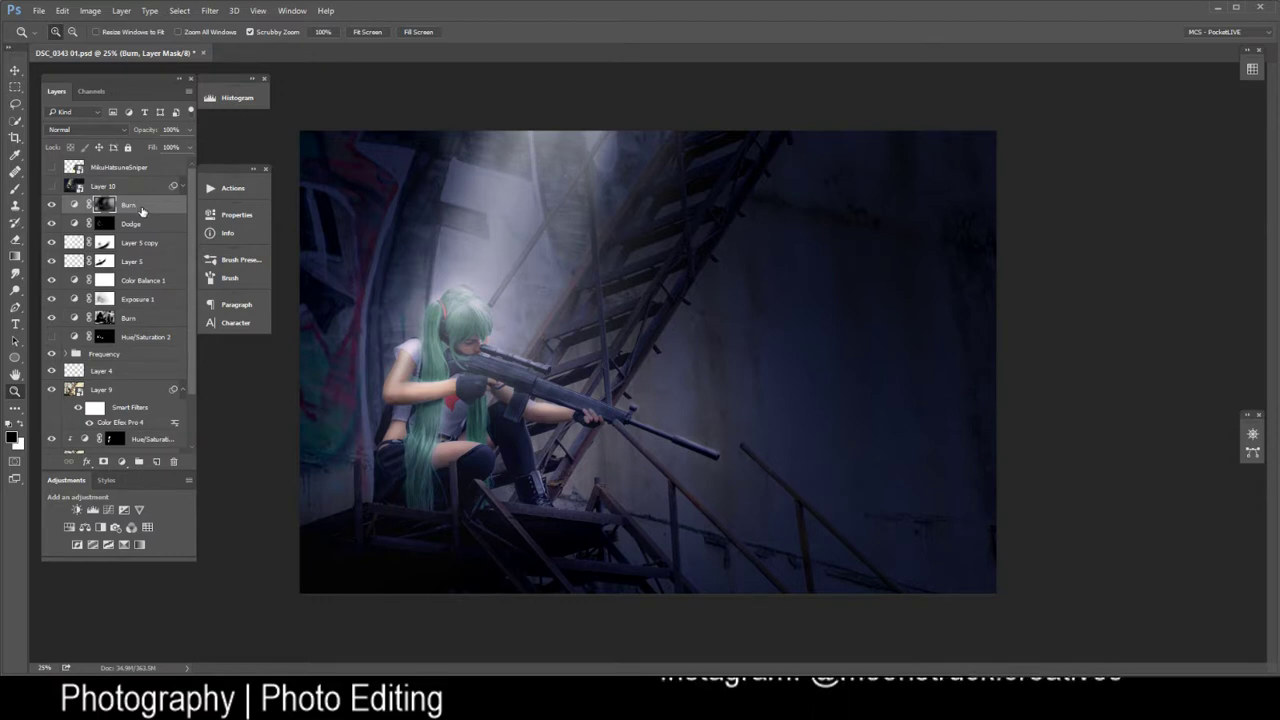
Show Layer 10 and open its Color Efex Pro 4 smart filter for editing
click(115, 190)
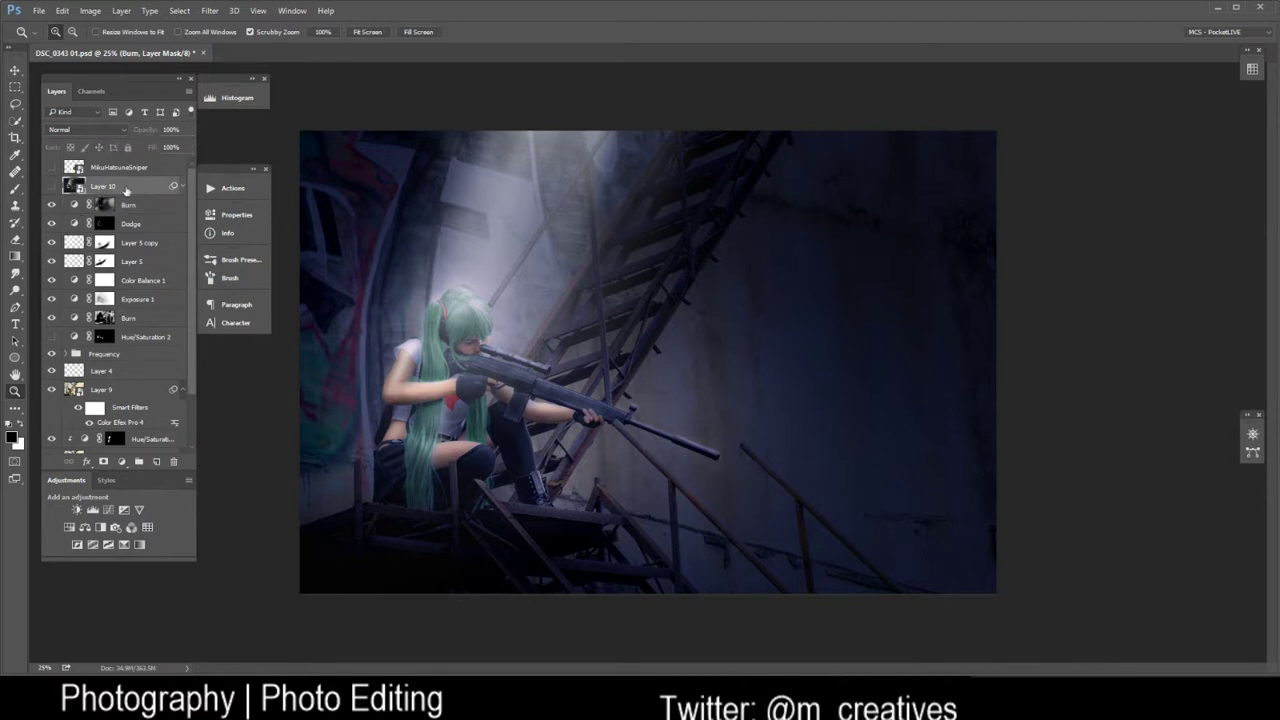
click(50, 186)
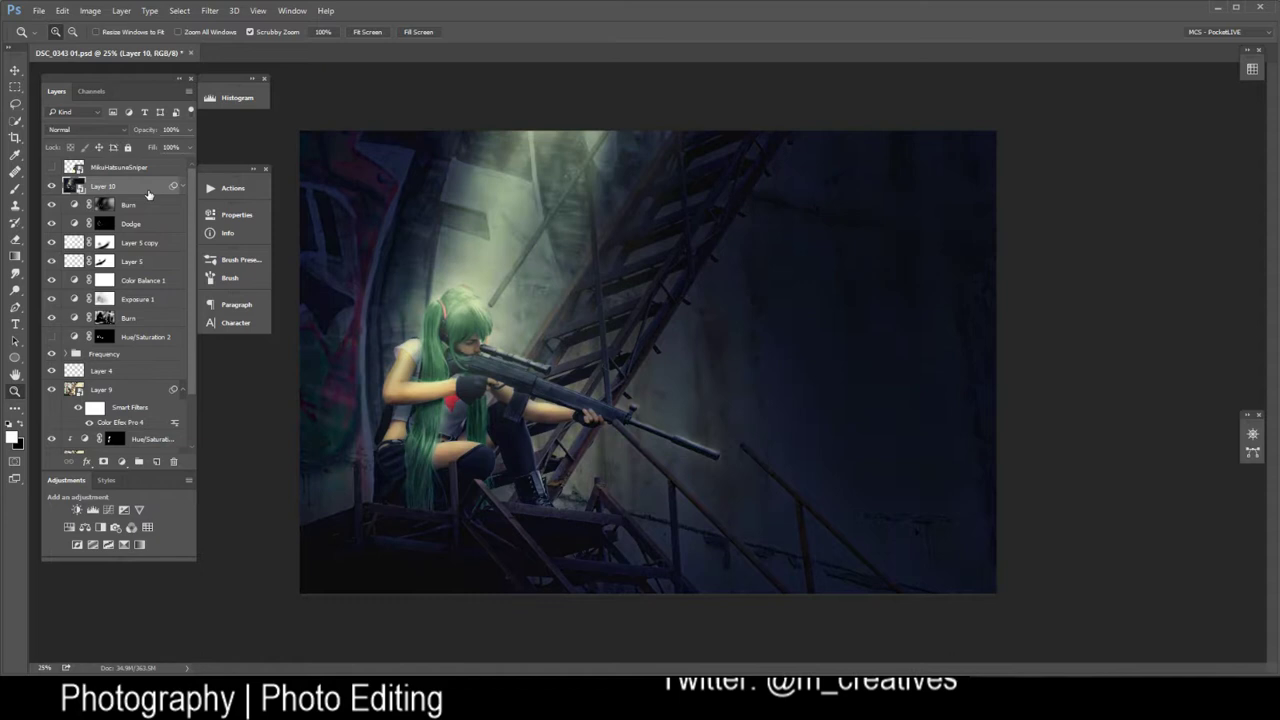
click(211, 11)
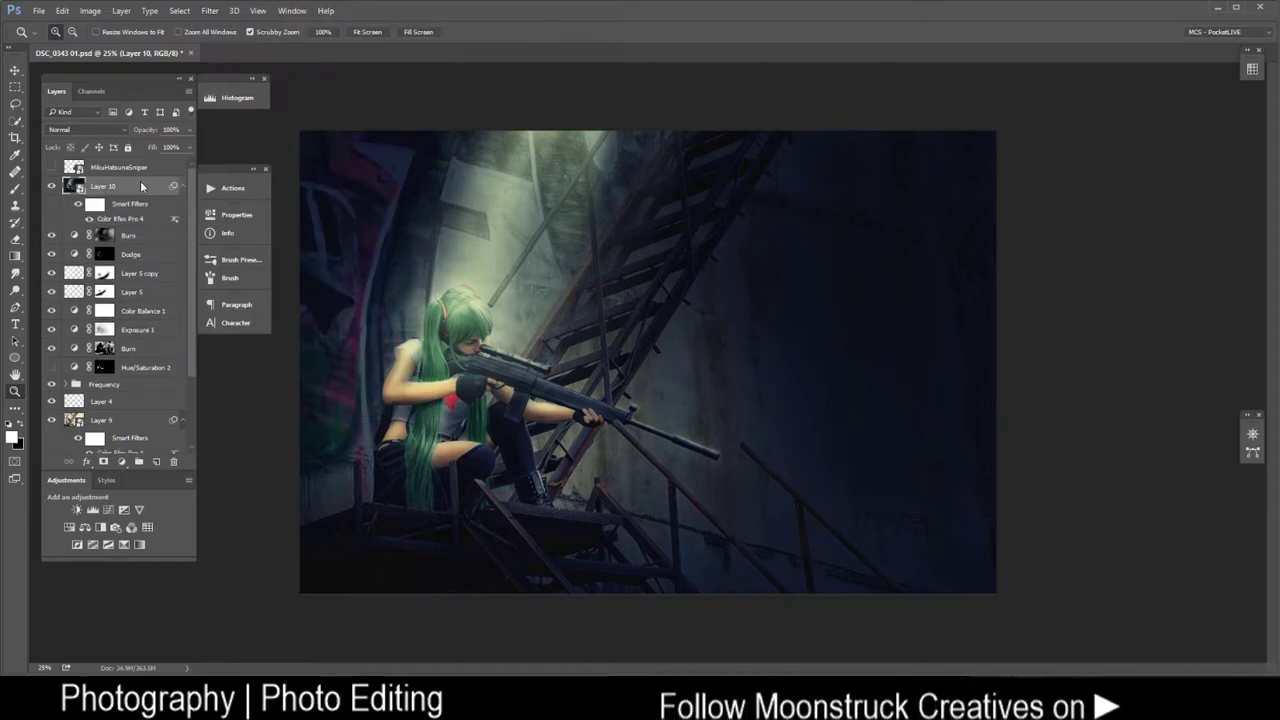
double_click(121, 219)
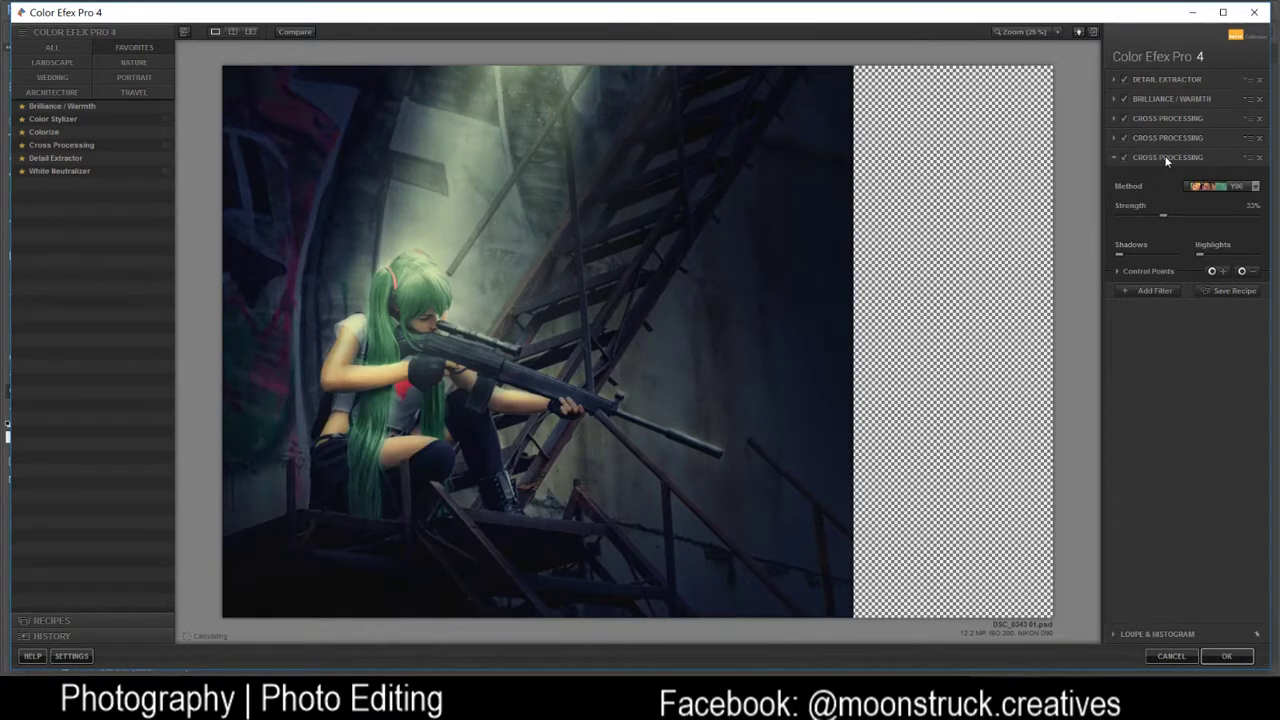
Switch off all three Cross Processing filters and the Brilliance / Warmth filter so only Detail Extractor stays active
click(1124, 157)
click(1124, 138)
click(1124, 118)
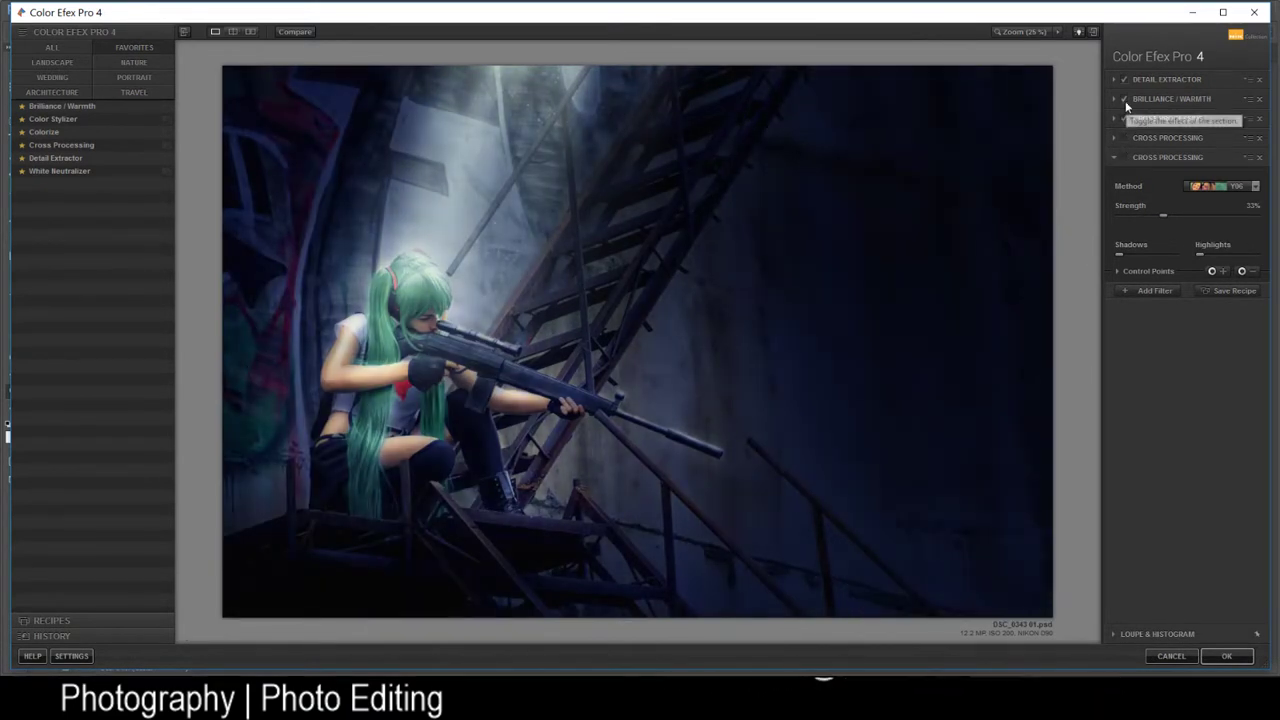
click(1123, 98)
Open the Detail Extractor settings and compare the photo with that filter off and on
click(1170, 79)
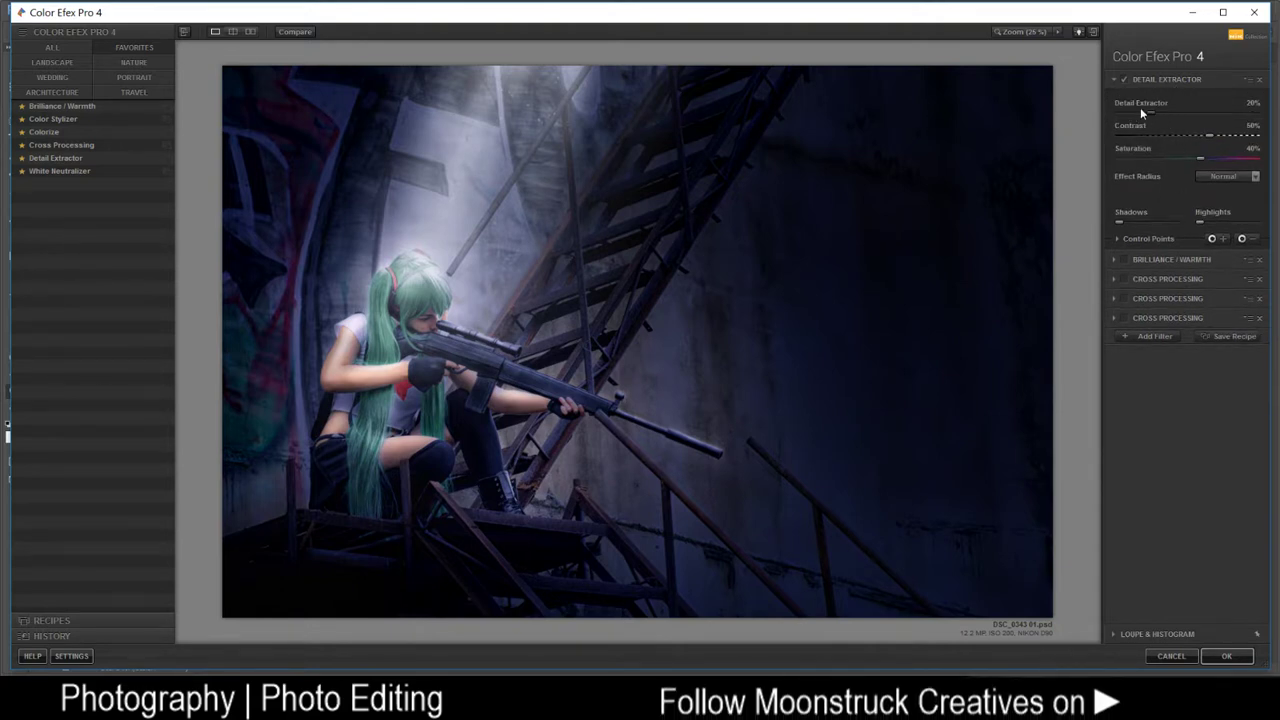
click(1127, 80)
click(1127, 80)
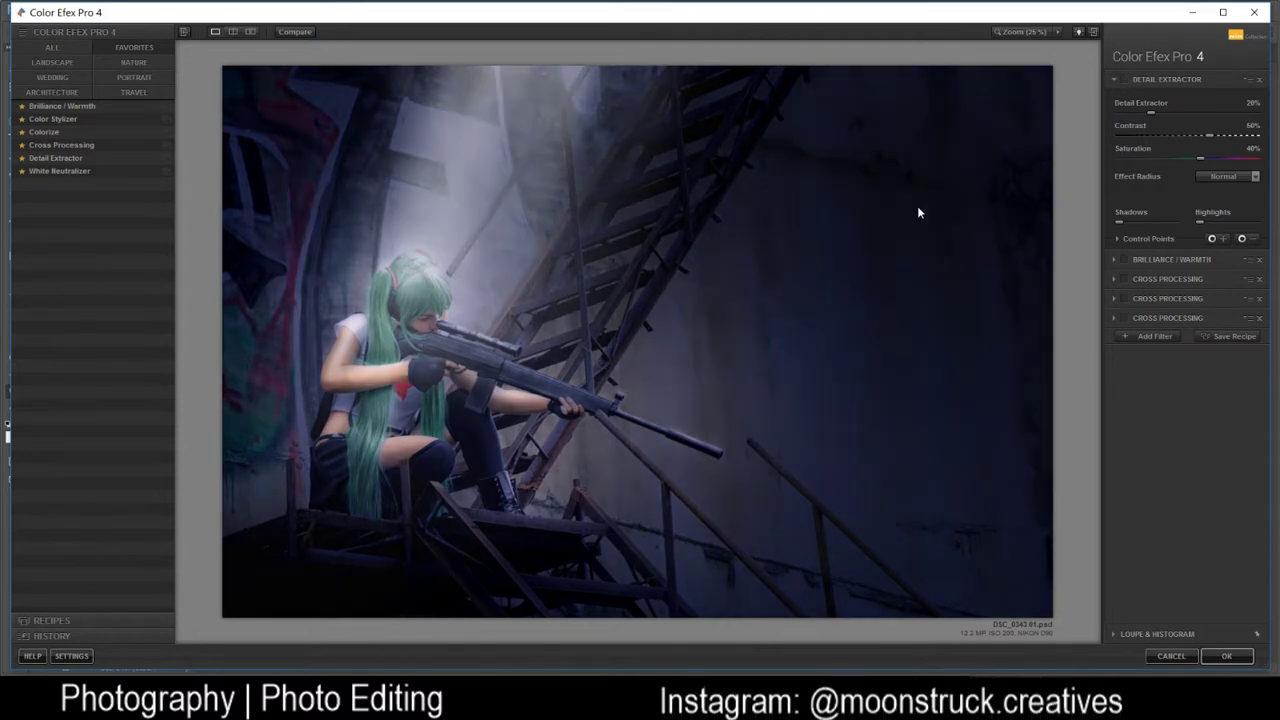
click(1125, 79)
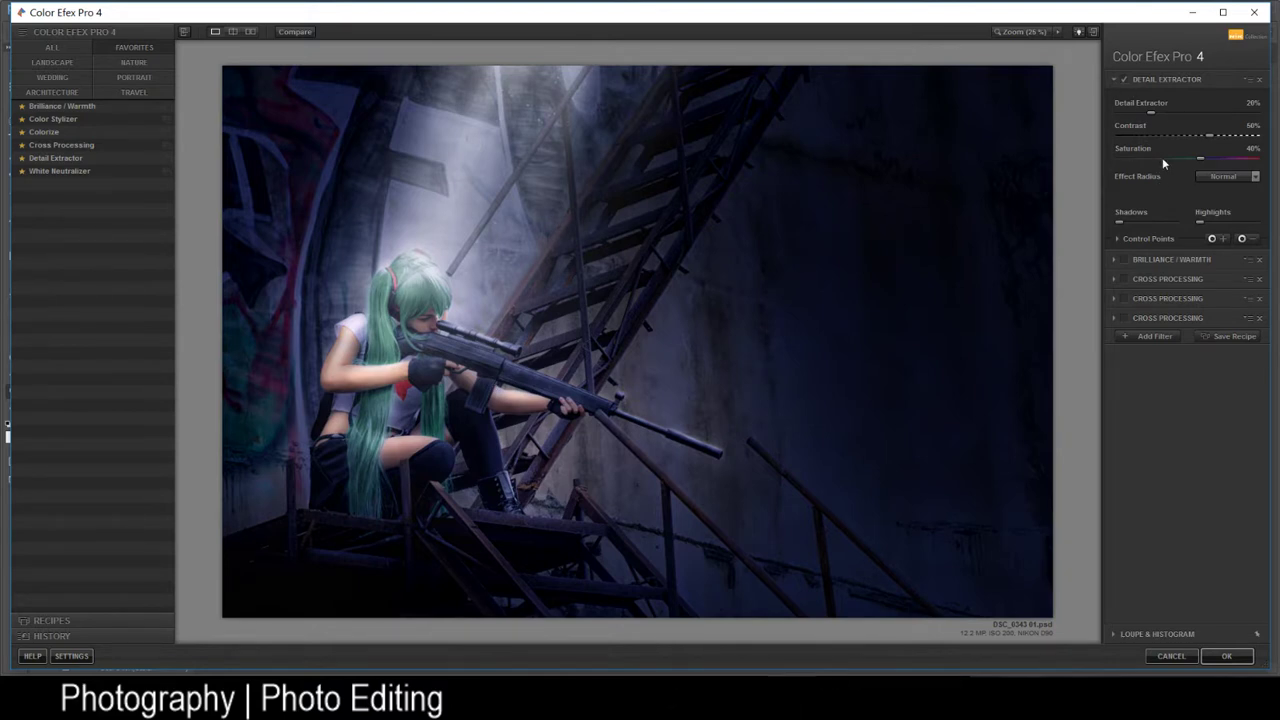
Switch the Brilliance / Warmth filter back on and set its Saturation to 21%
click(1164, 260)
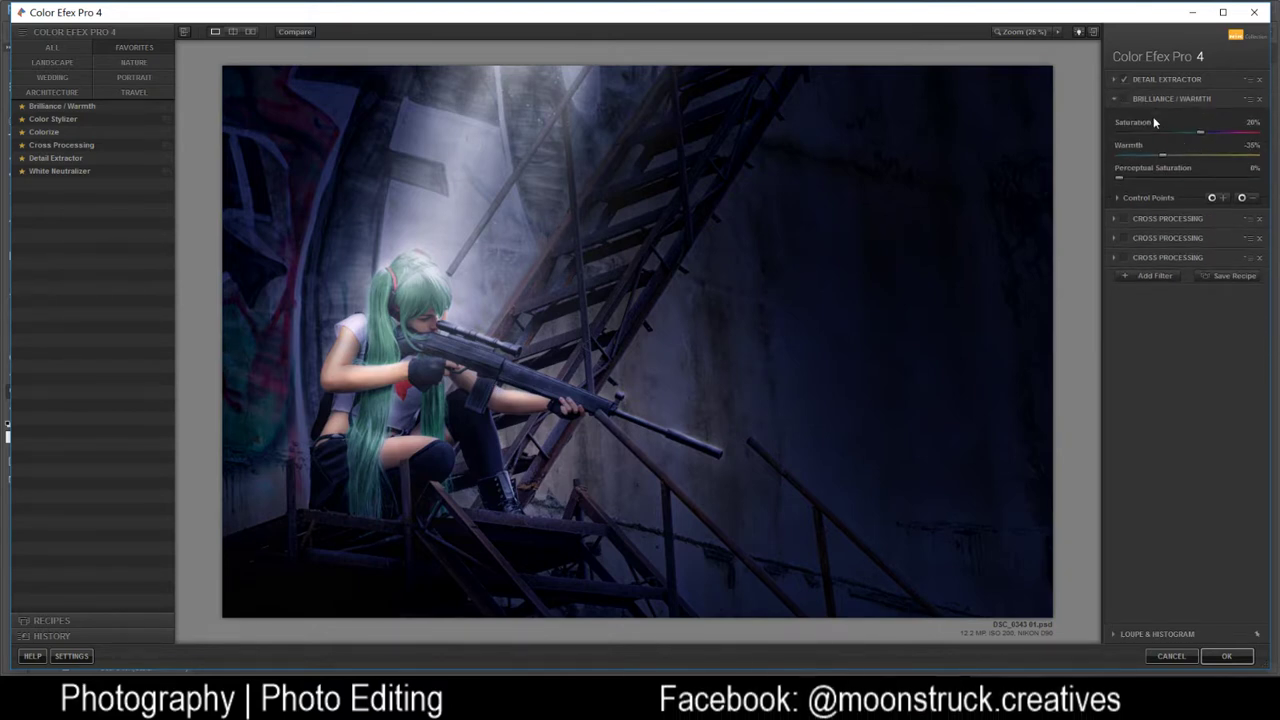
click(1125, 97)
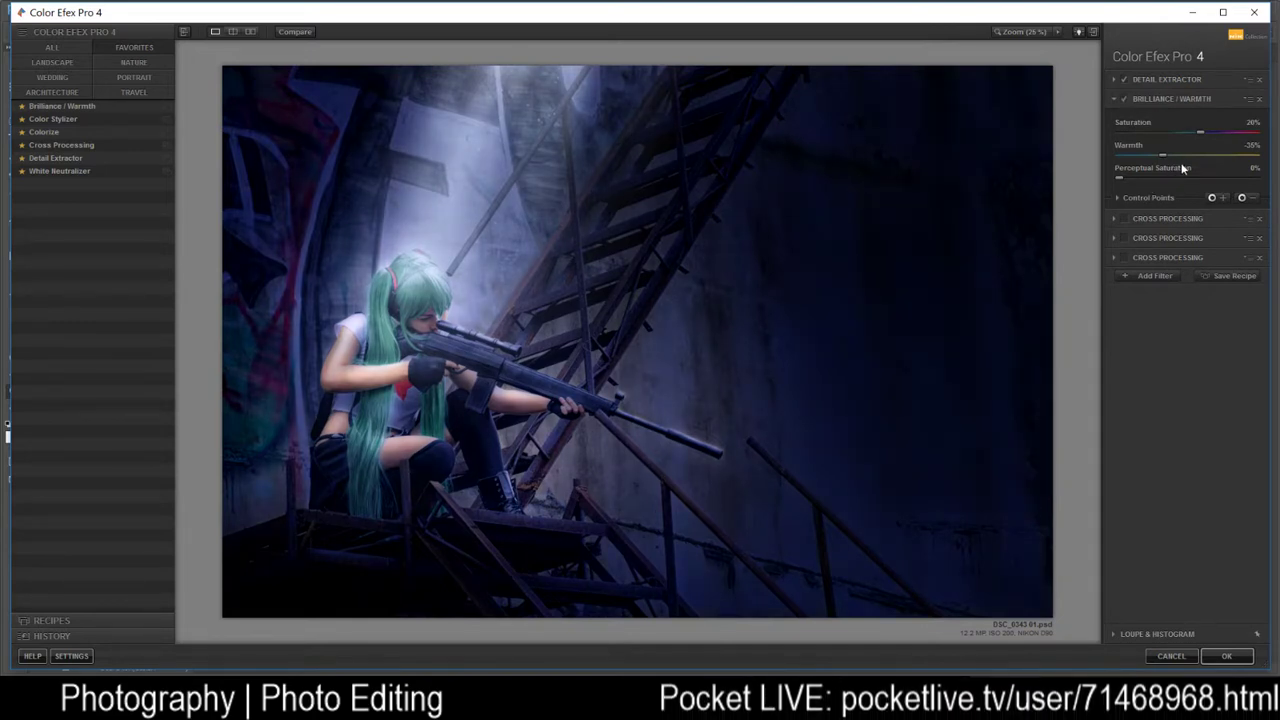
drag(1201, 131, 1202, 136)
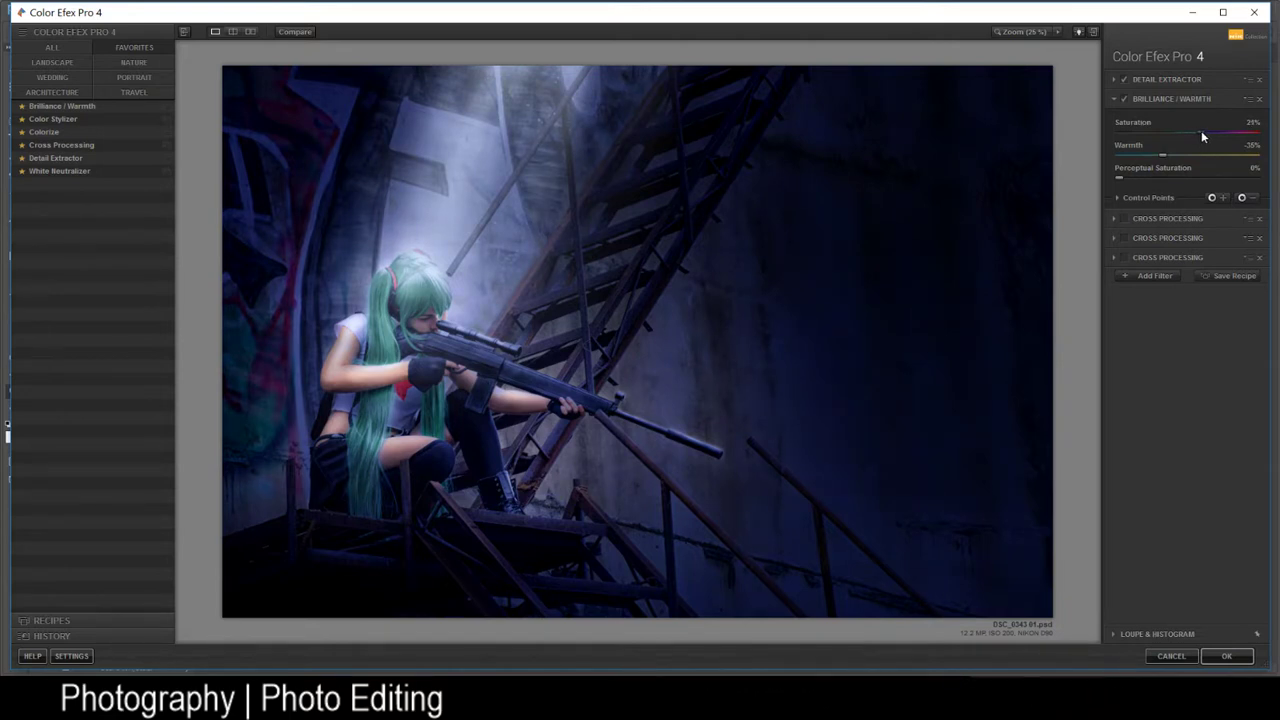
Enable the first Cross Processing filter, preview its other methods and choose Y02
click(1163, 217)
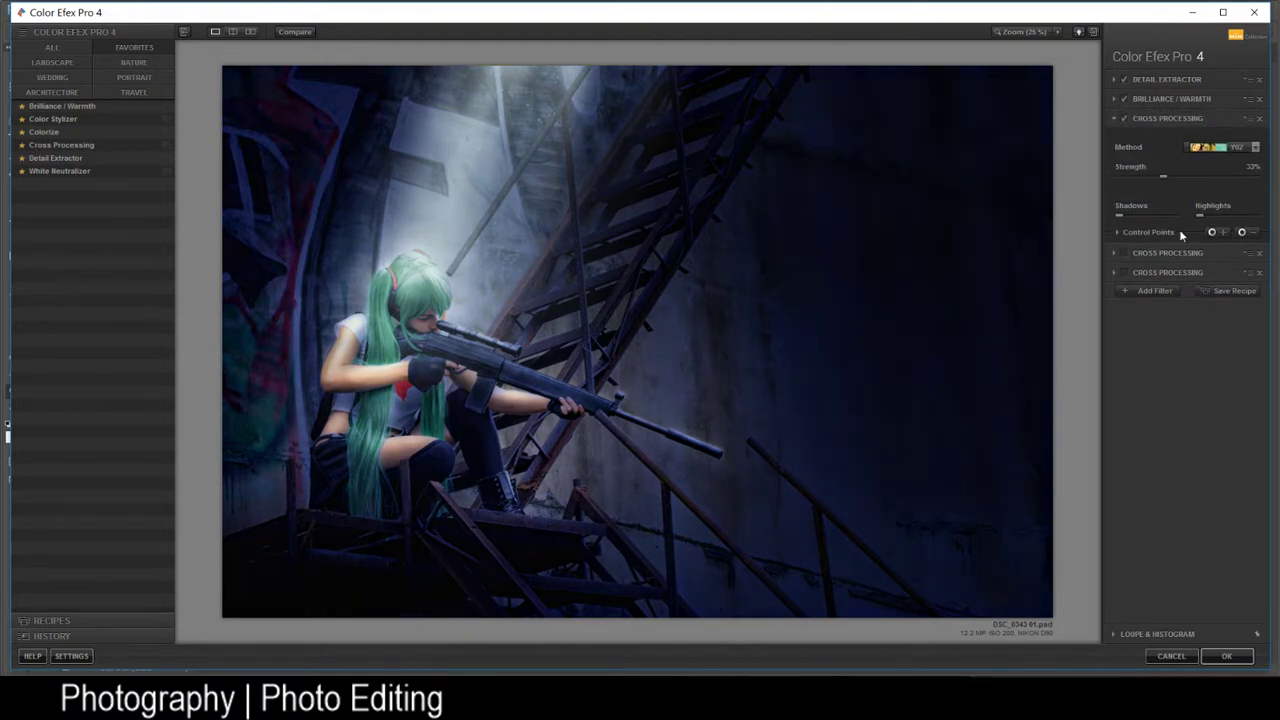
click(1237, 147)
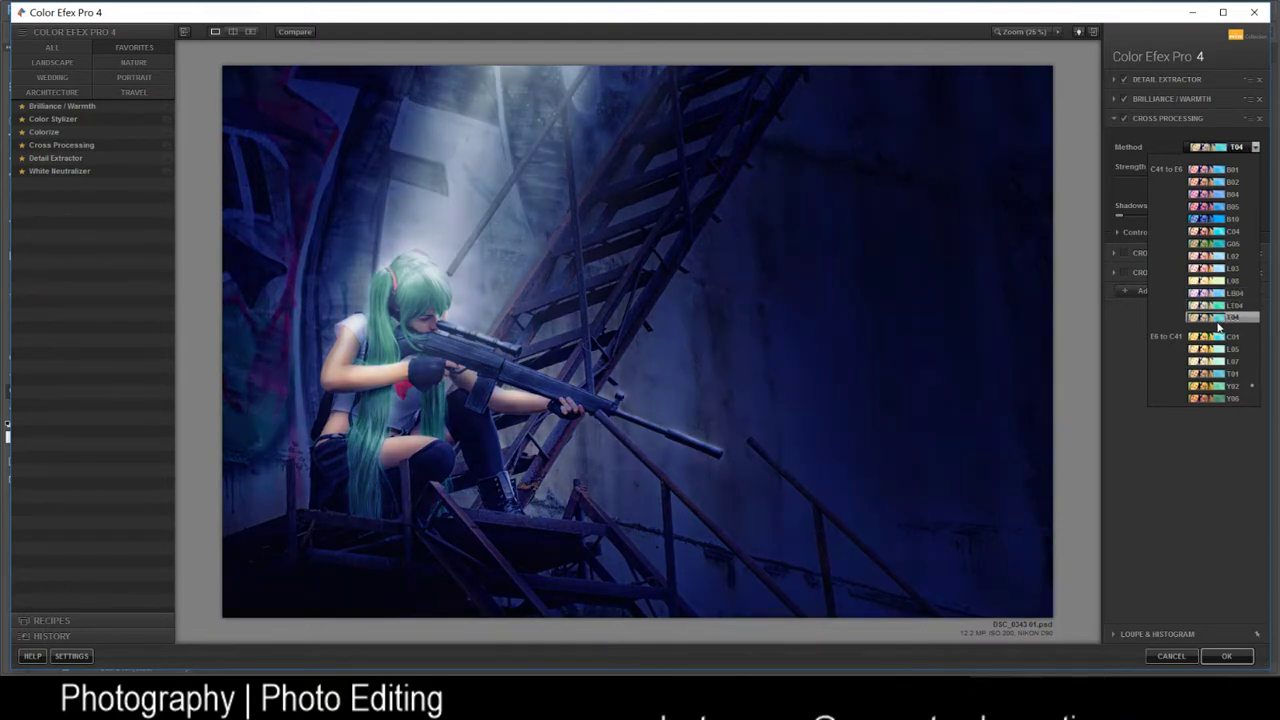
click(1216, 387)
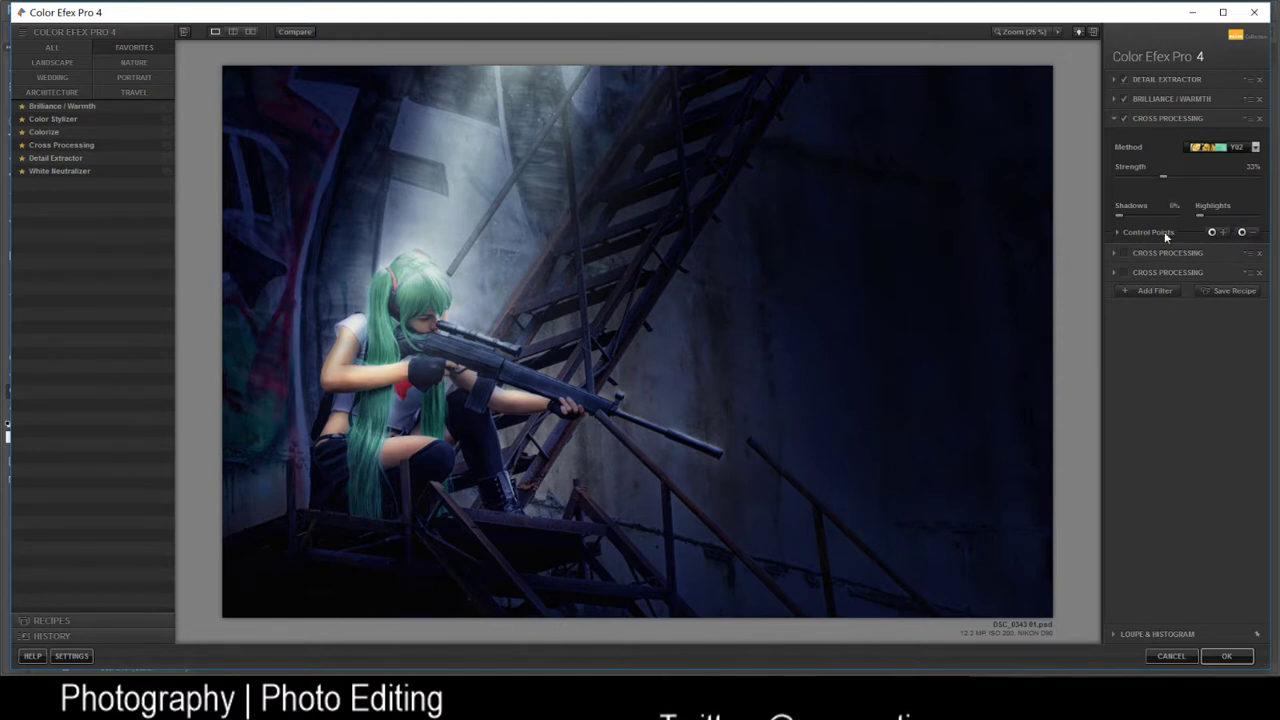
Enable the second Cross Processing filter and check its Method choice, keeping L07
click(1181, 257)
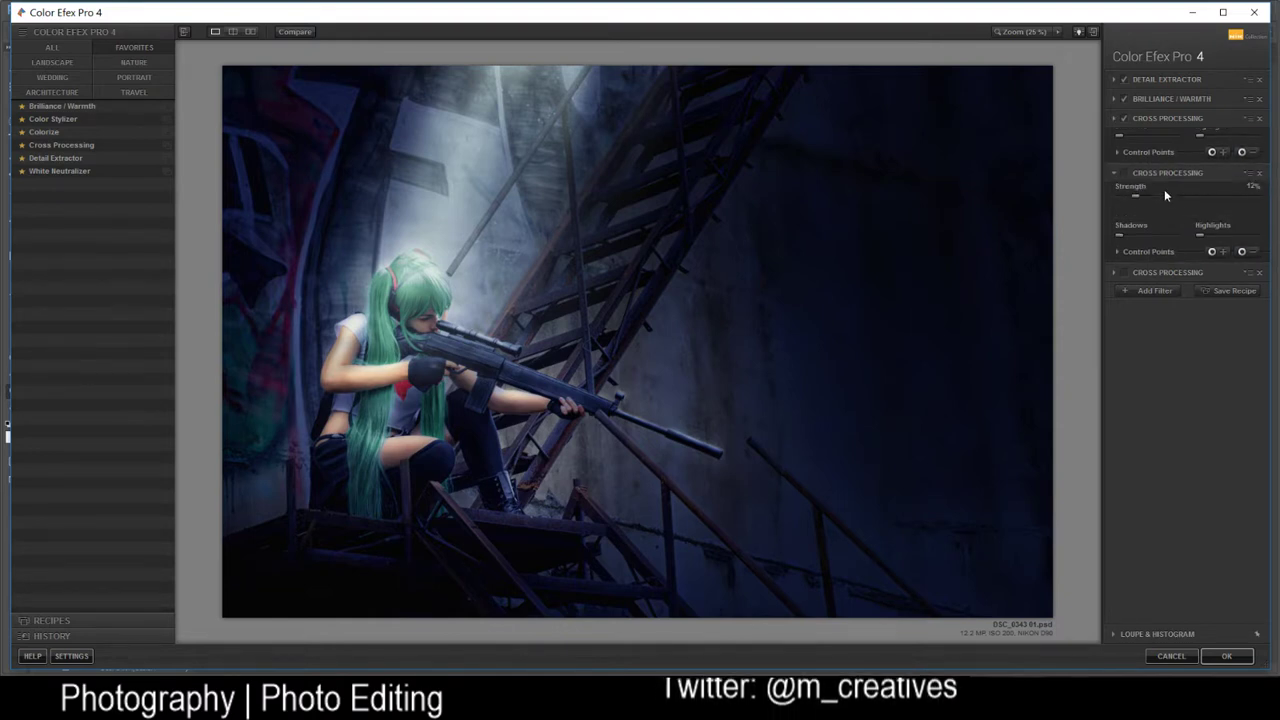
click(1125, 138)
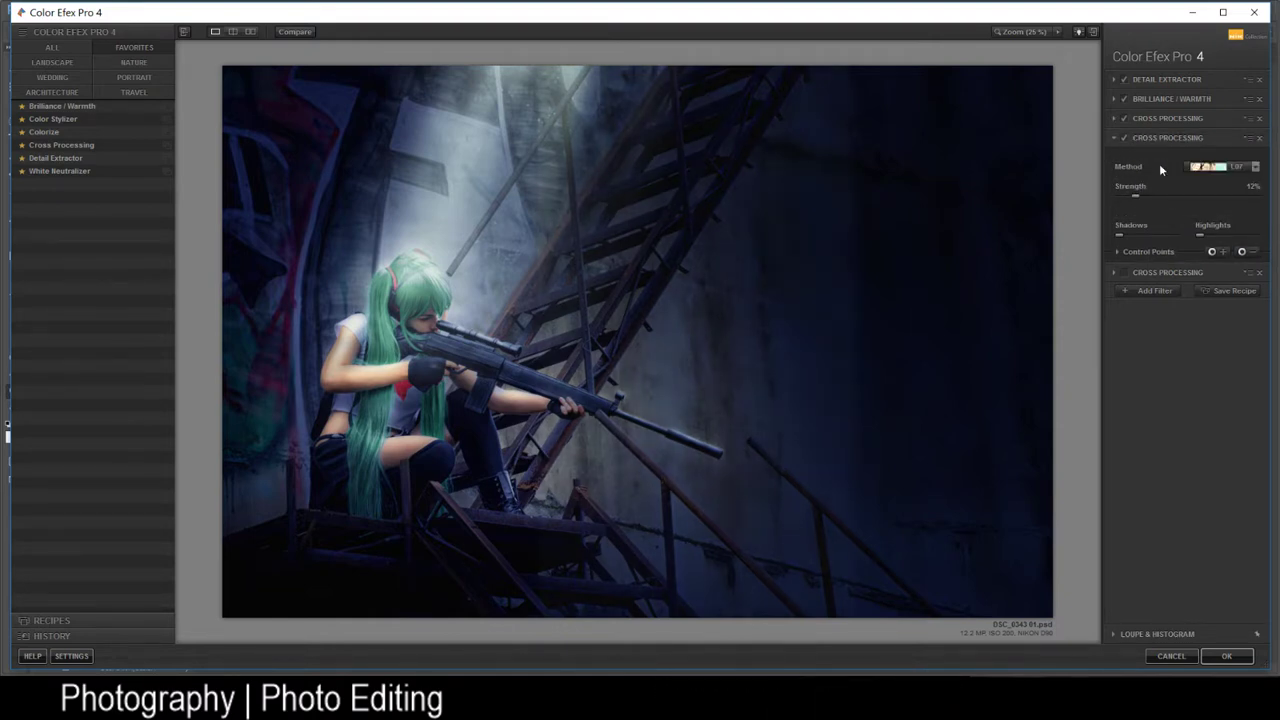
click(1234, 167)
click(1234, 168)
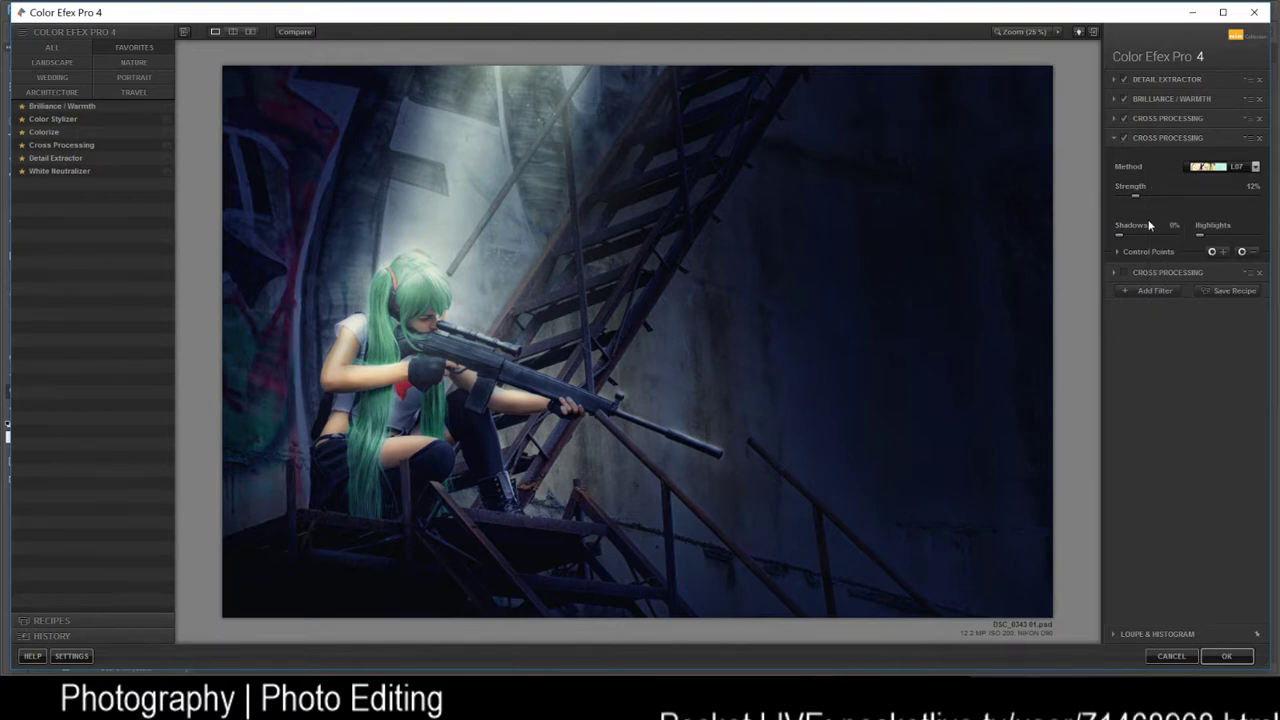
Enable the third Cross Processing filter with method Y06 and apply the Color Efex Pro 4 filter stack to Layer 10
click(1168, 270)
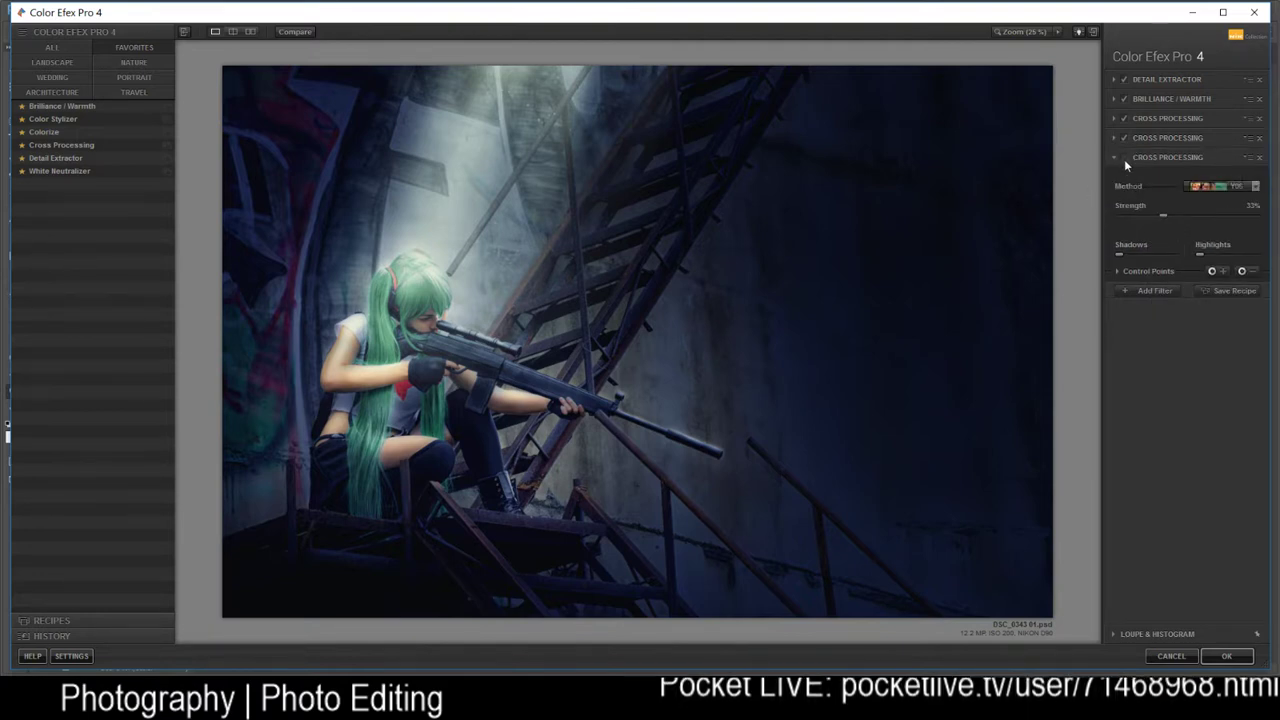
click(1124, 158)
click(1251, 186)
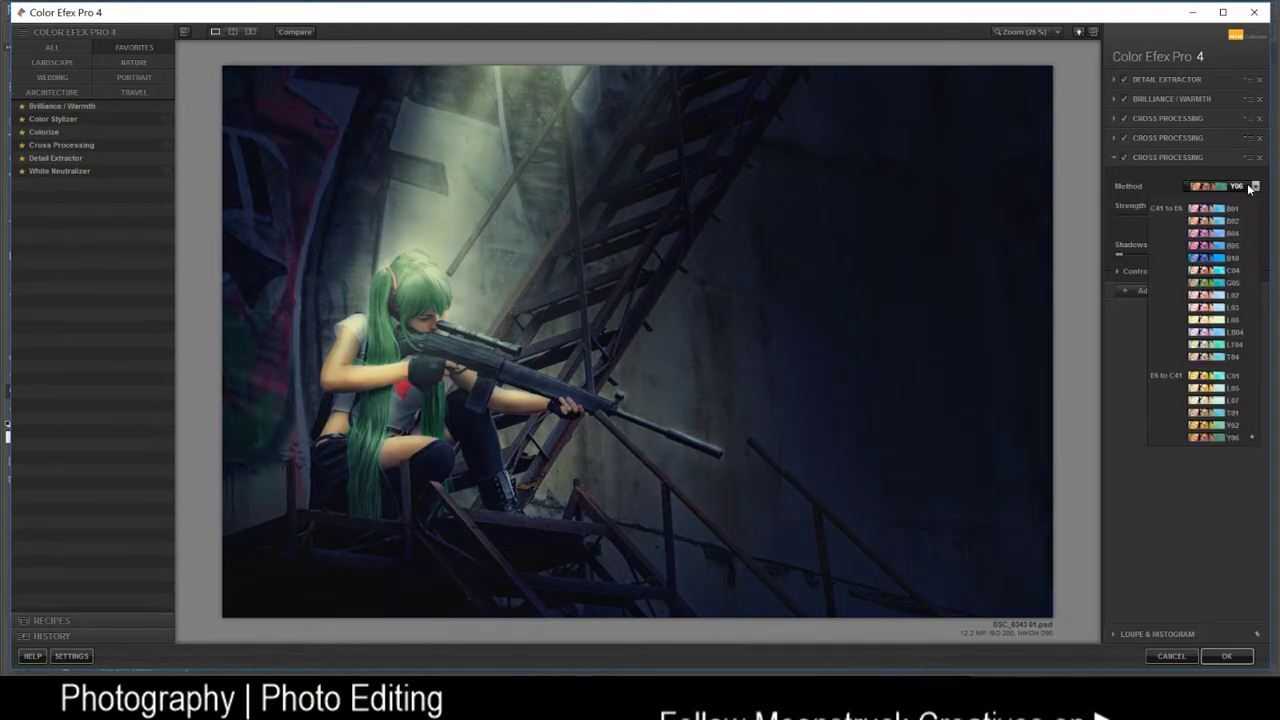
click(1239, 437)
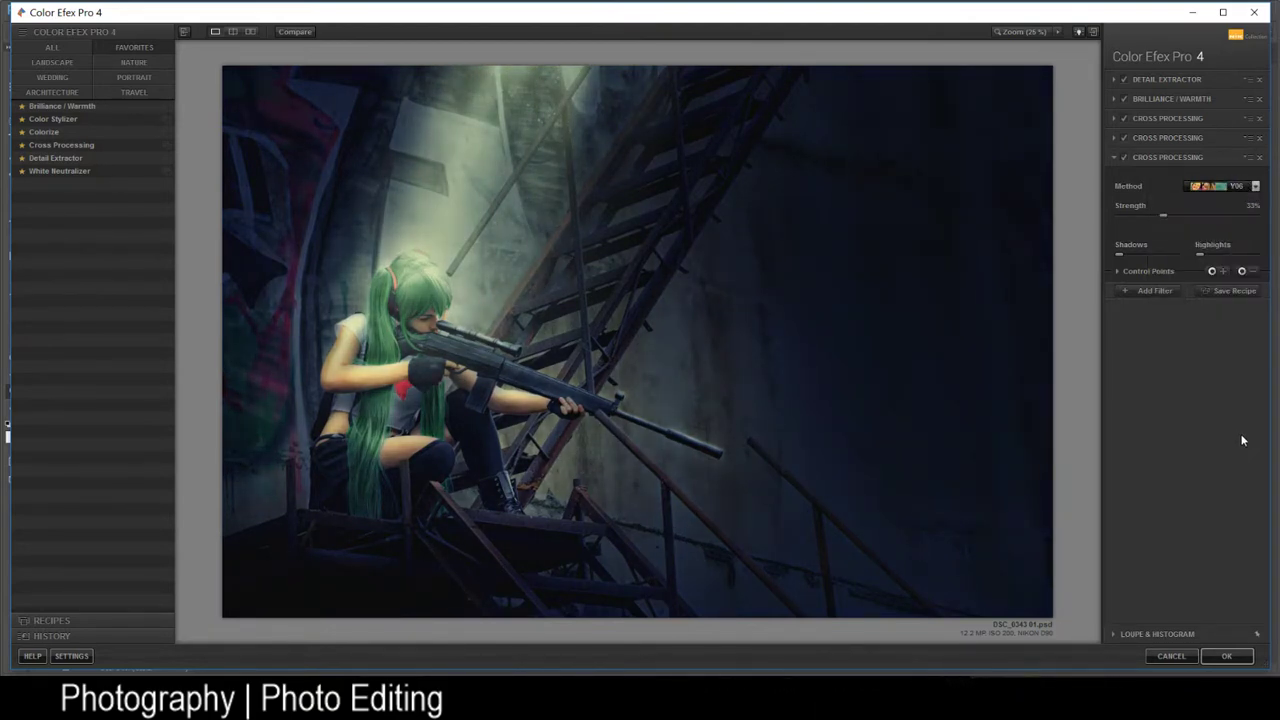
click(1210, 657)
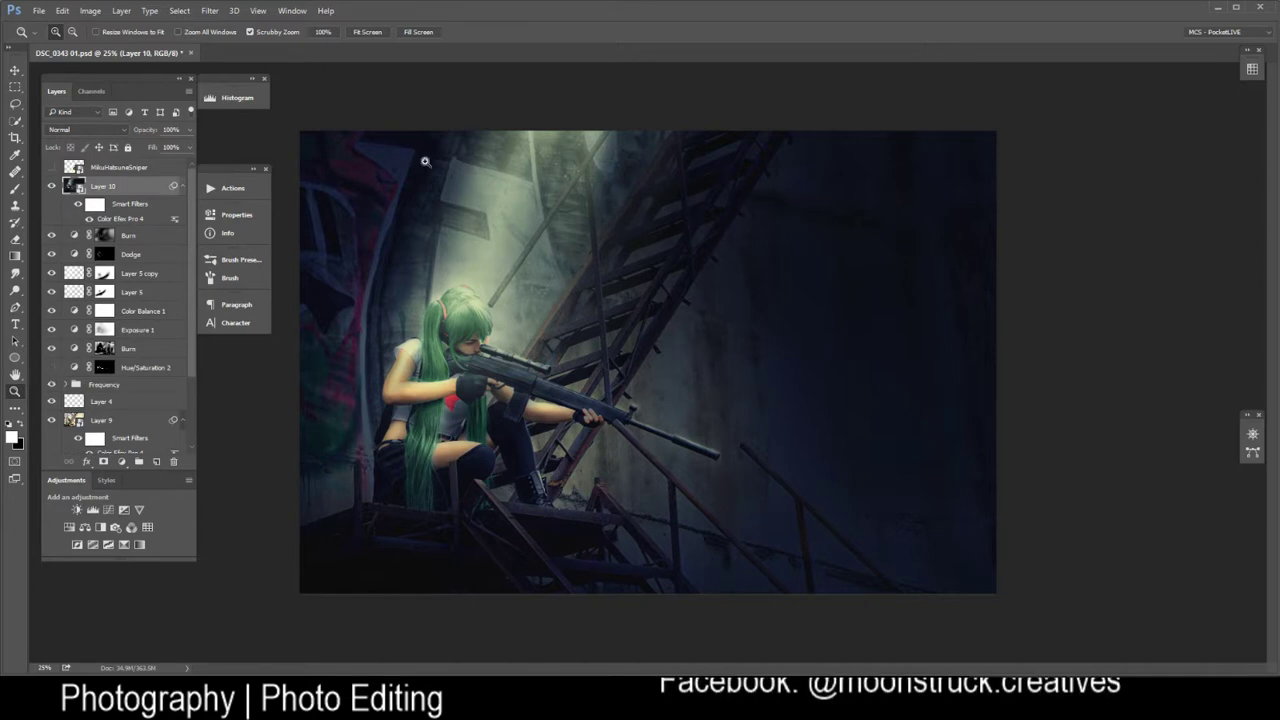
Show the MikuHatsuneSniper reference layer and move the illustration onto the dark wall in the photo's upper-right area
click(91, 167)
click(52, 167)
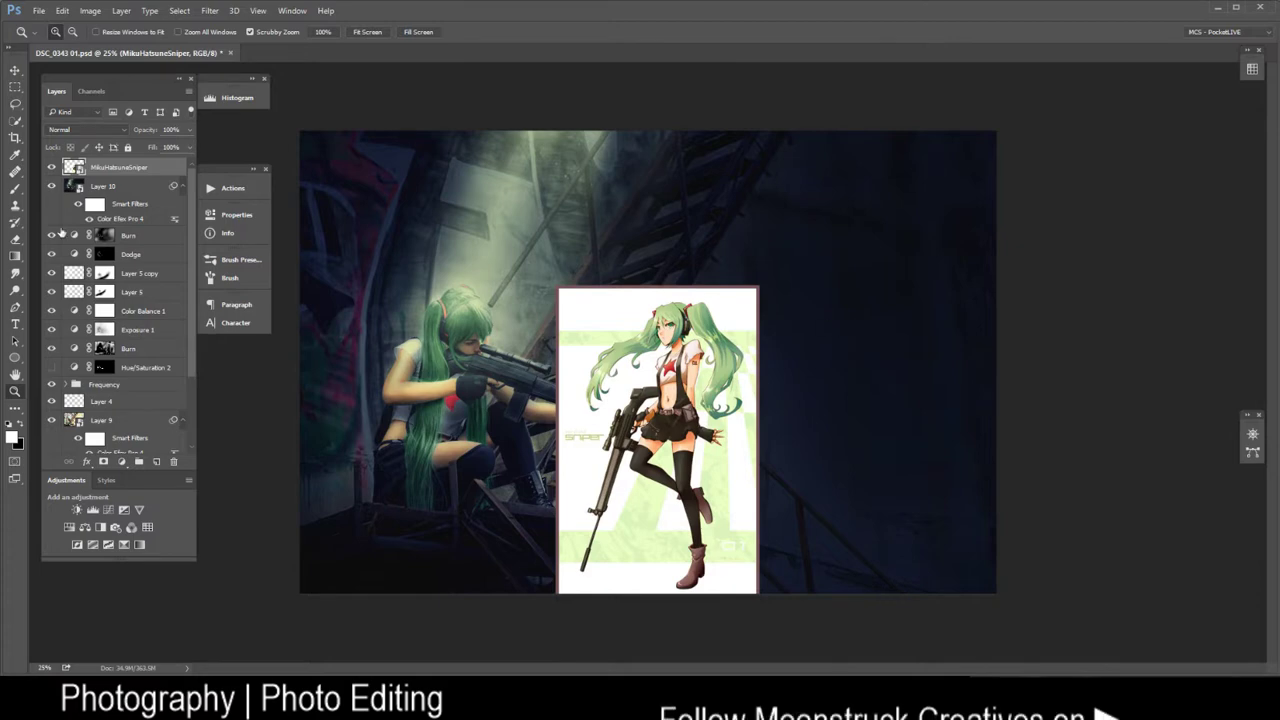
key(v)
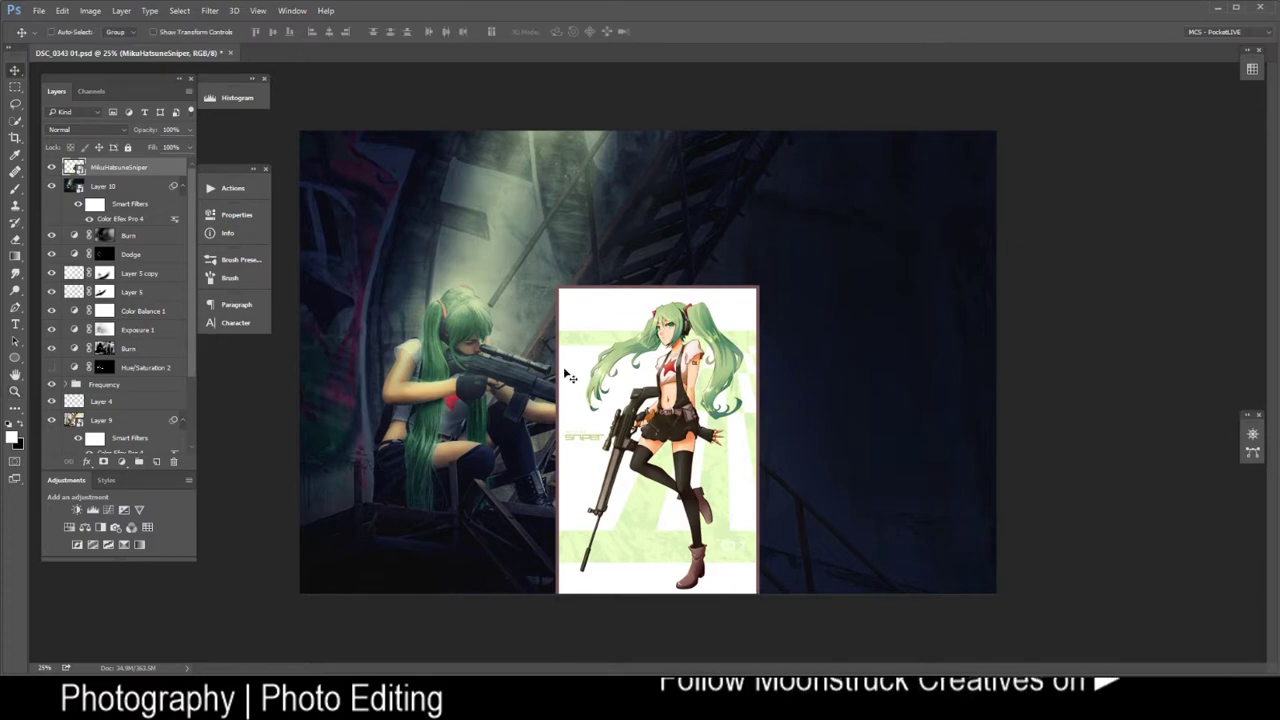
drag(626, 421, 889, 294)
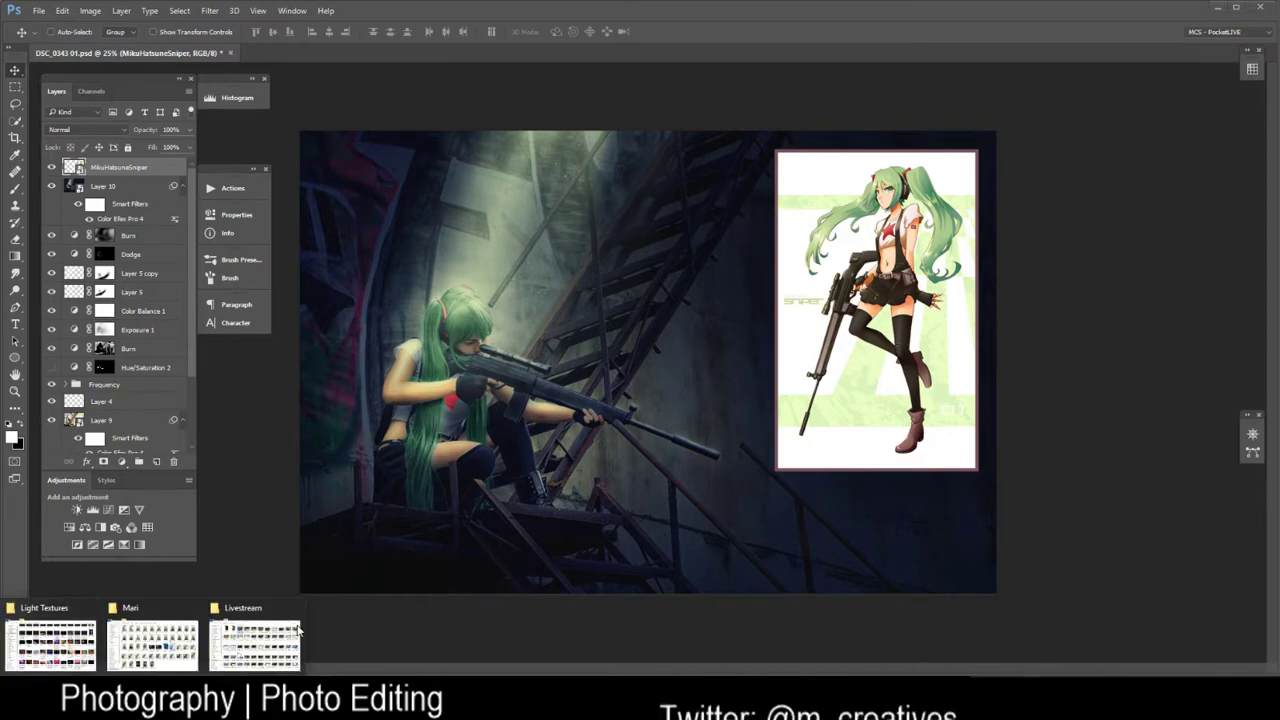
Switch to the File Explorer folder with the shoot's photos, browse it and open DSC_0155.JPG for viewing
click(152, 645)
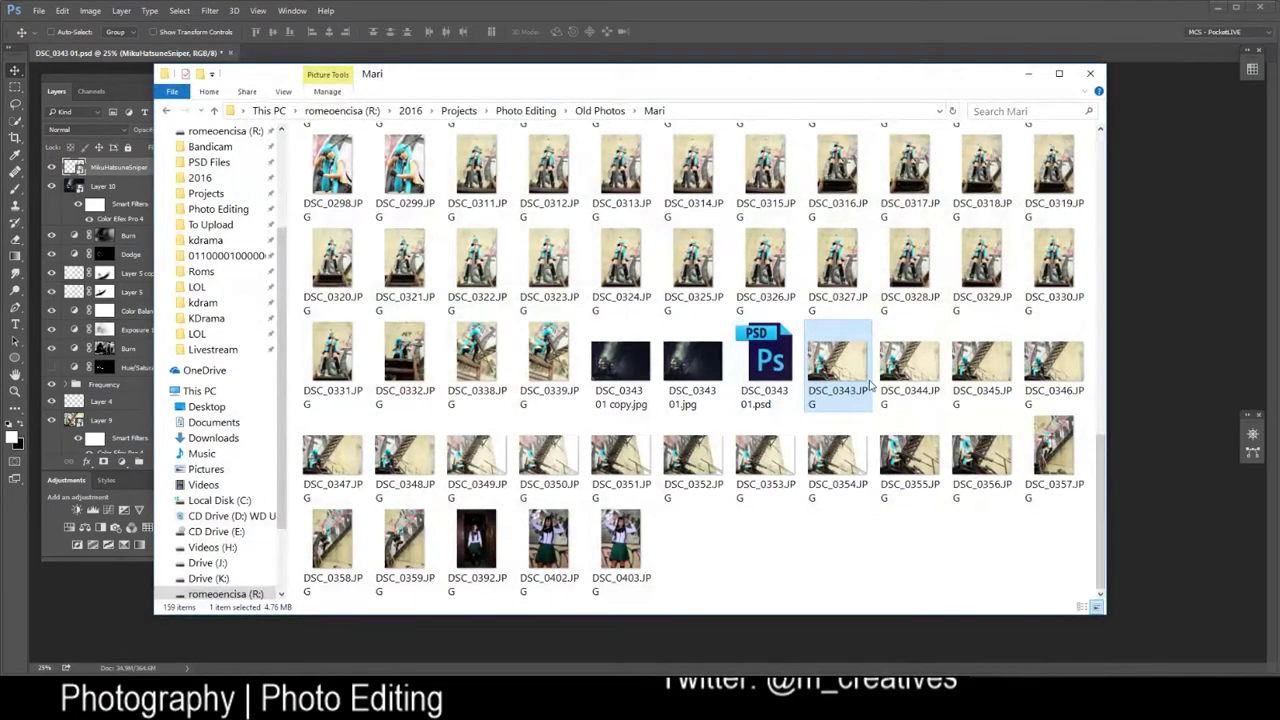
scroll(850, 391, up, 5)
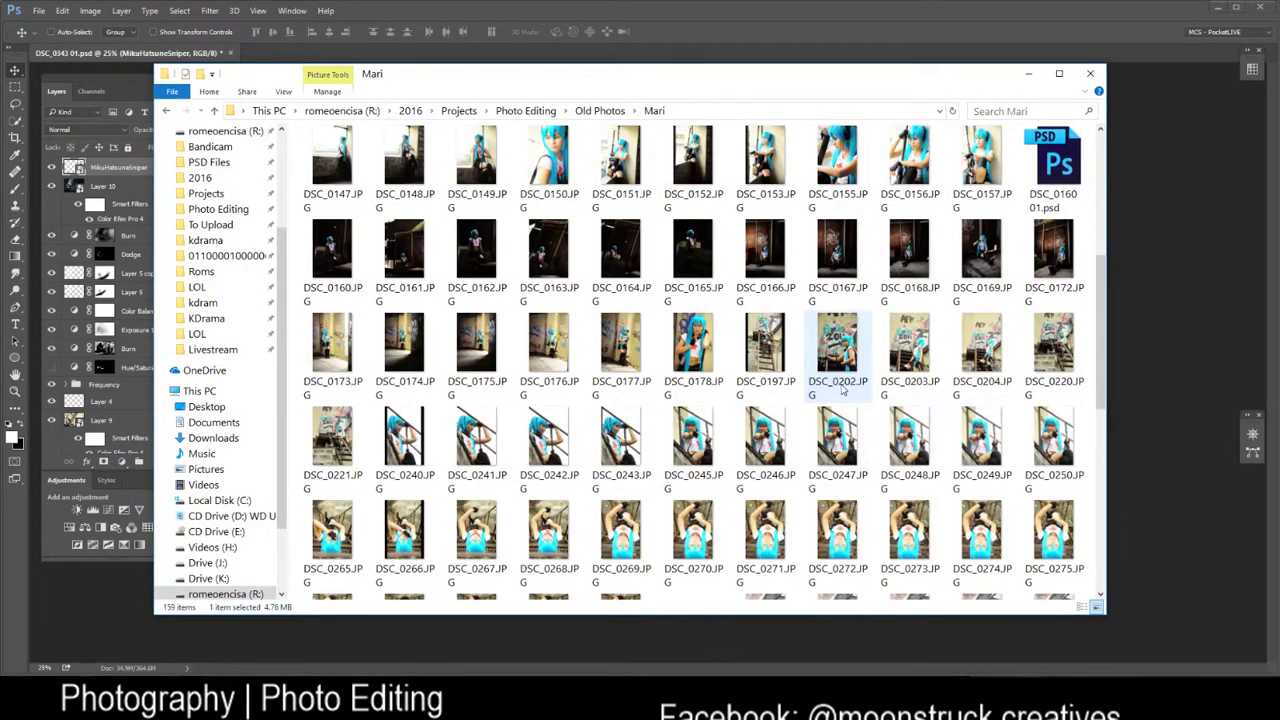
scroll(836, 400, down, 3)
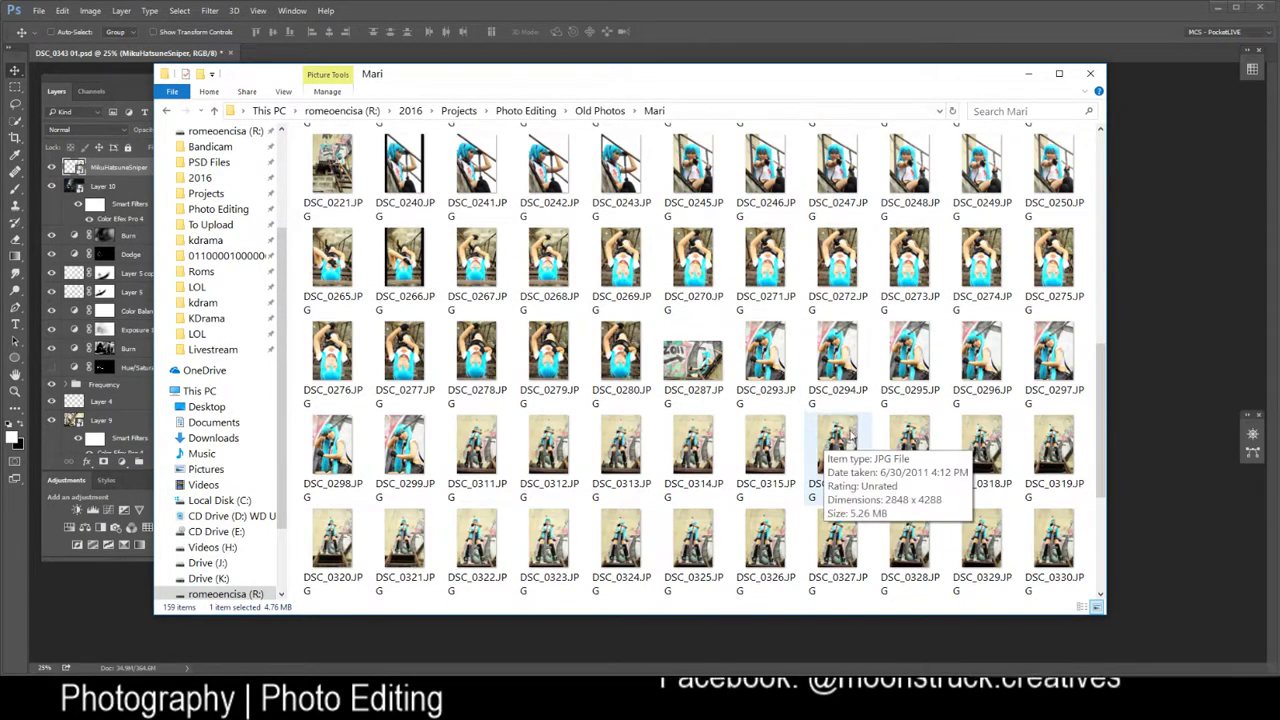
click(836, 355)
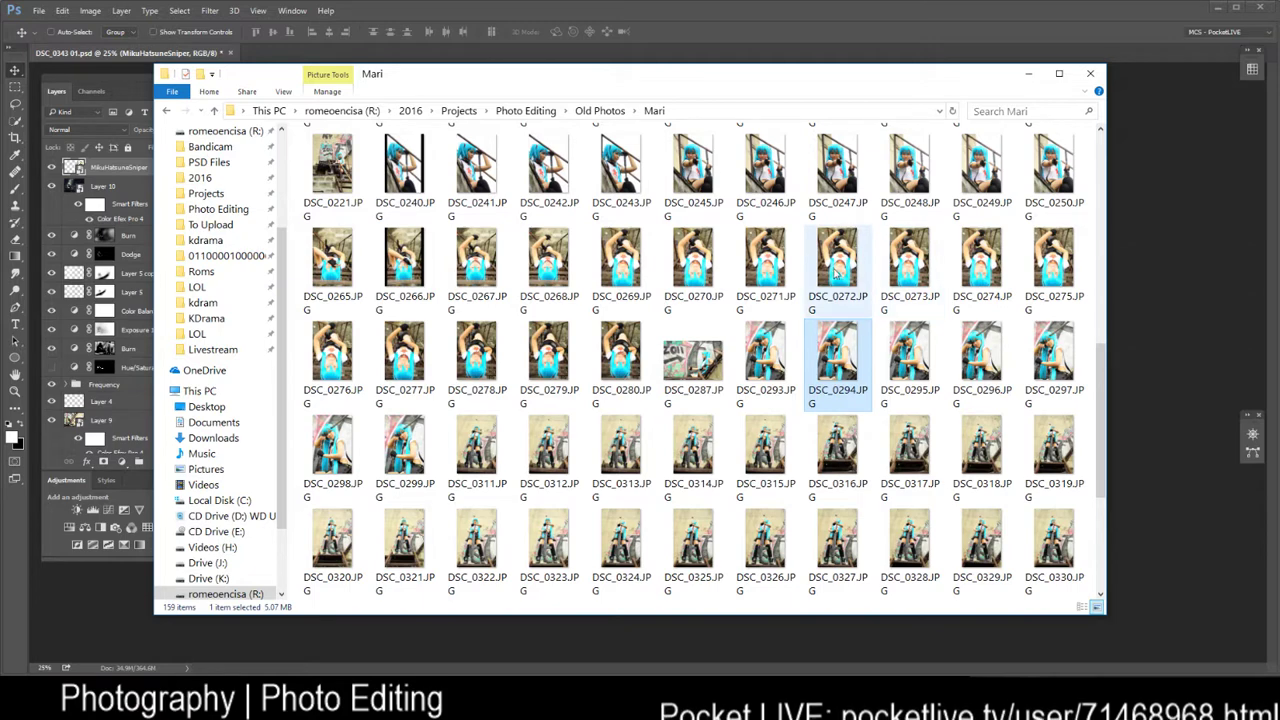
scroll(814, 290, up, 3)
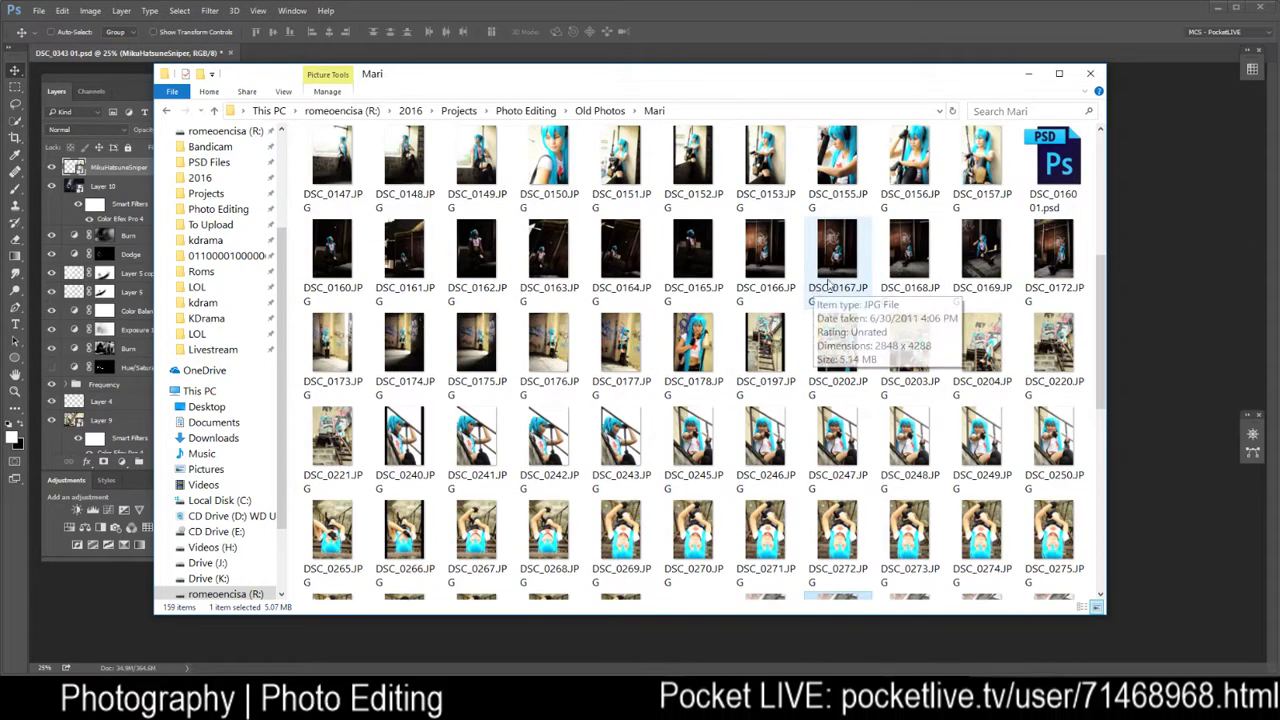
click(848, 168)
double_click(849, 176)
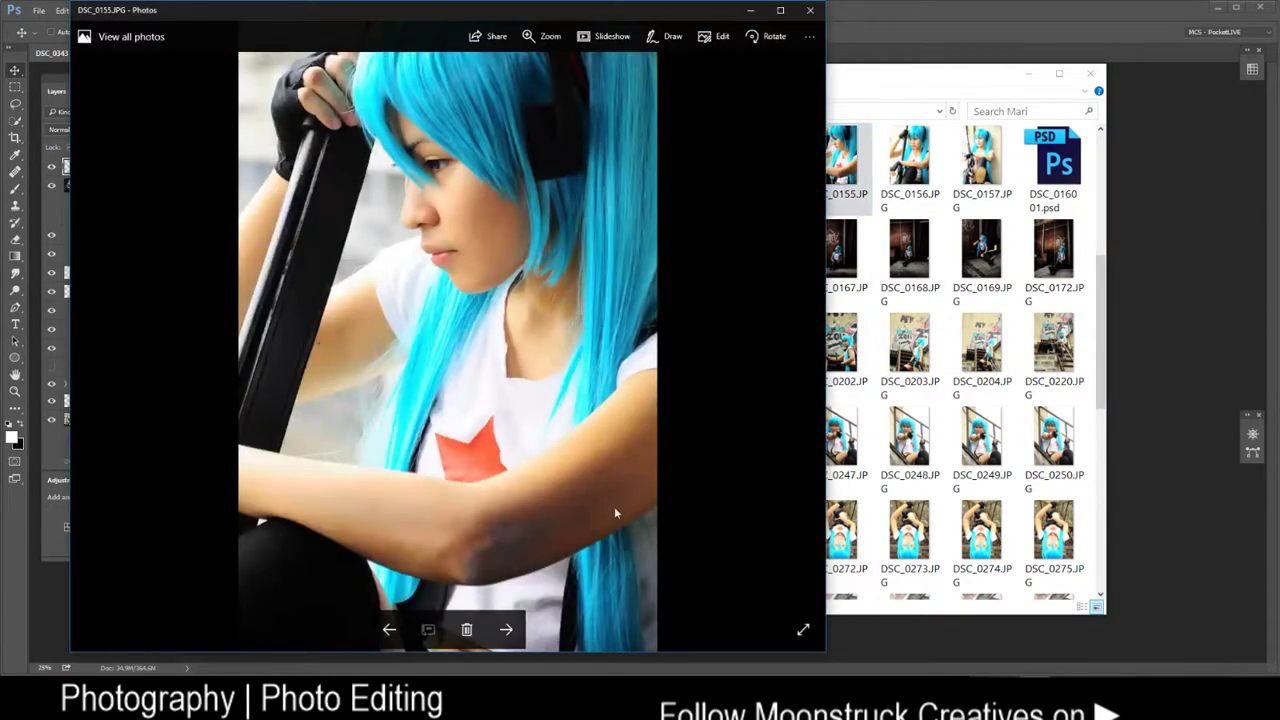
View DSC_0156.JPG with the model's forearm enlarged and advance to DSC_0157.JPG
click(506, 631)
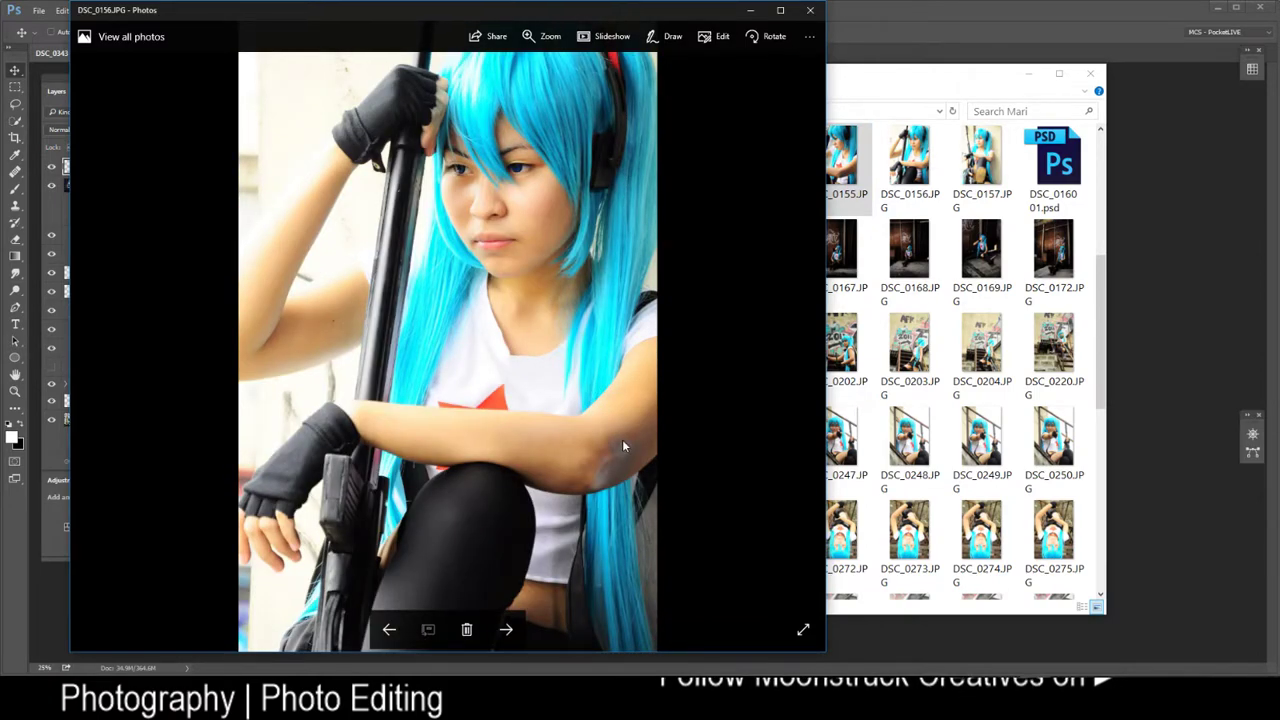
scroll(624, 462, up, 2)
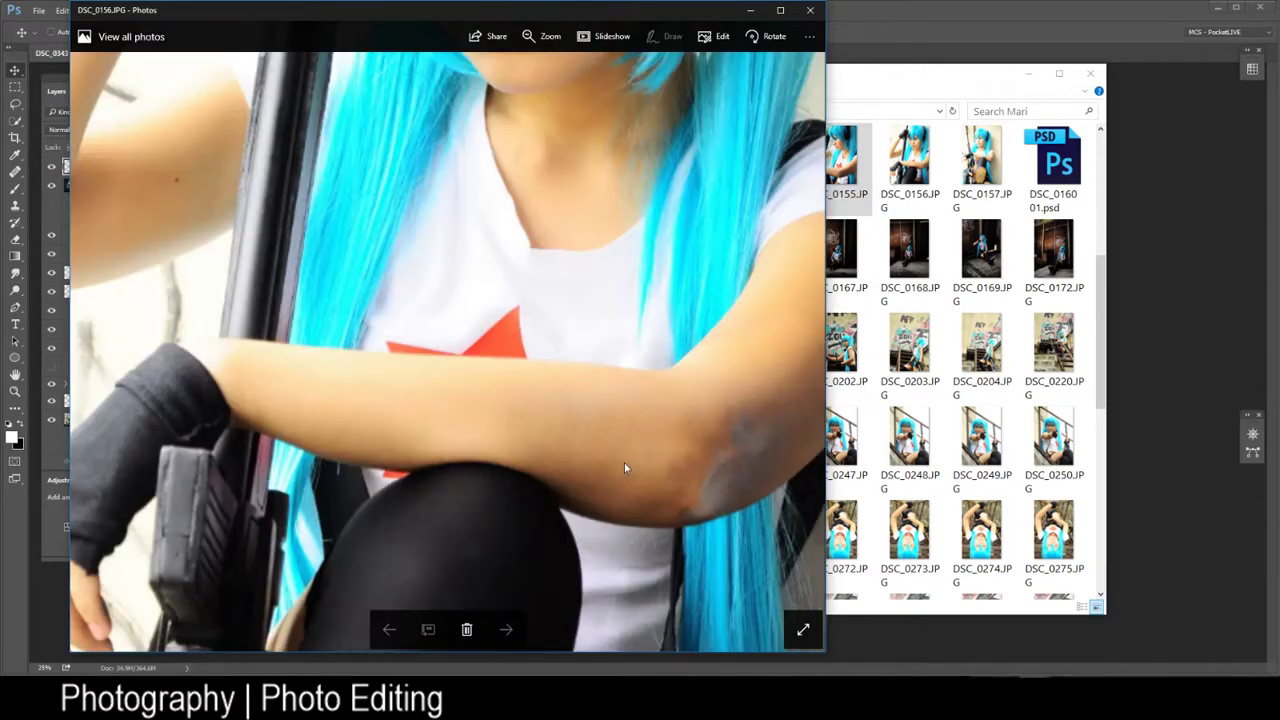
scroll(603, 450, down, 2)
click(509, 640)
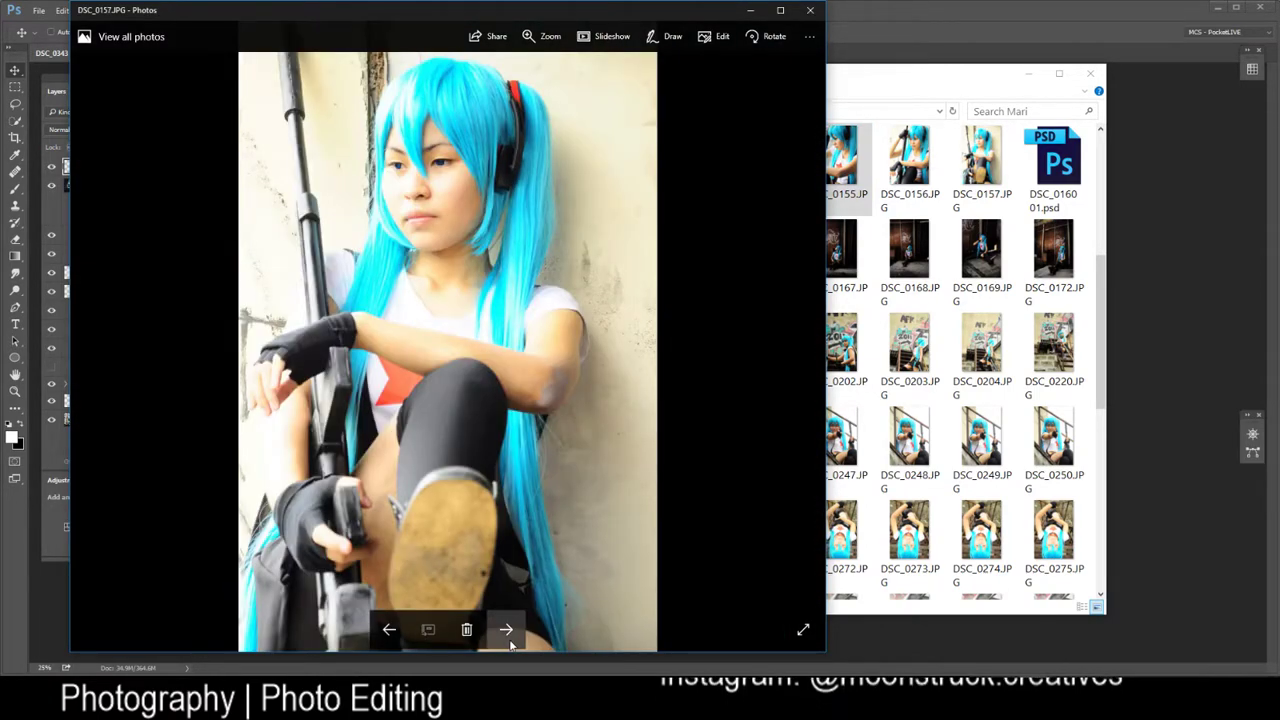
Browse the following shoot photos up to DSC_0175.JPG, then close the viewer and return to the Photoshop composite
click(509, 640)
click(509, 639)
click(511, 637)
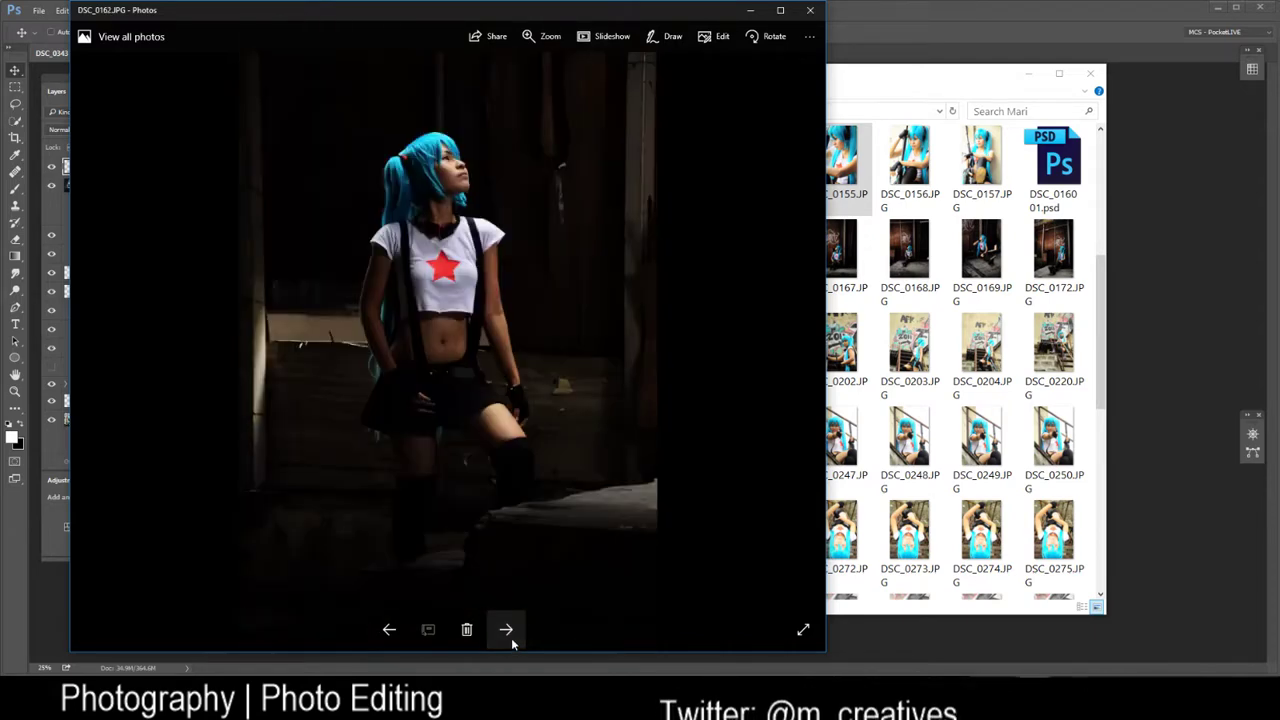
click(511, 637)
click(511, 637)
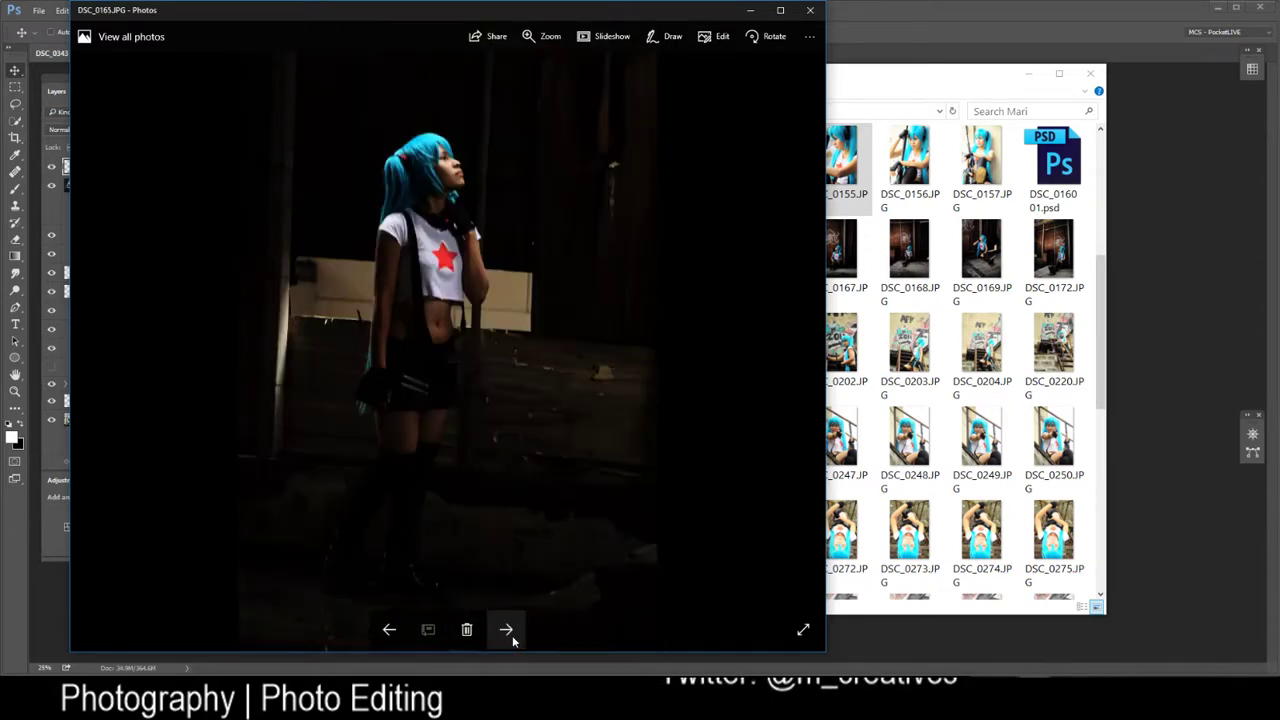
click(511, 637)
click(511, 637)
click(508, 632)
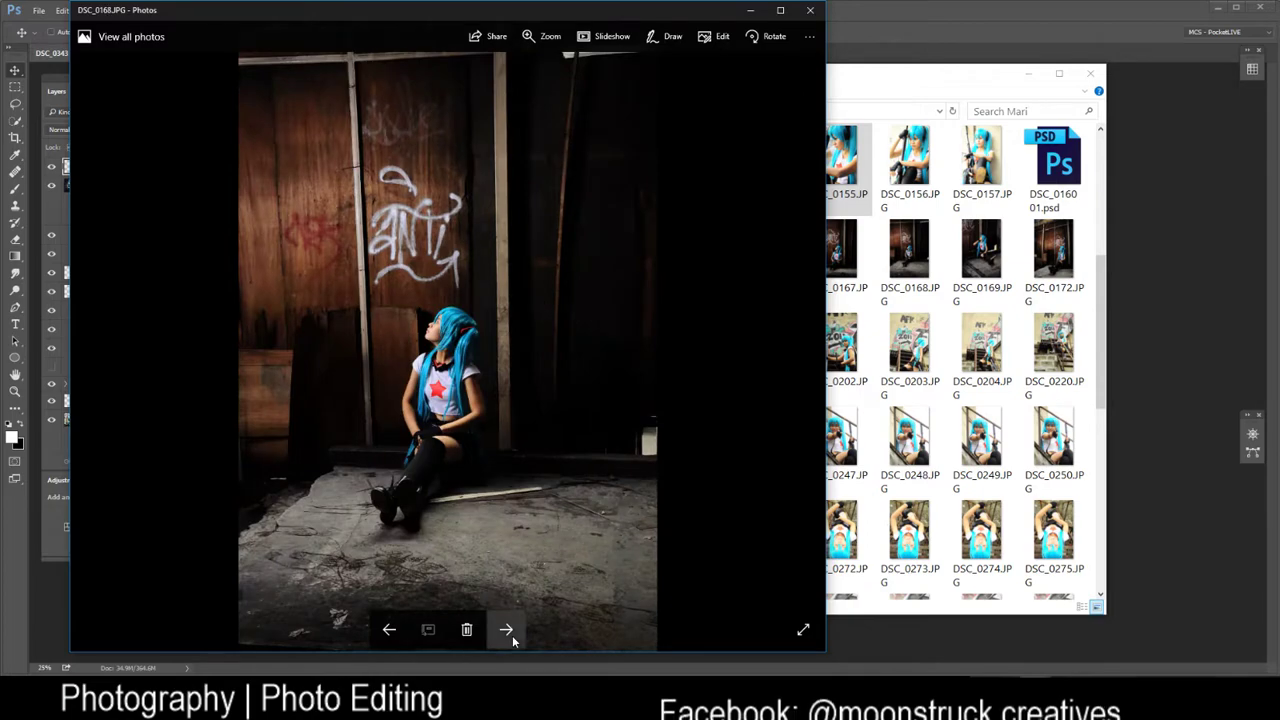
click(508, 632)
click(511, 634)
click(511, 634)
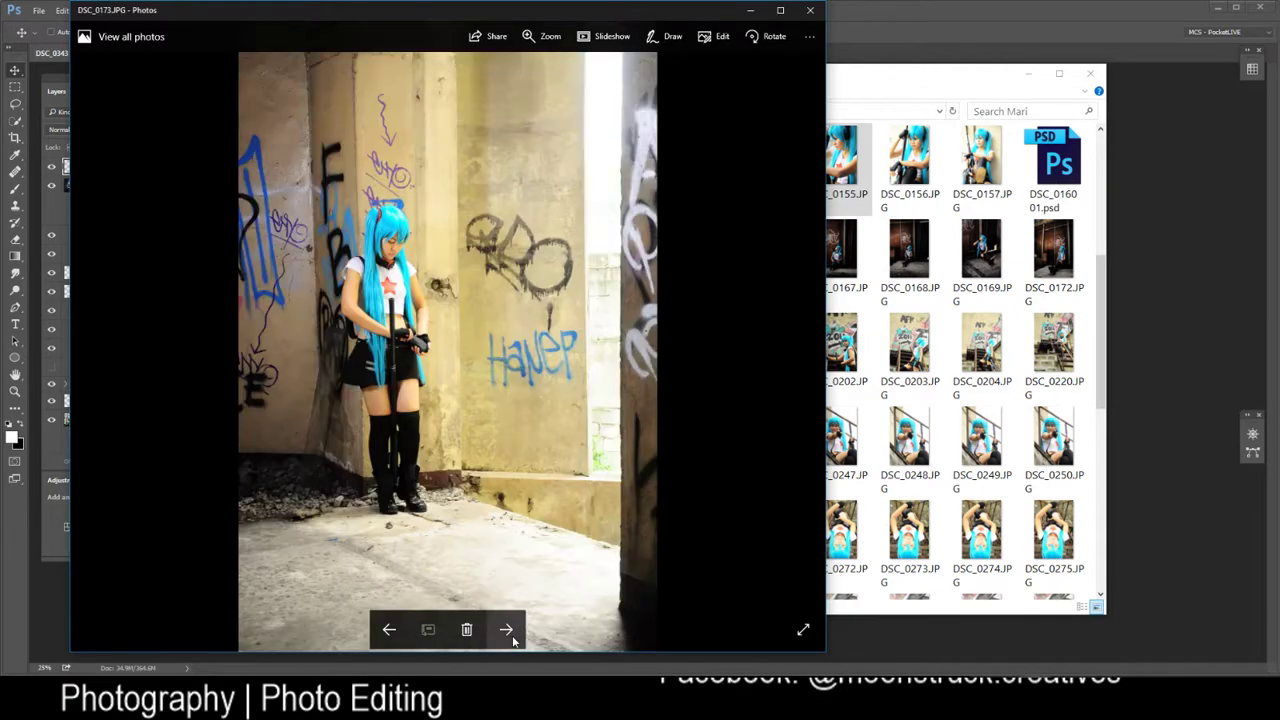
click(510, 632)
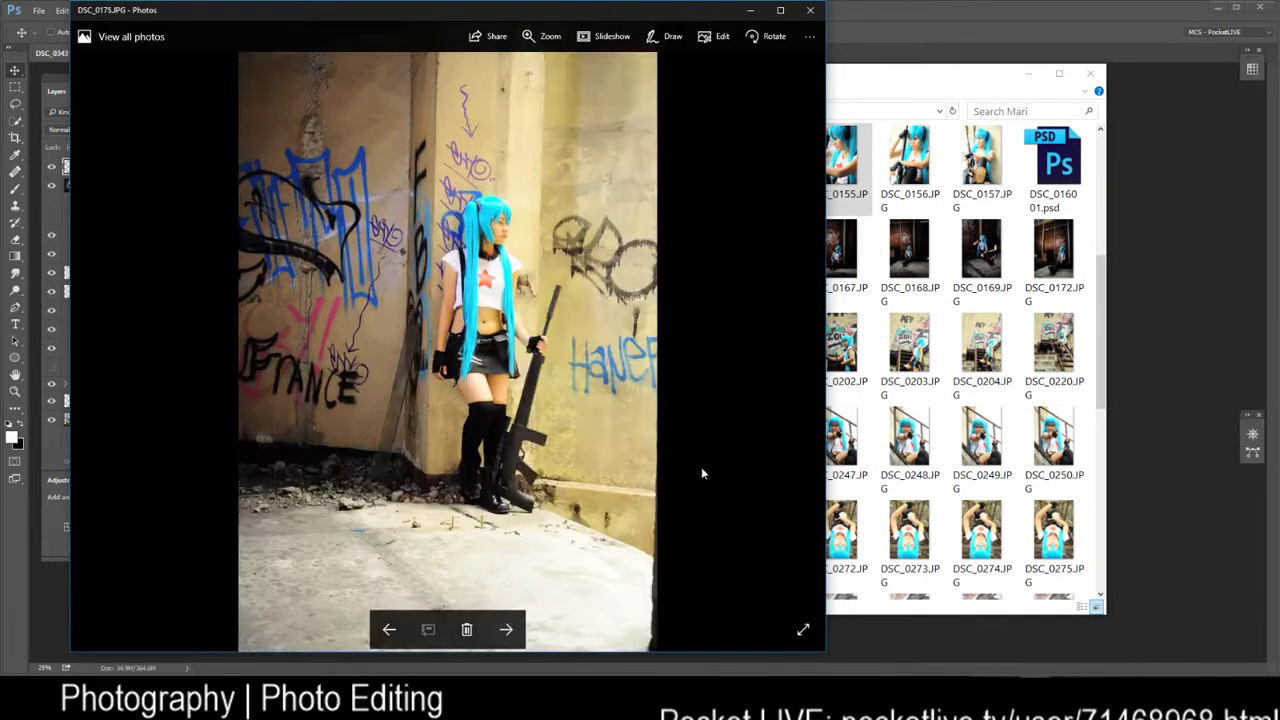
click(810, 10)
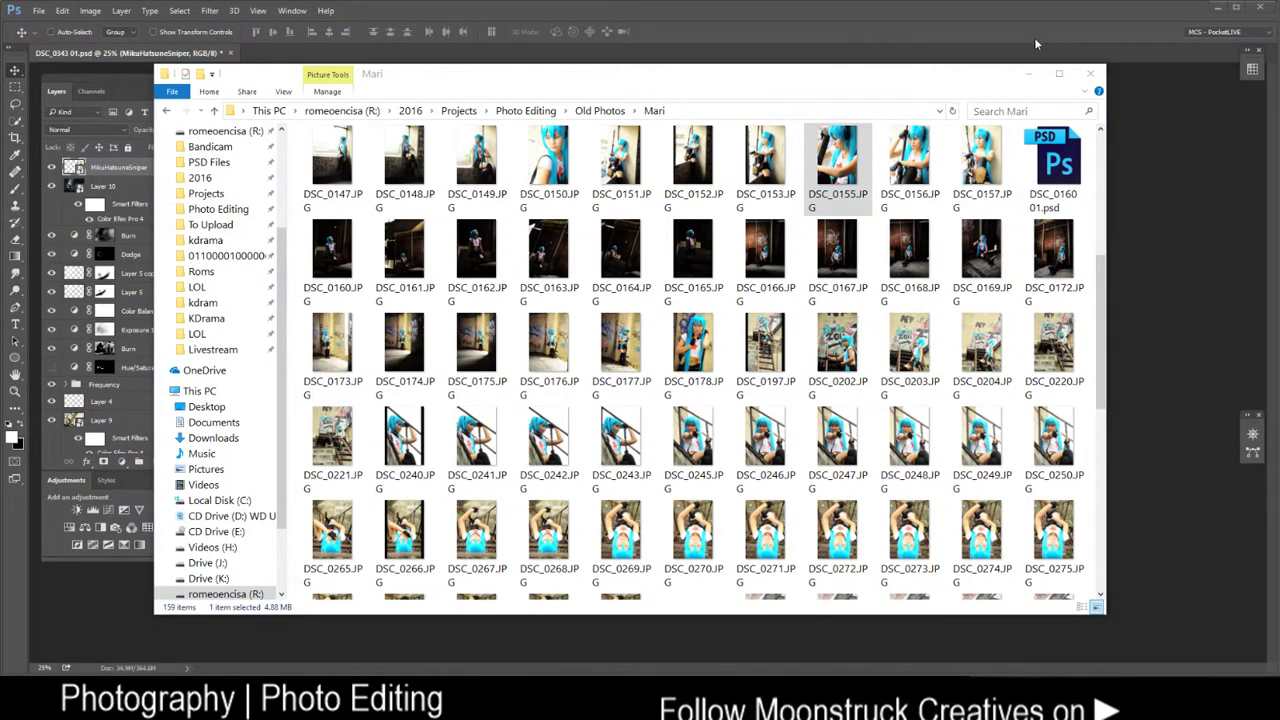
click(1031, 66)
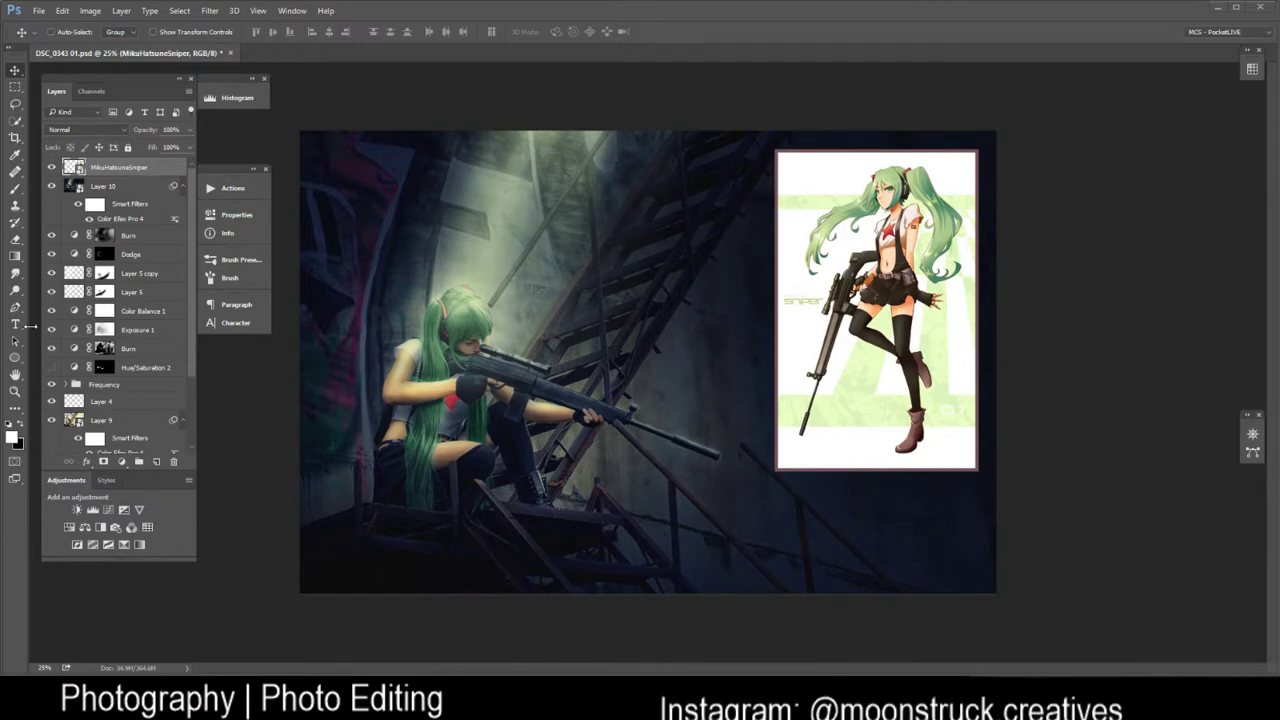
Hide the MikuHatsuneSniper reference layer
scroll(90, 394, down, 3)
scroll(73, 405, up, 3)
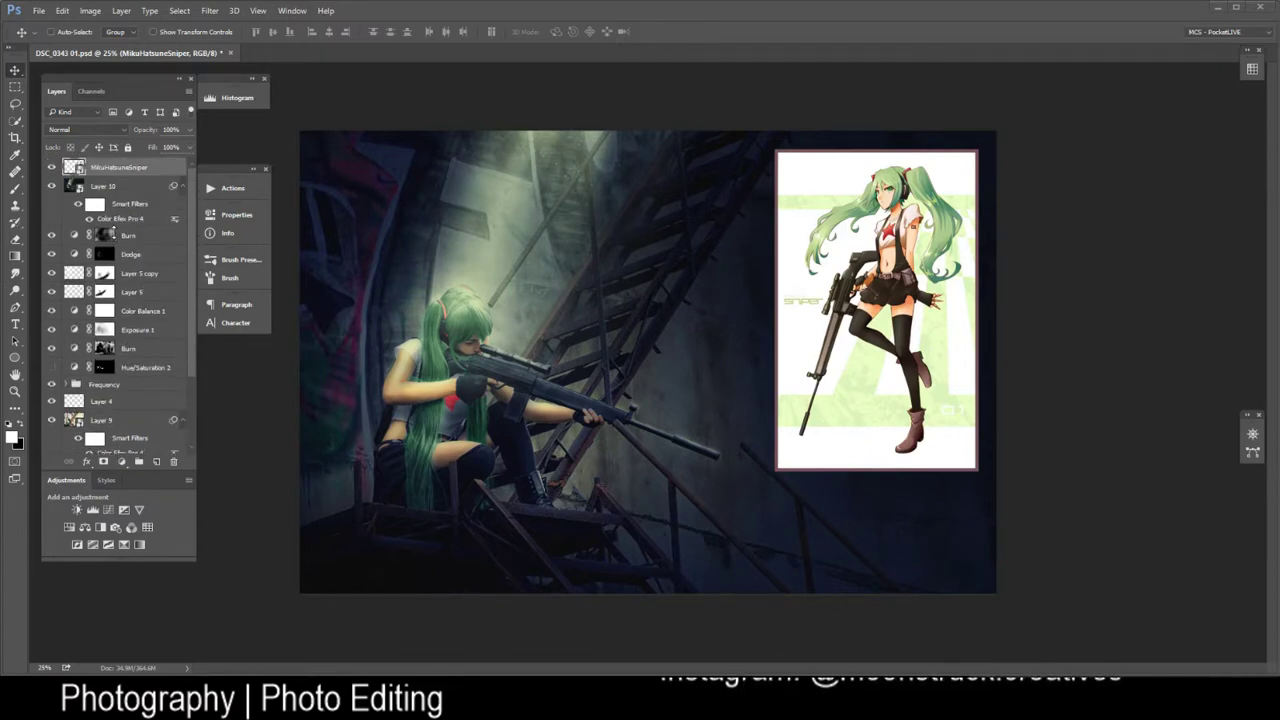
click(52, 168)
Show only the Background layer to compare the original photo with the composite, and restore the other layers' visibility
scroll(58, 438, down, 3)
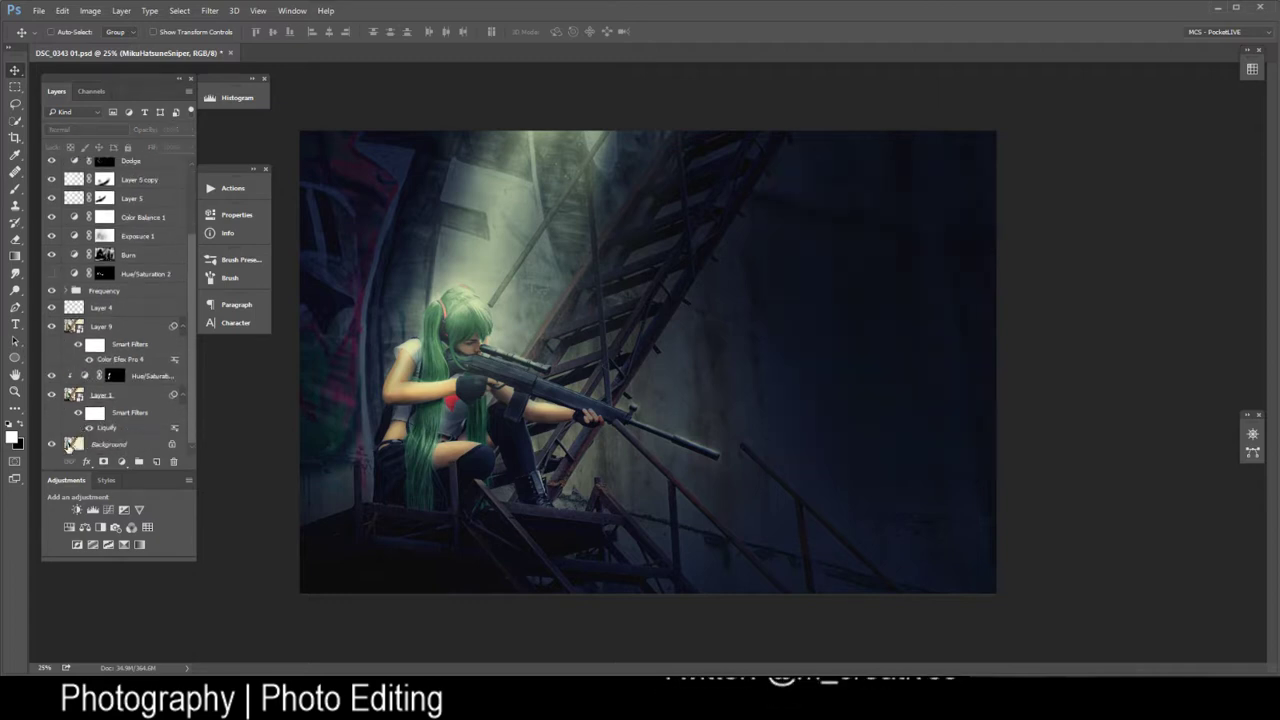
alt+click(54, 444)
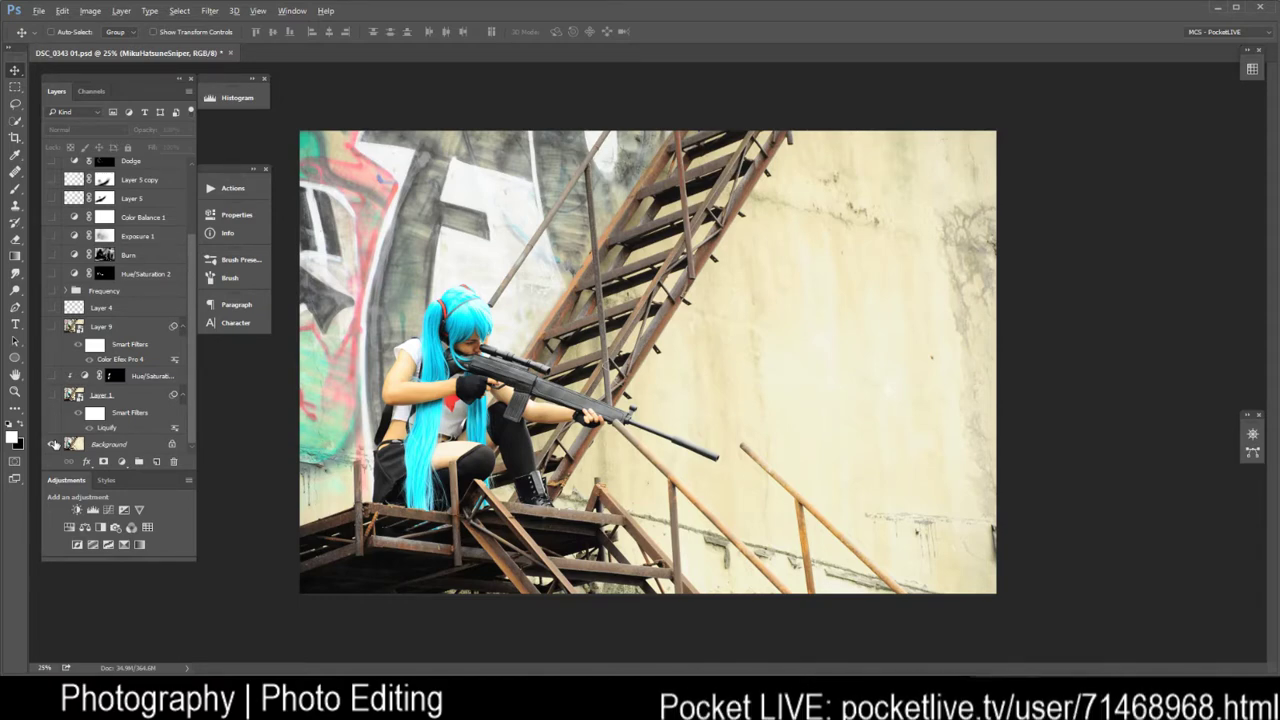
alt+click(55, 444)
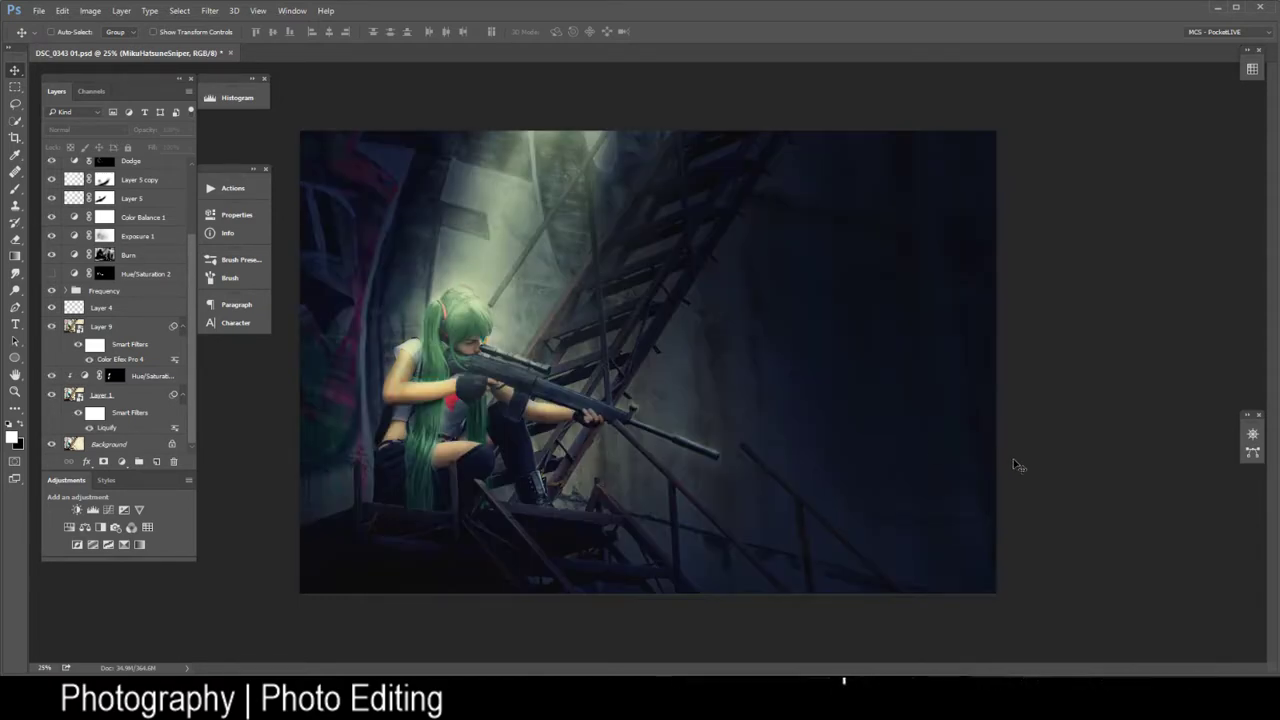